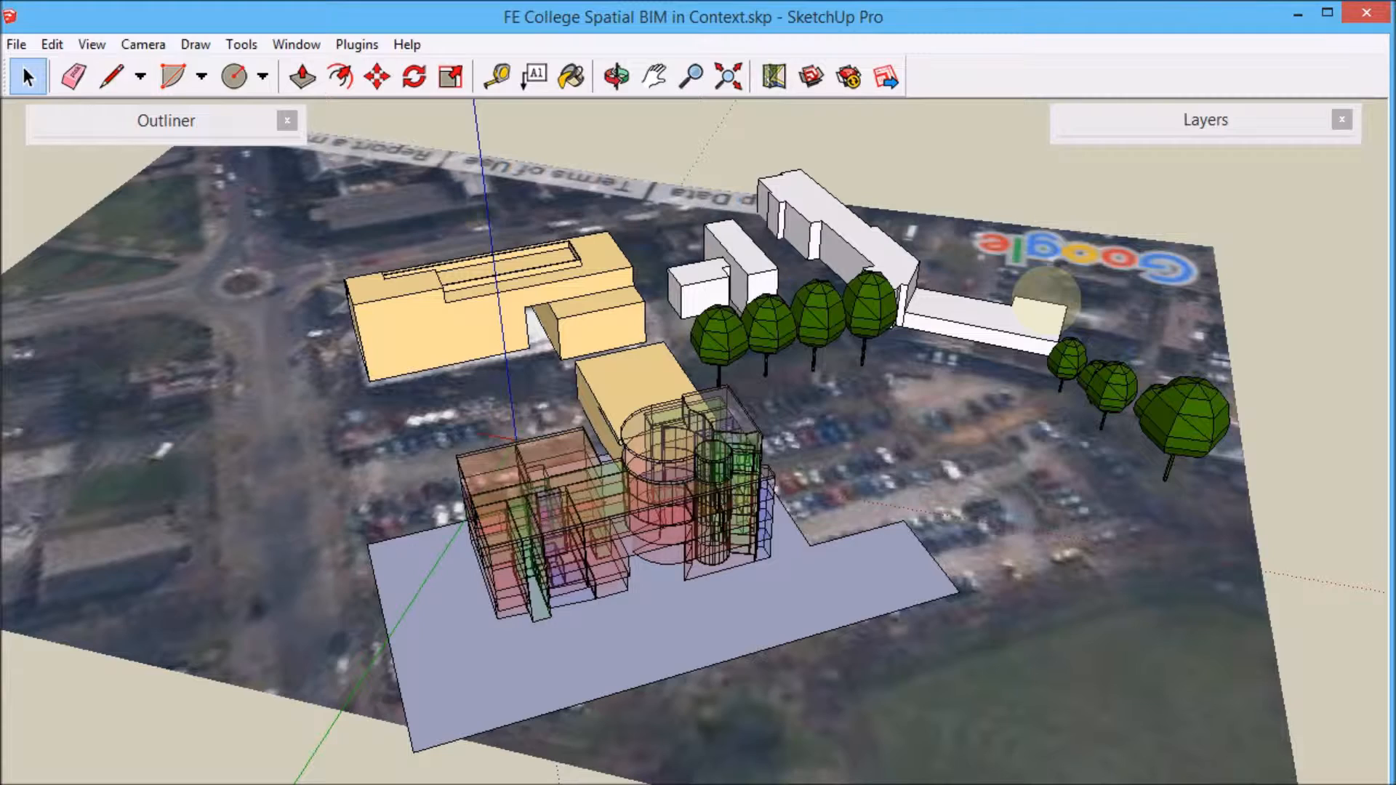
Open the room areas spreadsheet and review the areas listed for each level.
middle_drag(604, 418, 509, 626)
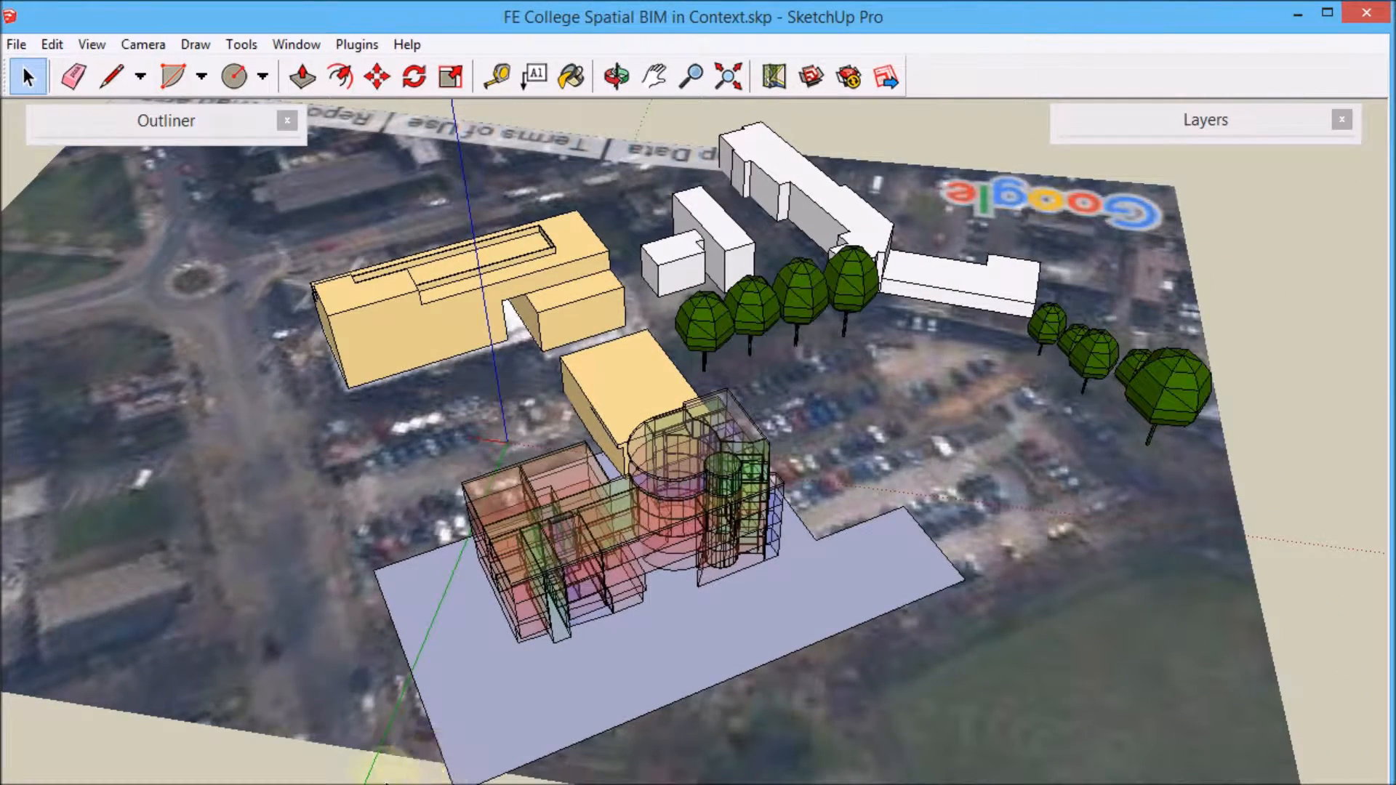
mouse_move(299, 778)
click(236, 747)
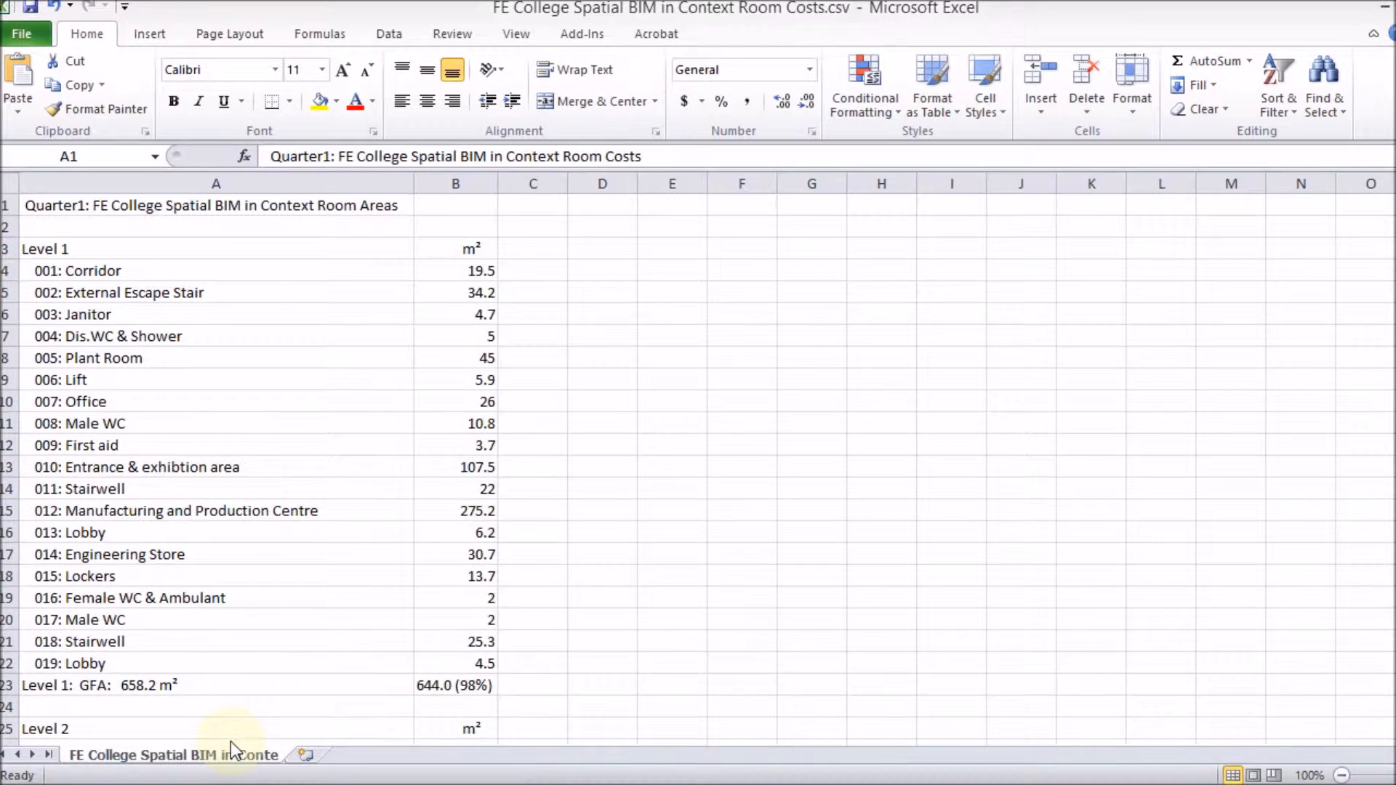
scroll(575, 372, down, 19)
scroll(582, 375, down, 12)
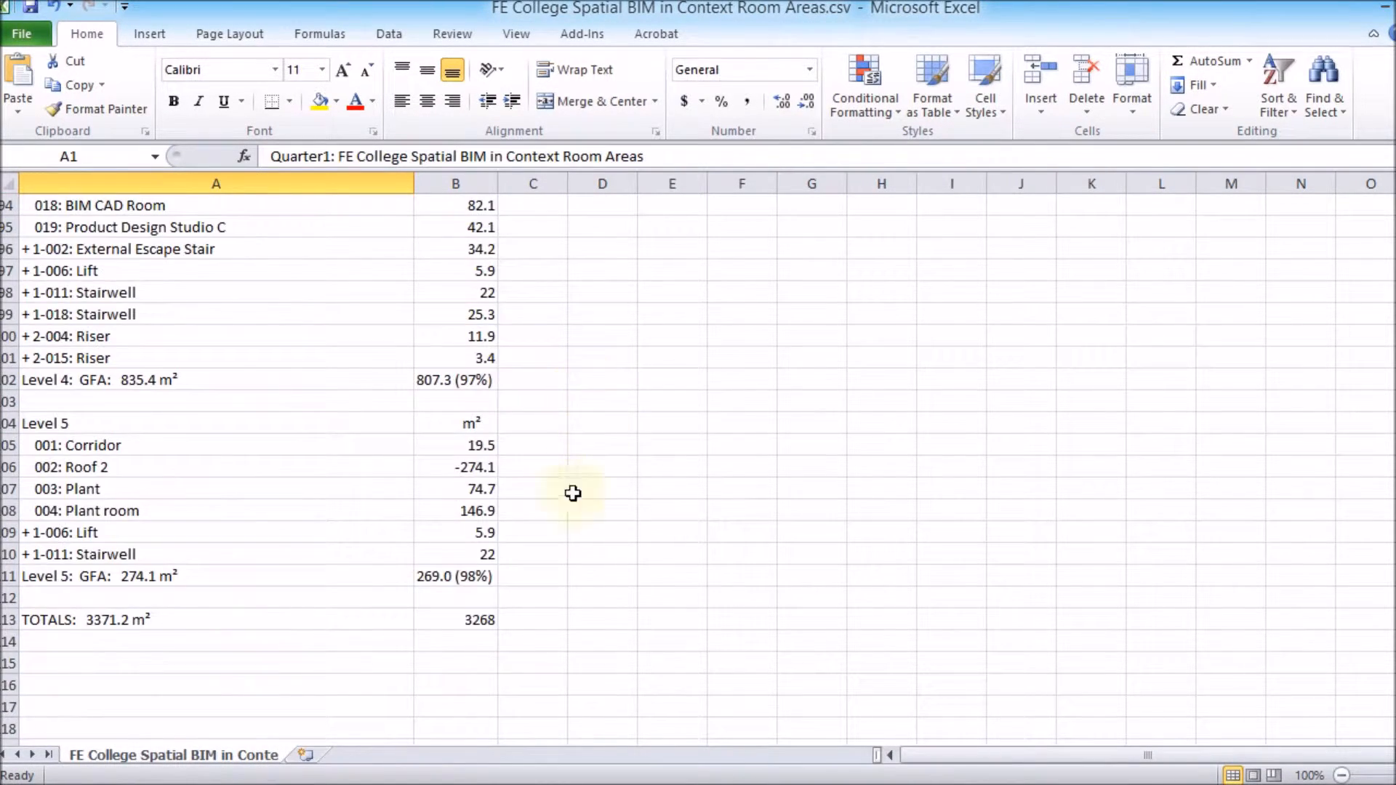
scroll(767, 578, up, 11)
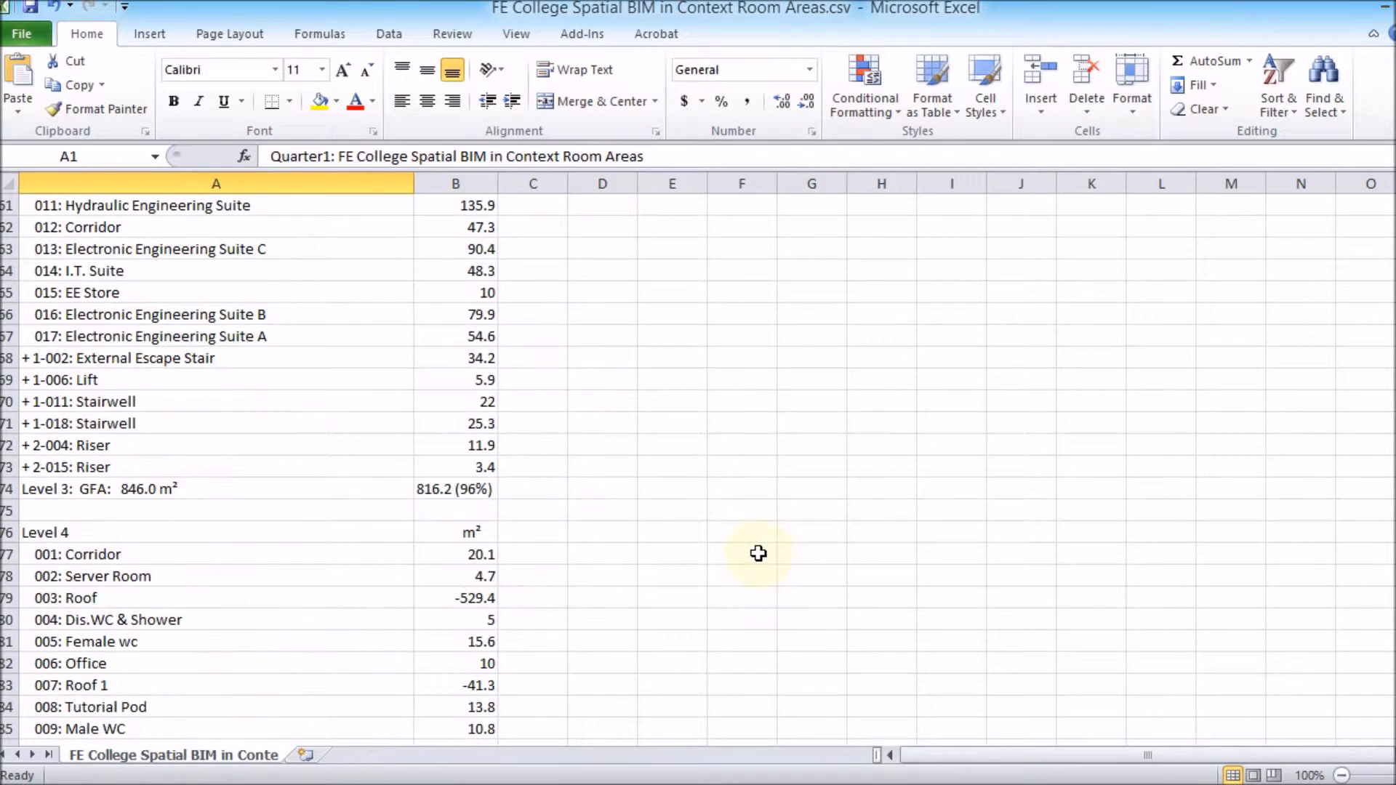
scroll(759, 554, up, 10)
Switch to the room costs spreadsheet and review the costs per room, level and totals.
mouse_move(301, 782)
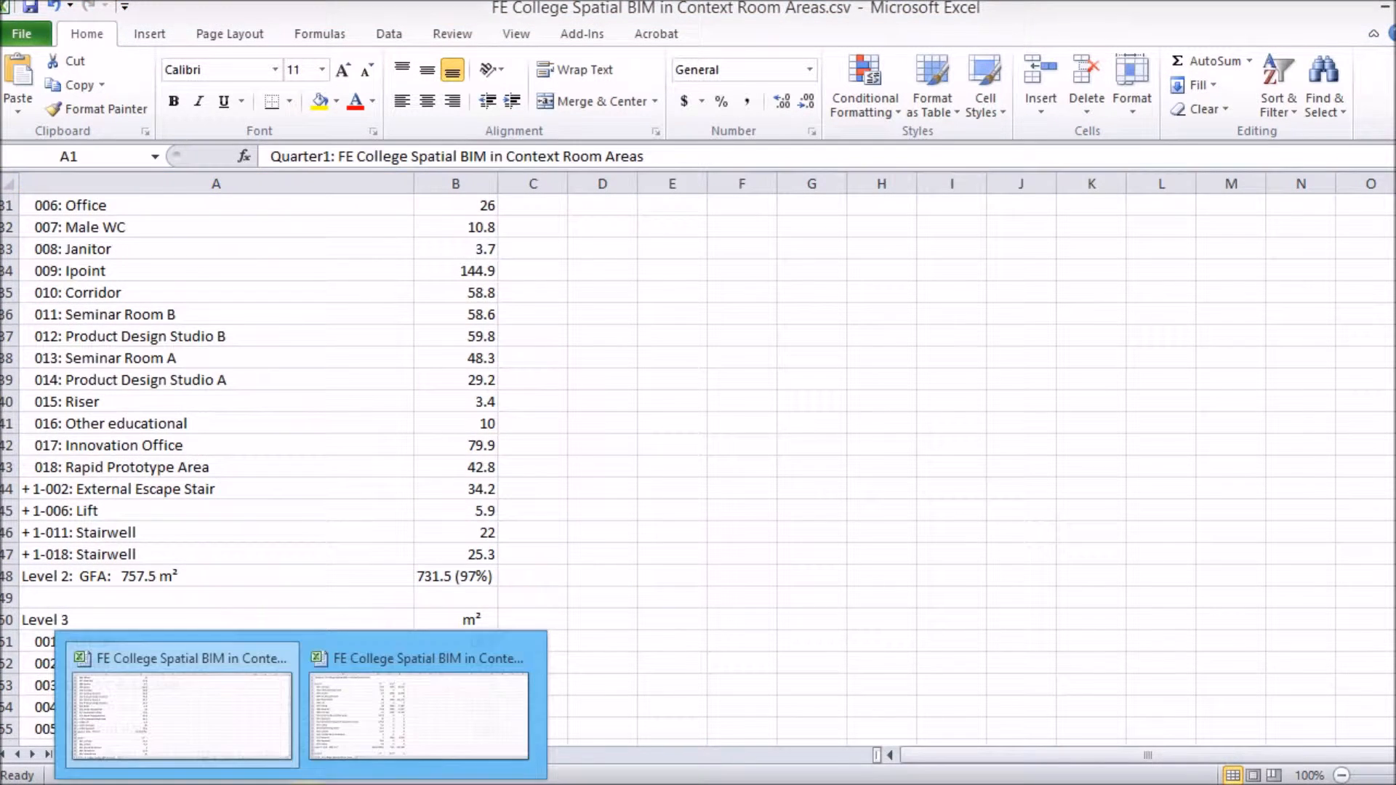
click(379, 736)
scroll(776, 371, down, 4)
scroll(776, 371, down, 20)
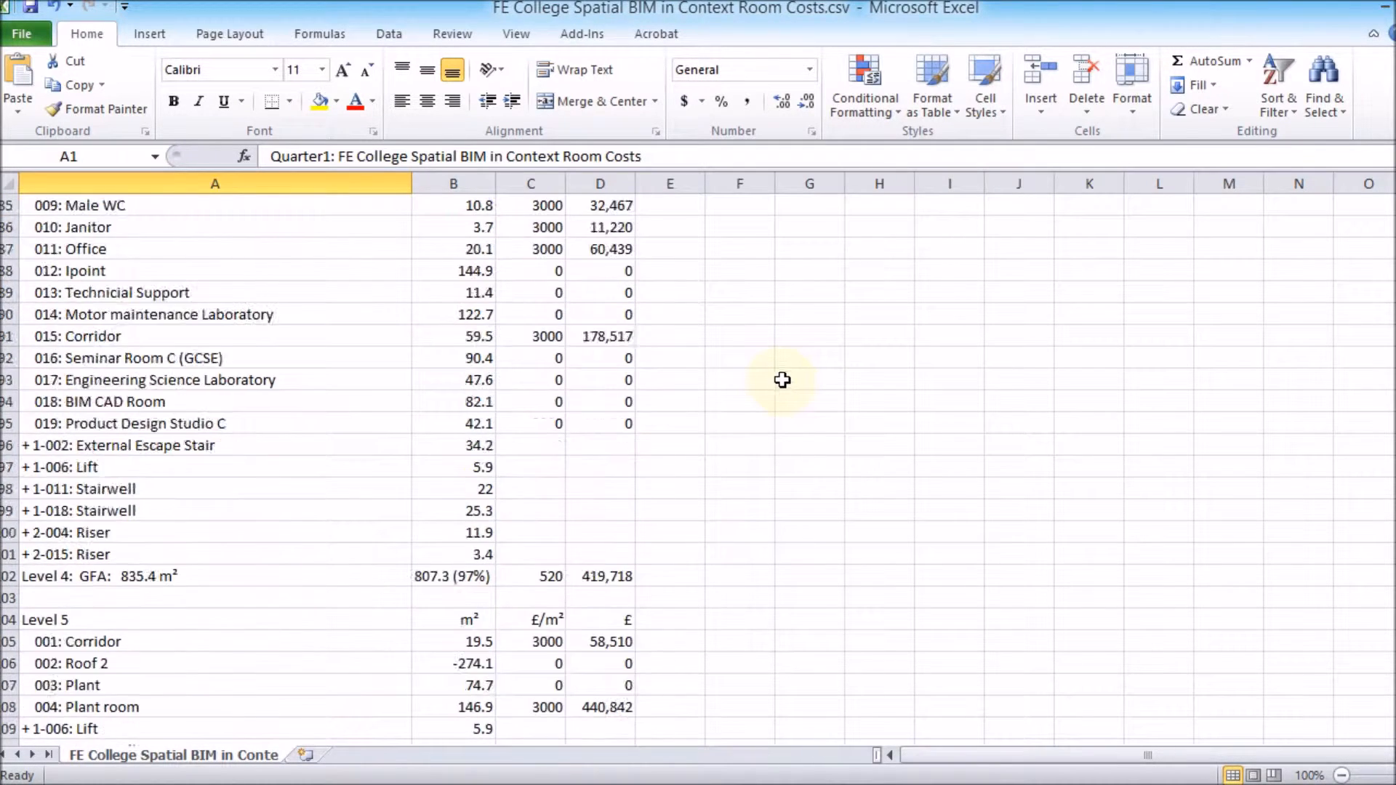
scroll(782, 379, down, 5)
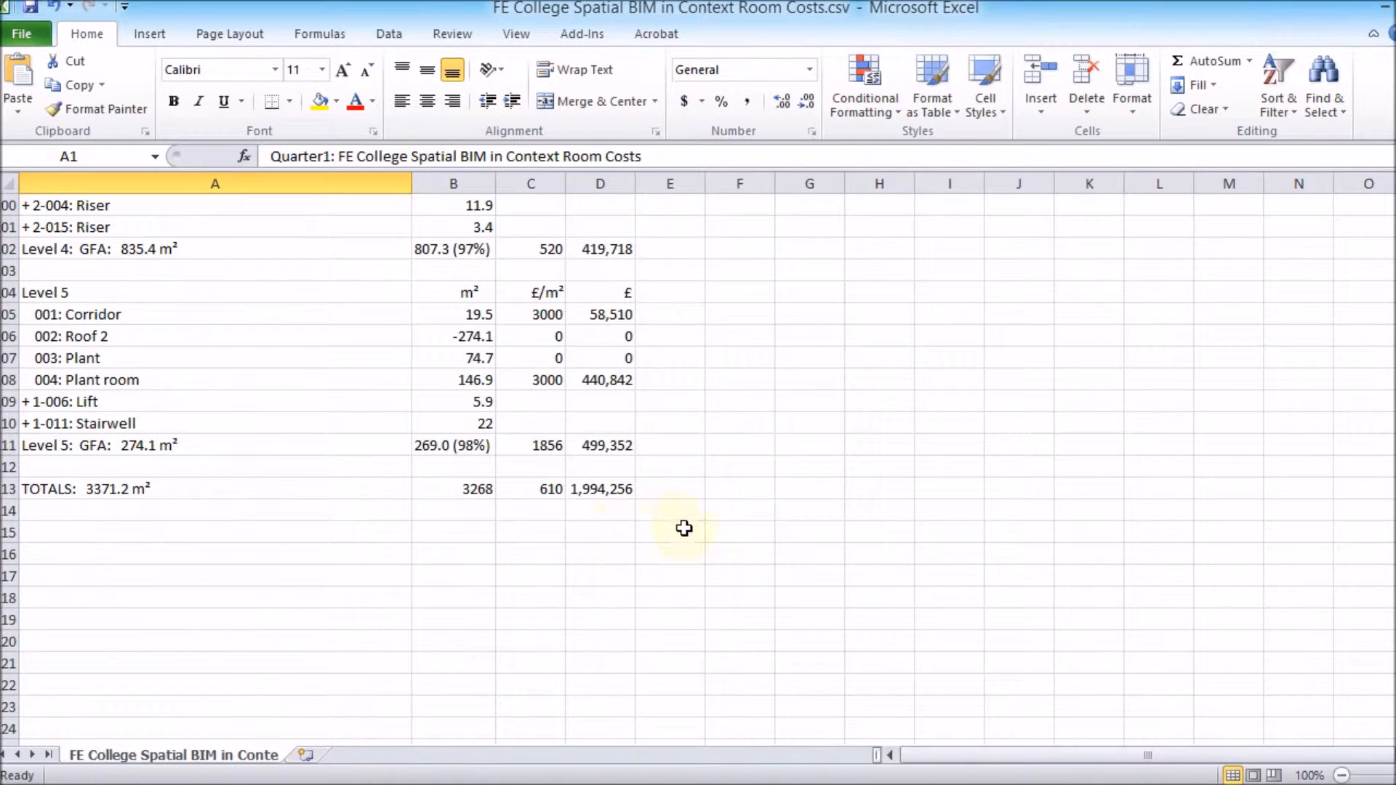
scroll(873, 551, up, 20)
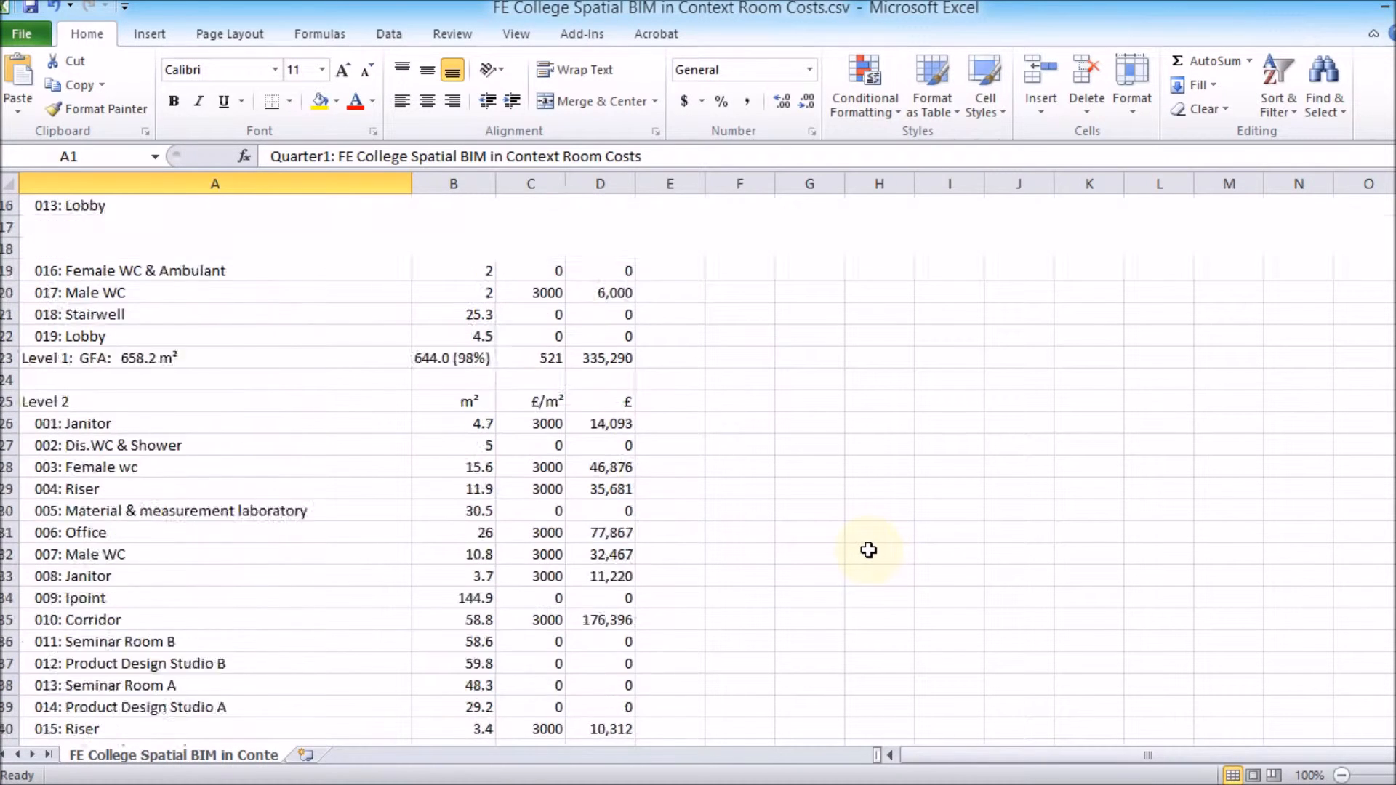
scroll(869, 551, up, 5)
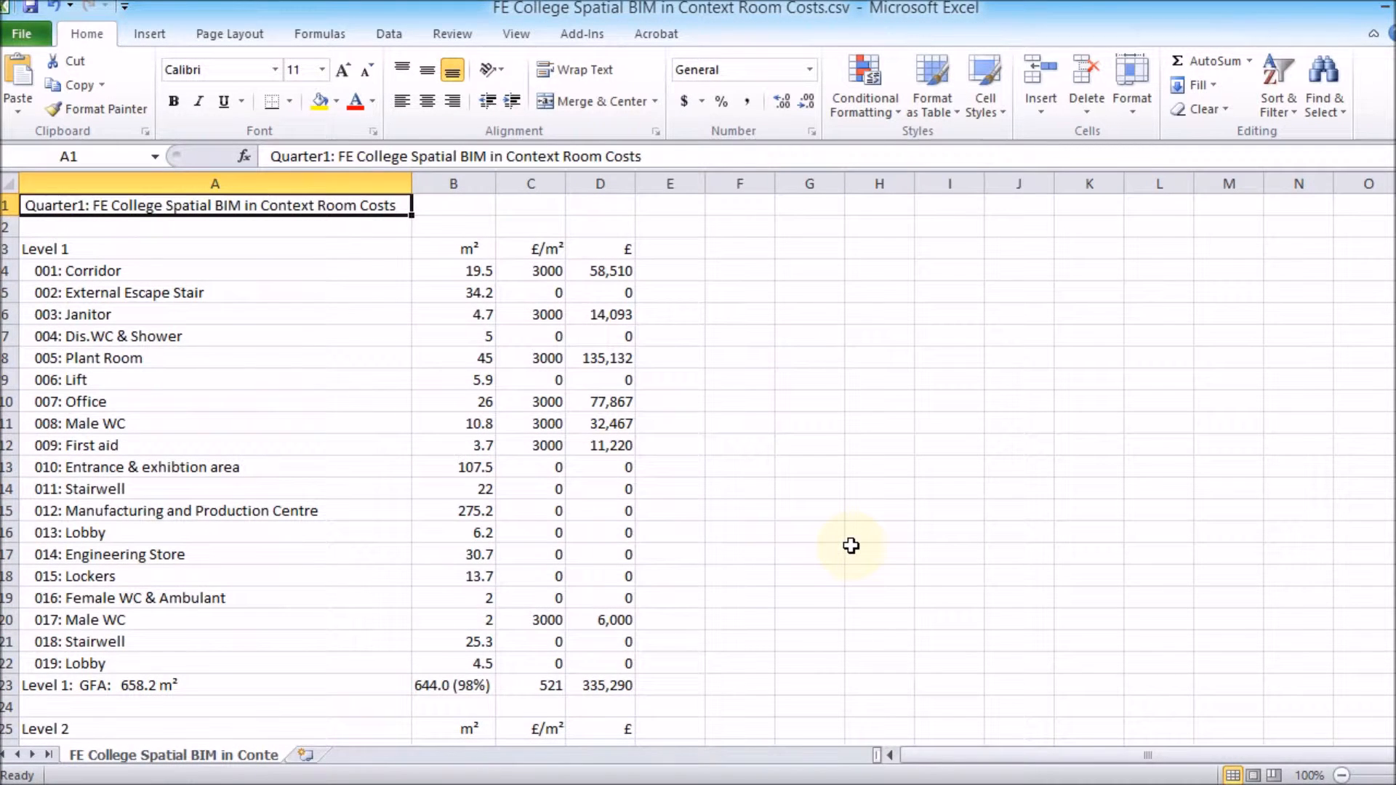
Close the spreadsheet and return to the SketchUp model.
click(1385, 10)
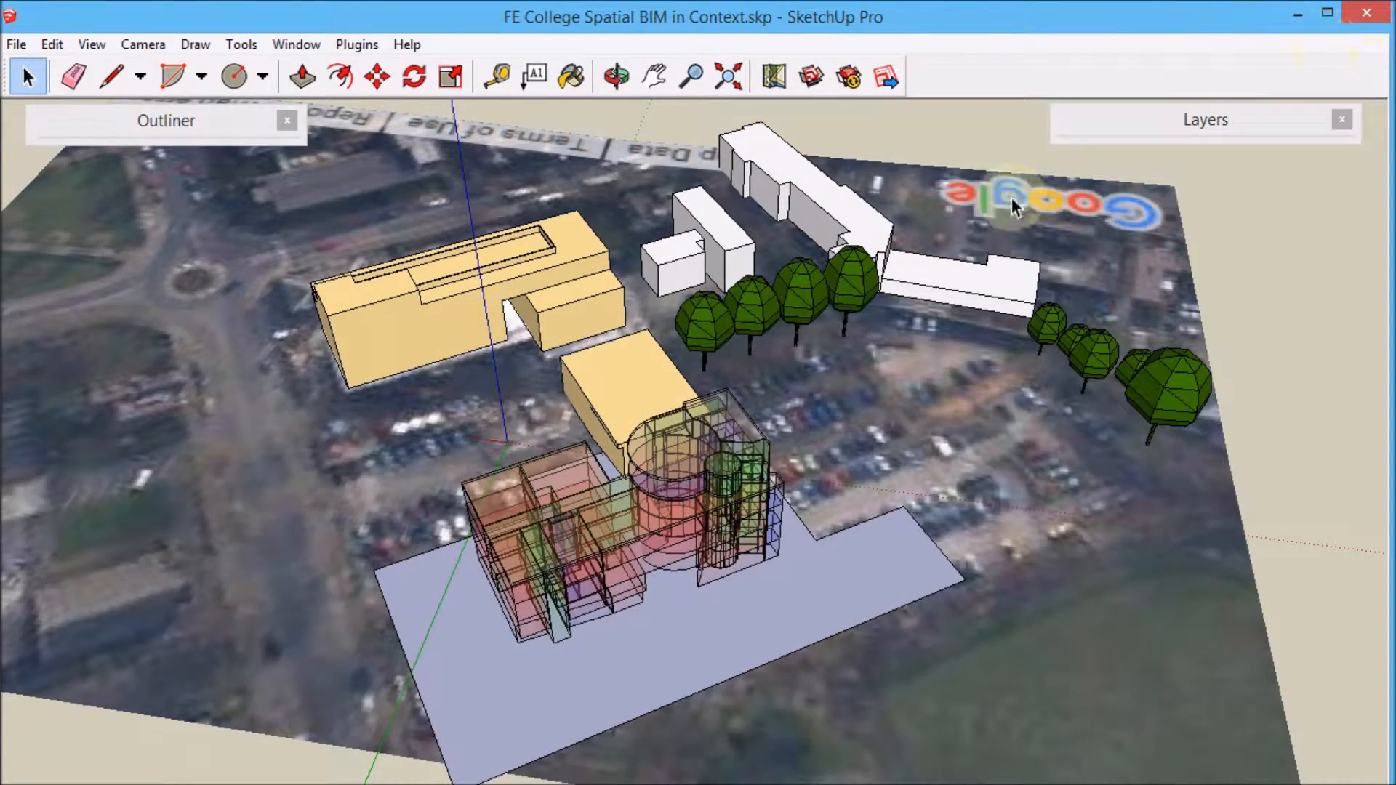
mouse_move(1011, 198)
middle_down()
mouse_move(1003, 380)
mouse_move(928, 331)
mouse_move(943, 313)
middle_up()
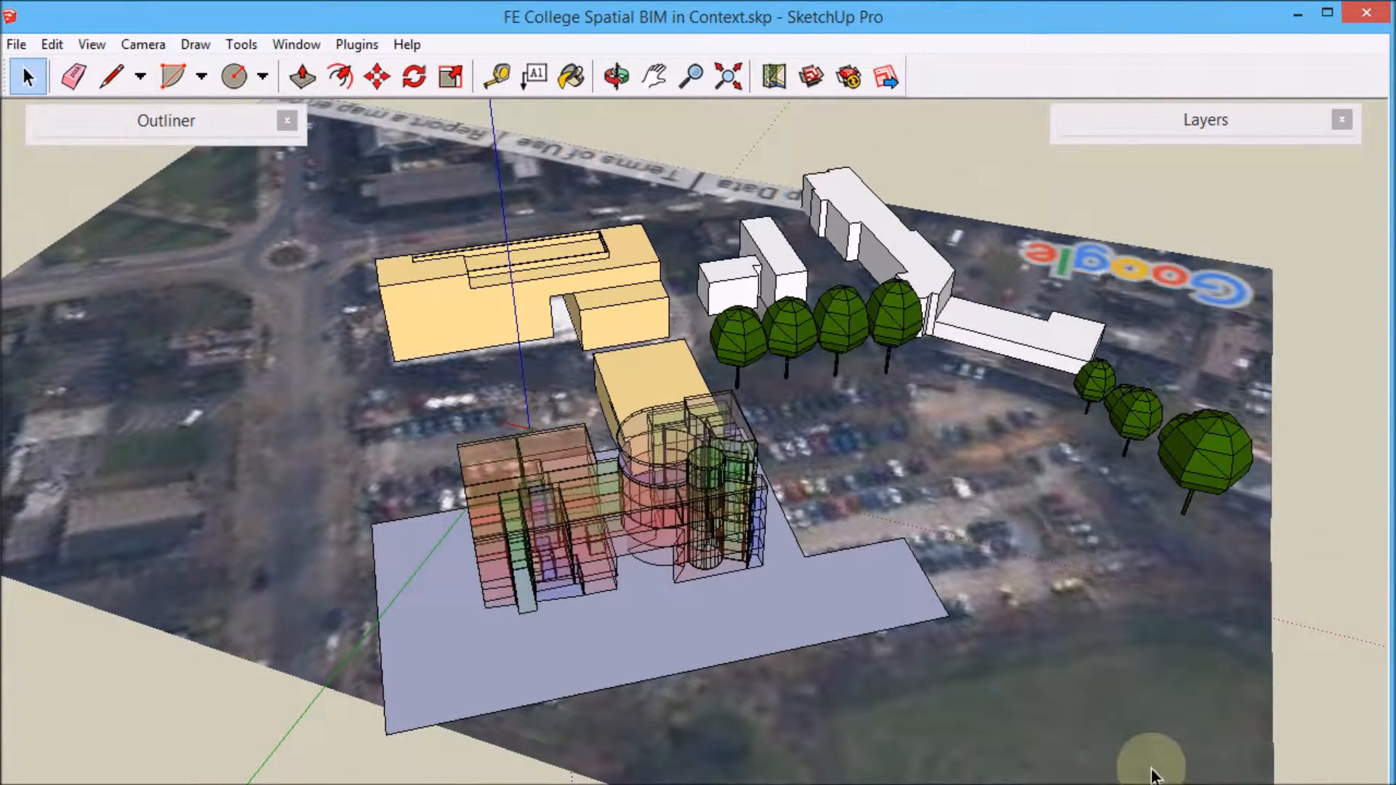
mouse_move(1055, 779)
click(861, 728)
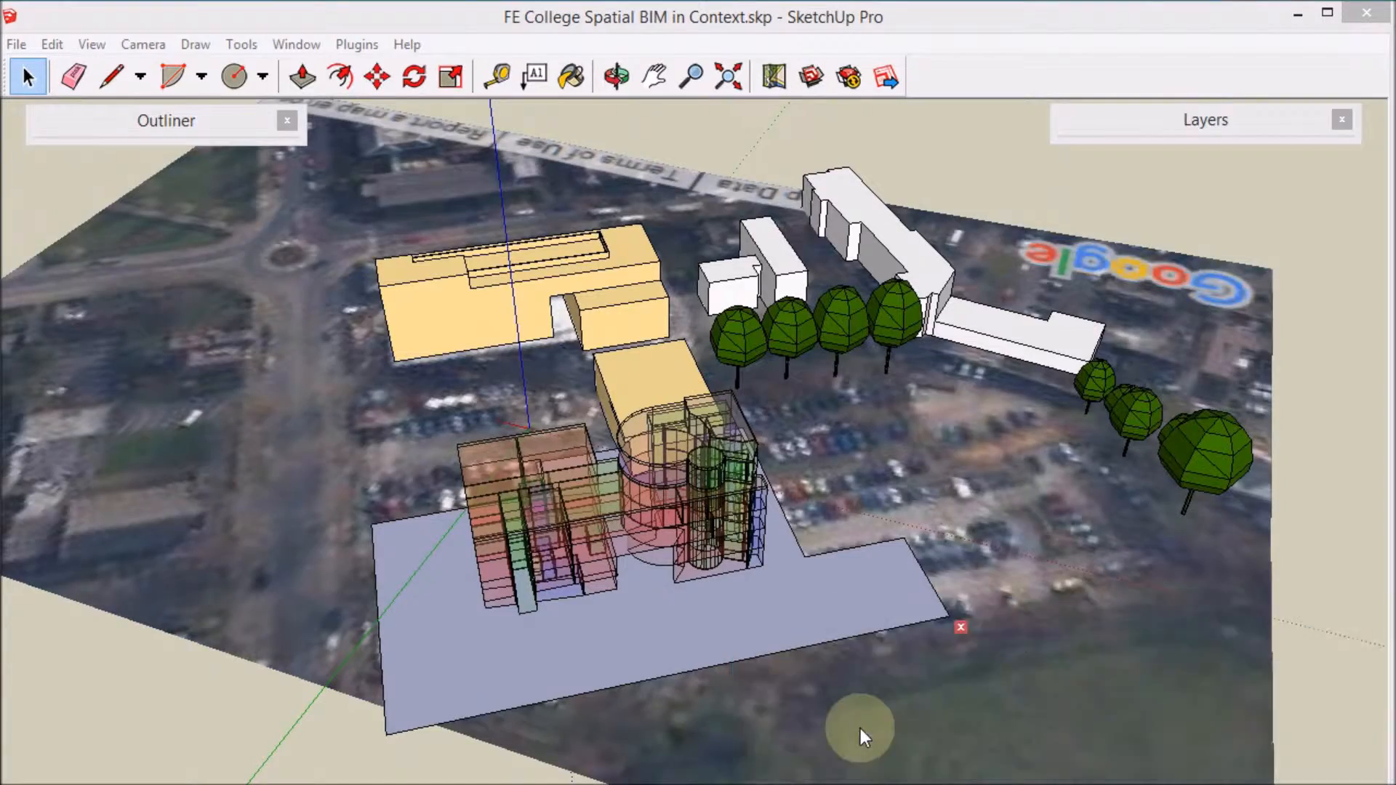
Collapse the Materials panel.
middle_drag(509, 416, 734, 541)
scroll(1119, 569, down, 3)
middle_drag(1037, 556, 886, 503)
scroll(646, 398, down, 1)
scroll(1063, 688, up, 2)
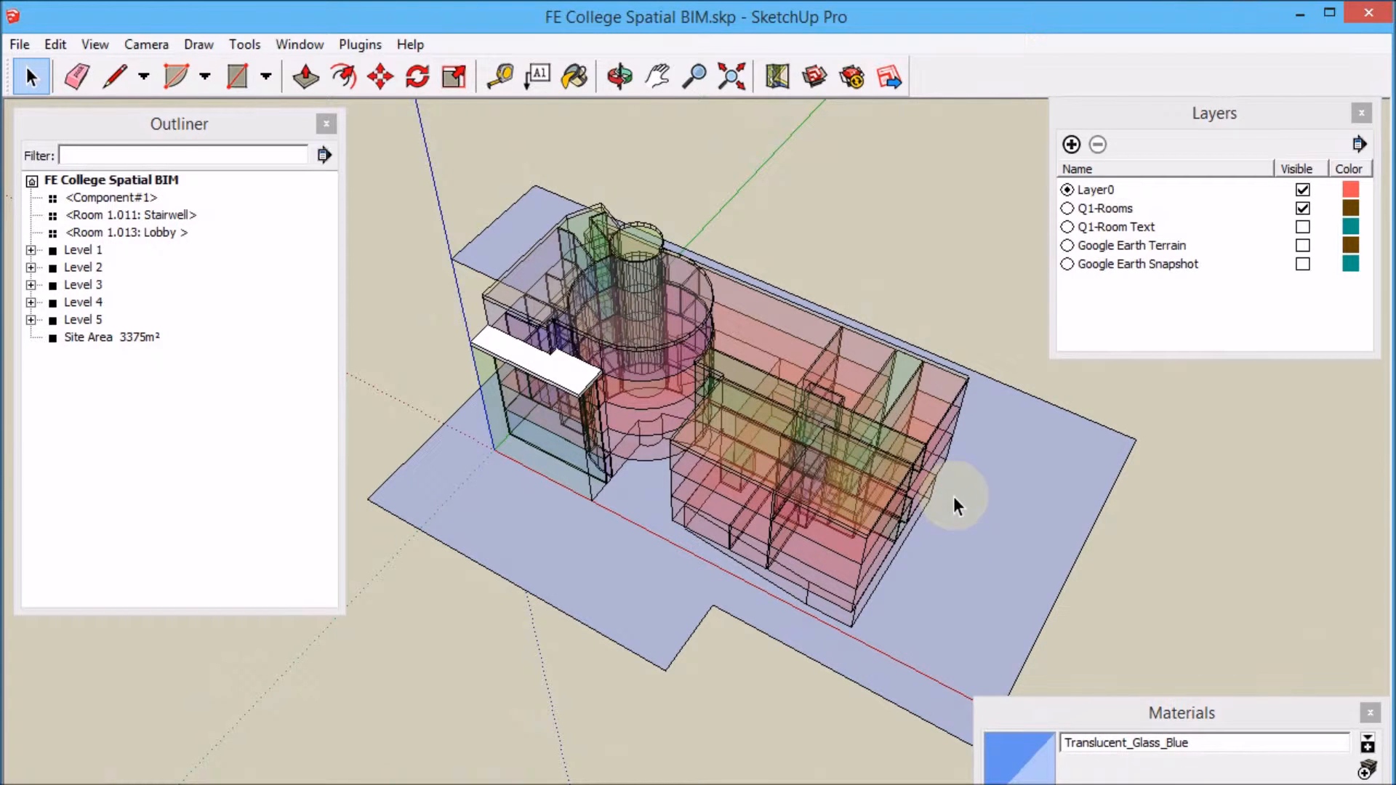
click(1176, 715)
drag(1184, 714, 1165, 745)
middle_drag(617, 340, 617, 342)
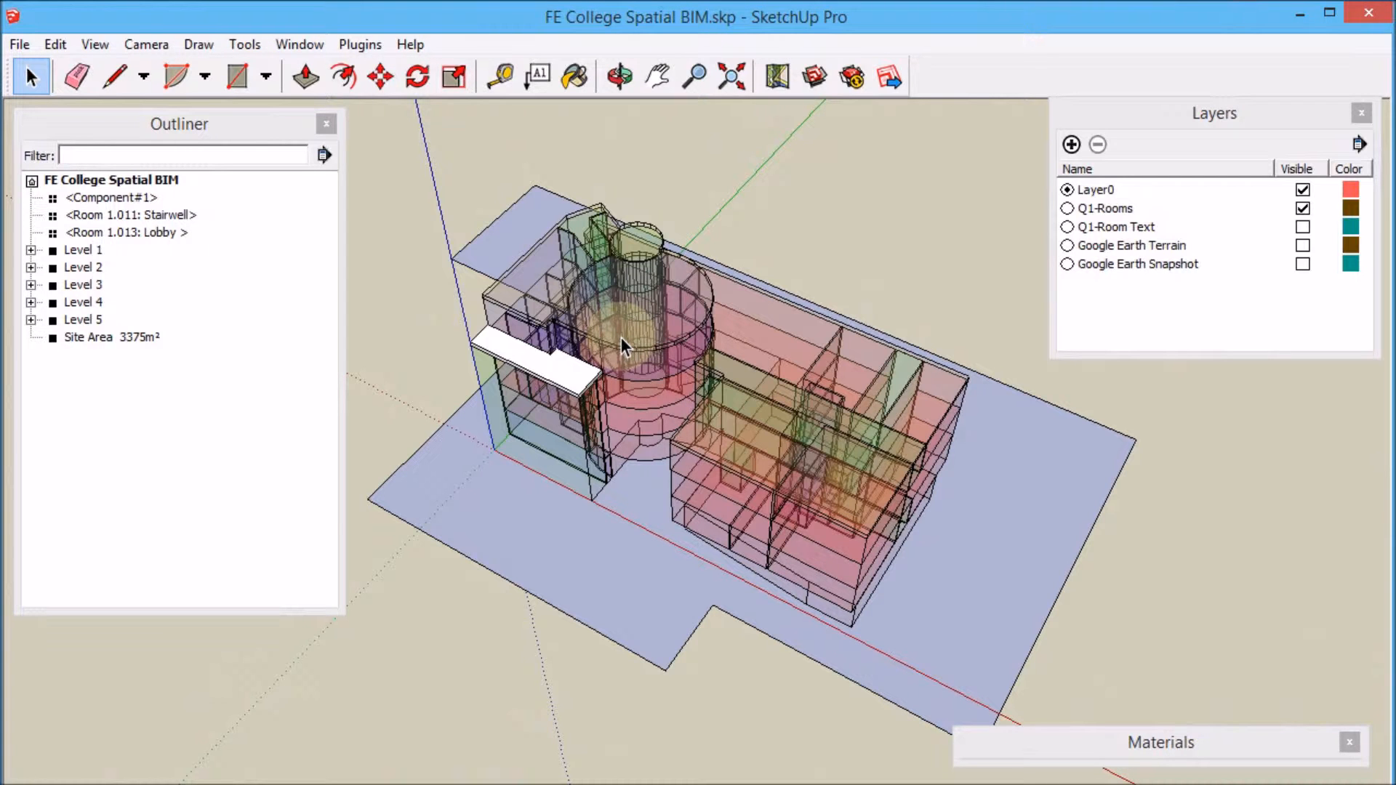
Convert the white slab component beside the stair block into a room with Q1-Convert to Room.
middle_drag(604, 375, 712, 407)
scroll(712, 408, up, 3)
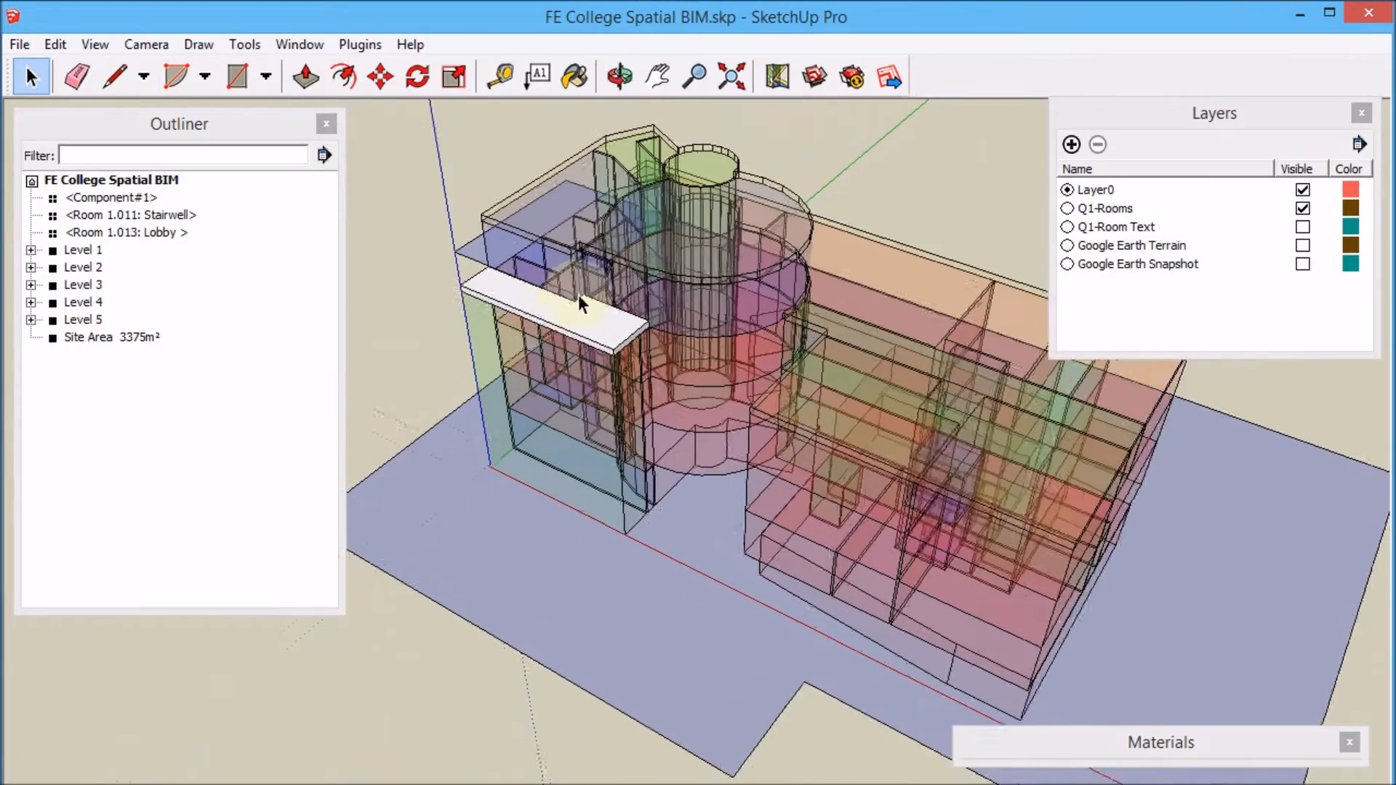
scroll(578, 294, up, 1)
middle_drag(935, 426, 871, 521)
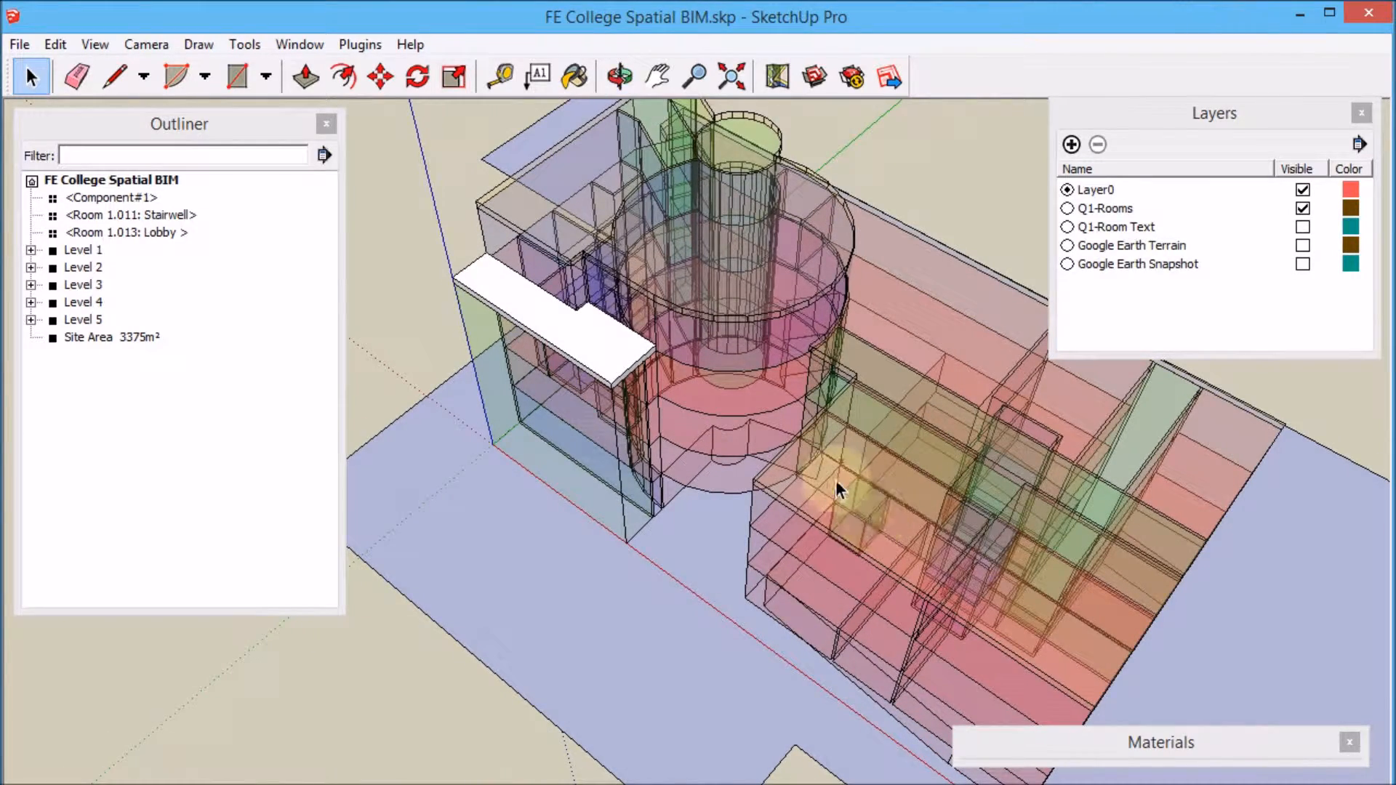
scroll(835, 480, down, 1)
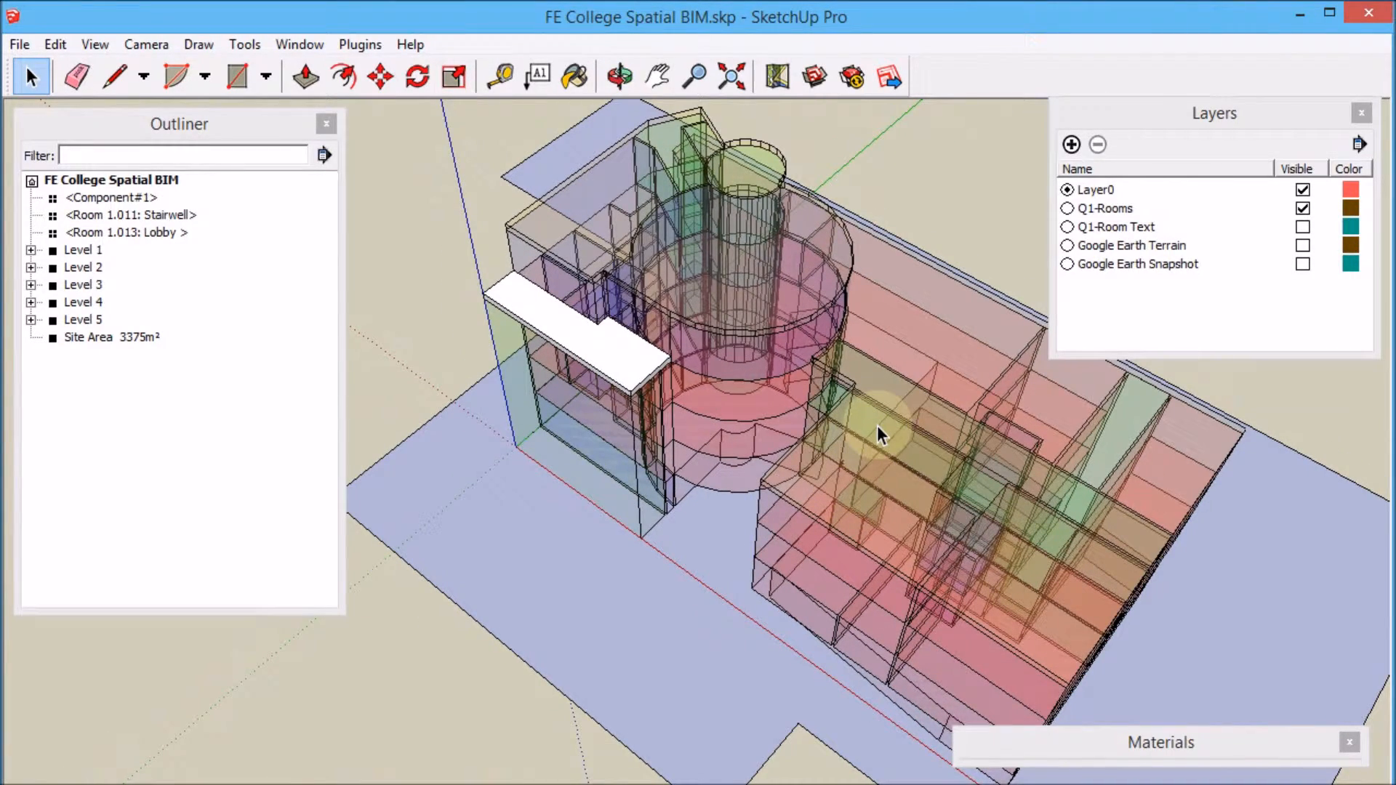
click(615, 371)
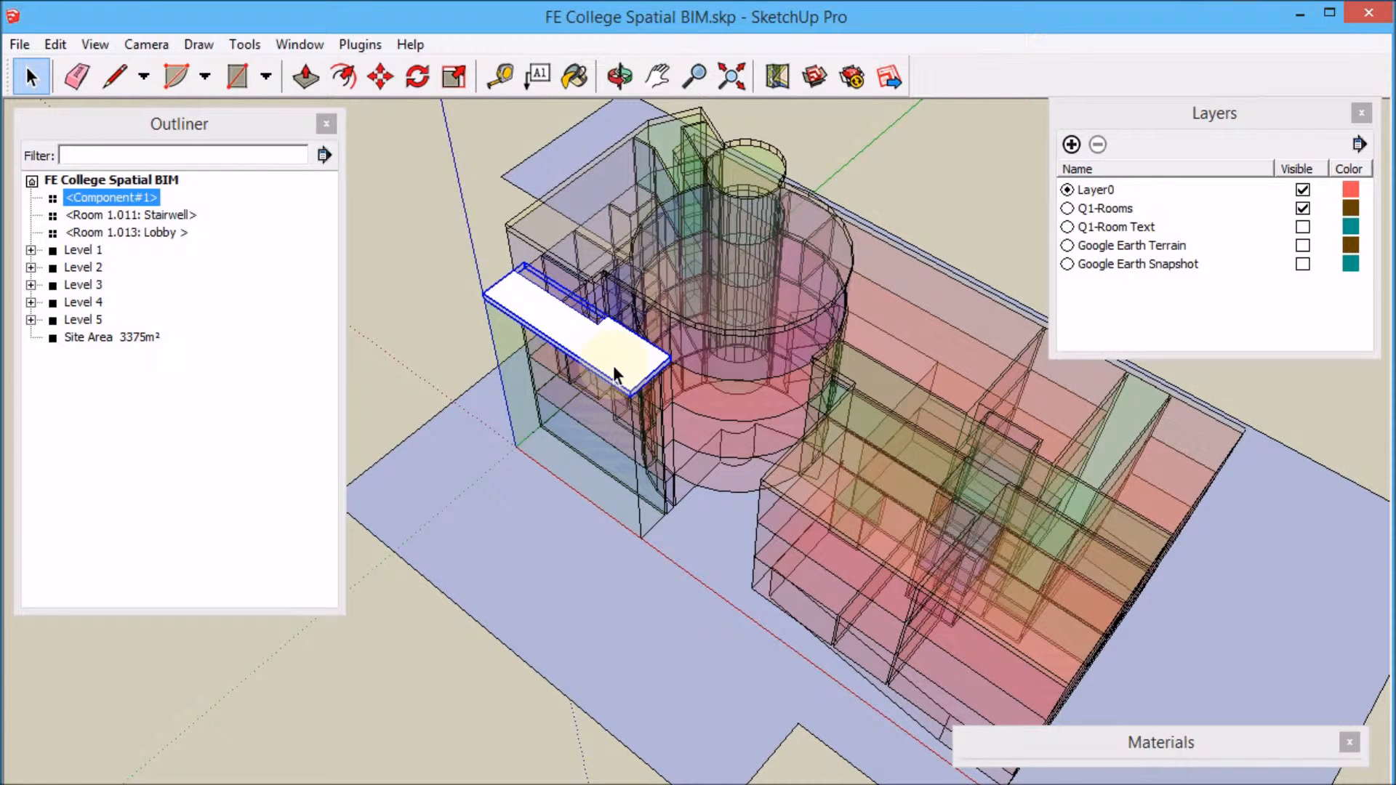
right_click(613, 365)
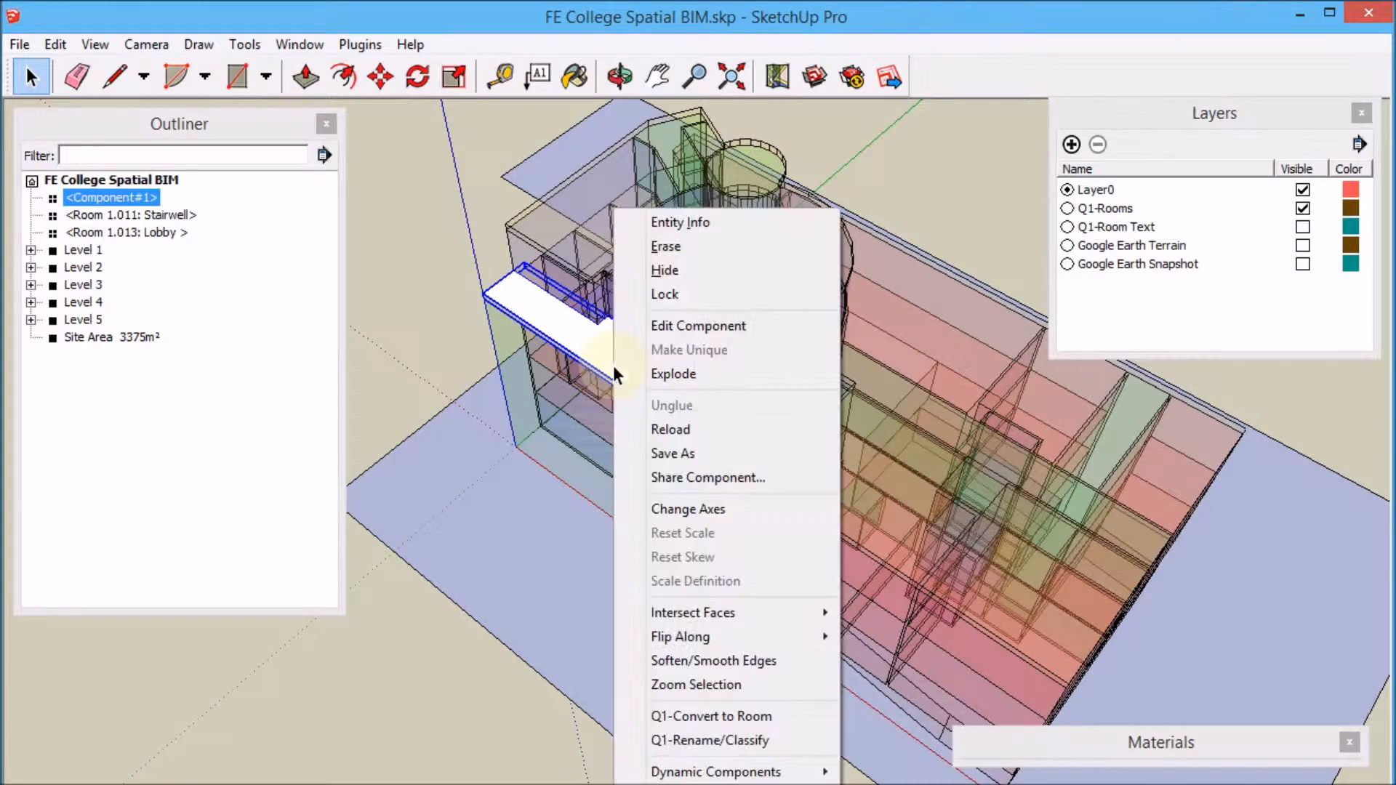
click(735, 722)
Rename the new room with room category Flat roof and room type Flat Roof.
scroll(580, 292, up, 7)
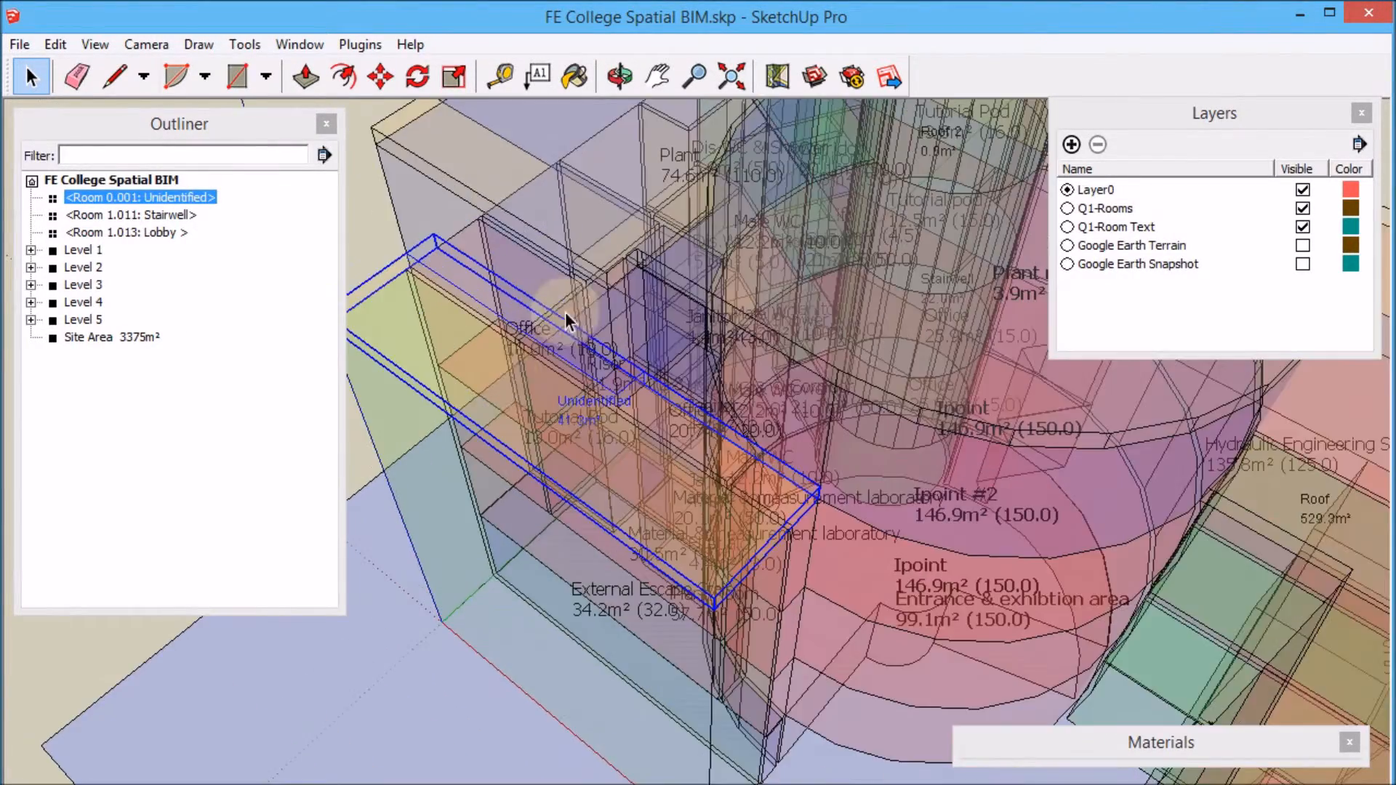
middle_drag(700, 557, 722, 583)
scroll(665, 474, up, 3)
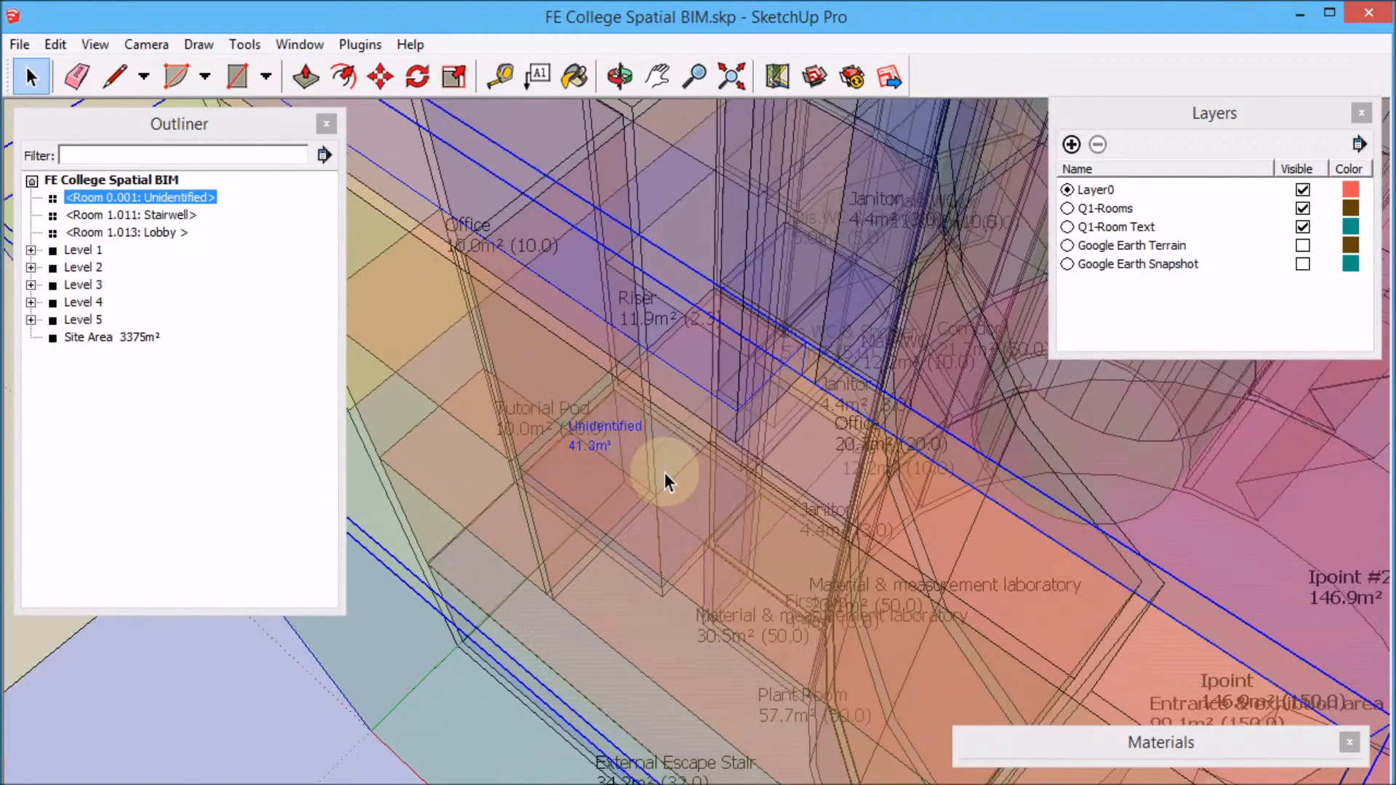
right_click(696, 412)
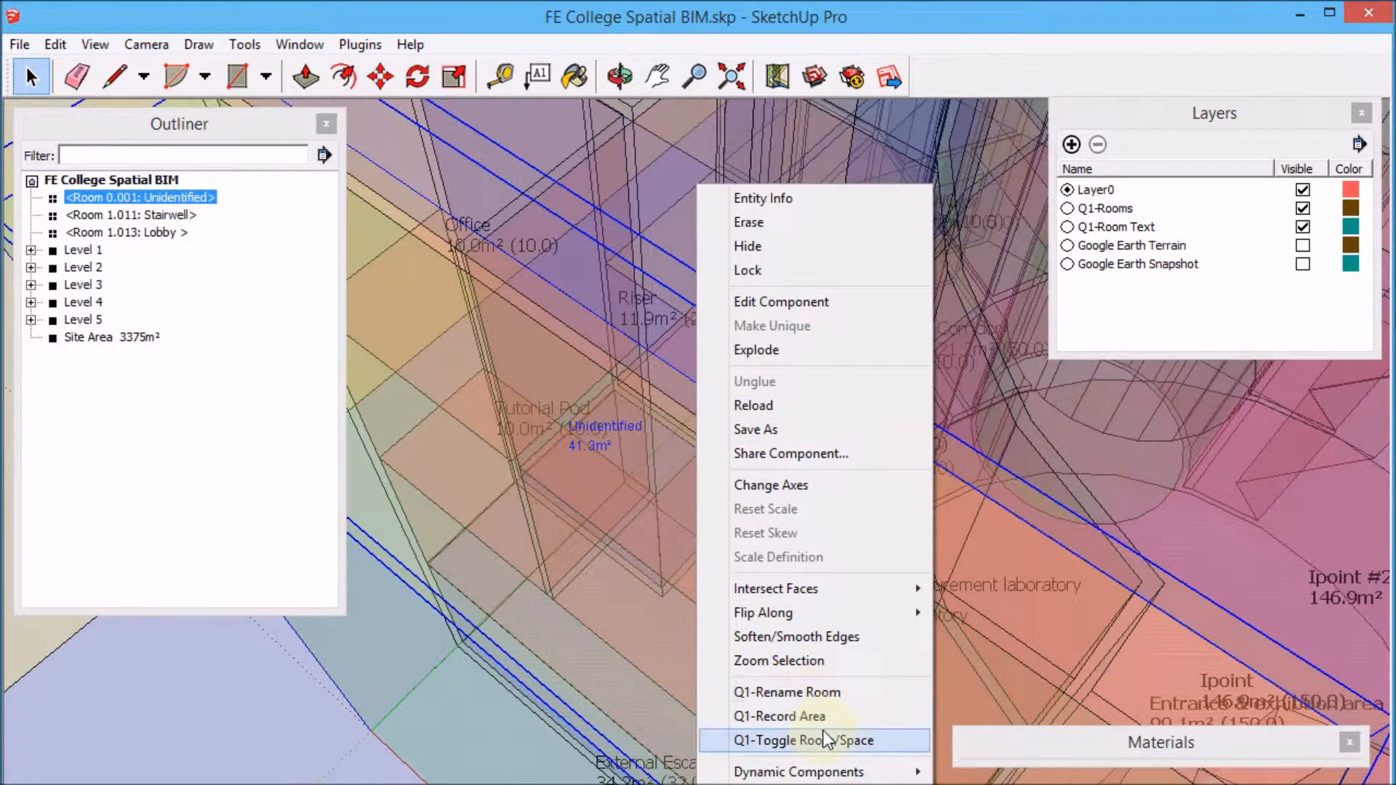
click(836, 693)
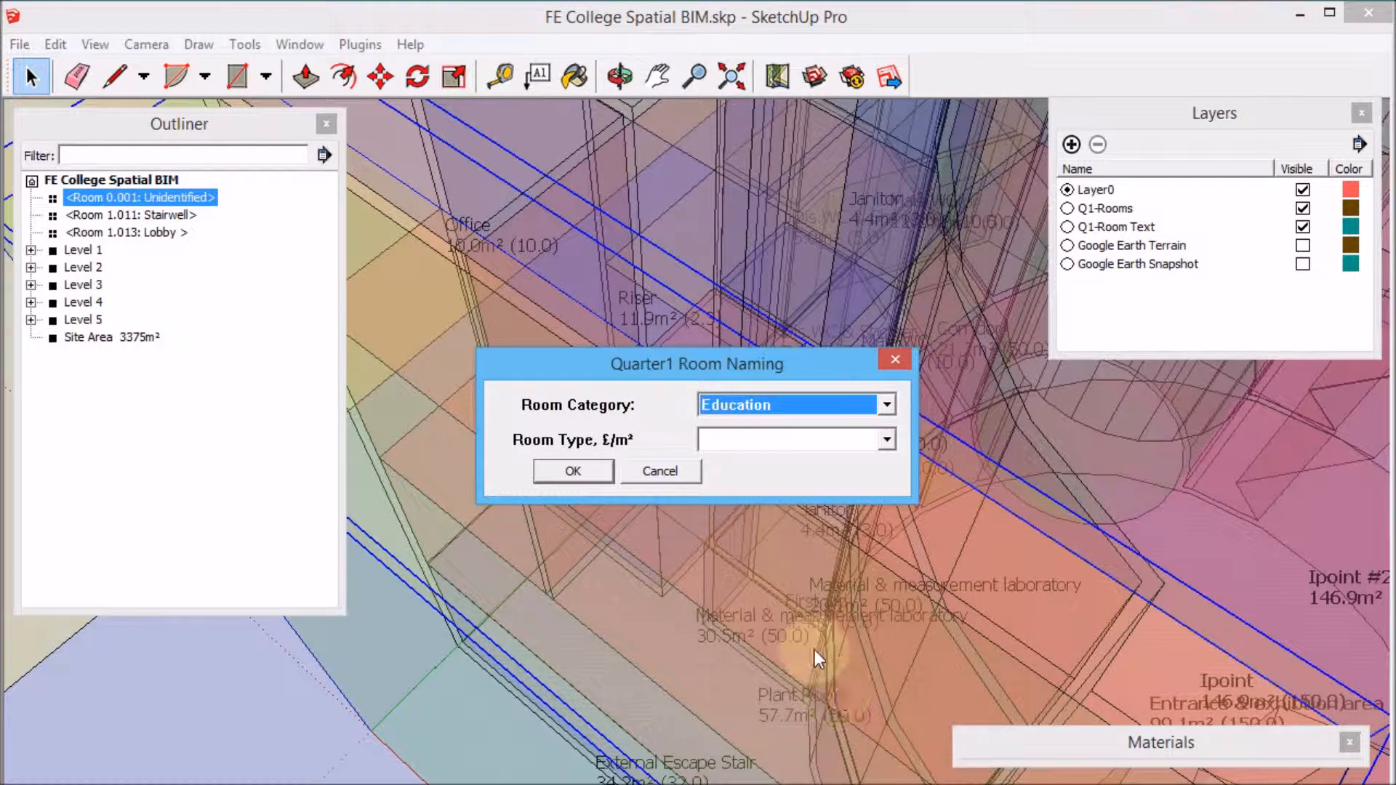
click(887, 405)
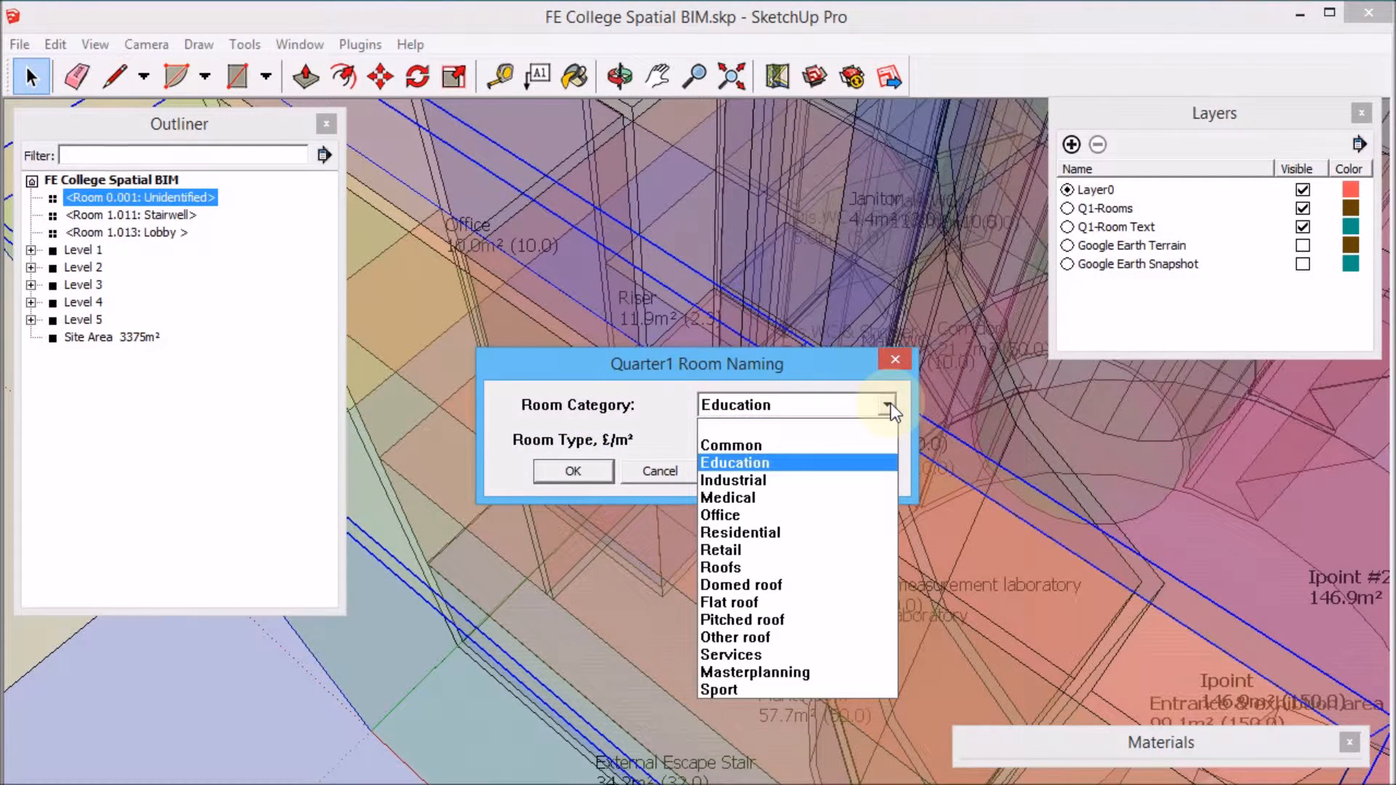
click(853, 603)
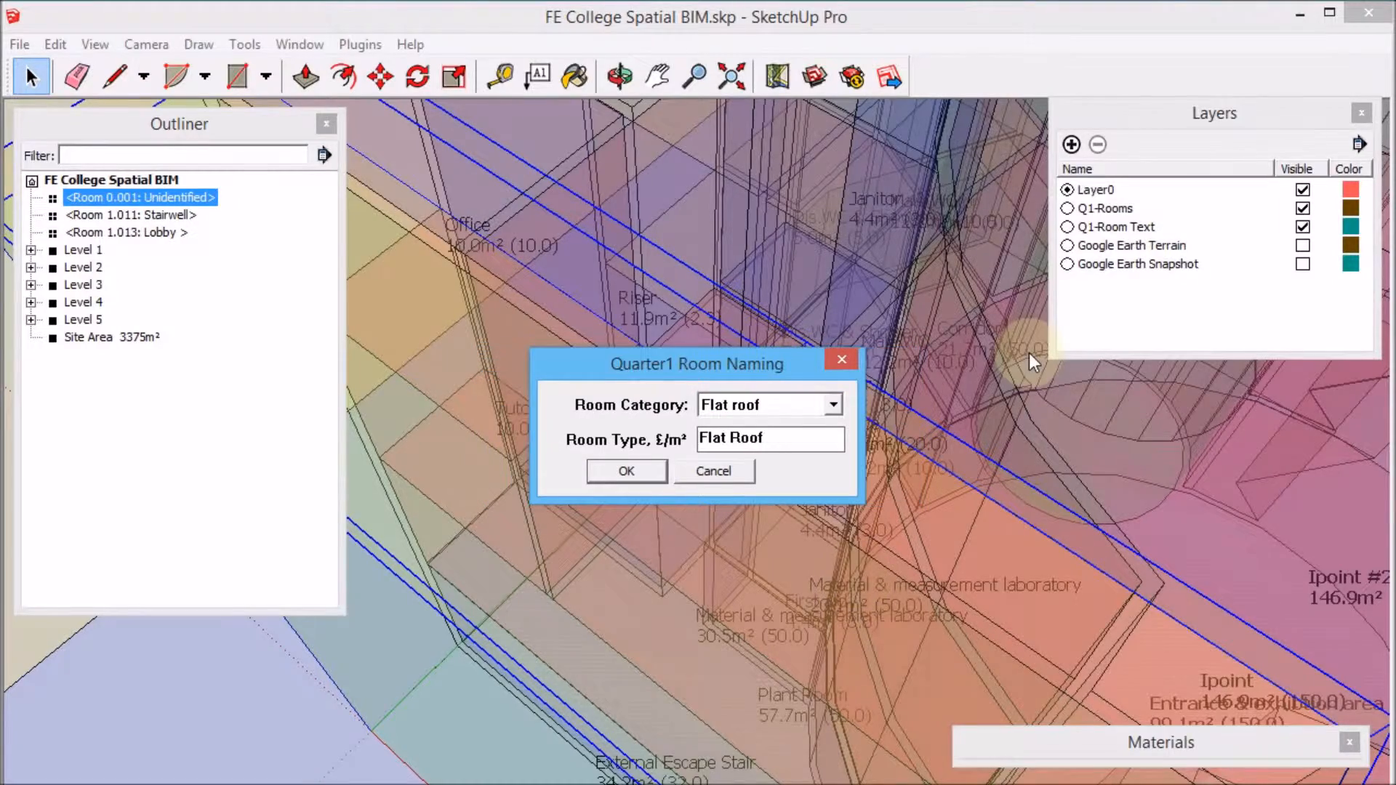
click(627, 470)
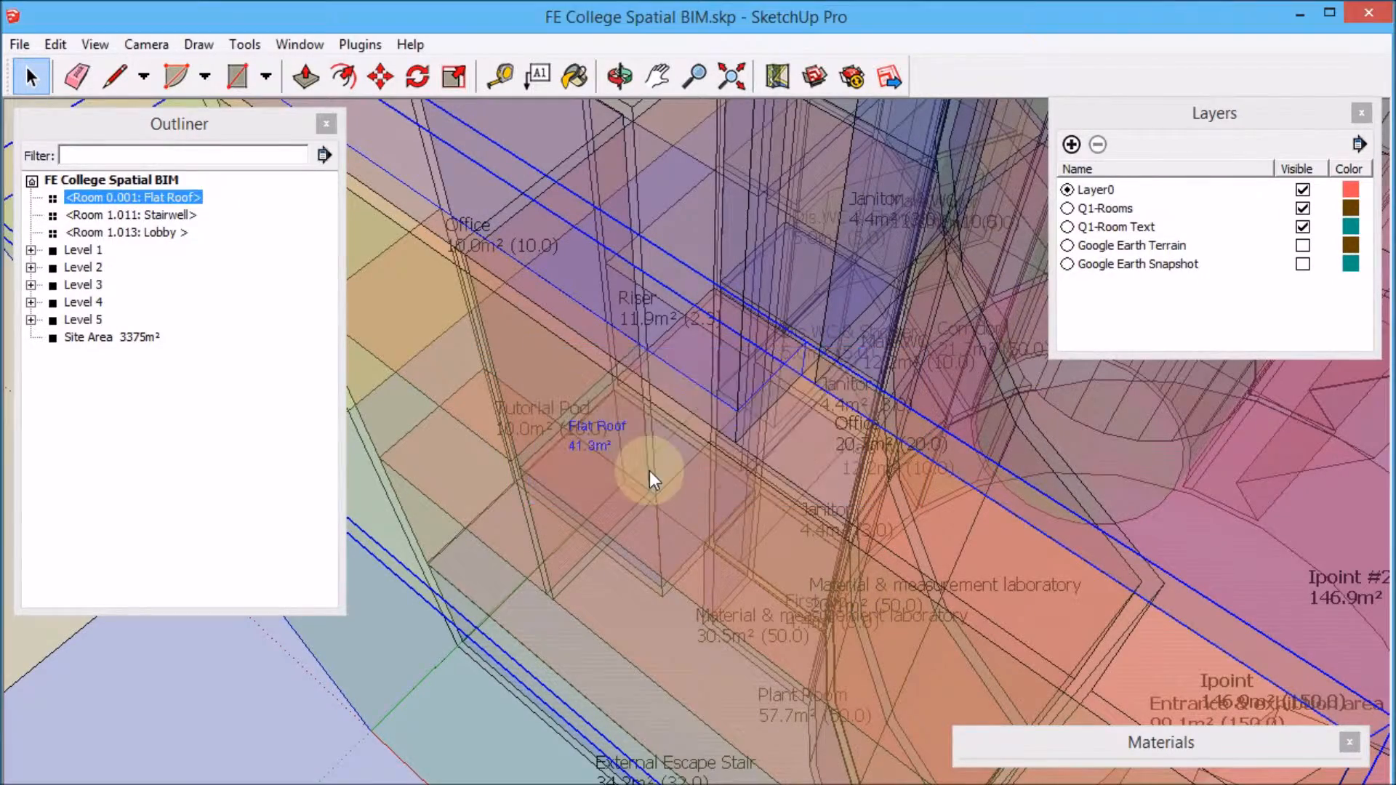
Deselect the room and hide the Q1-Room Text layer.
middle_drag(625, 514, 677, 668)
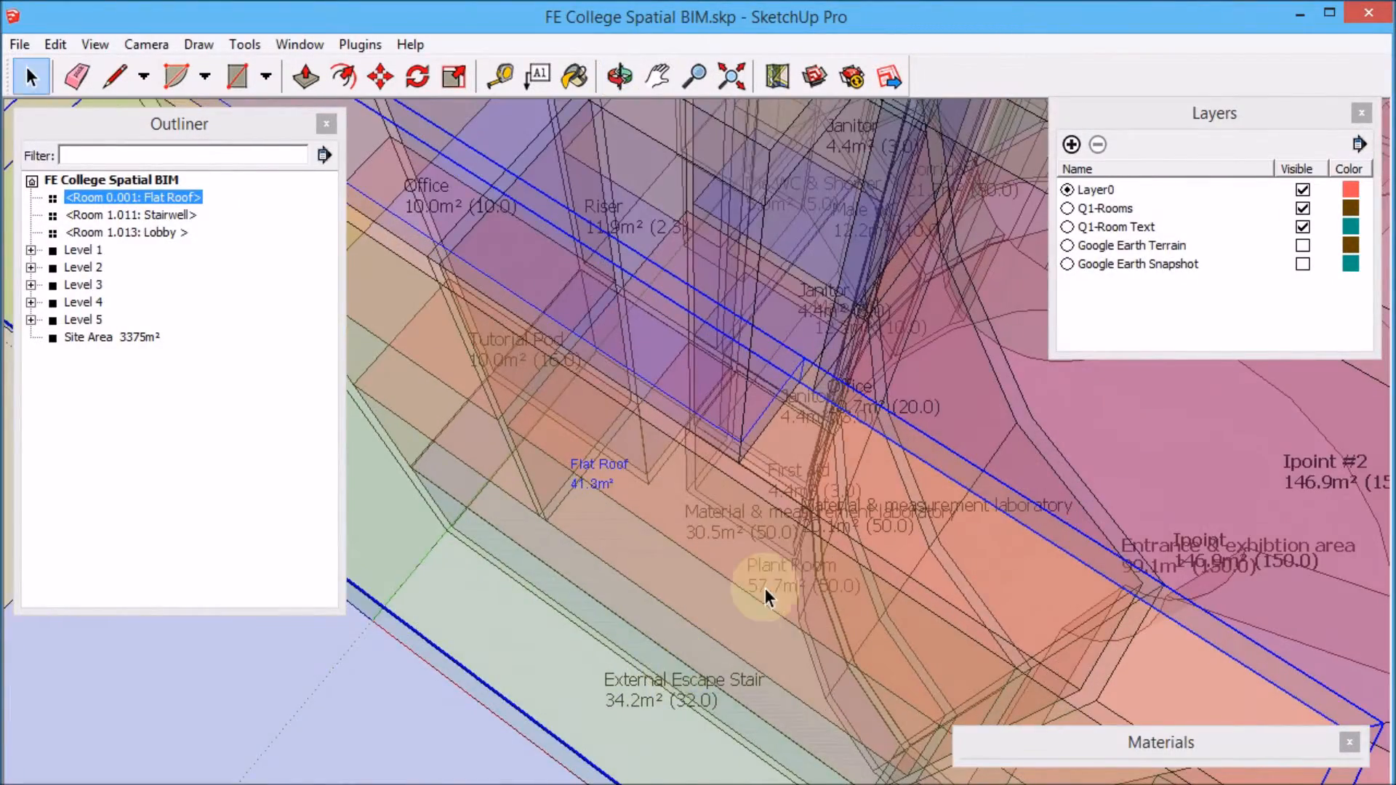
scroll(760, 591, down, 2)
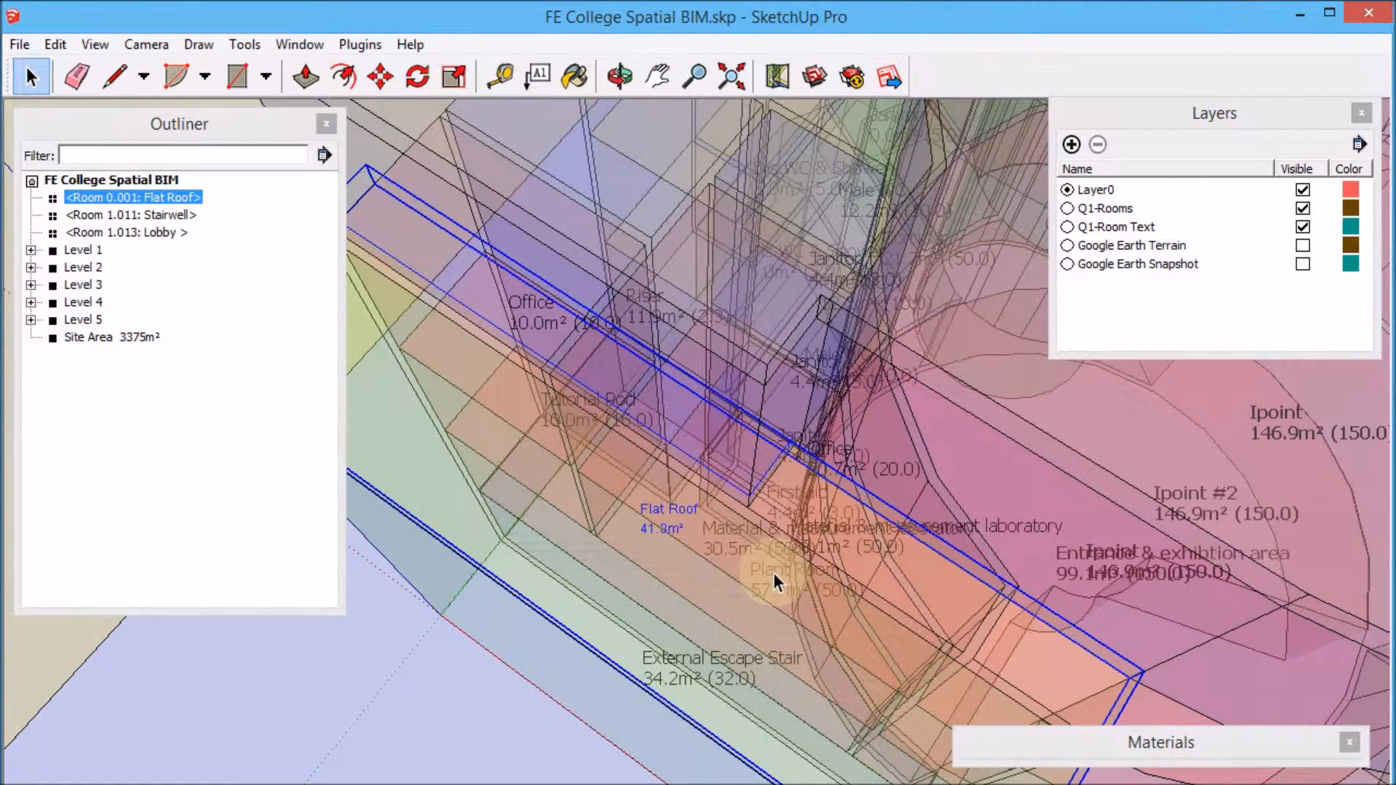
scroll(744, 338, down, 5)
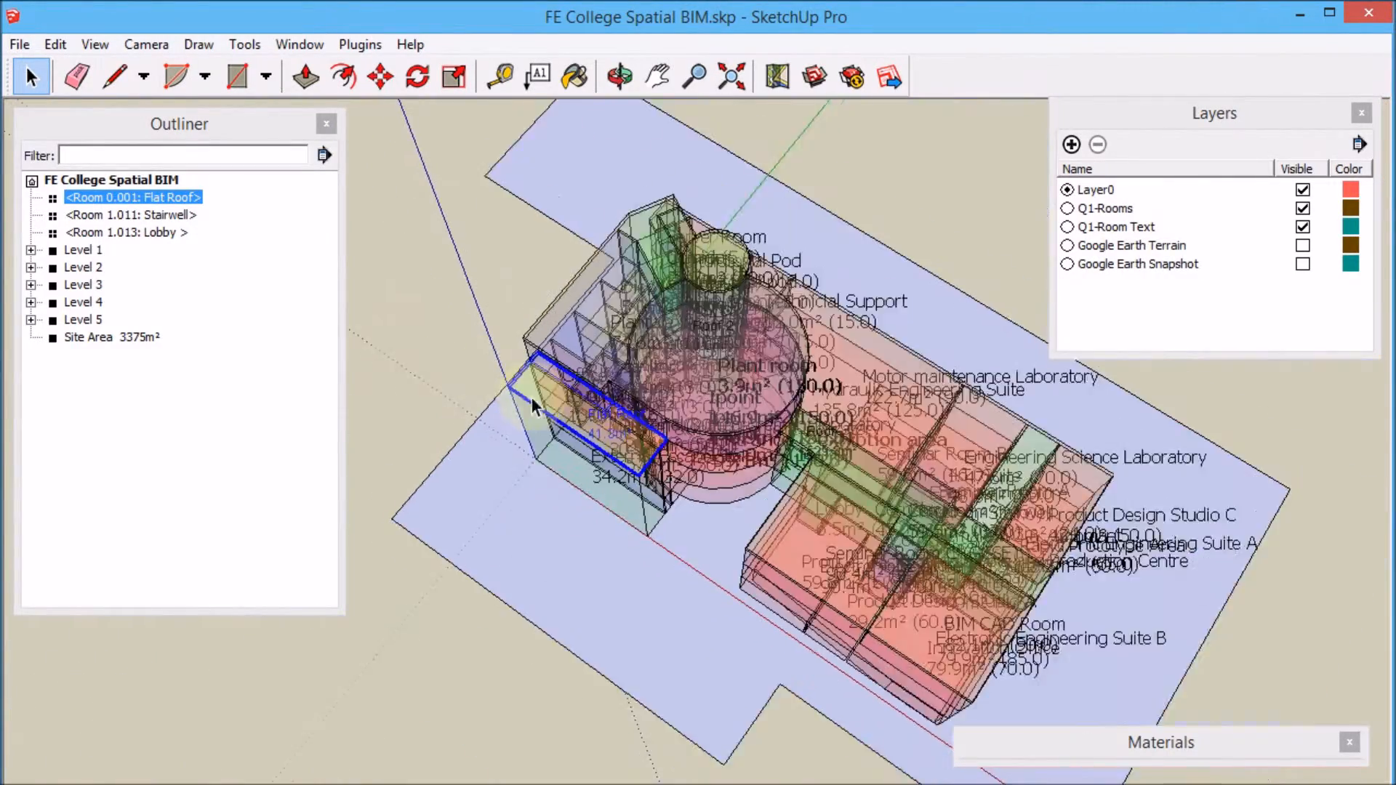
middle_drag(531, 397, 947, 346)
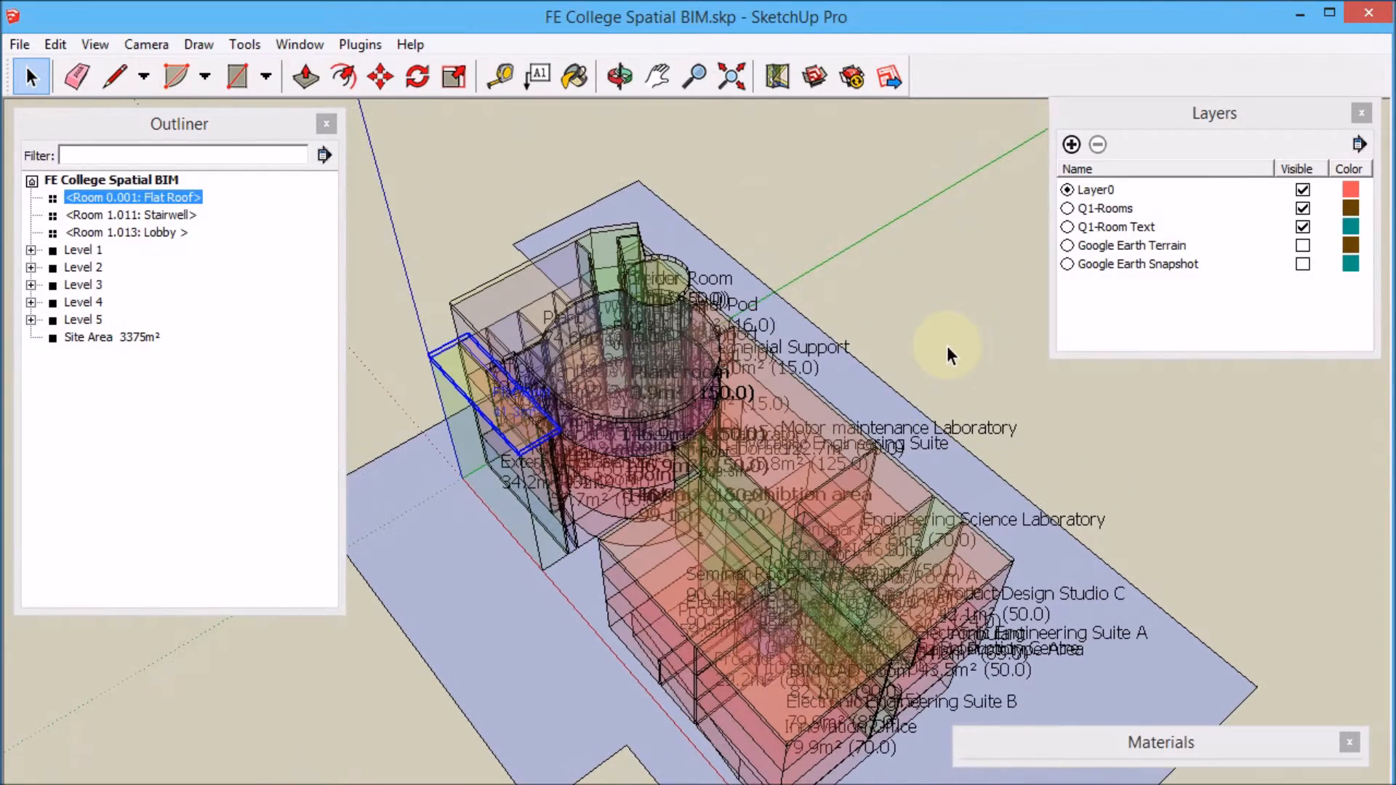
click(950, 346)
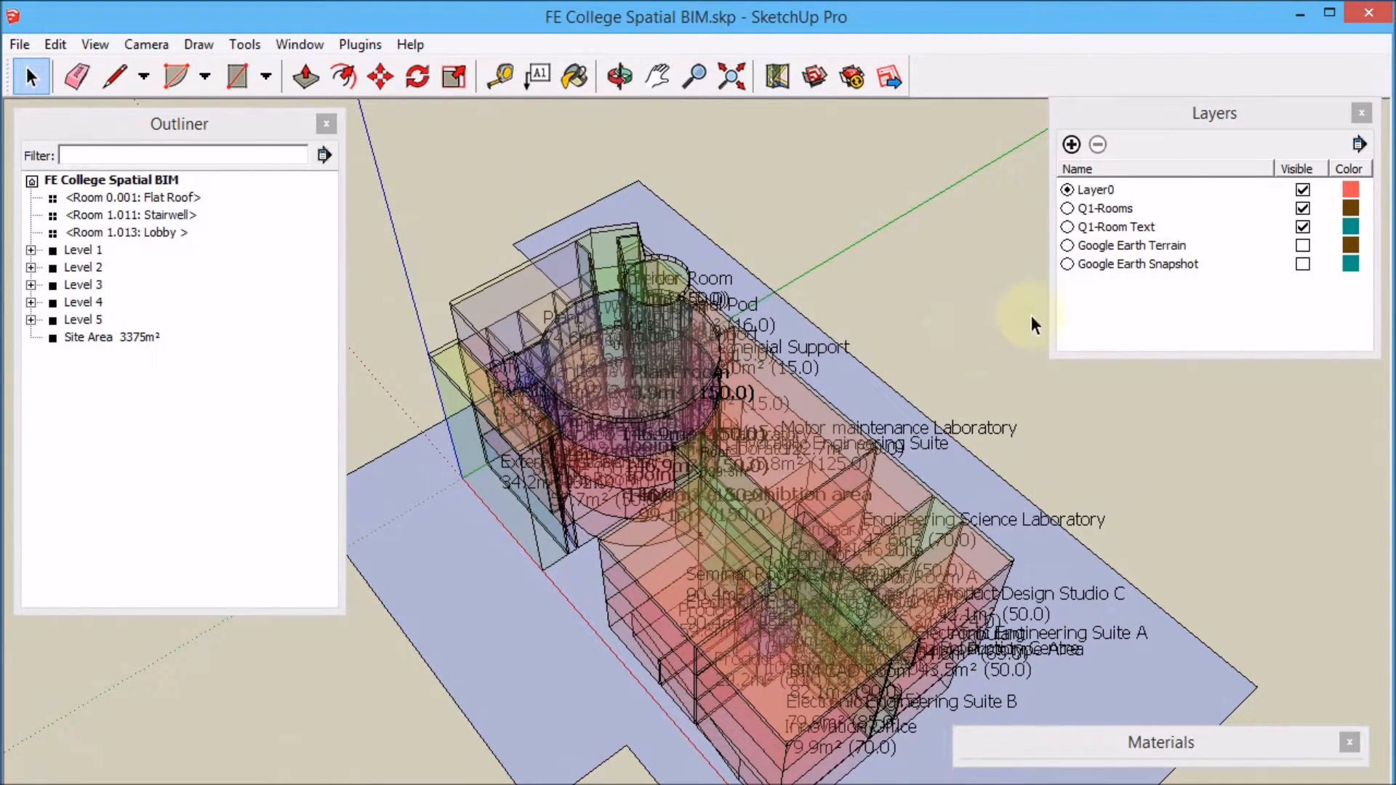
click(1304, 227)
Generate floor slabs, internal and external walls and roofs from the rooms with Quarter1 Floors/Walls/Roofs.
middle_drag(718, 507, 928, 613)
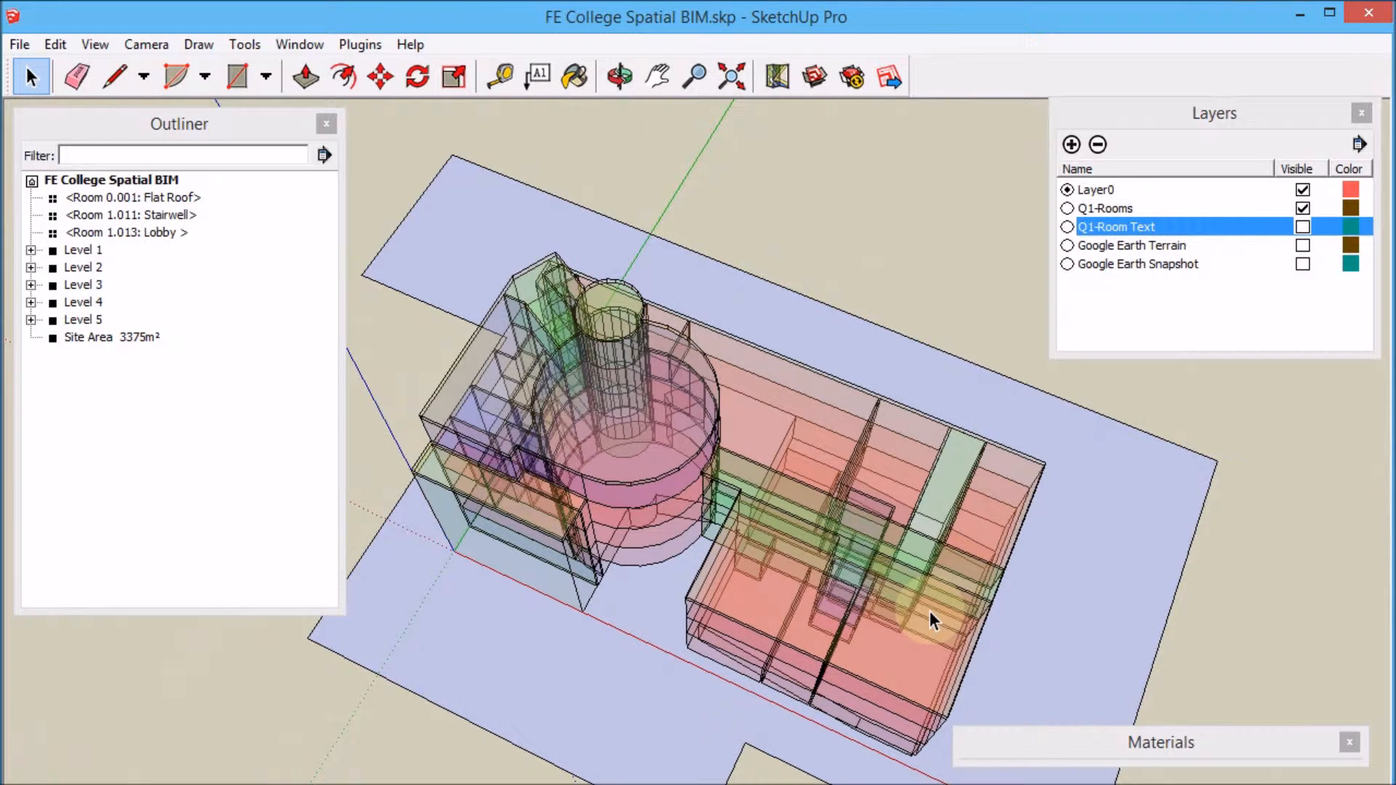
middle_drag(696, 675, 732, 561)
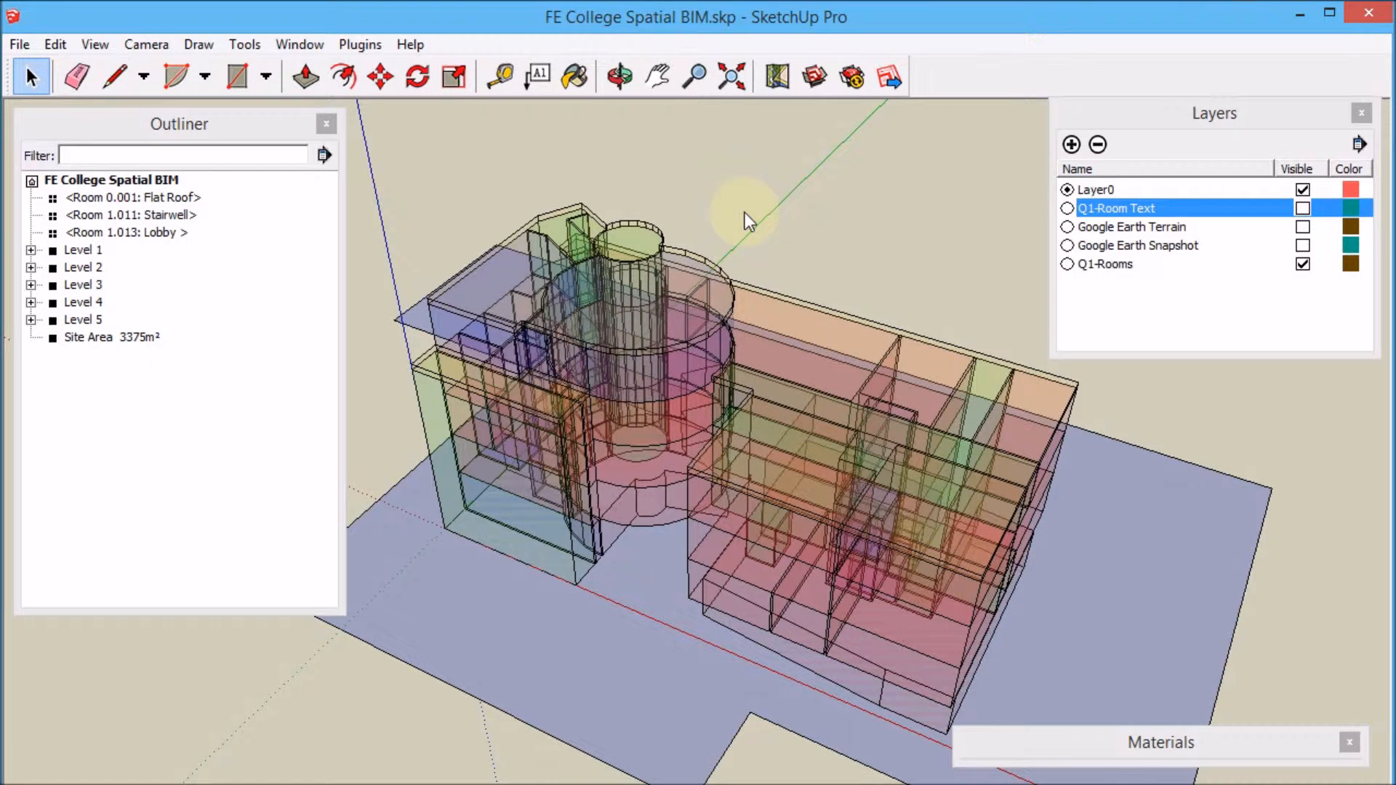
click(369, 45)
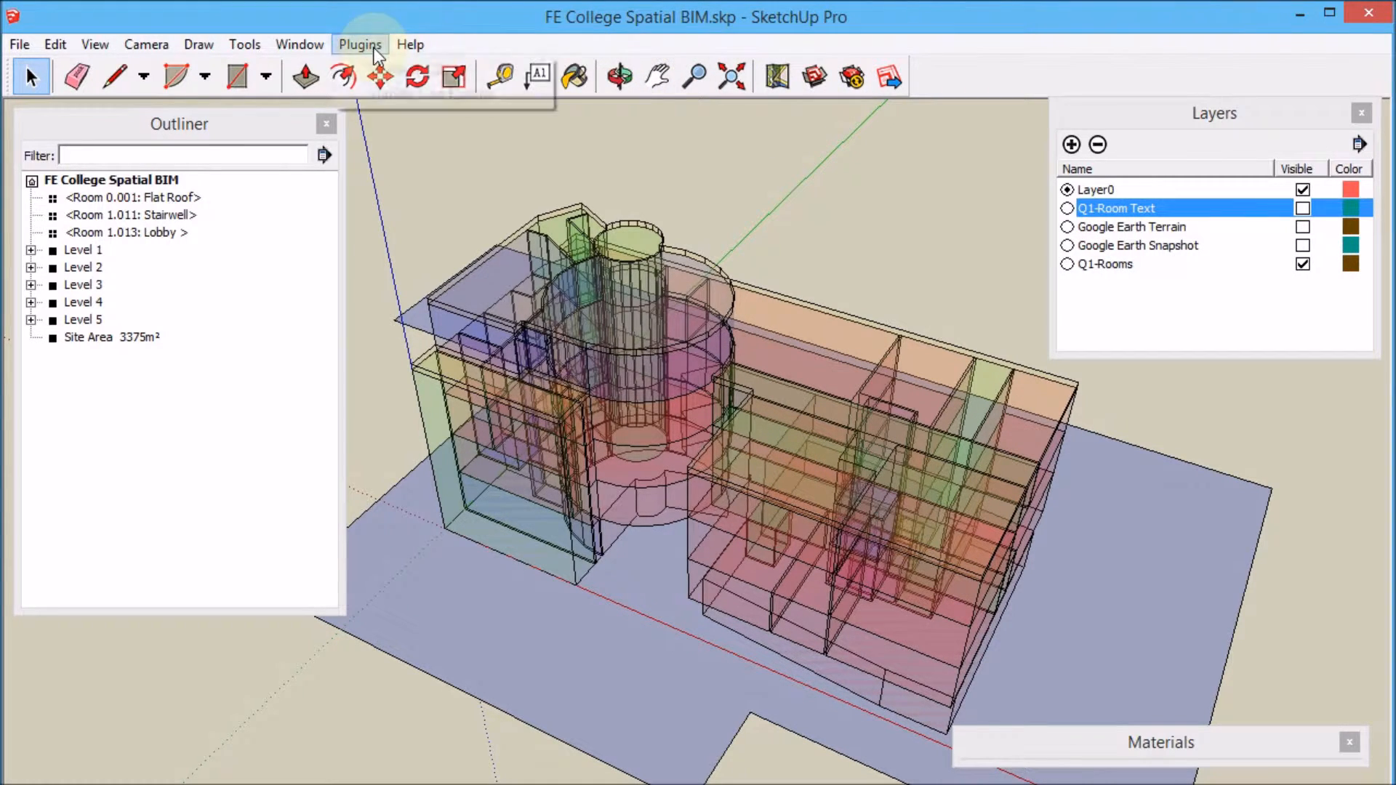
mouse_move(395, 73)
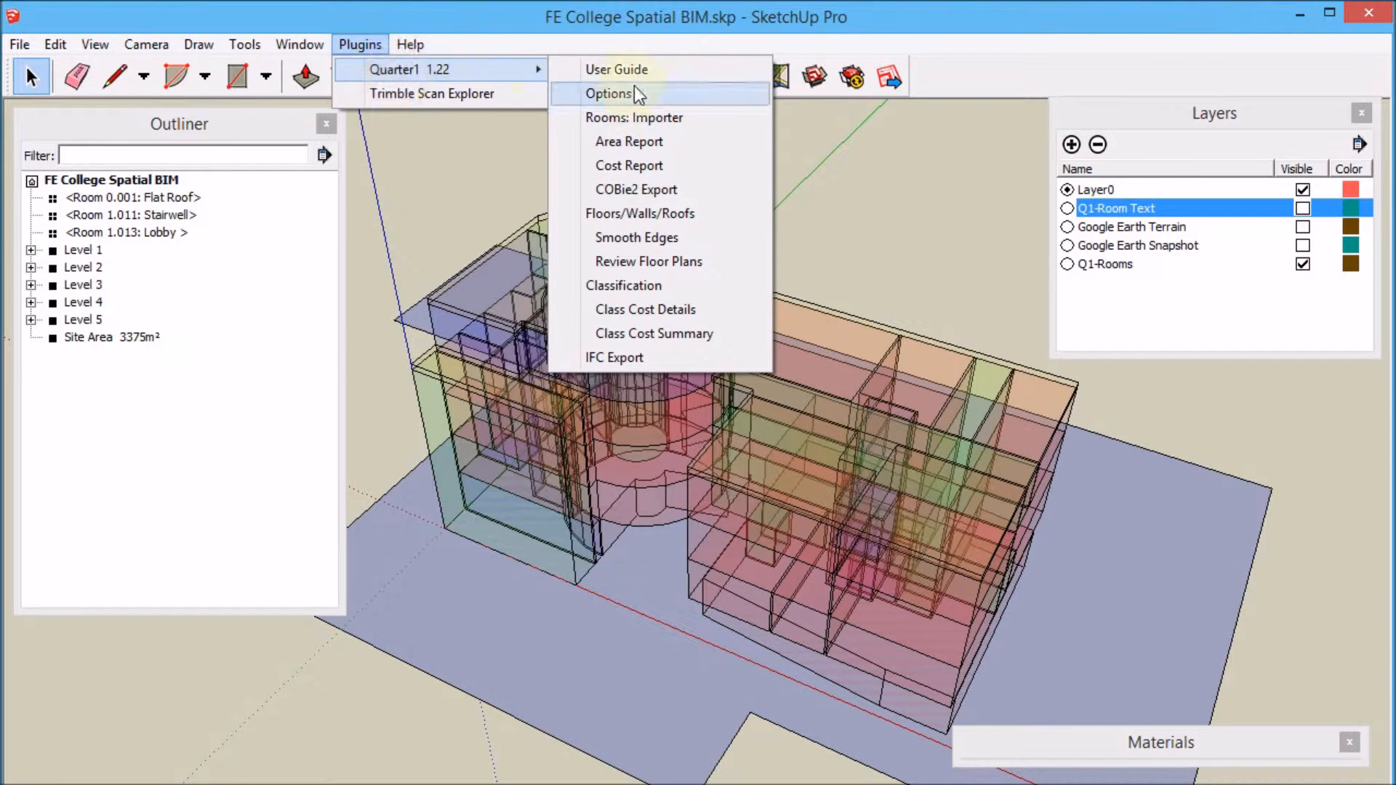
click(714, 213)
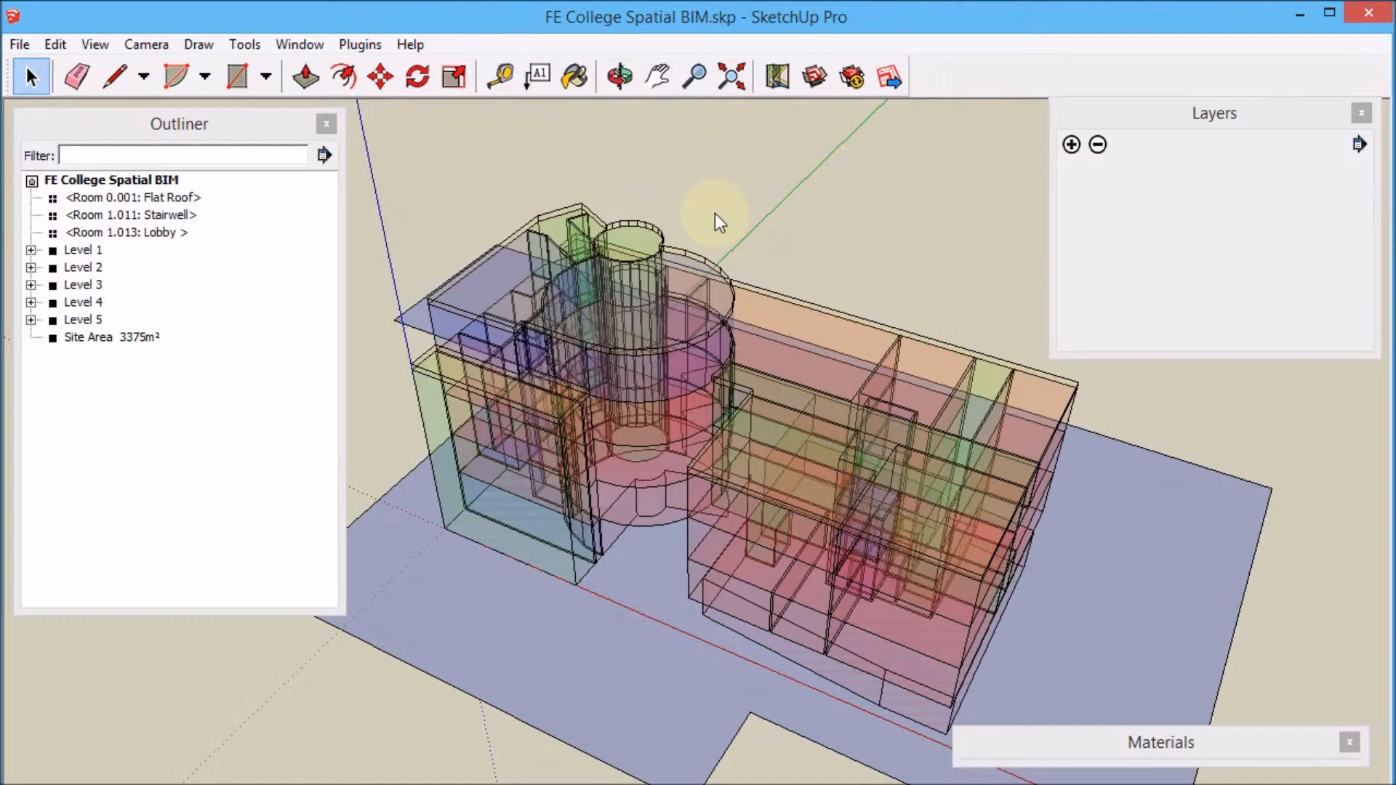
Close the Materials panel.
middle_drag(807, 190, 761, 172)
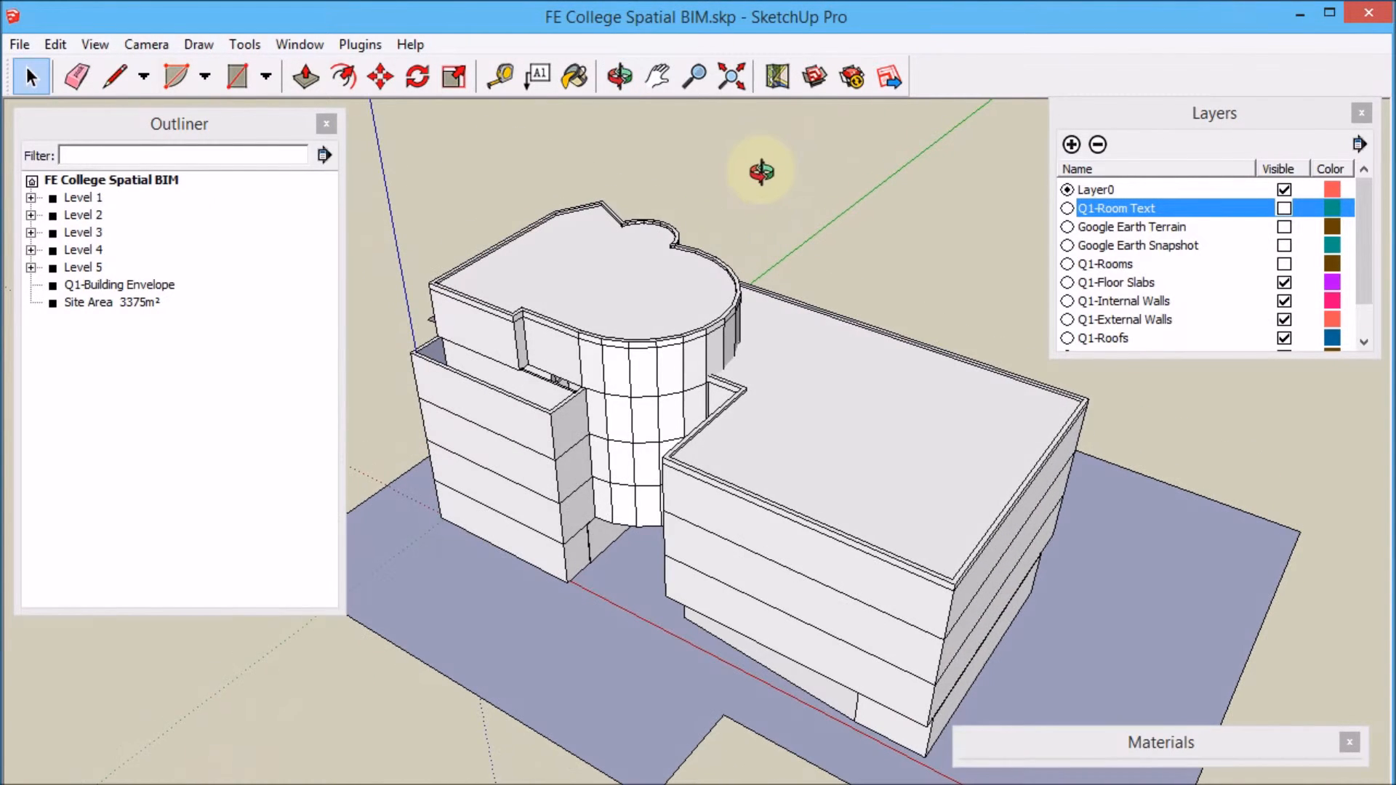
middle_drag(826, 352, 934, 386)
middle_drag(929, 218, 763, 169)
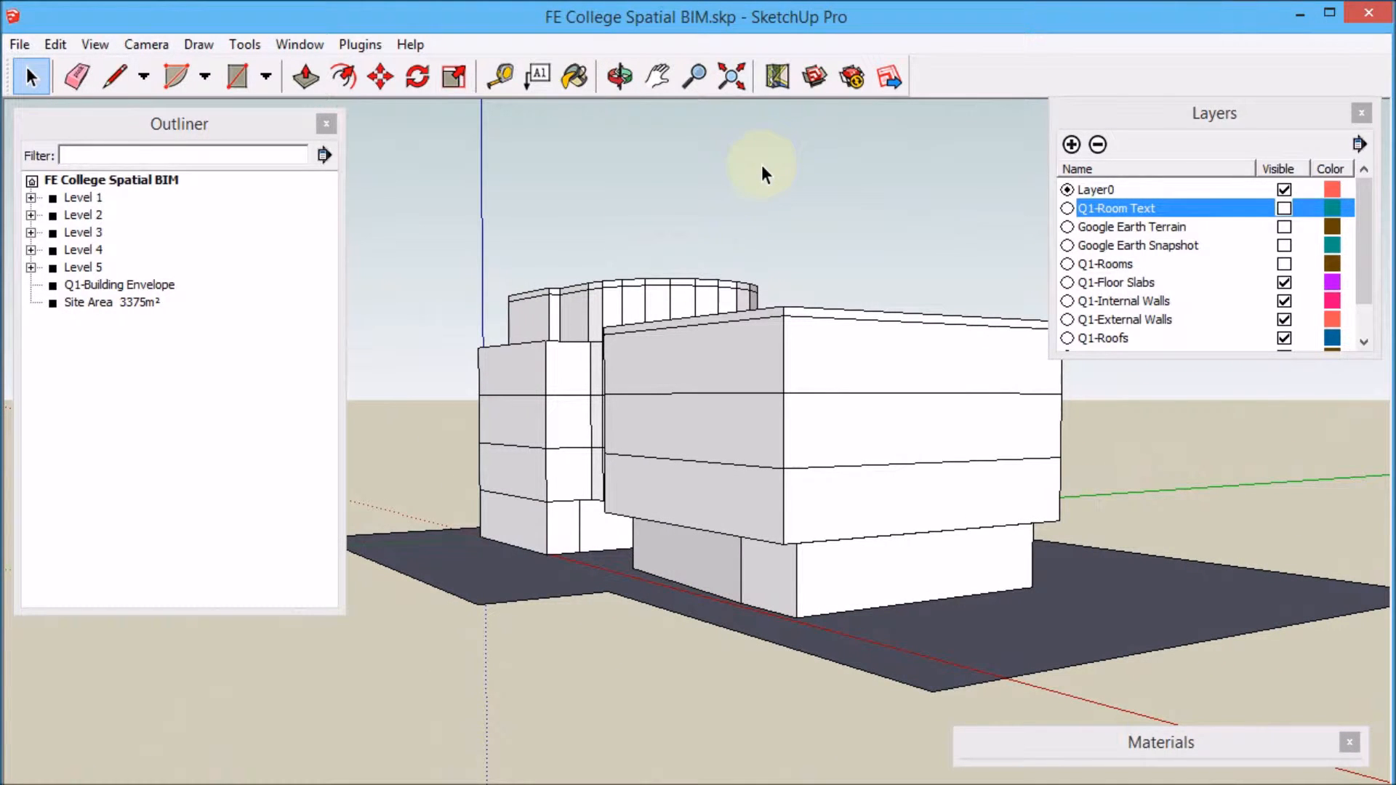
click(1349, 743)
Smooth the edges of the generated building envelope with Quarter1 Smooth Edges.
middle_drag(639, 396, 617, 432)
middle_drag(582, 258, 545, 423)
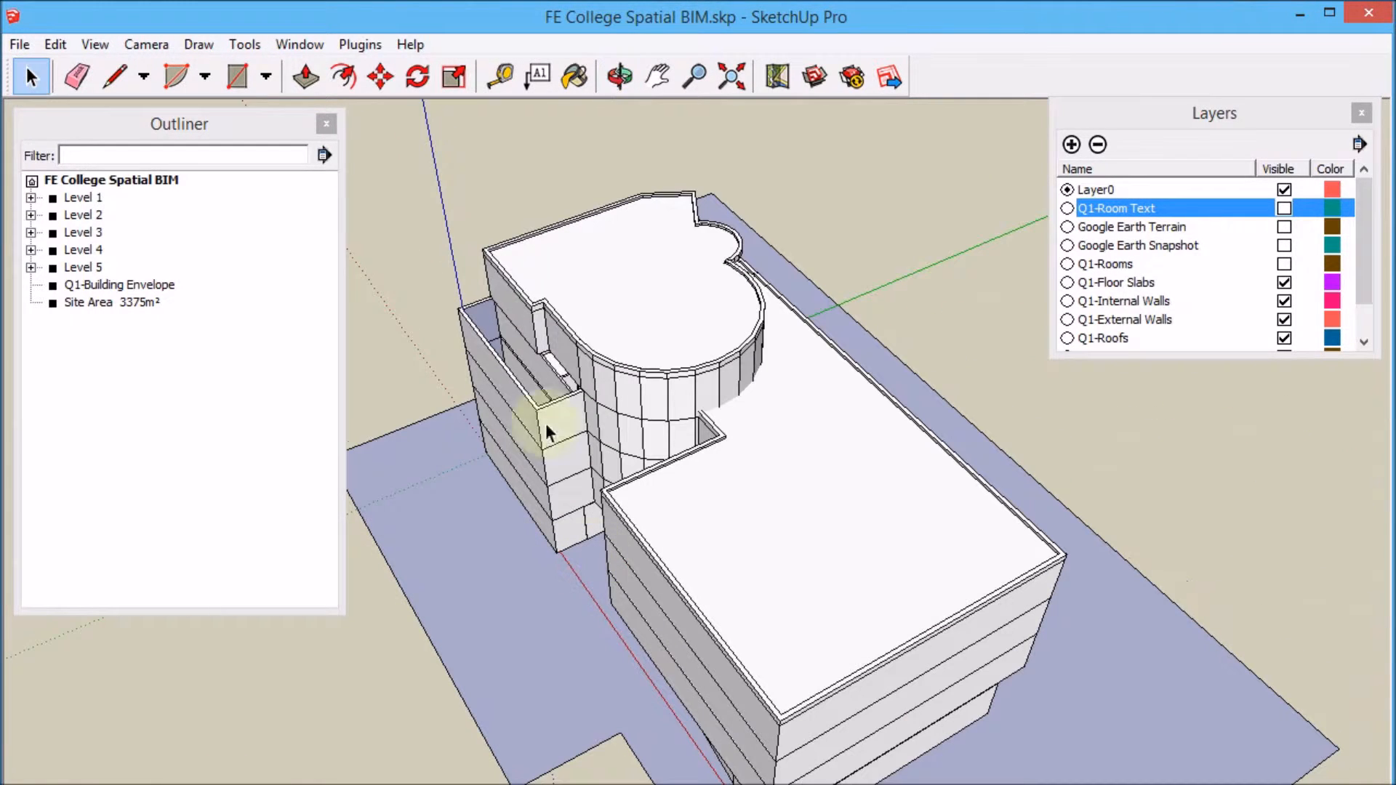
click(361, 45)
mouse_move(407, 69)
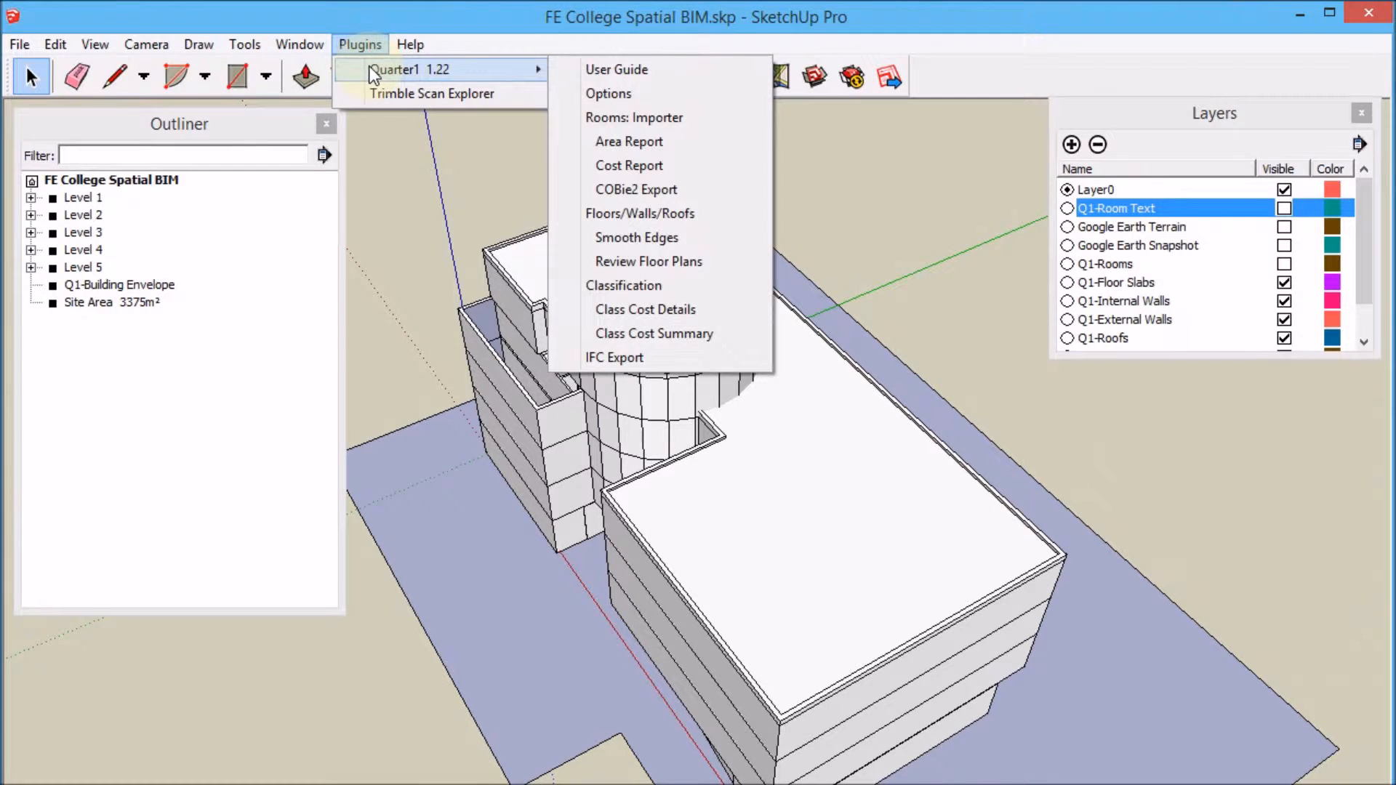
click(666, 240)
Create per-level floor plan scenes with Quarter1 Review Floor Plans.
middle_drag(582, 373, 264, 348)
scroll(872, 411, down, 5)
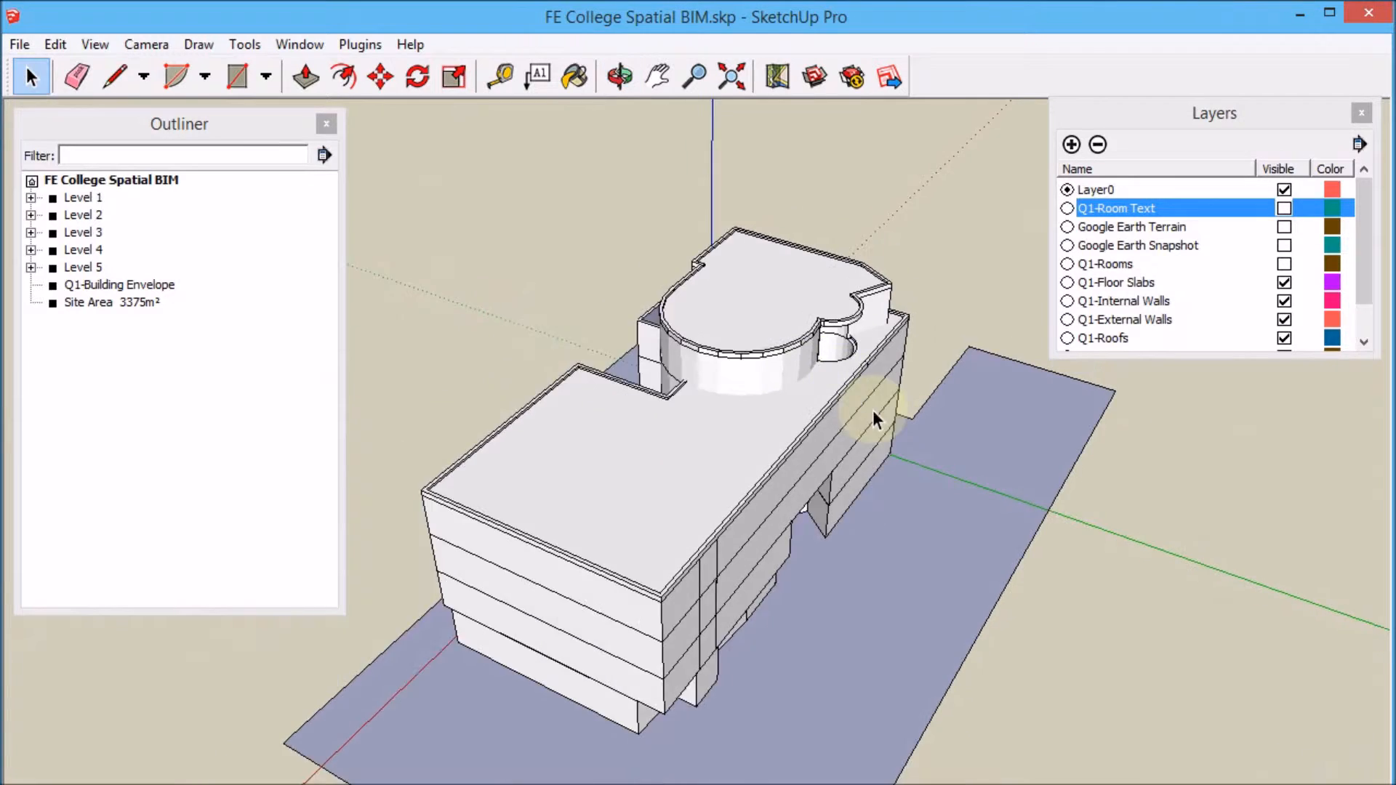
scroll(756, 553, up, 3)
middle_drag(742, 559, 692, 512)
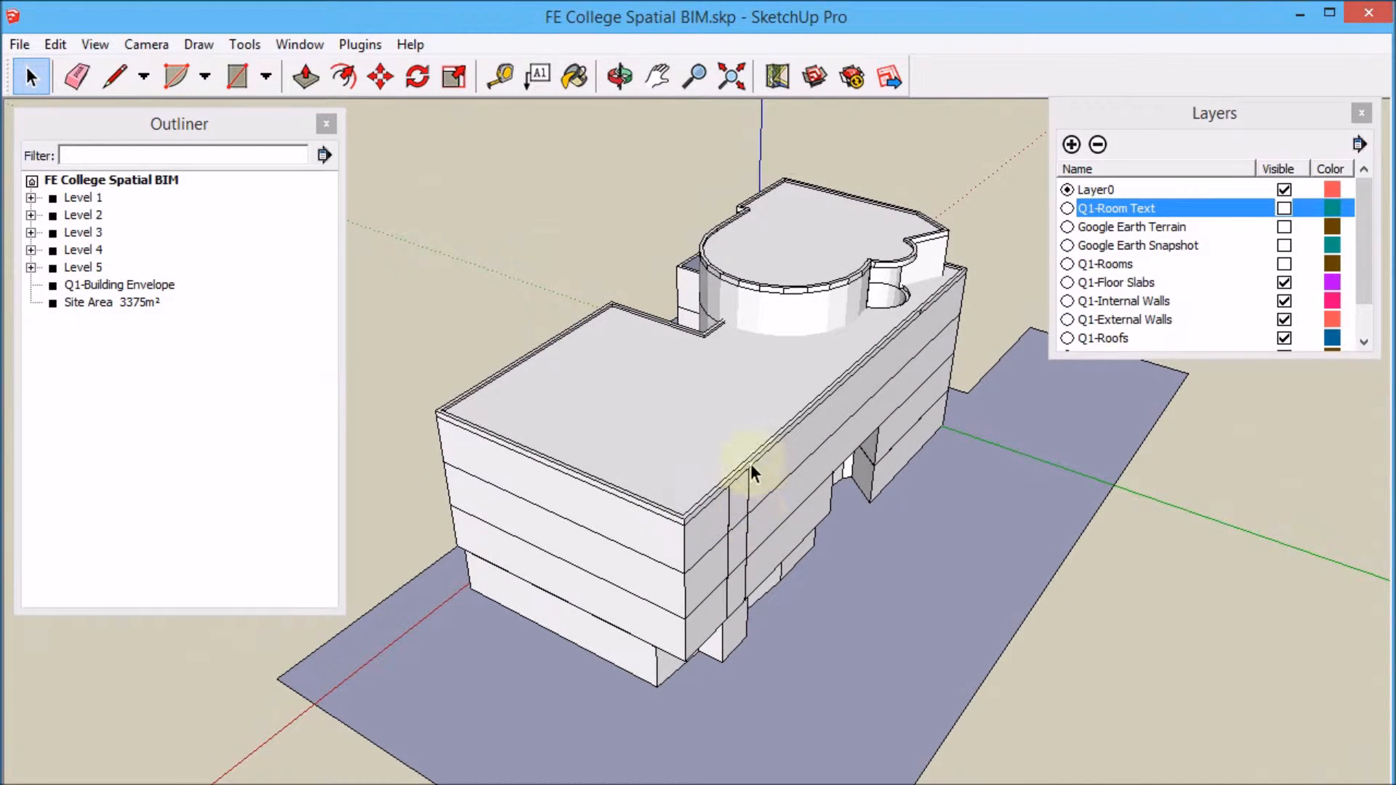
click(361, 44)
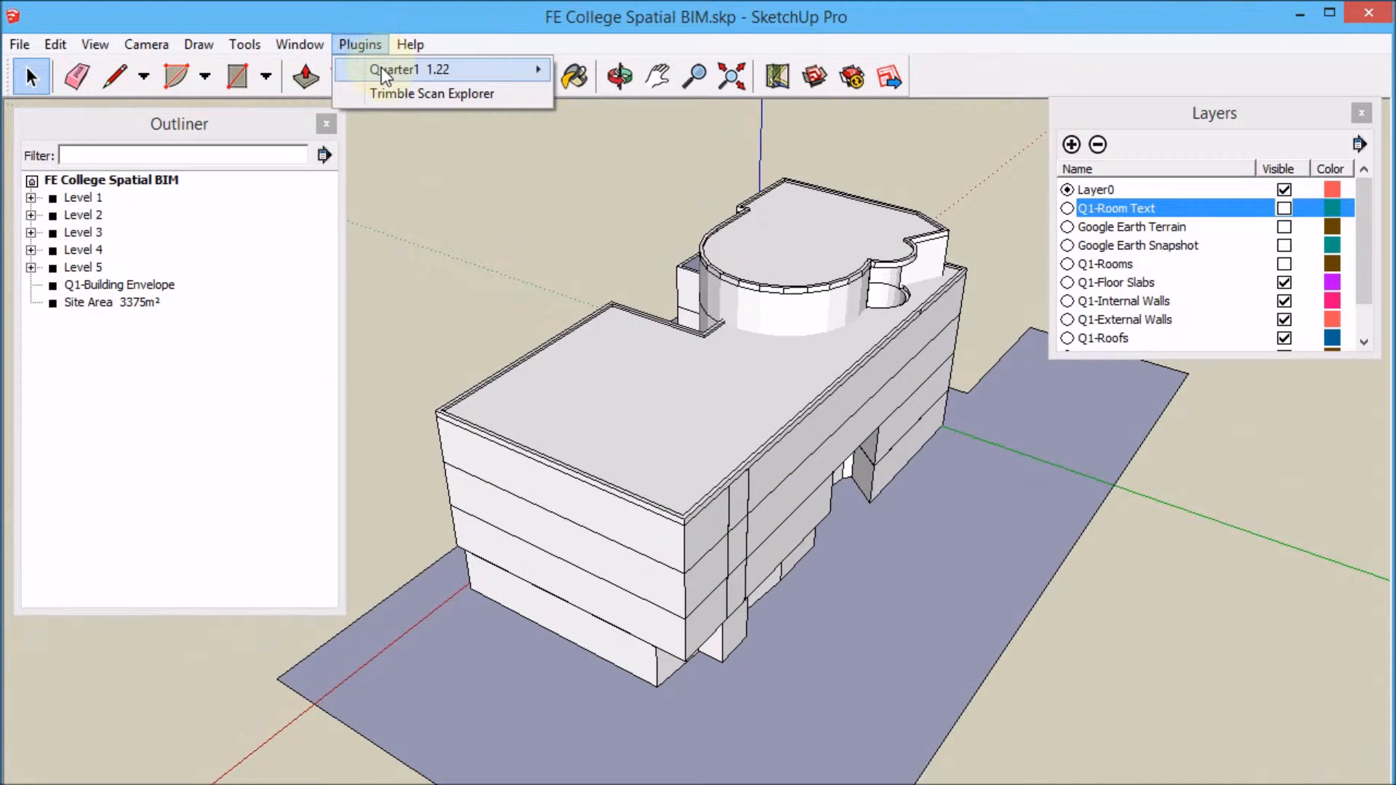
mouse_move(382, 67)
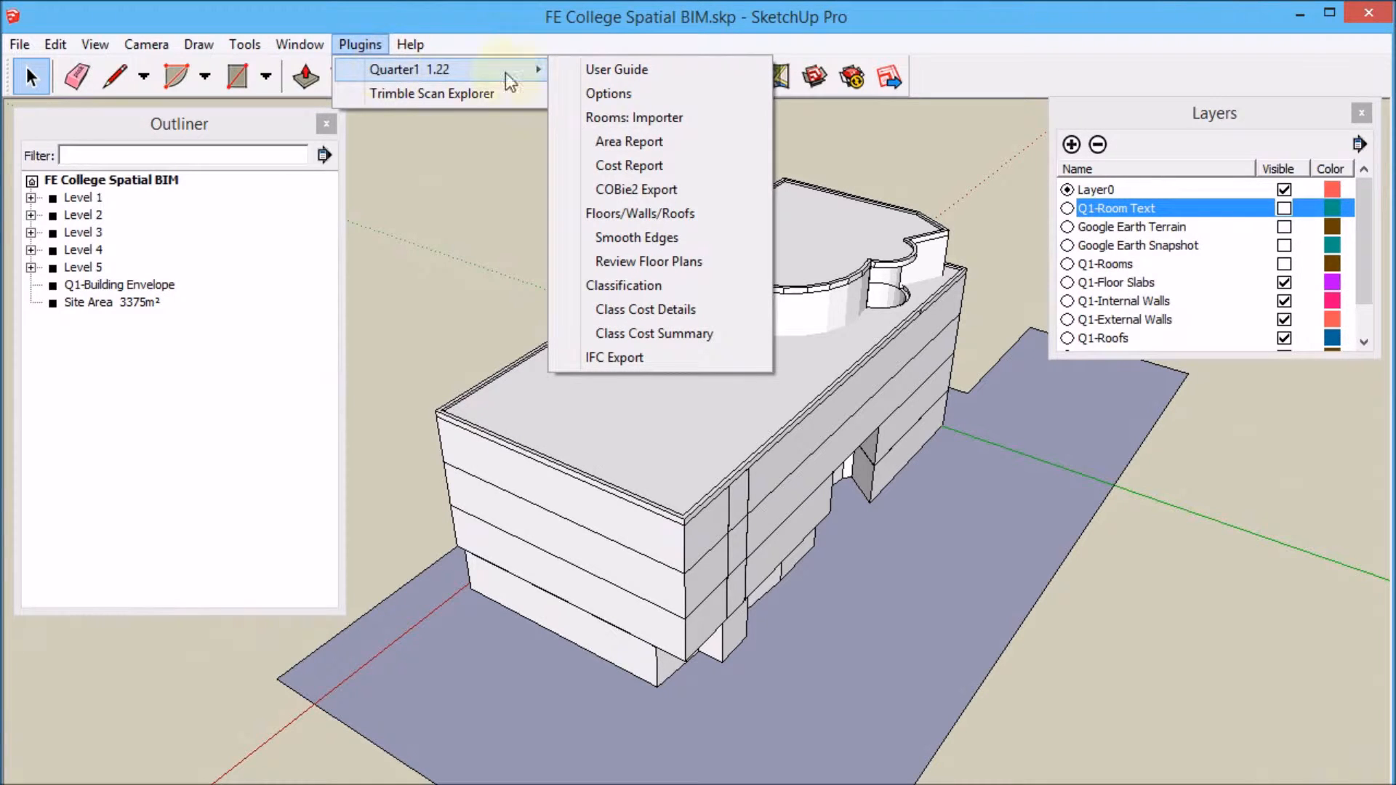
click(730, 262)
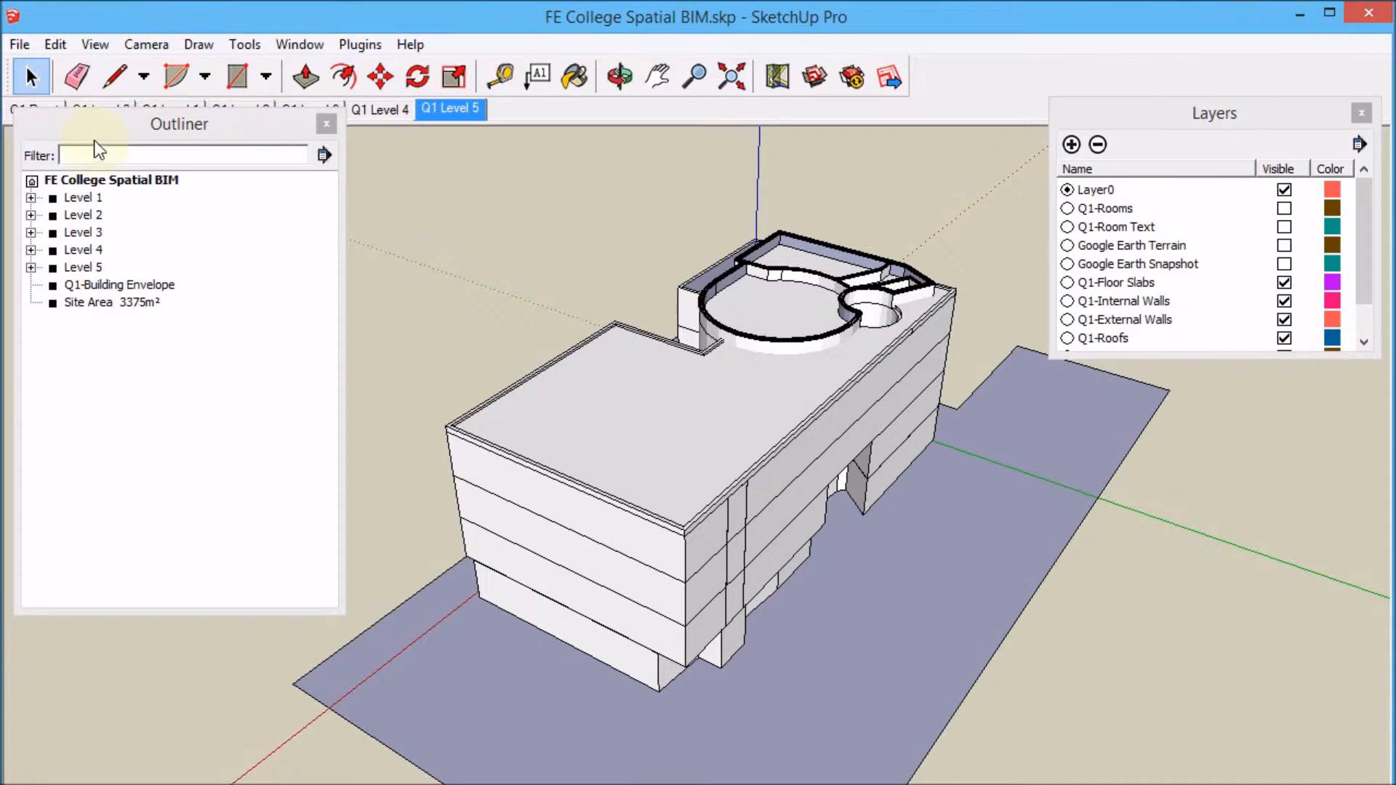
Move the Outliner panel below the scene tabs and switch to the Q1 Reset scene.
drag(100, 125, 100, 177)
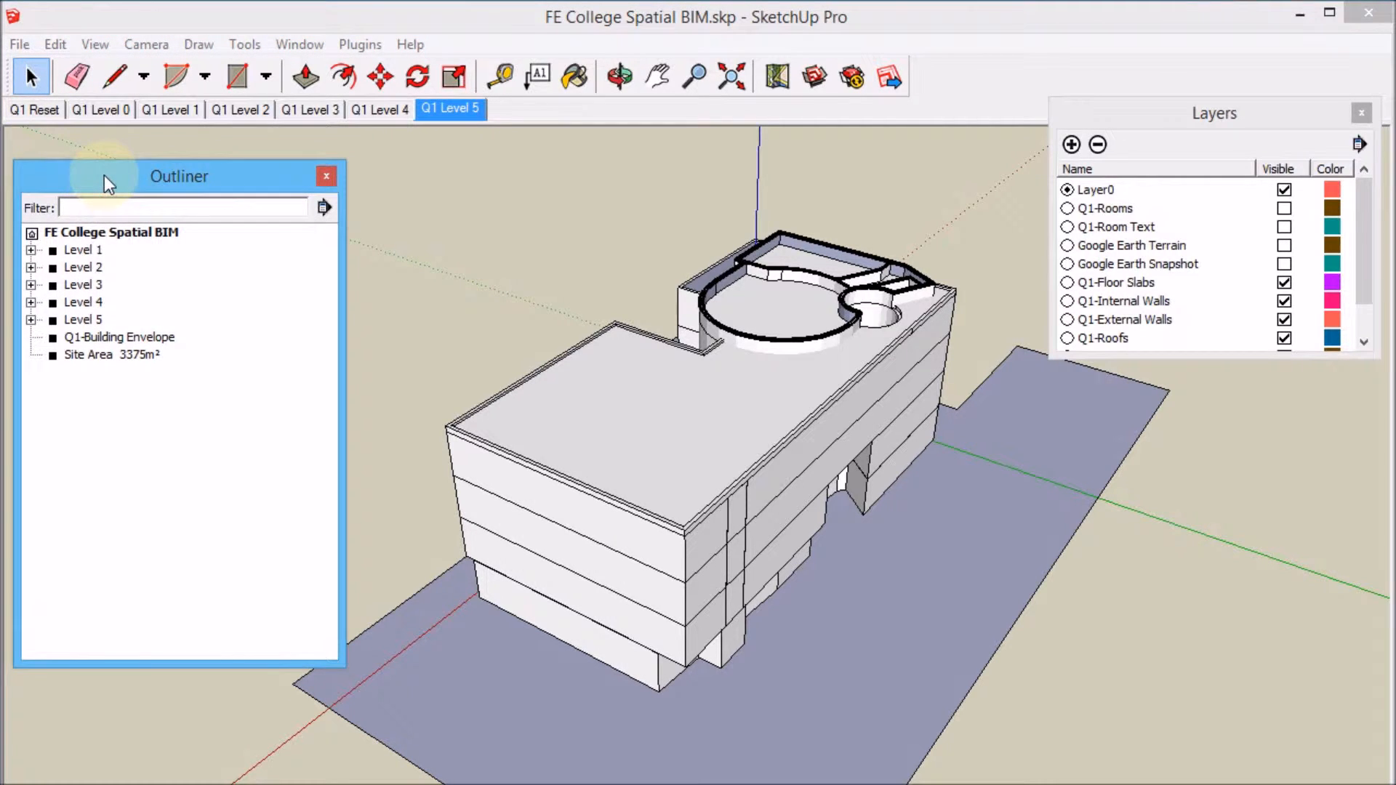
click(44, 111)
middle_drag(686, 201, 550, 258)
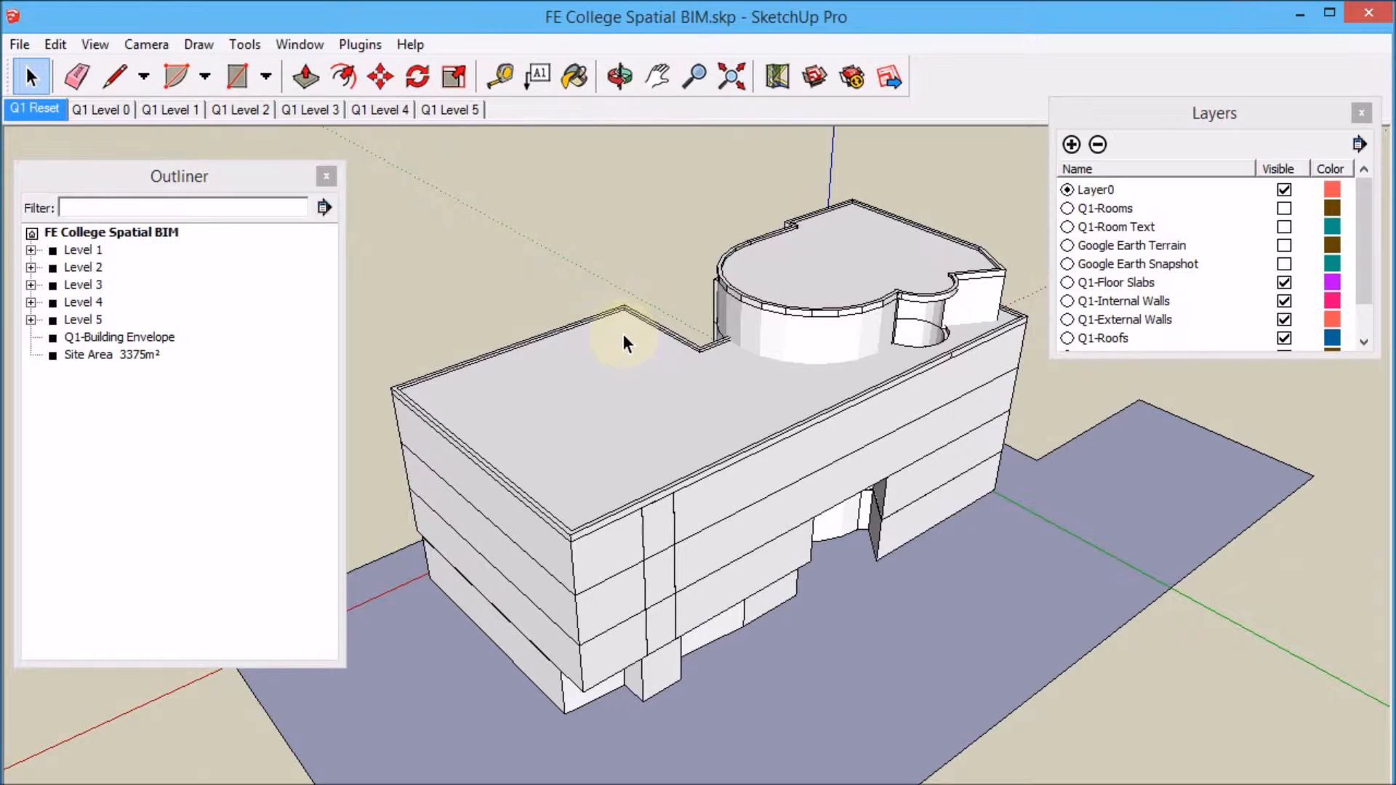
Hide Levels 2 to 5 through the Outliner so only Level 1 remains.
click(89, 271)
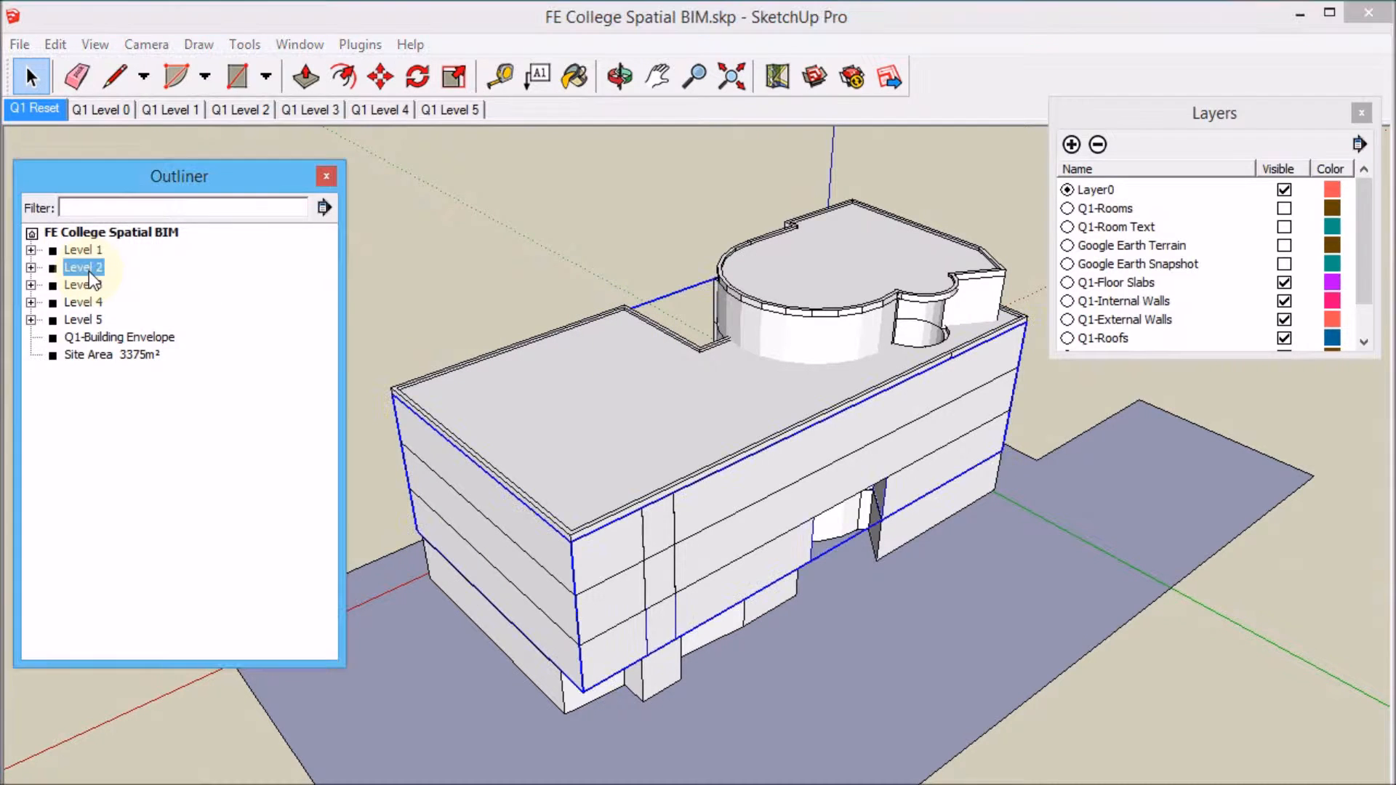
shift+click(91, 321)
right_click(89, 325)
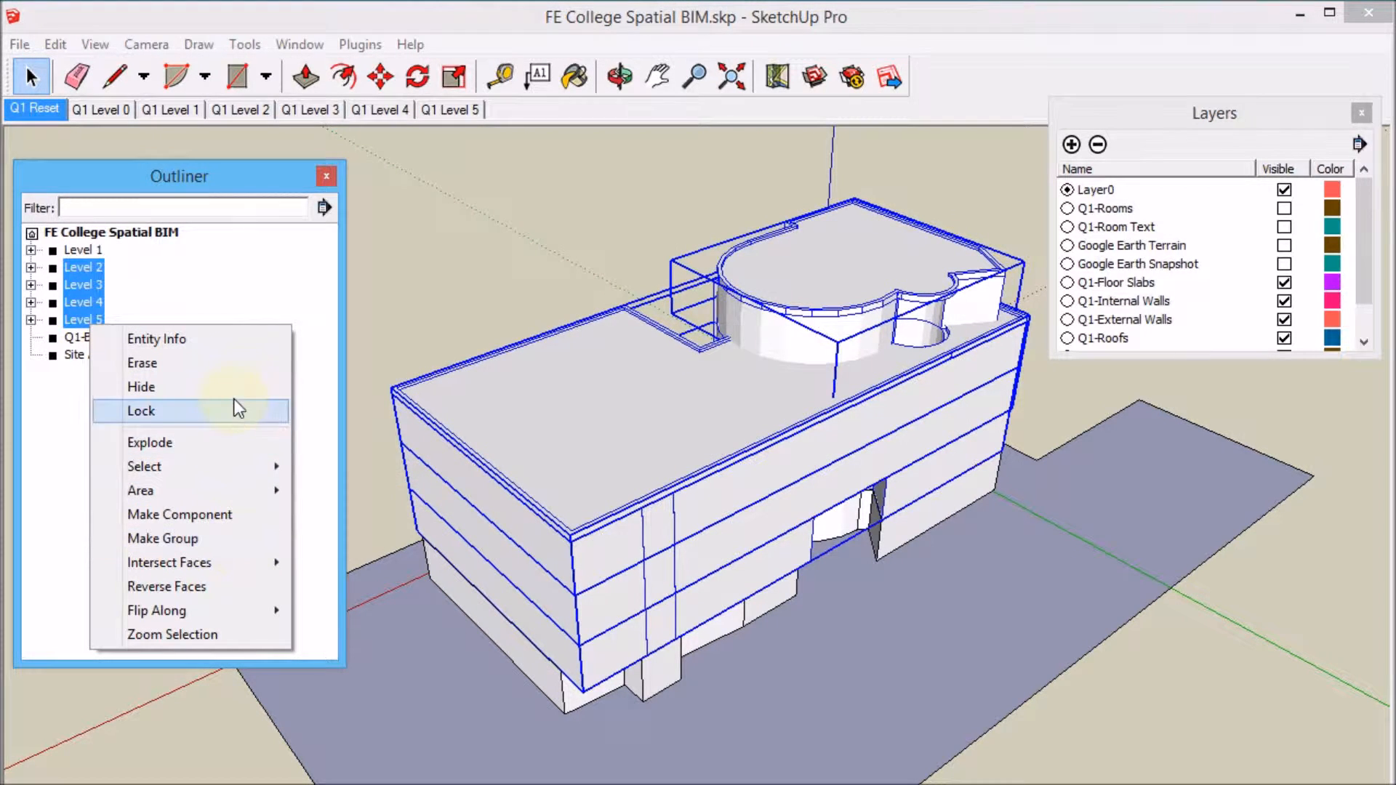
click(240, 381)
Hide the Q1-External Walls layer to expose Level 1's internal walls.
middle_drag(596, 465, 1263, 531)
scroll(712, 516, up, 2)
middle_drag(711, 516, 783, 521)
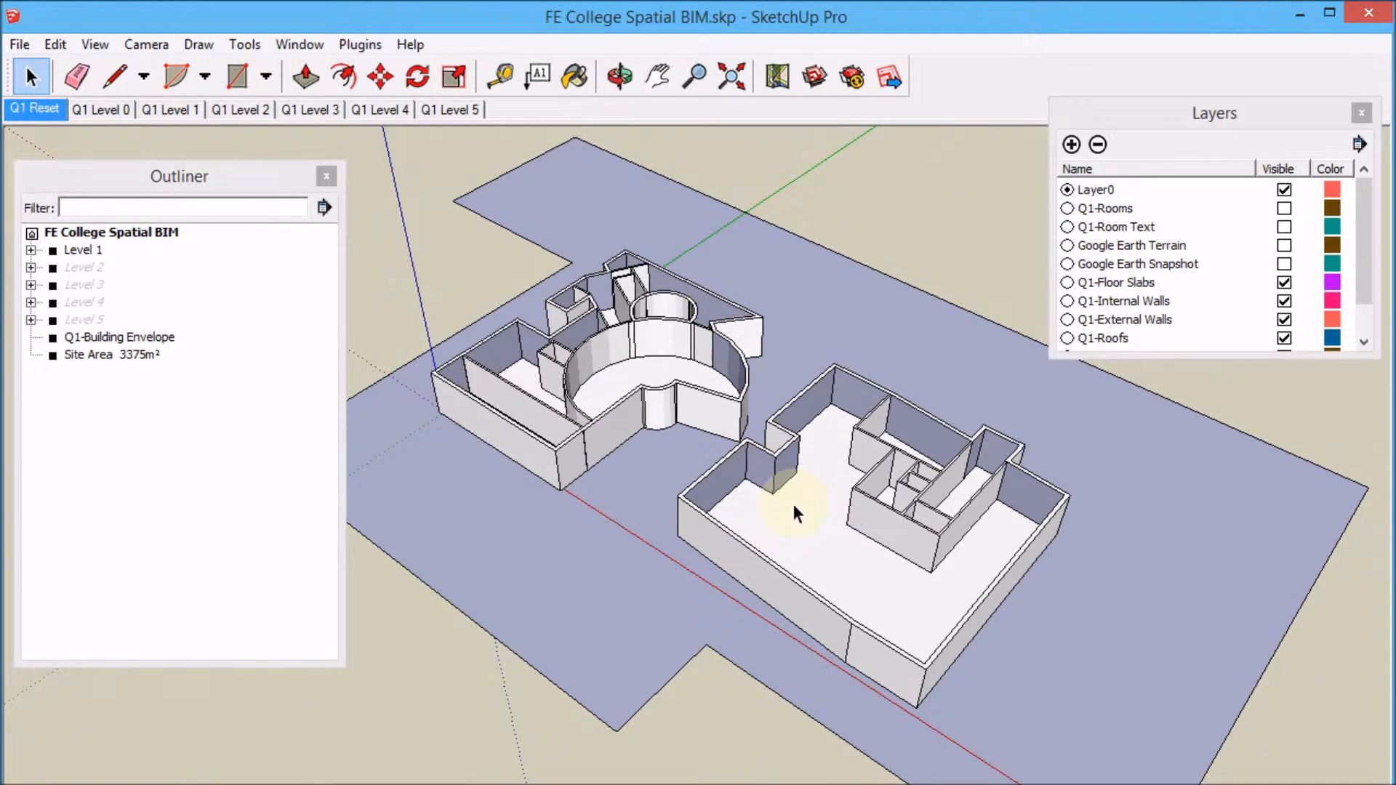
middle_drag(904, 536, 980, 575)
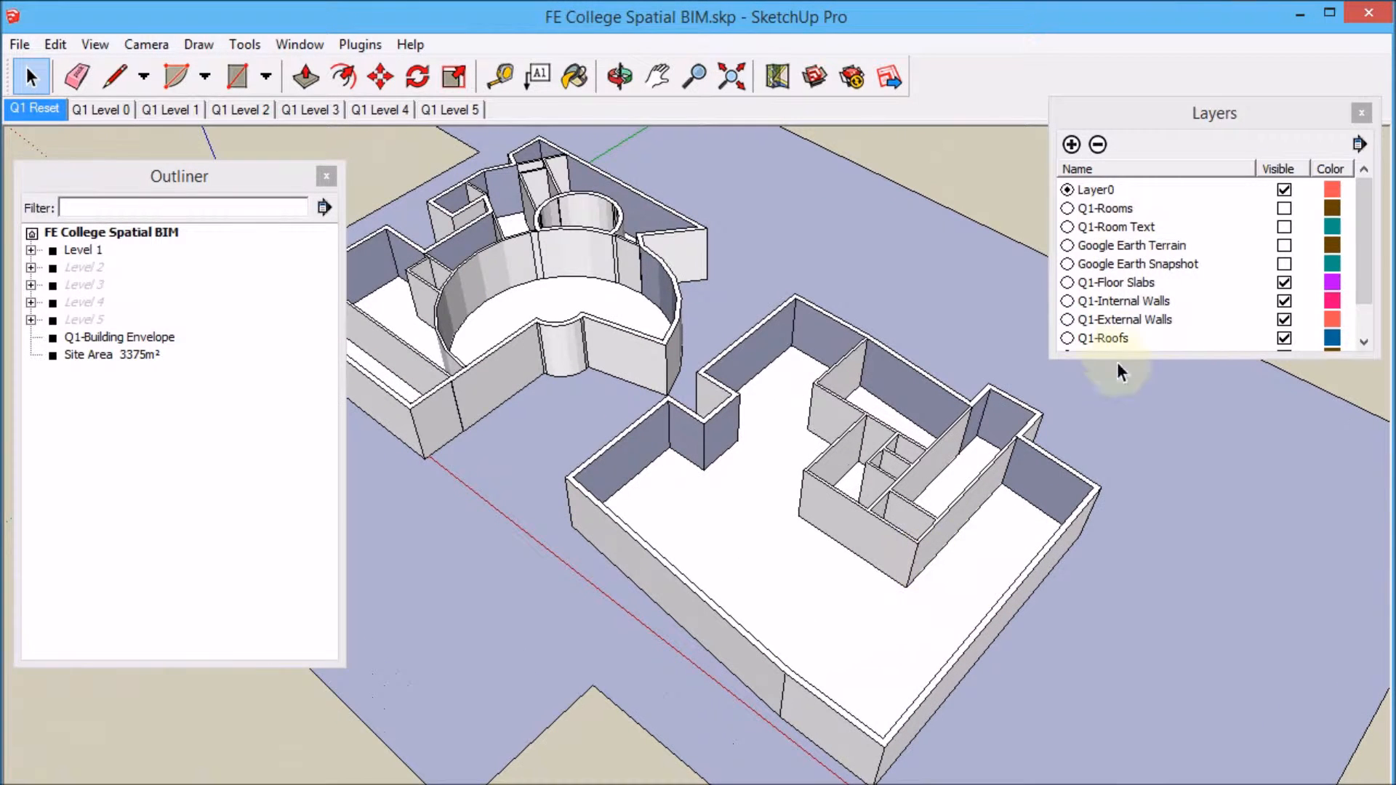
click(1285, 320)
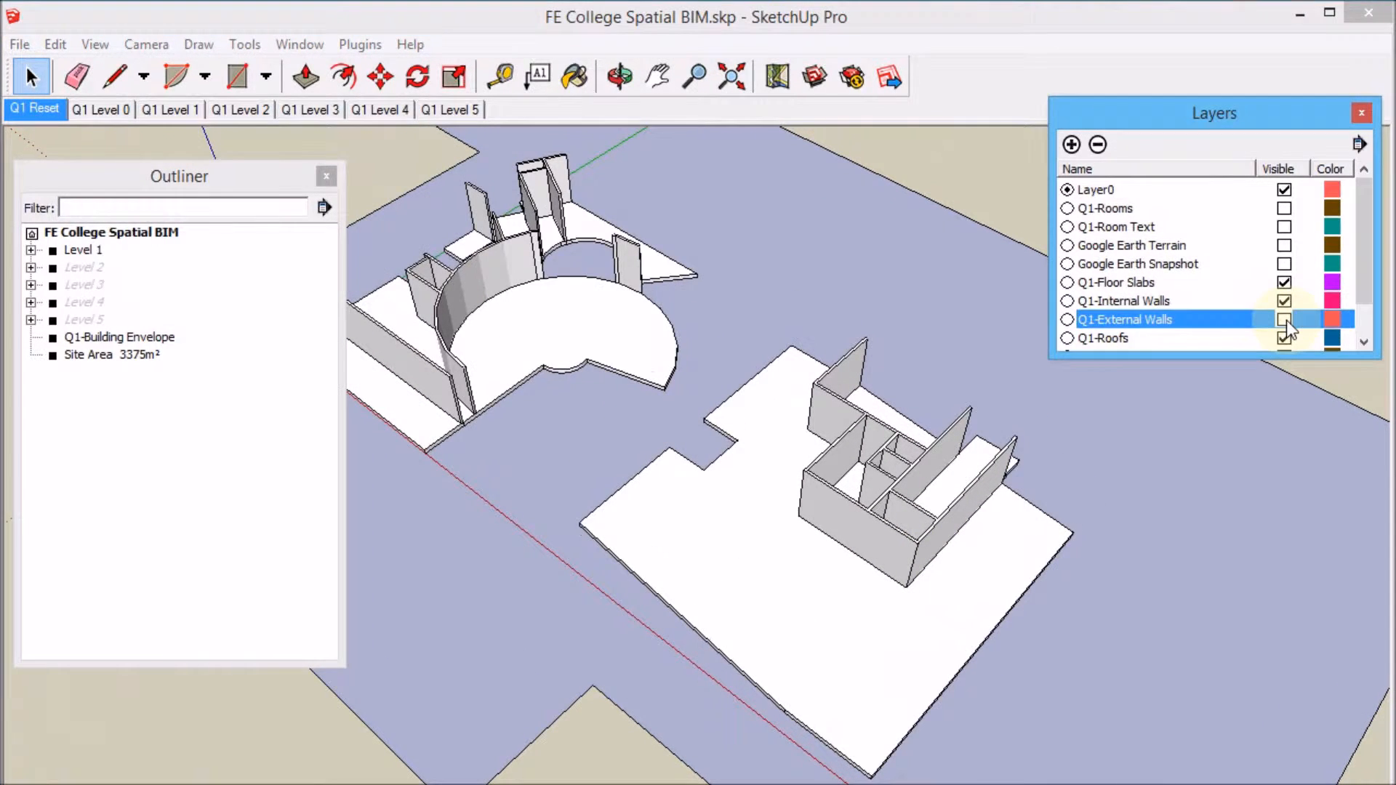
Open Level 1's group and make its Q1-Internal Walls group into a component.
middle_drag(918, 474, 976, 536)
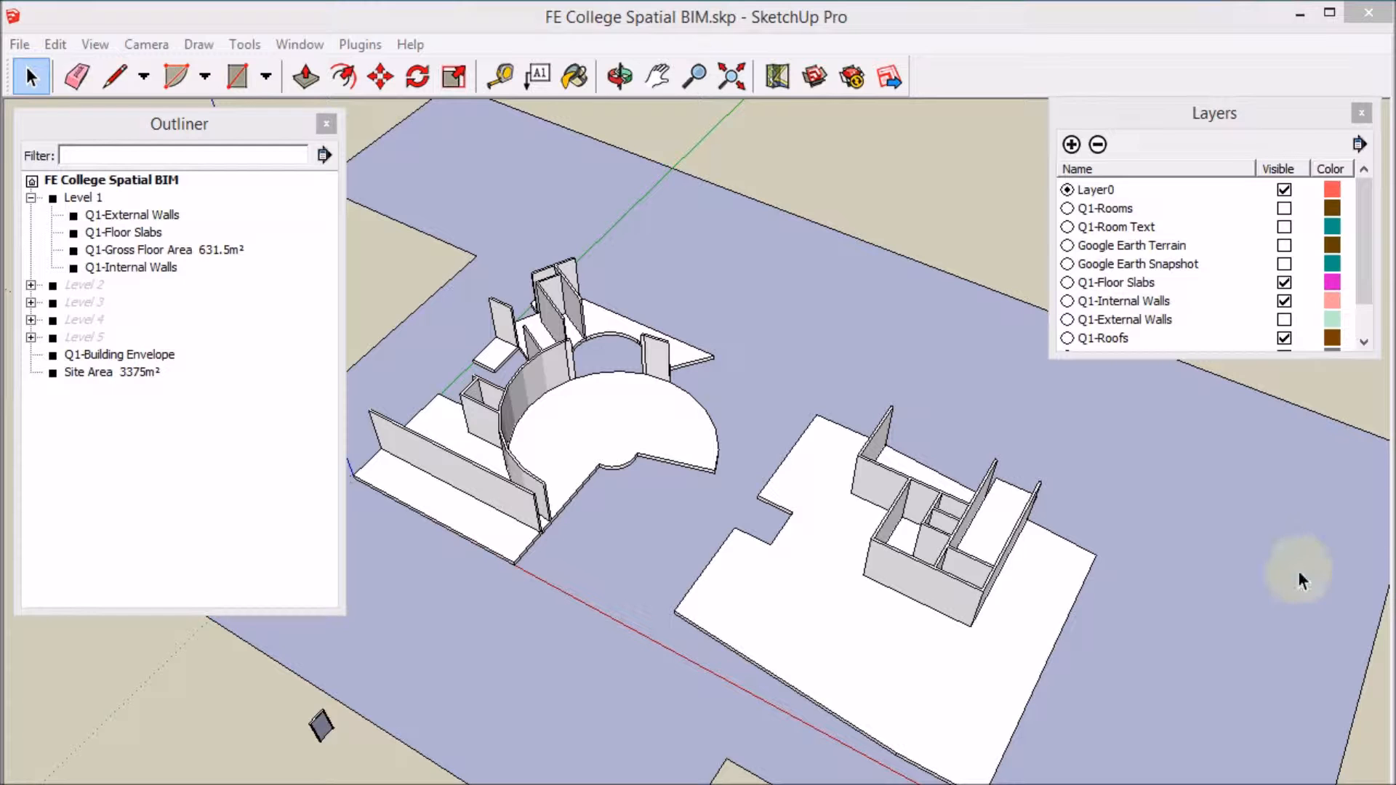
middle_drag(1004, 509, 968, 619)
double_click(970, 618)
click(970, 618)
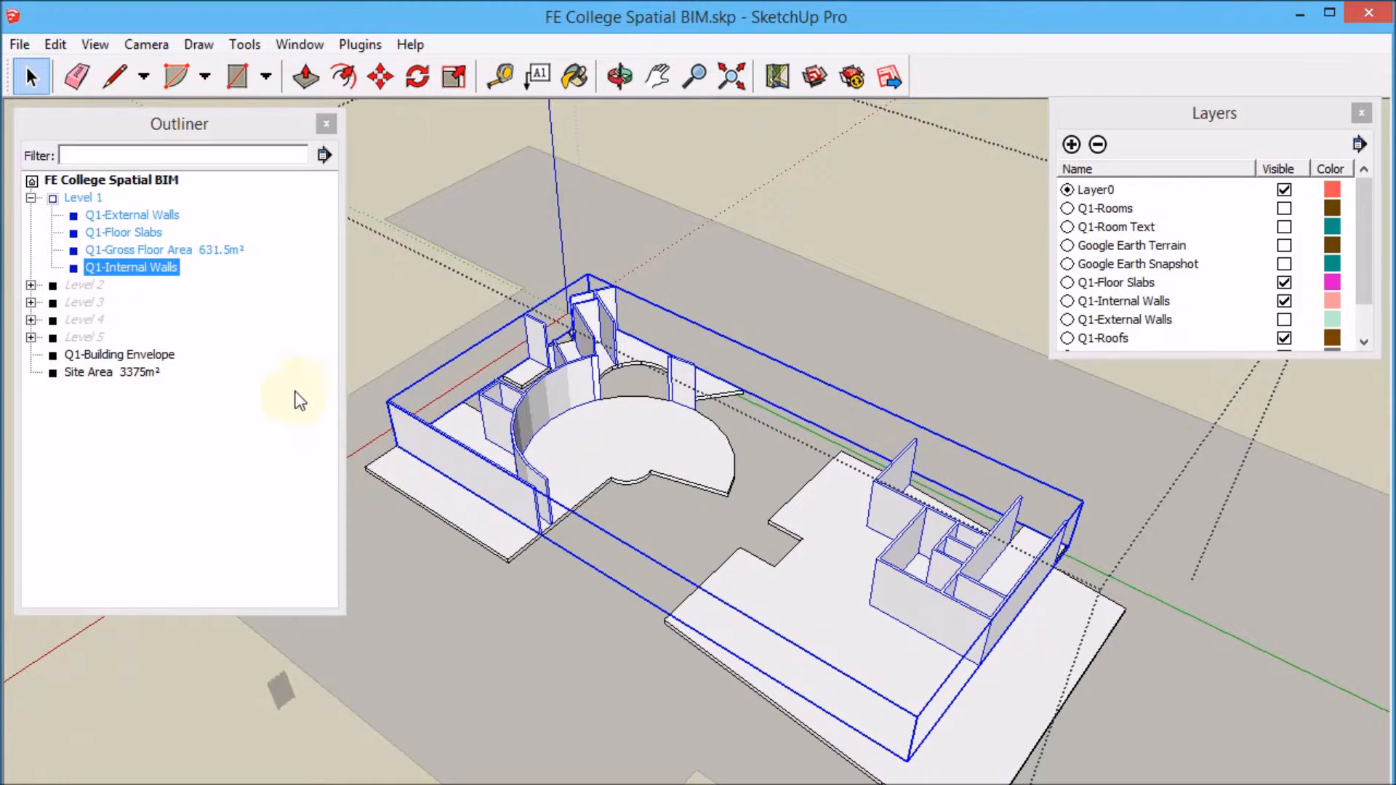
right_click(931, 599)
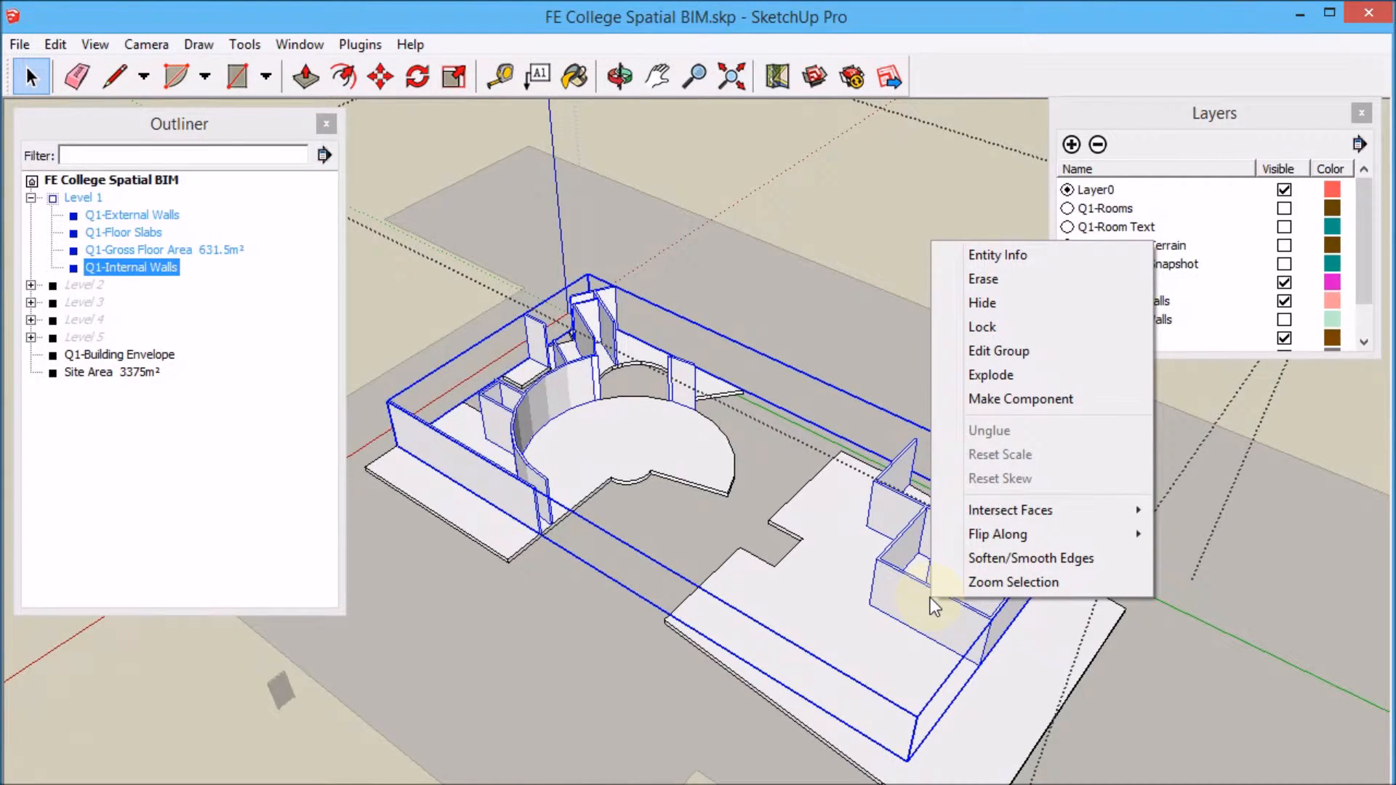
click(992, 396)
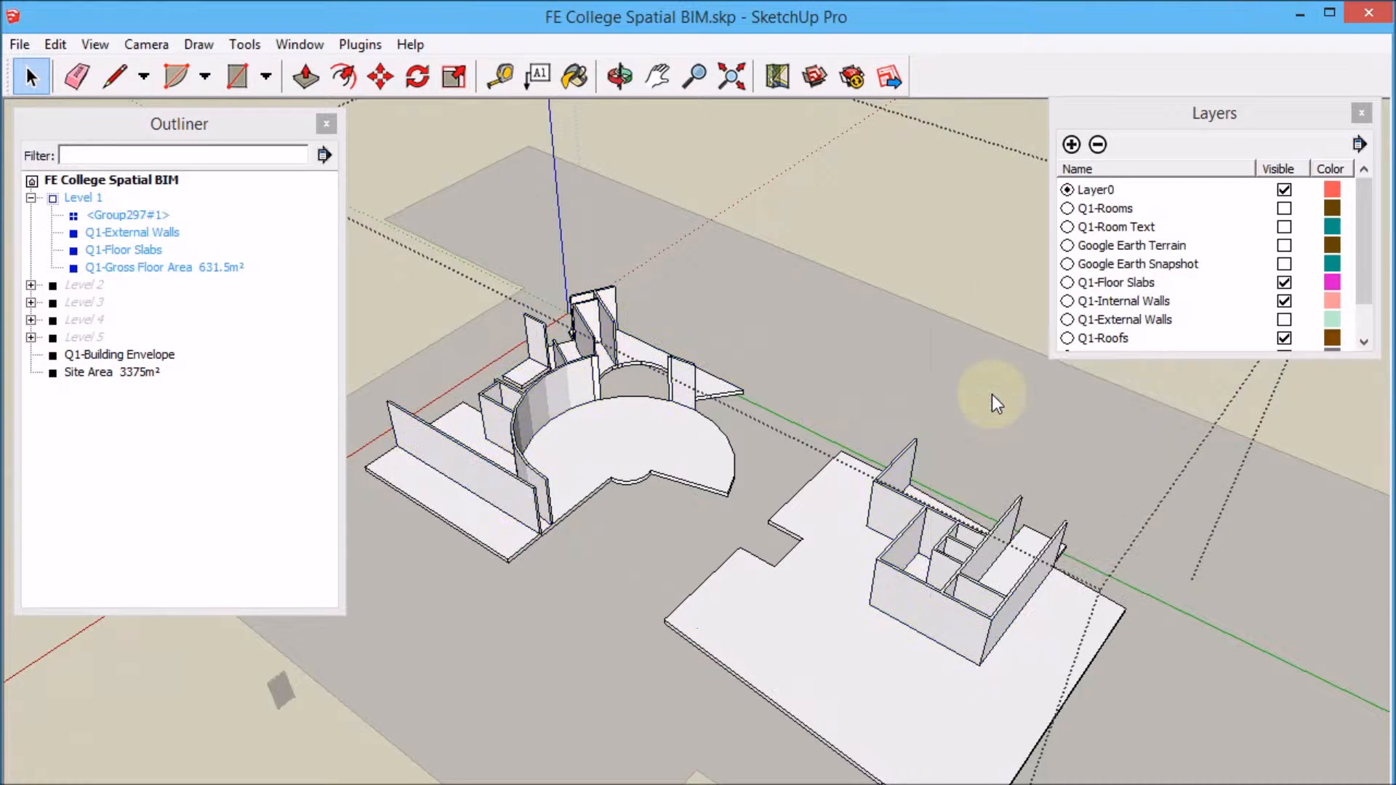
right_click(941, 627)
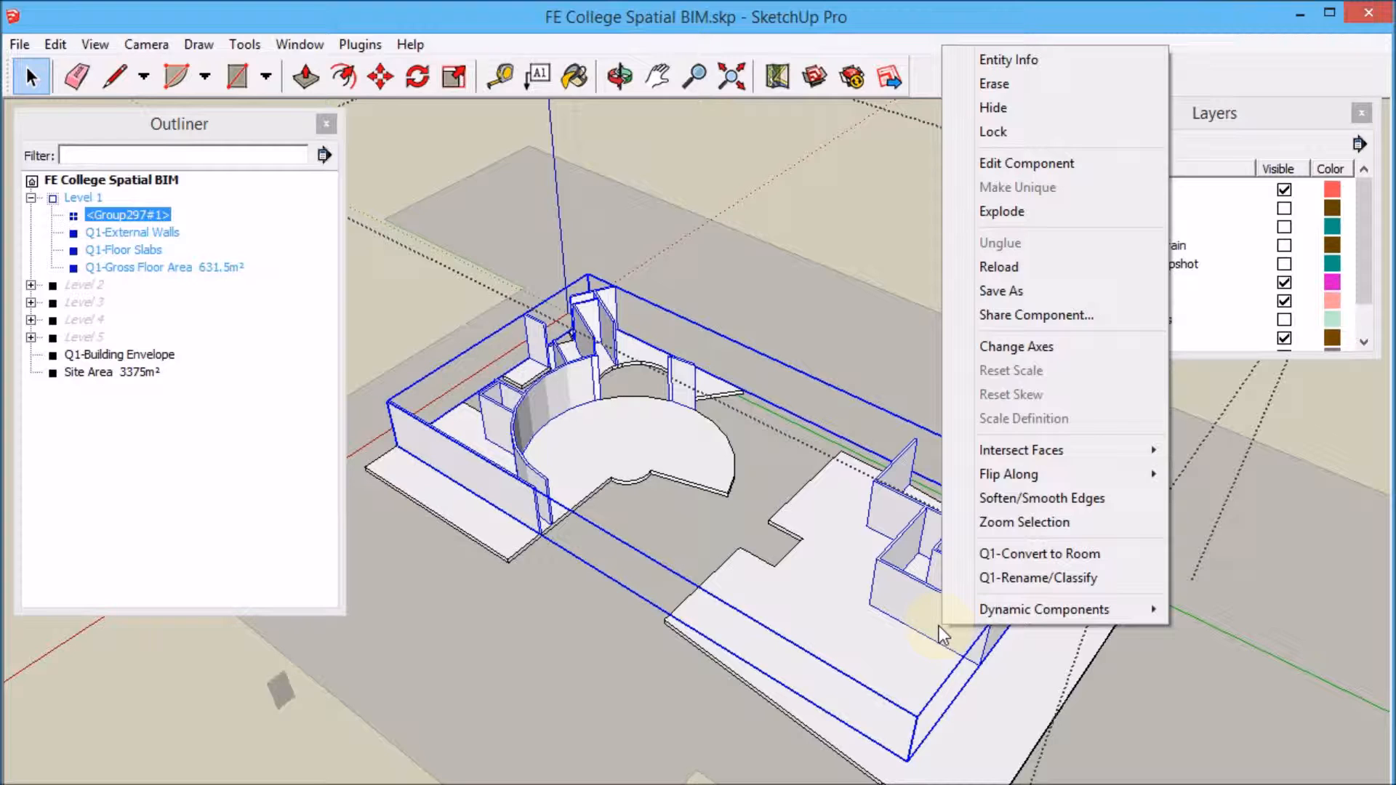
click(1033, 583)
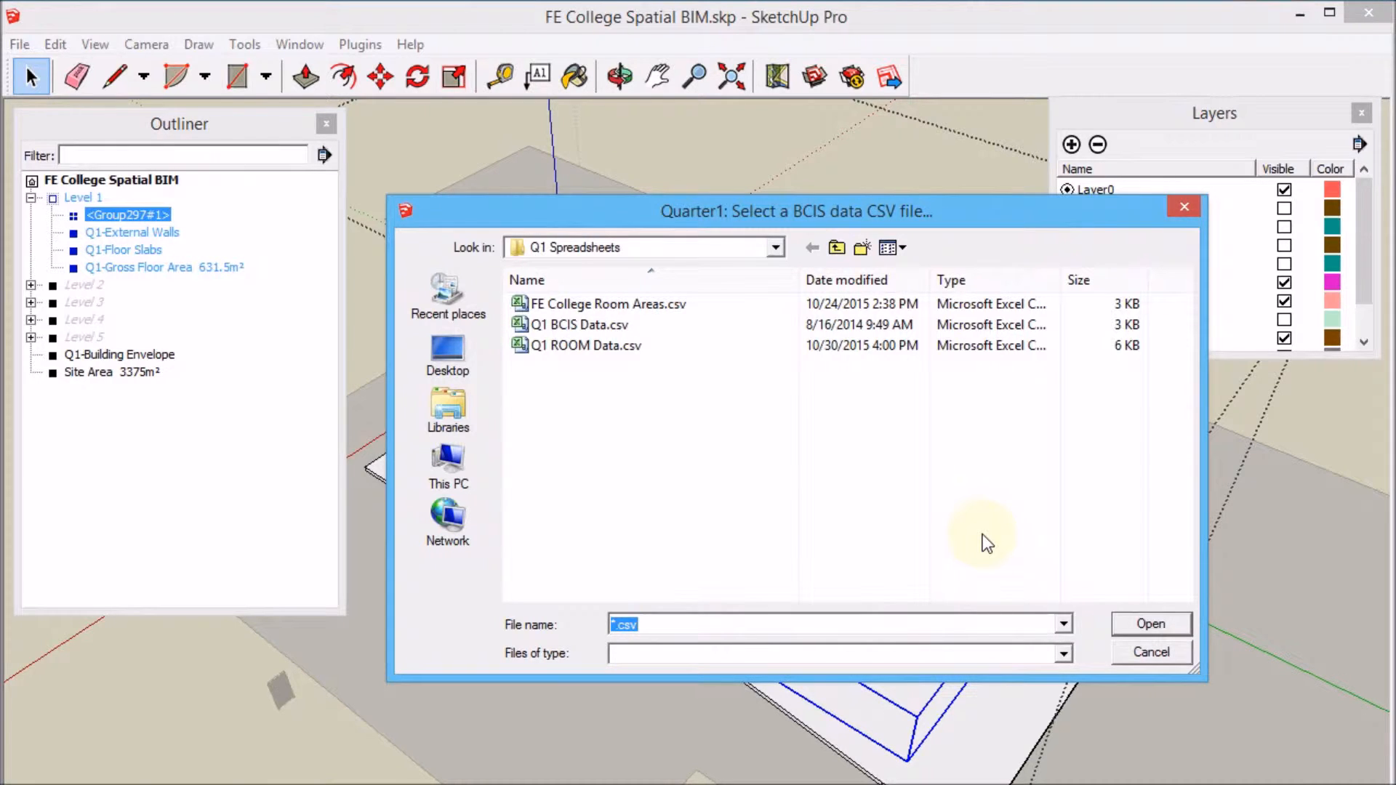
click(1159, 649)
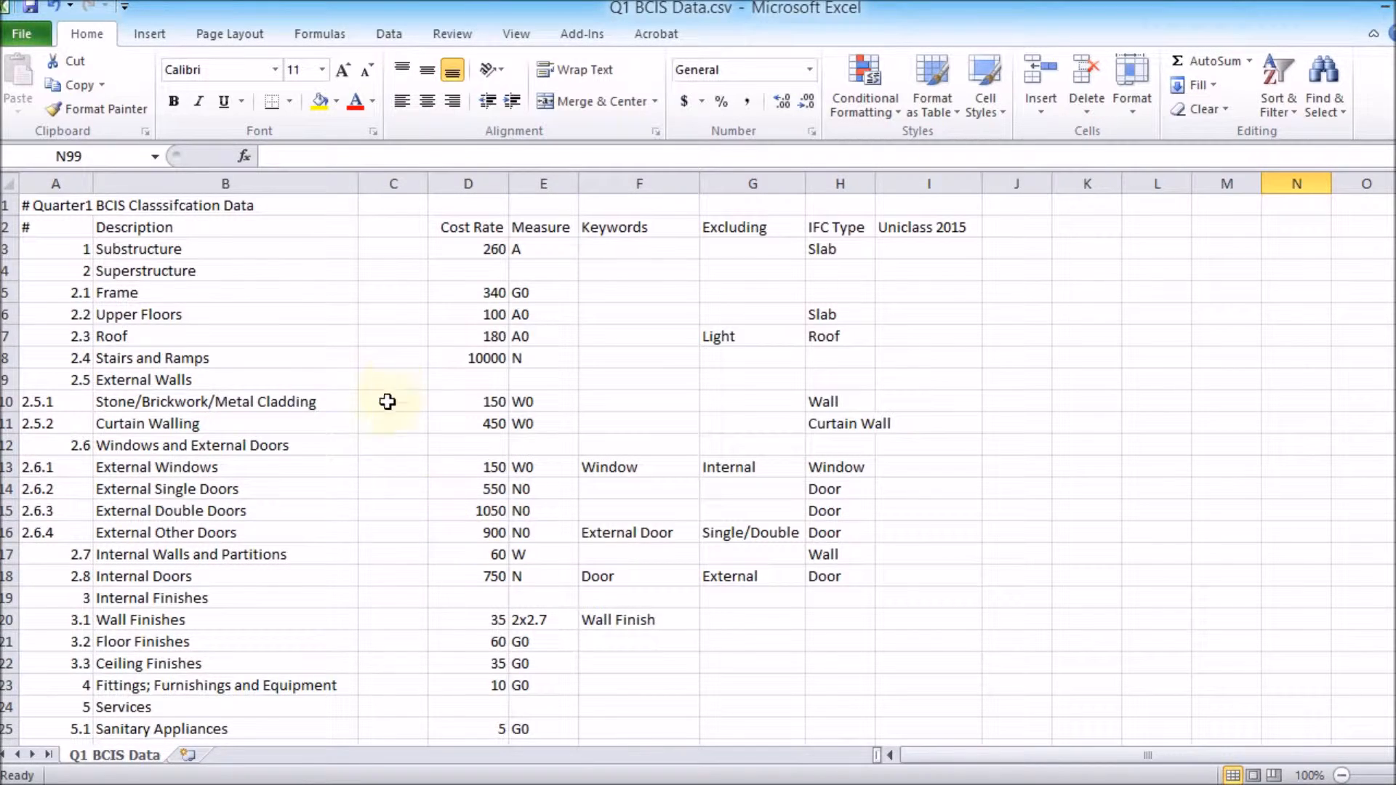
Review the cost codes listed in the Q1 BCIS Data spreadsheet.
scroll(203, 271, down, 8)
scroll(268, 582, up, 8)
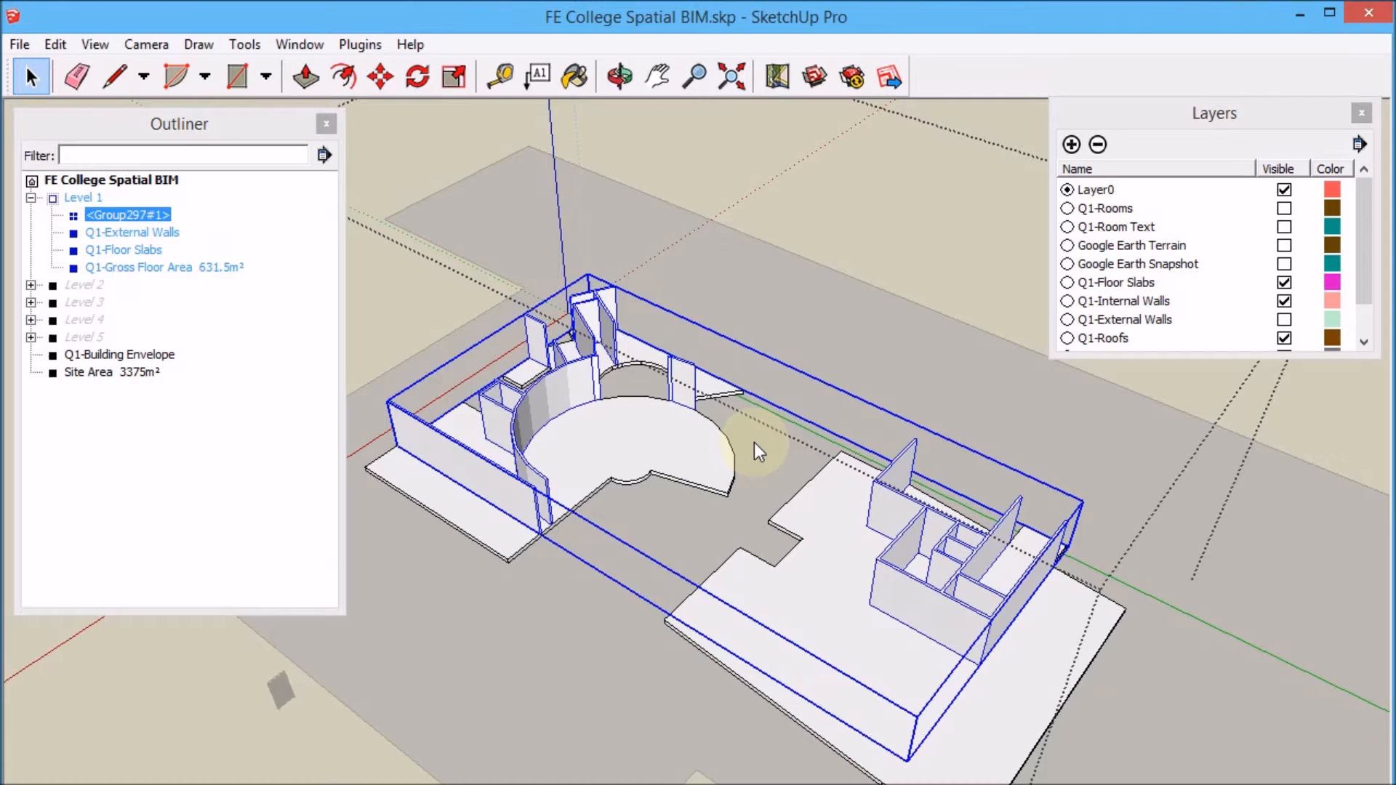
click(931, 207)
key(ctrl+z)
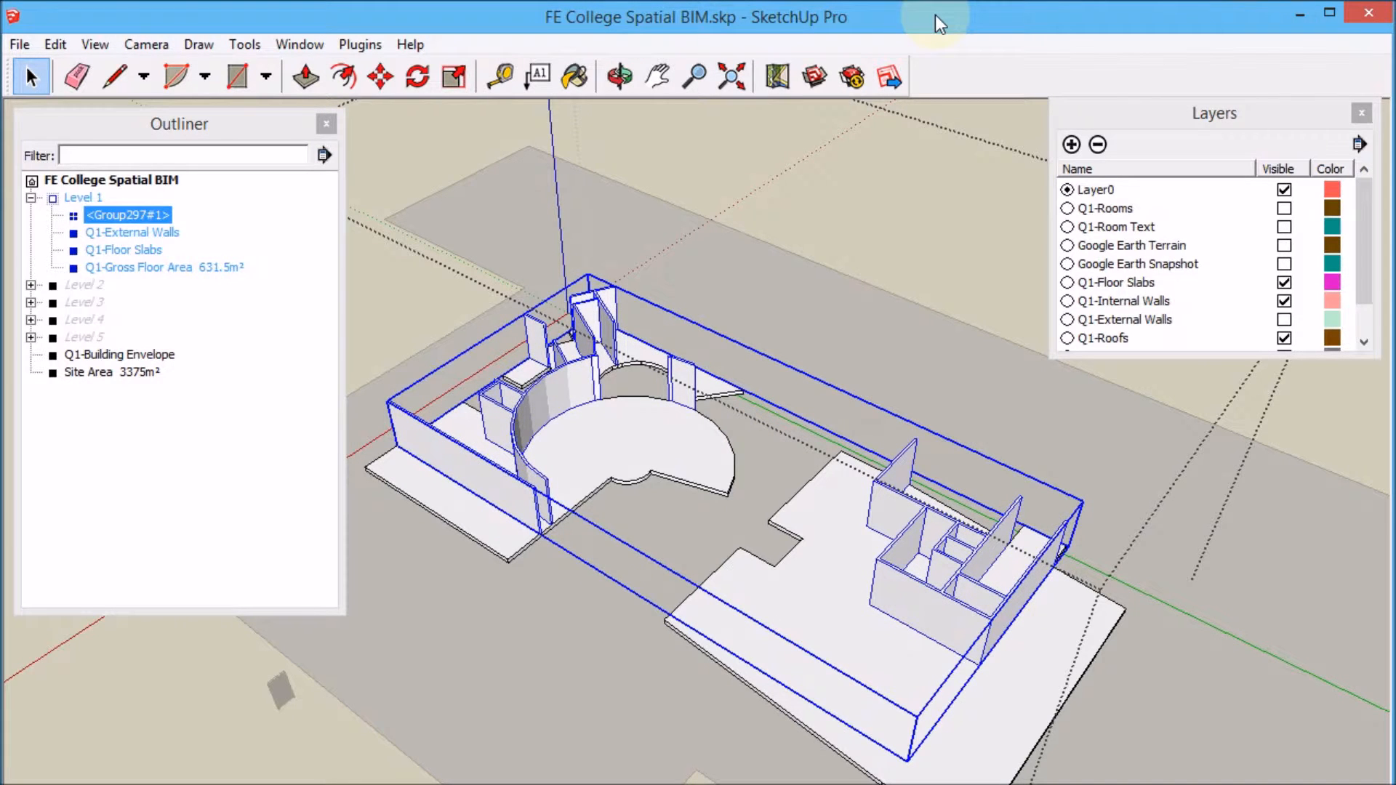
Classify the internal walls component with BCIS main code 2. Superstructure and subcode 7. Internal Walls and Partitions from Q1 BCIS Data.csv.
right_click(933, 619)
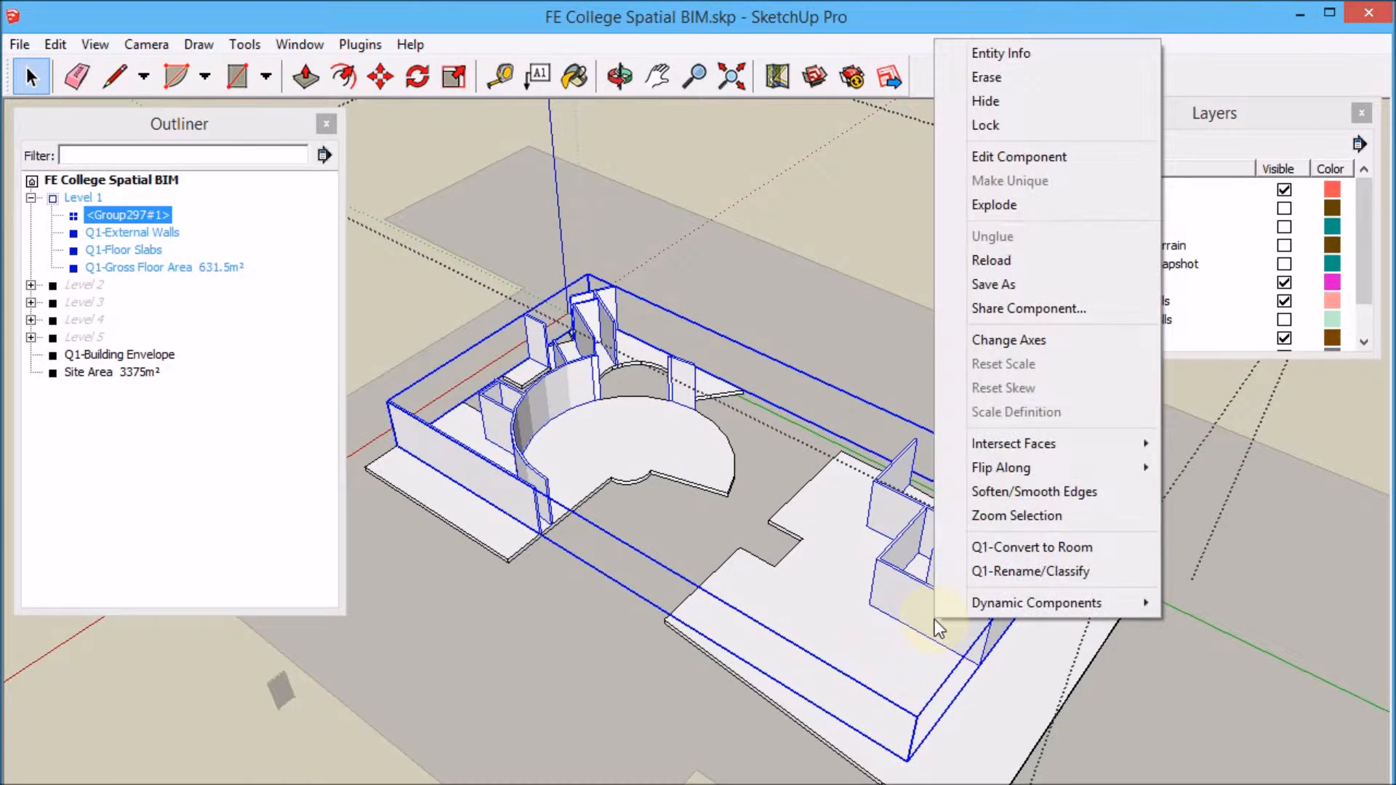
click(1025, 573)
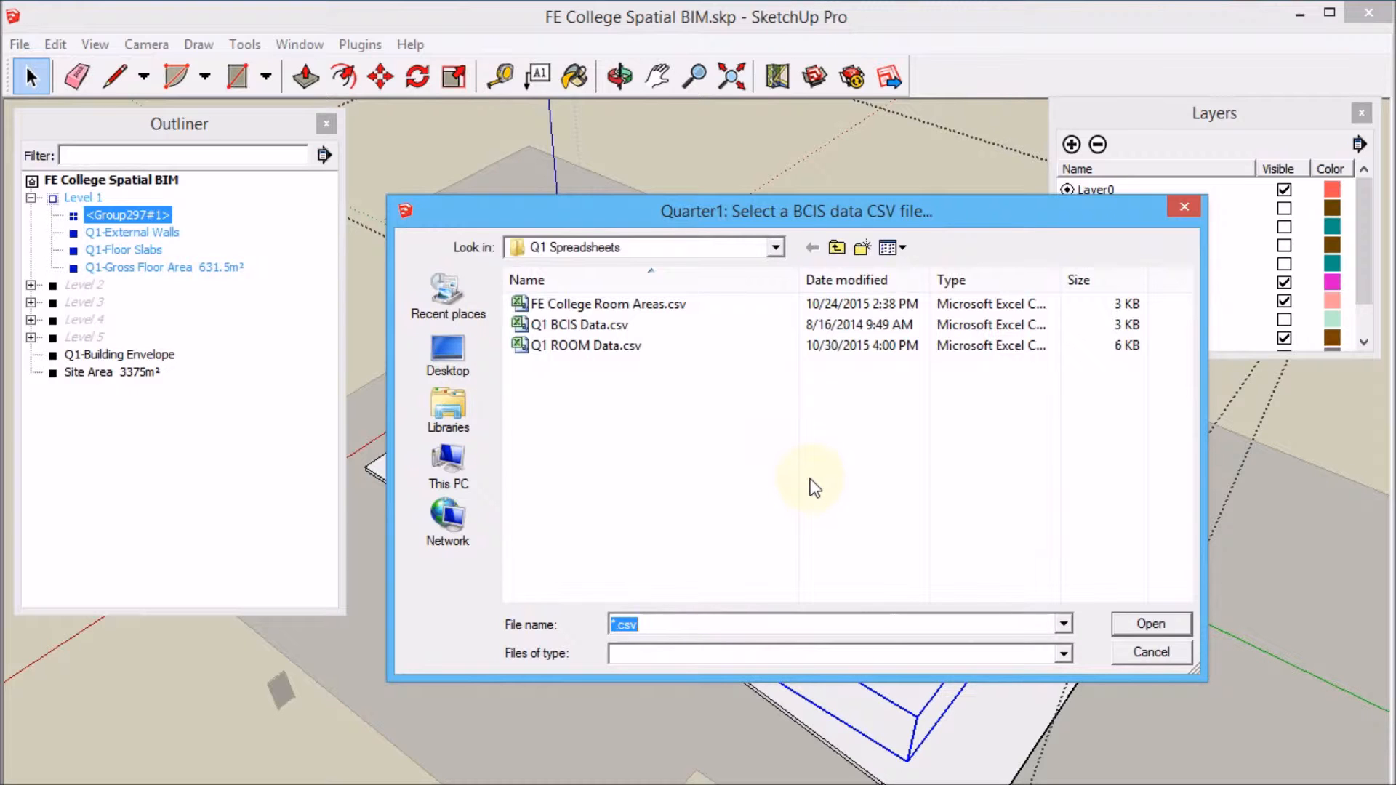
click(582, 325)
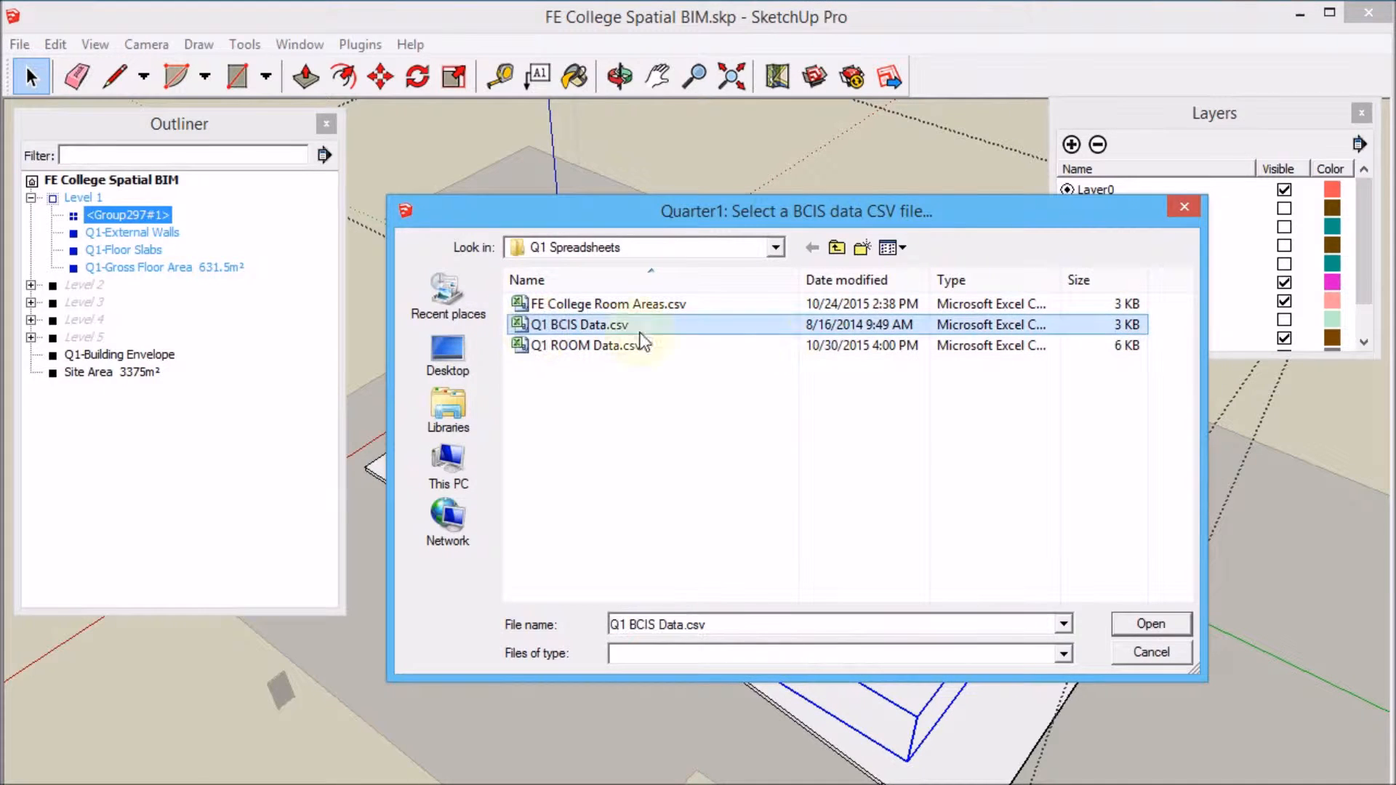
click(1151, 624)
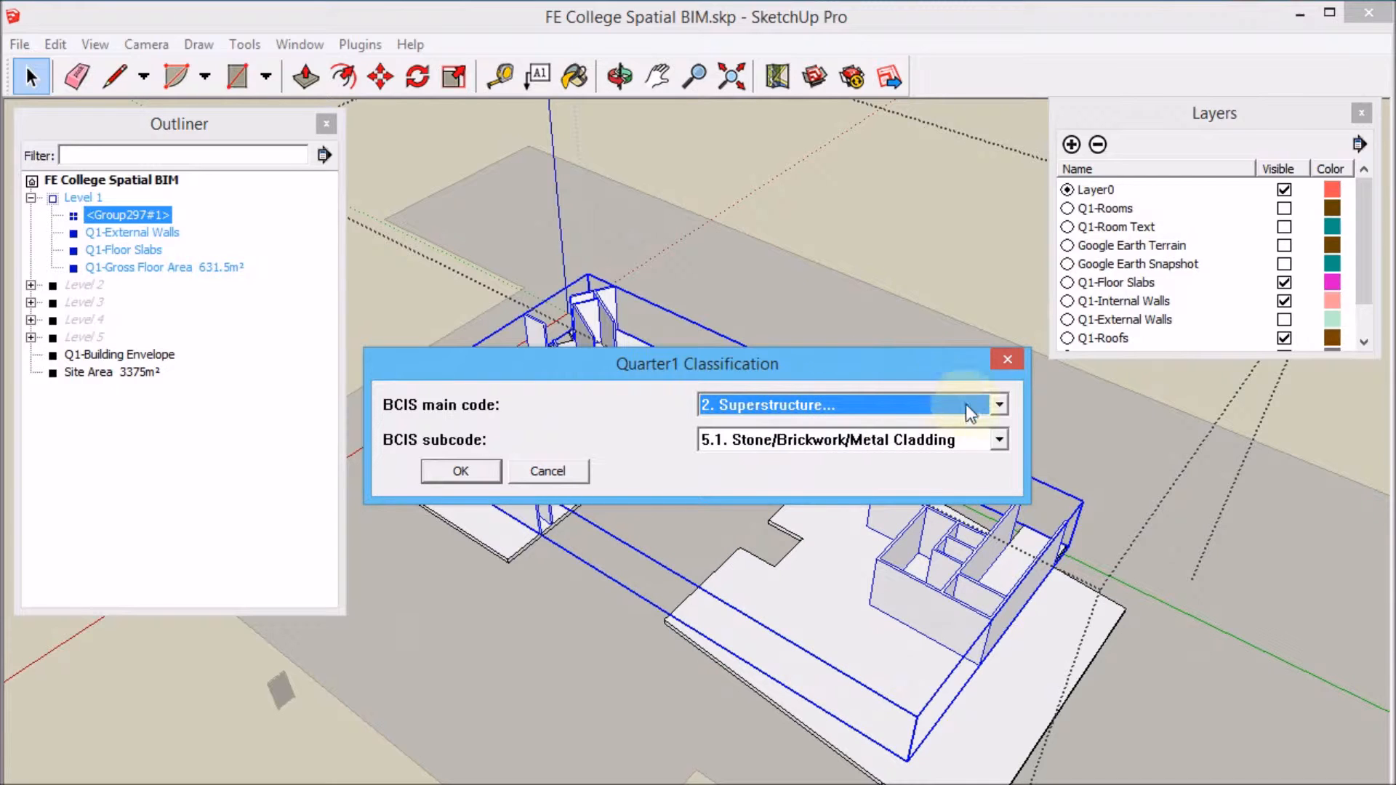
click(1001, 445)
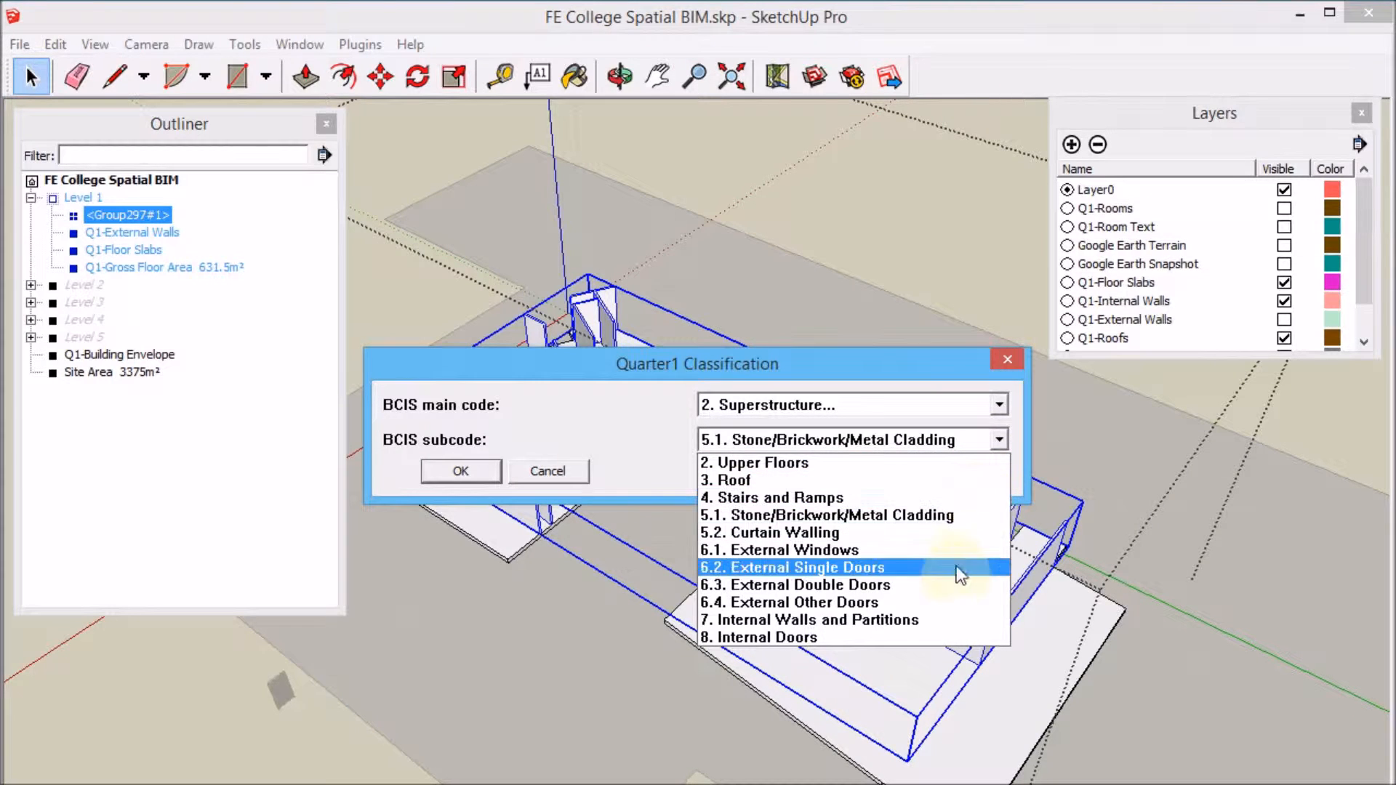
click(952, 619)
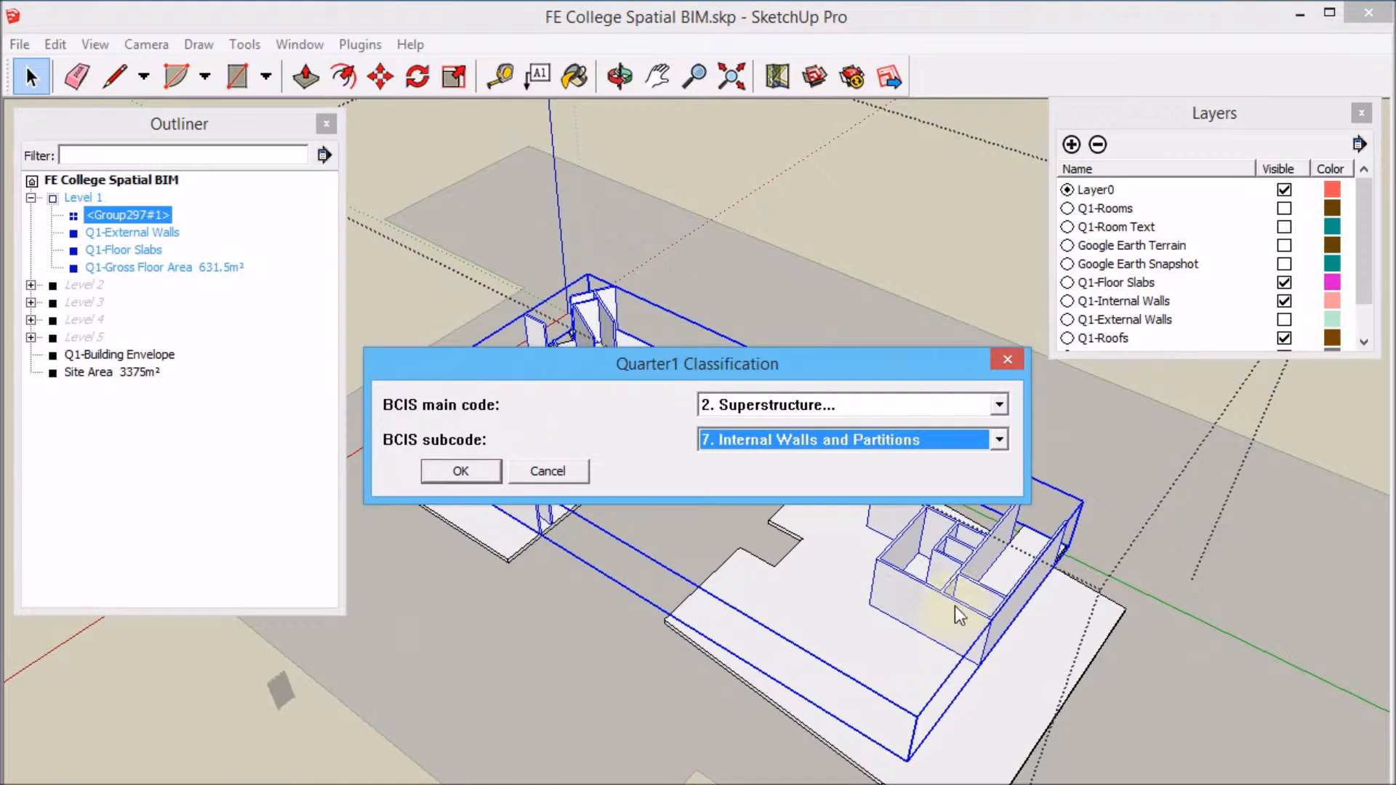
click(479, 472)
click(480, 473)
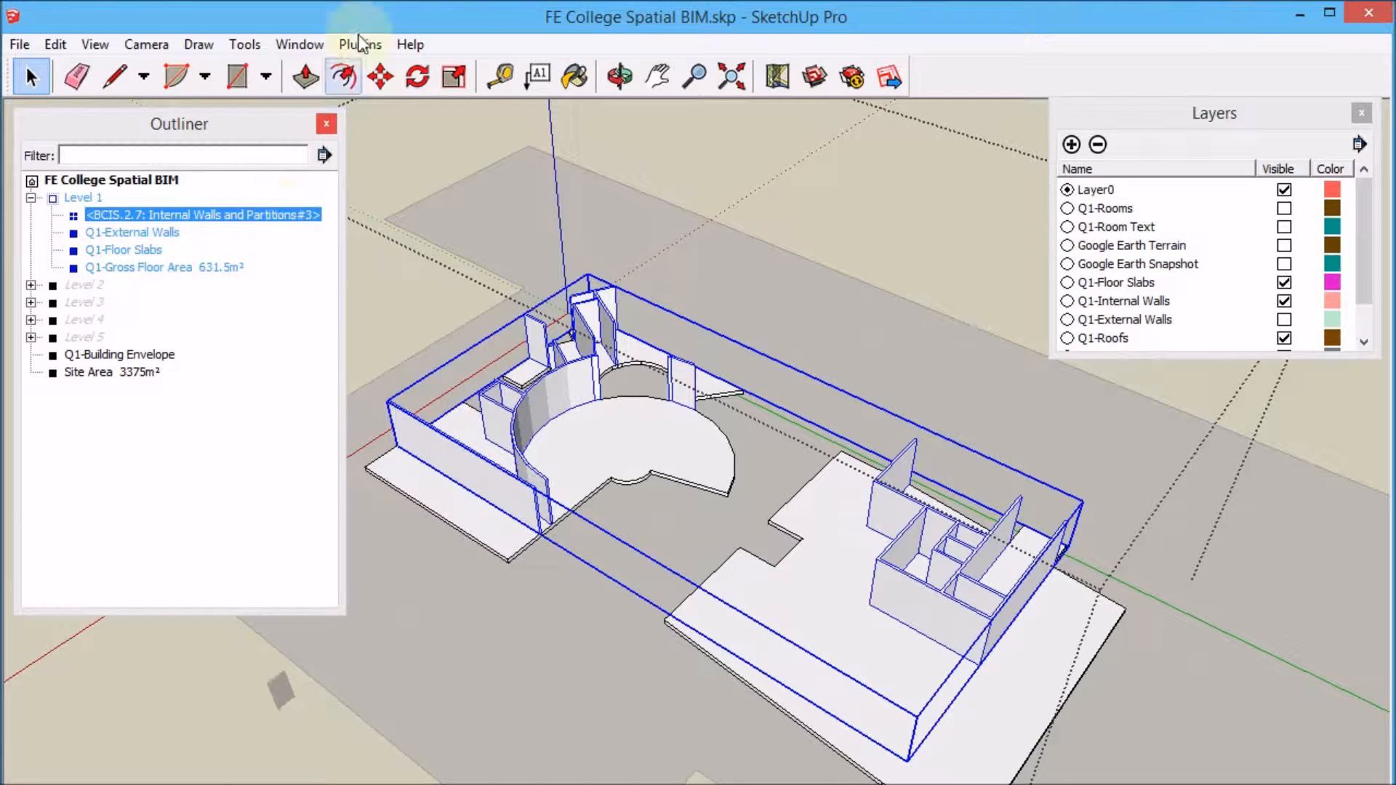
Leave the level group and turn the loose door object beside the site into a component.
click(225, 741)
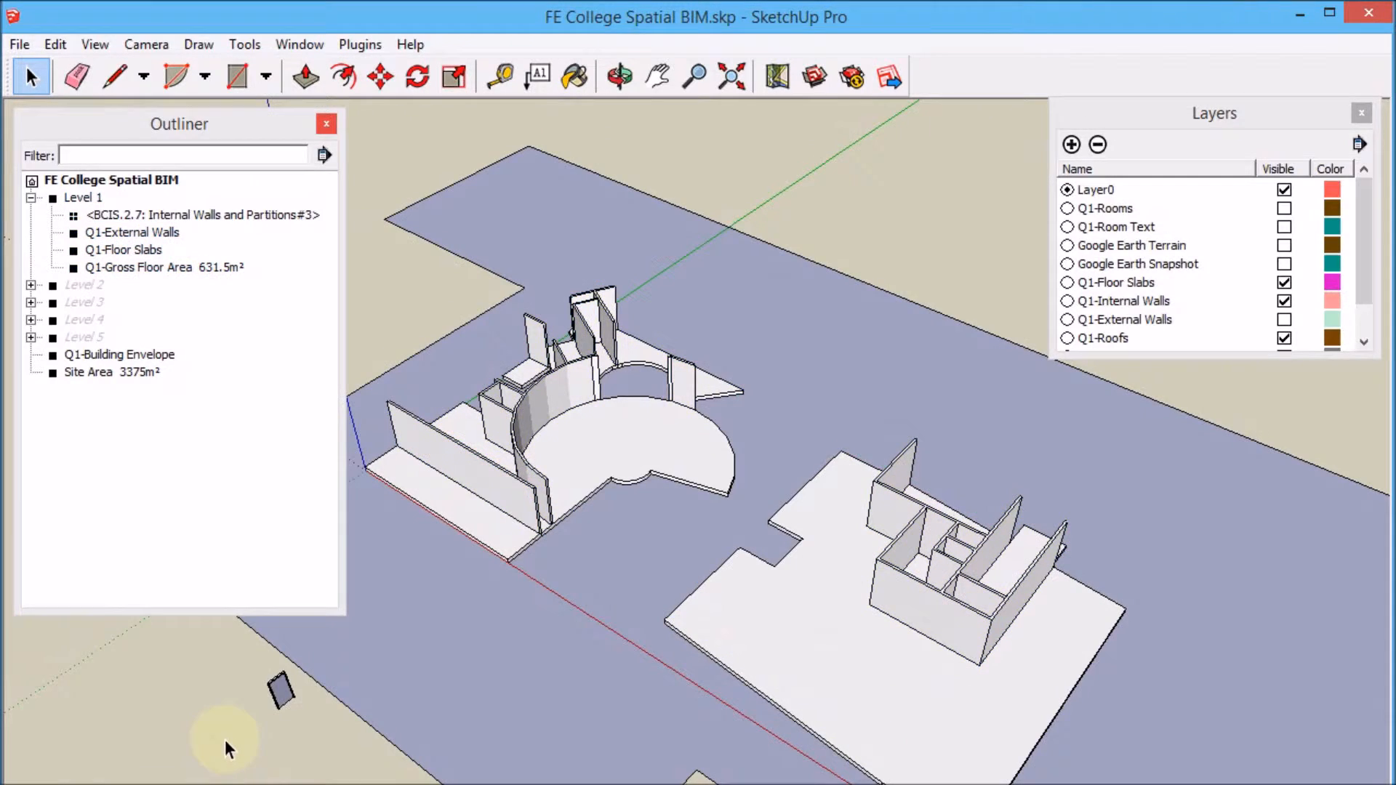
click(280, 704)
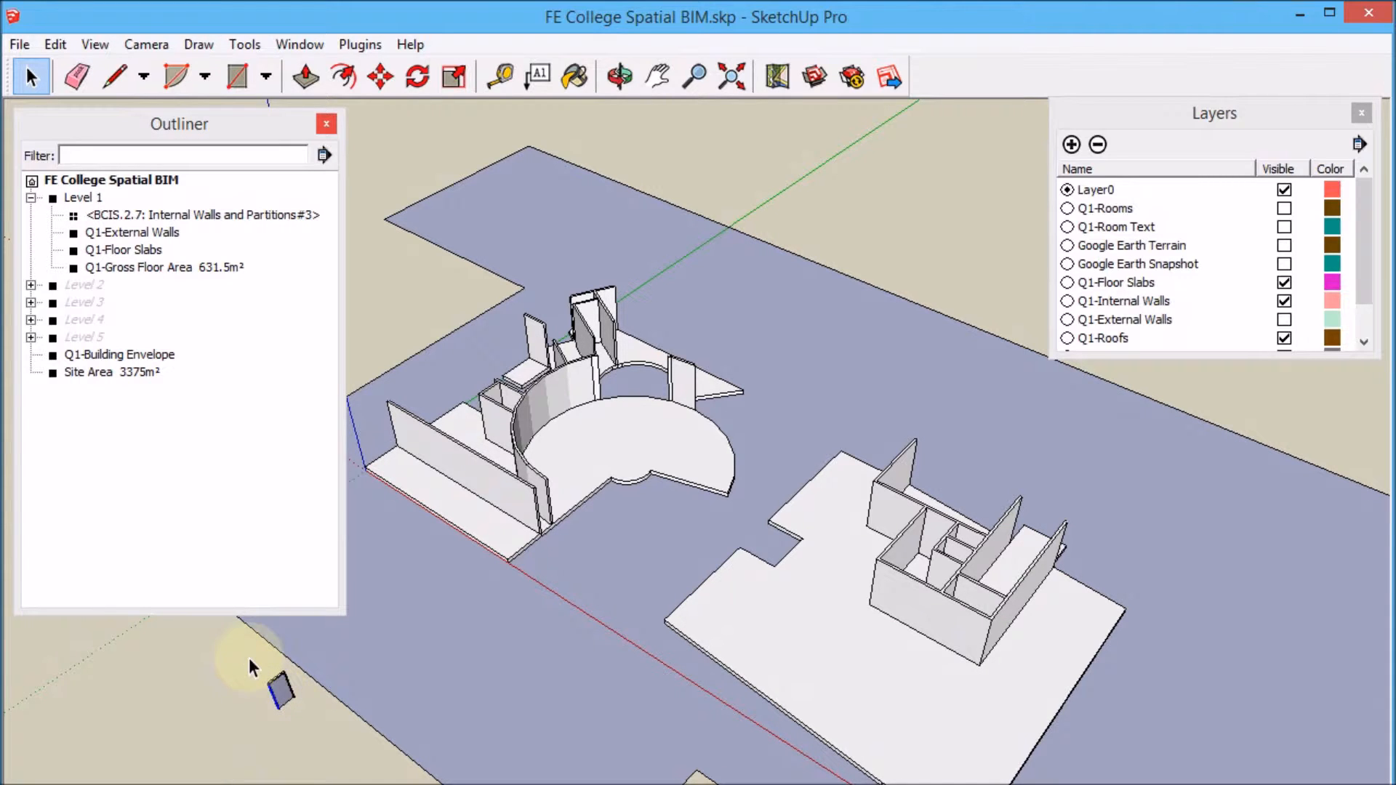
right_click(280, 689)
click(384, 504)
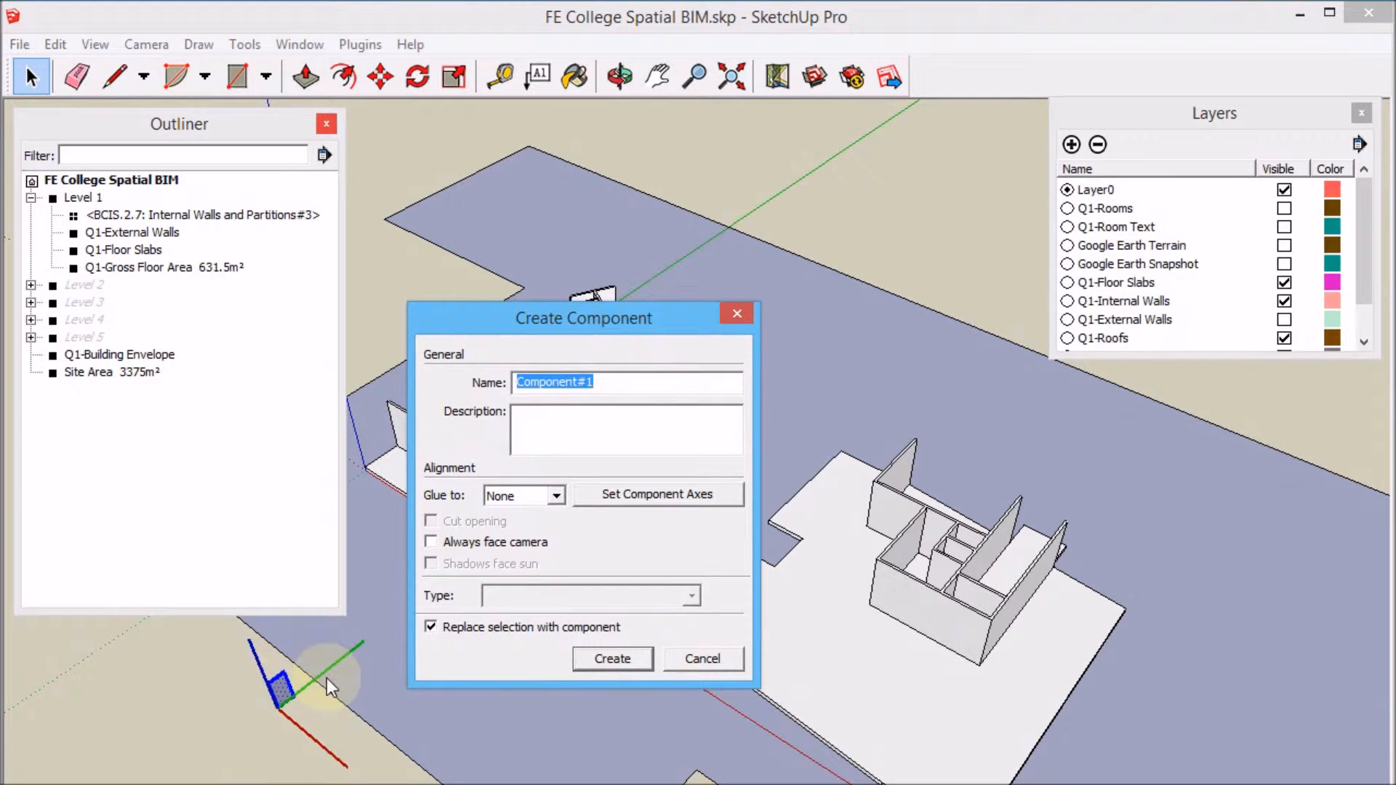
click(611, 659)
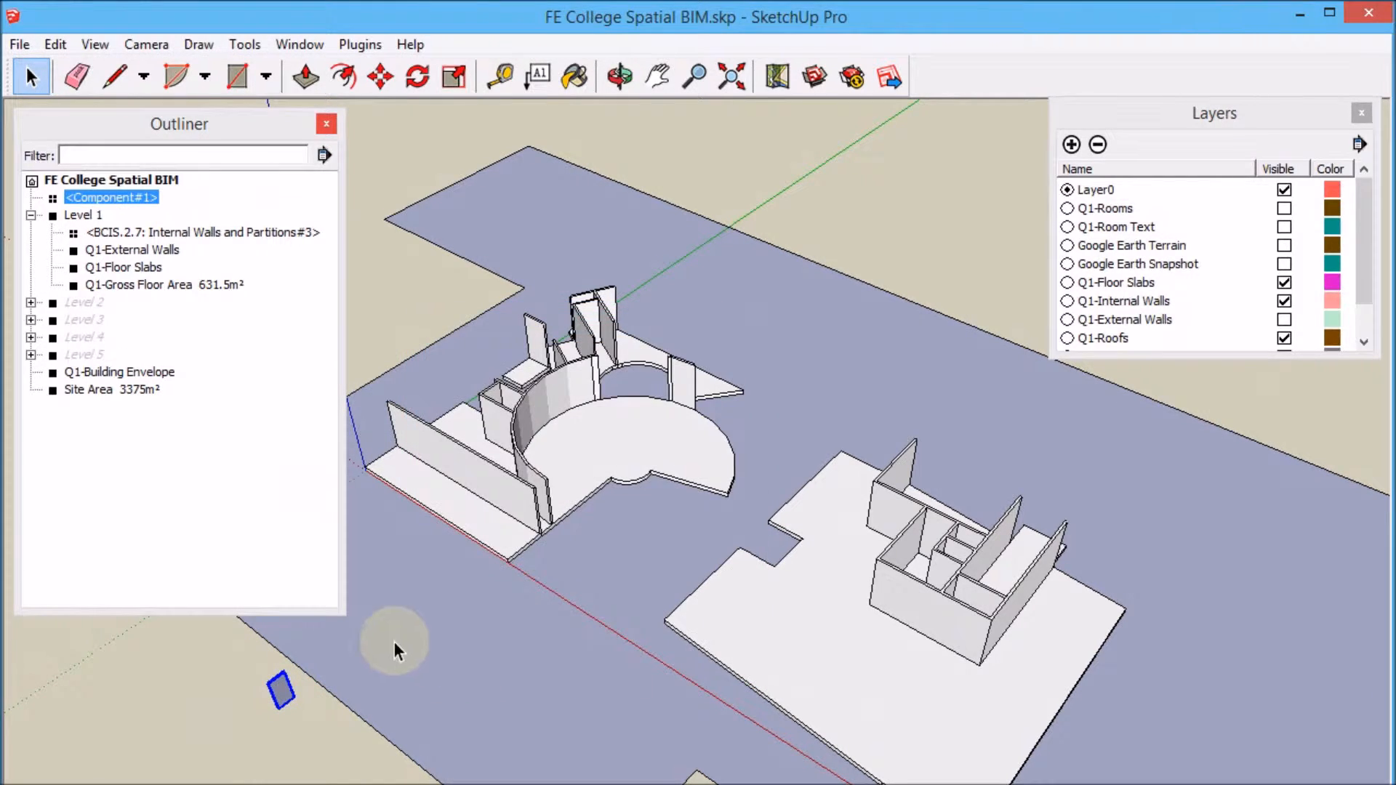
Classify the door component under 2. Superstructure with subcode 8. Internal Doors.
right_click(285, 698)
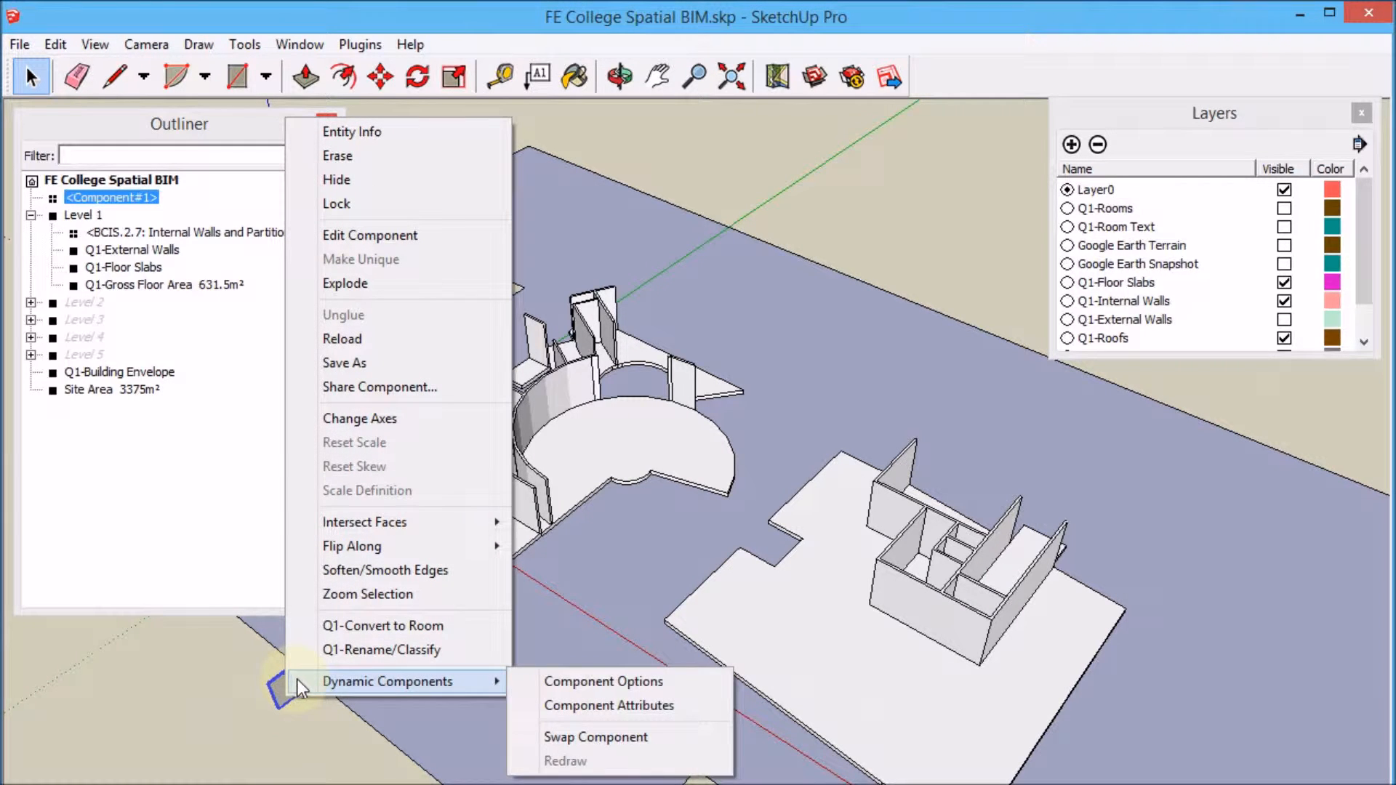
click(386, 649)
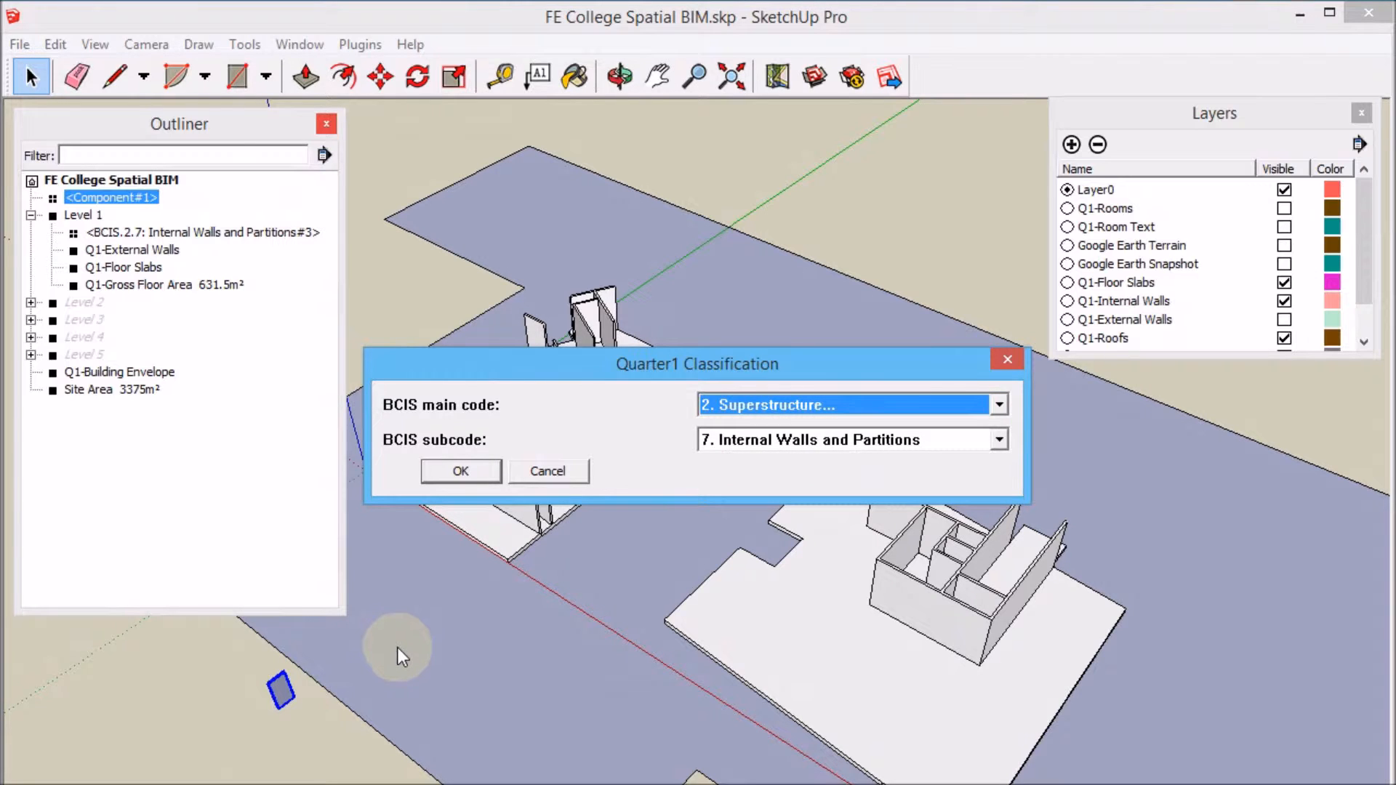
key(Tab)
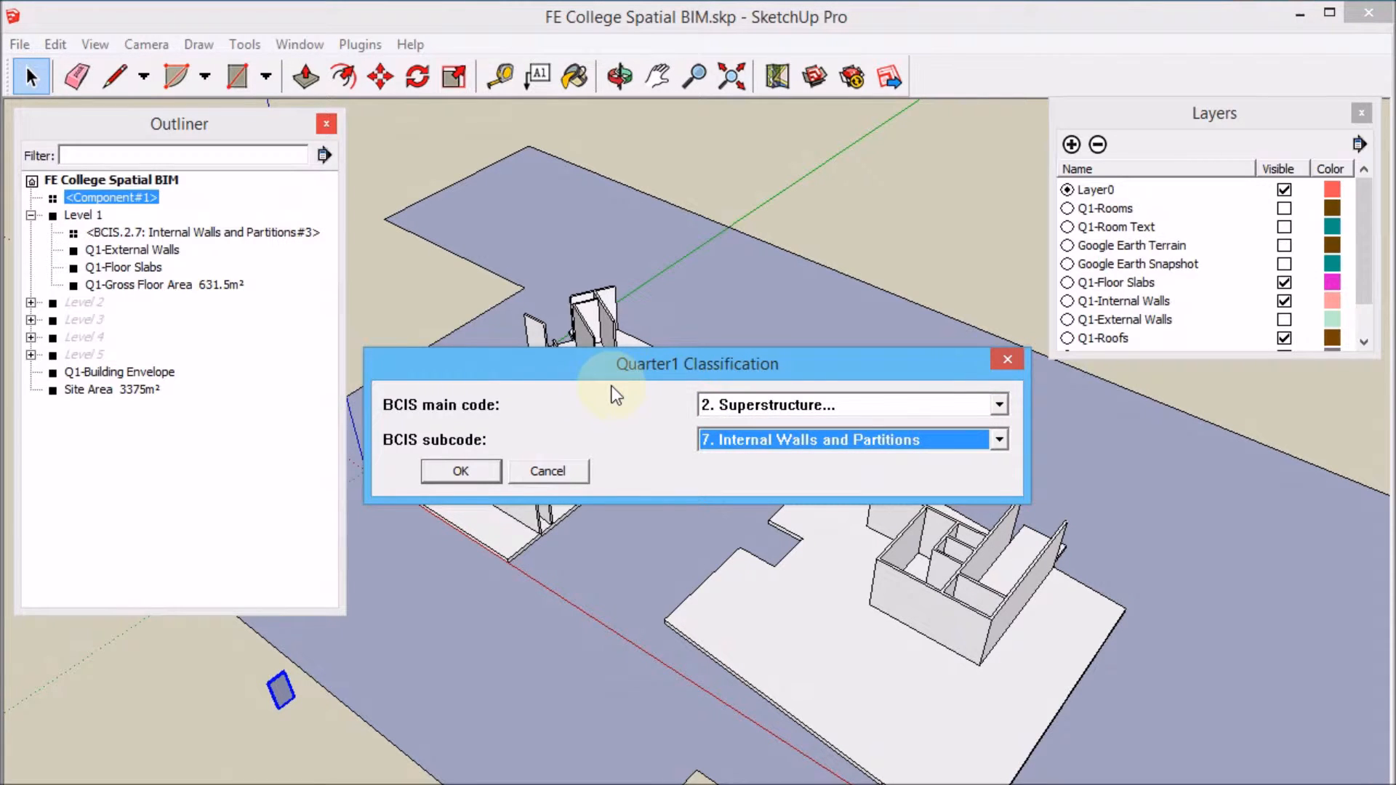
click(1000, 440)
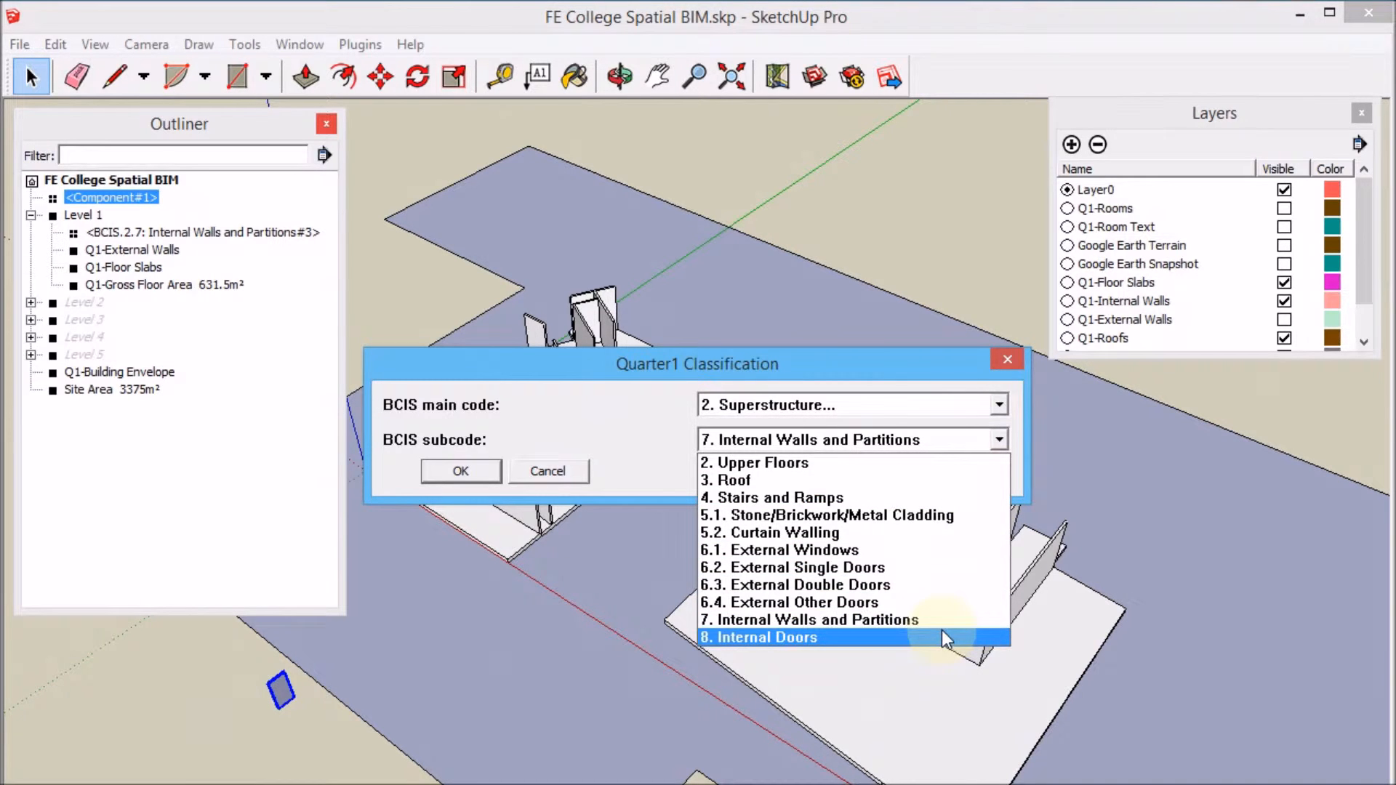
click(941, 637)
click(459, 474)
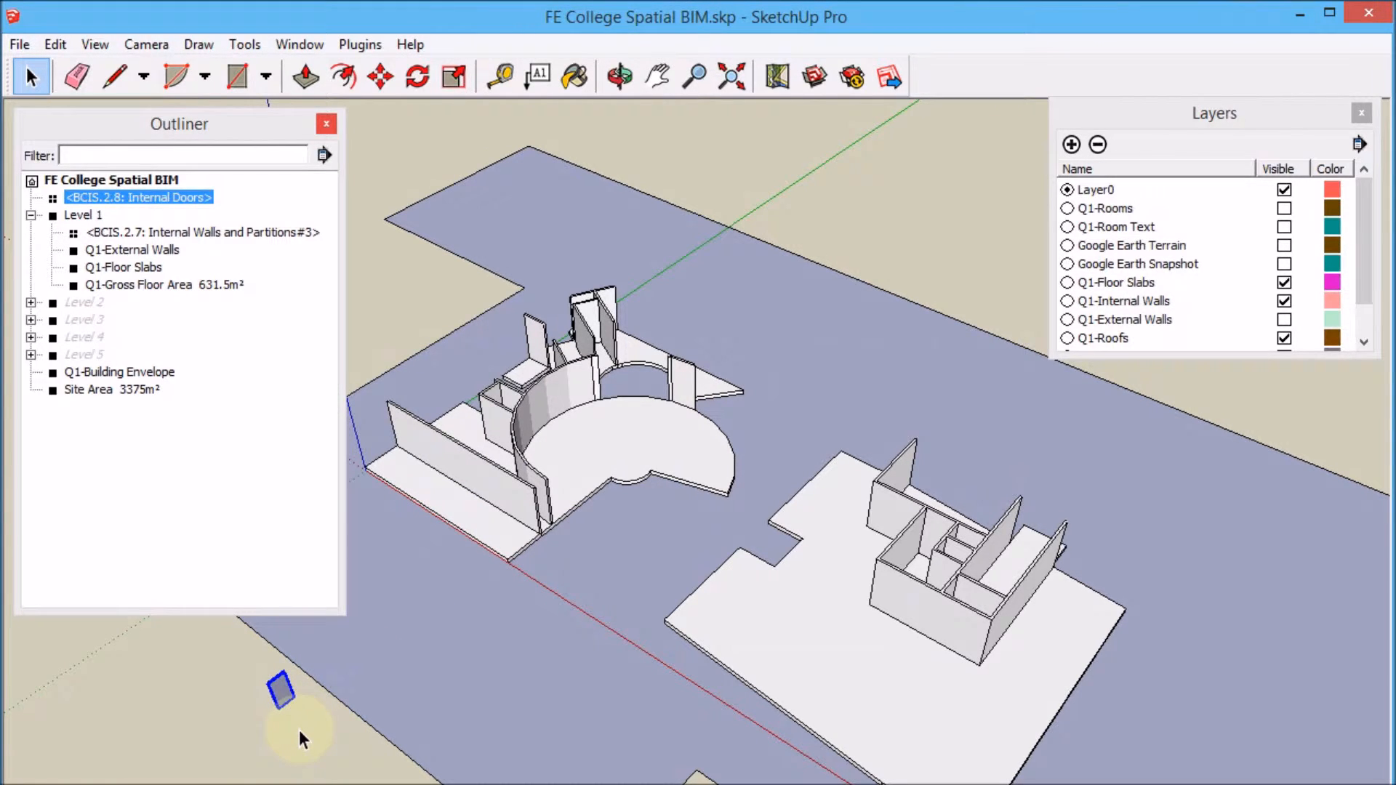
Copy the door component to the corner of the outer wall of the smaller block of rooms.
scroll(281, 724, up, 10)
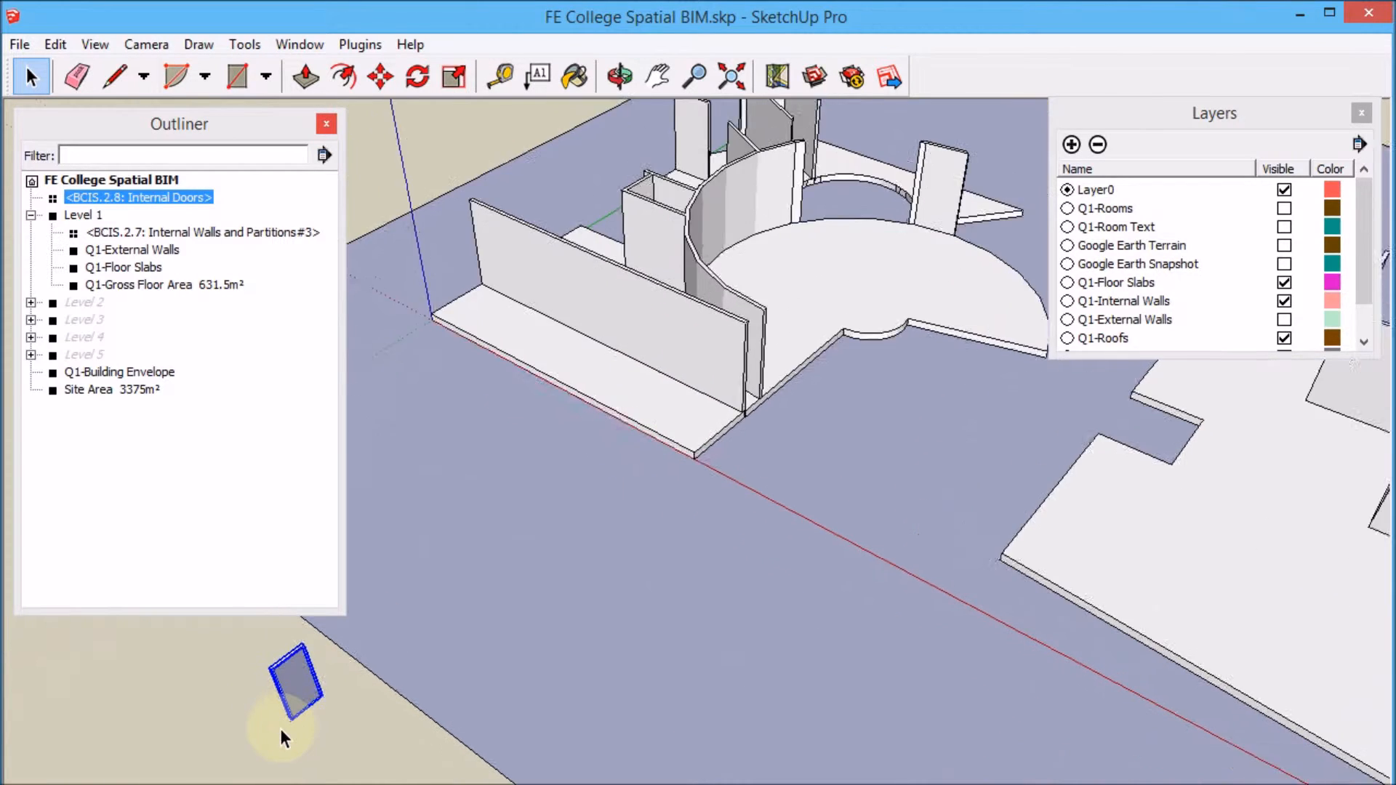
scroll(288, 717, up, 5)
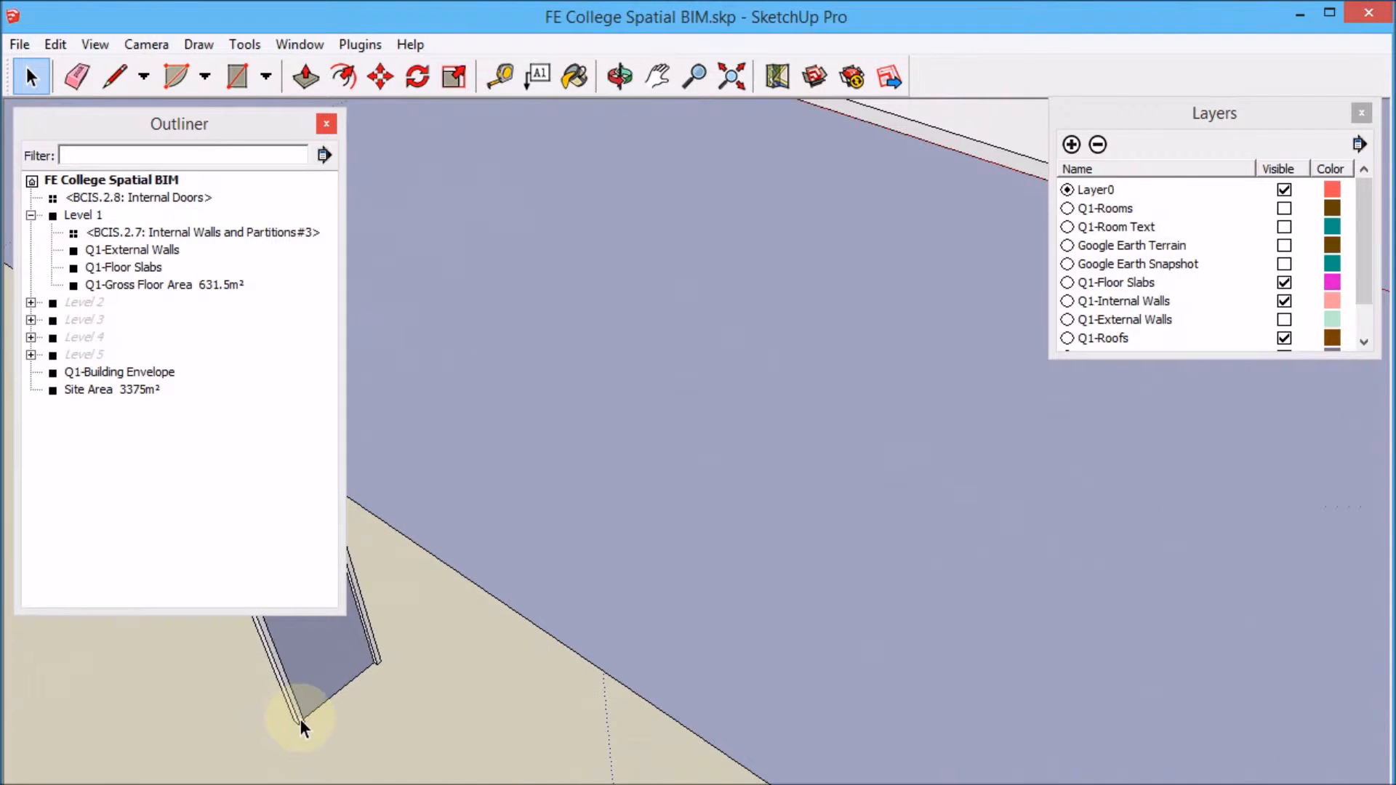
key(m)
scroll(291, 726, up, 2)
click(290, 729)
scroll(446, 660, down, 4)
scroll(373, 685, down, 8)
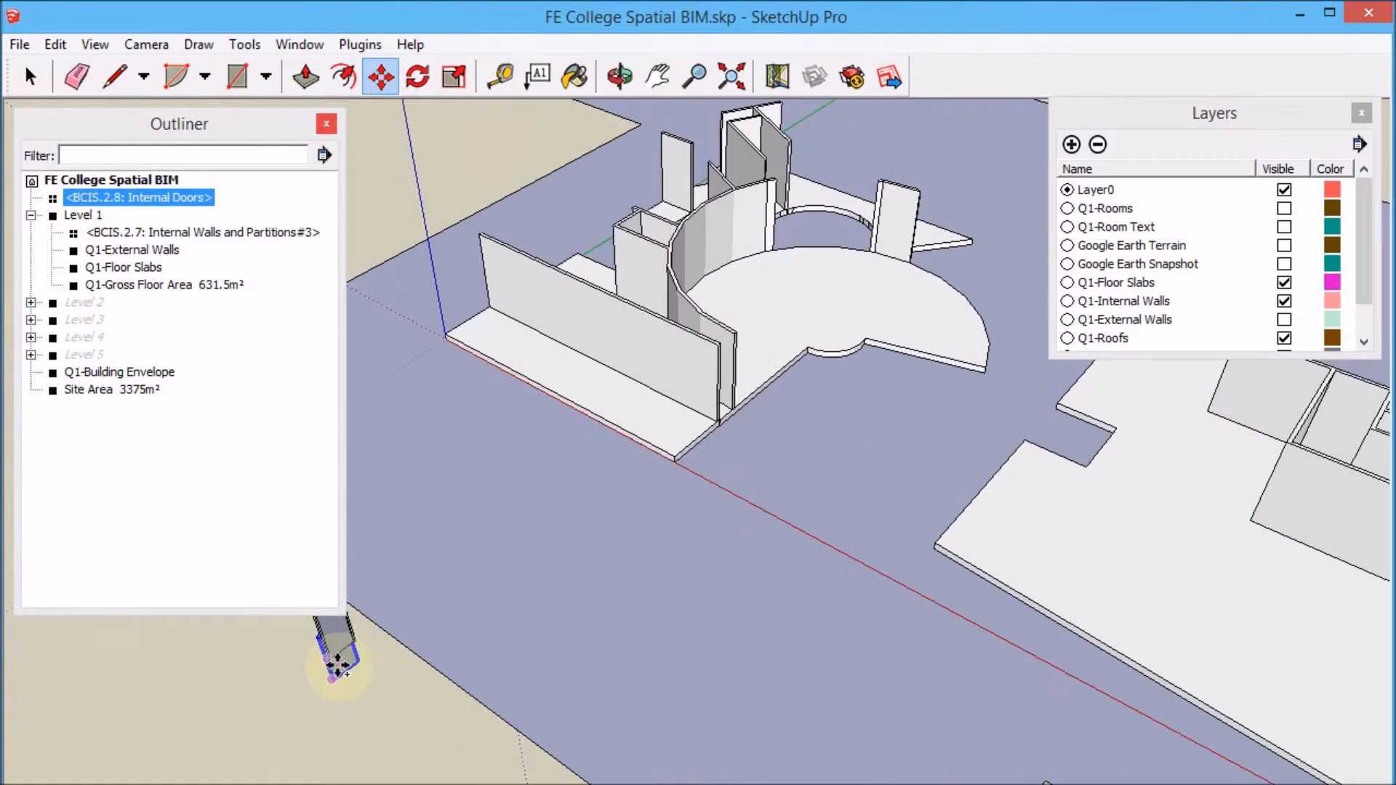
scroll(905, 643, up, 2)
scroll(946, 608, up, 6)
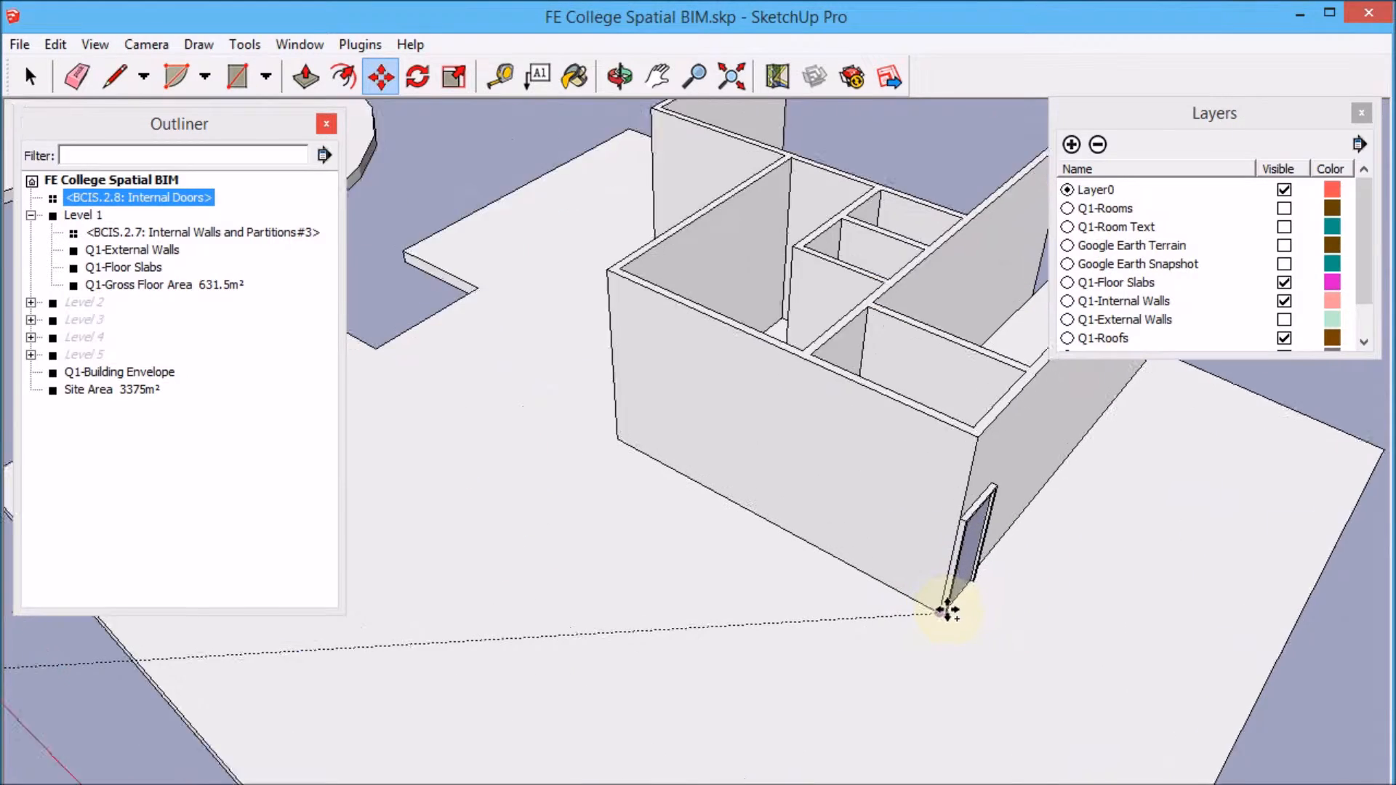
click(942, 613)
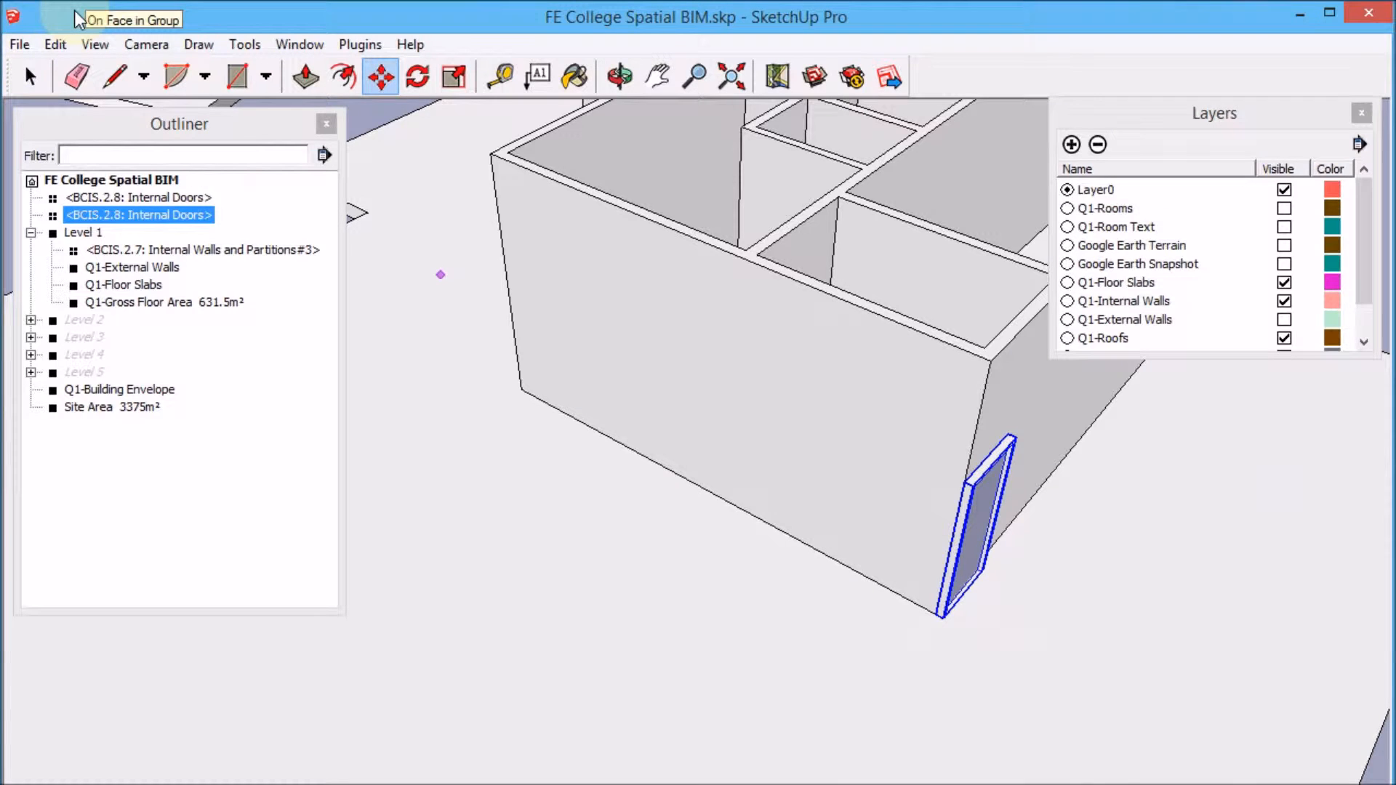
click(29, 75)
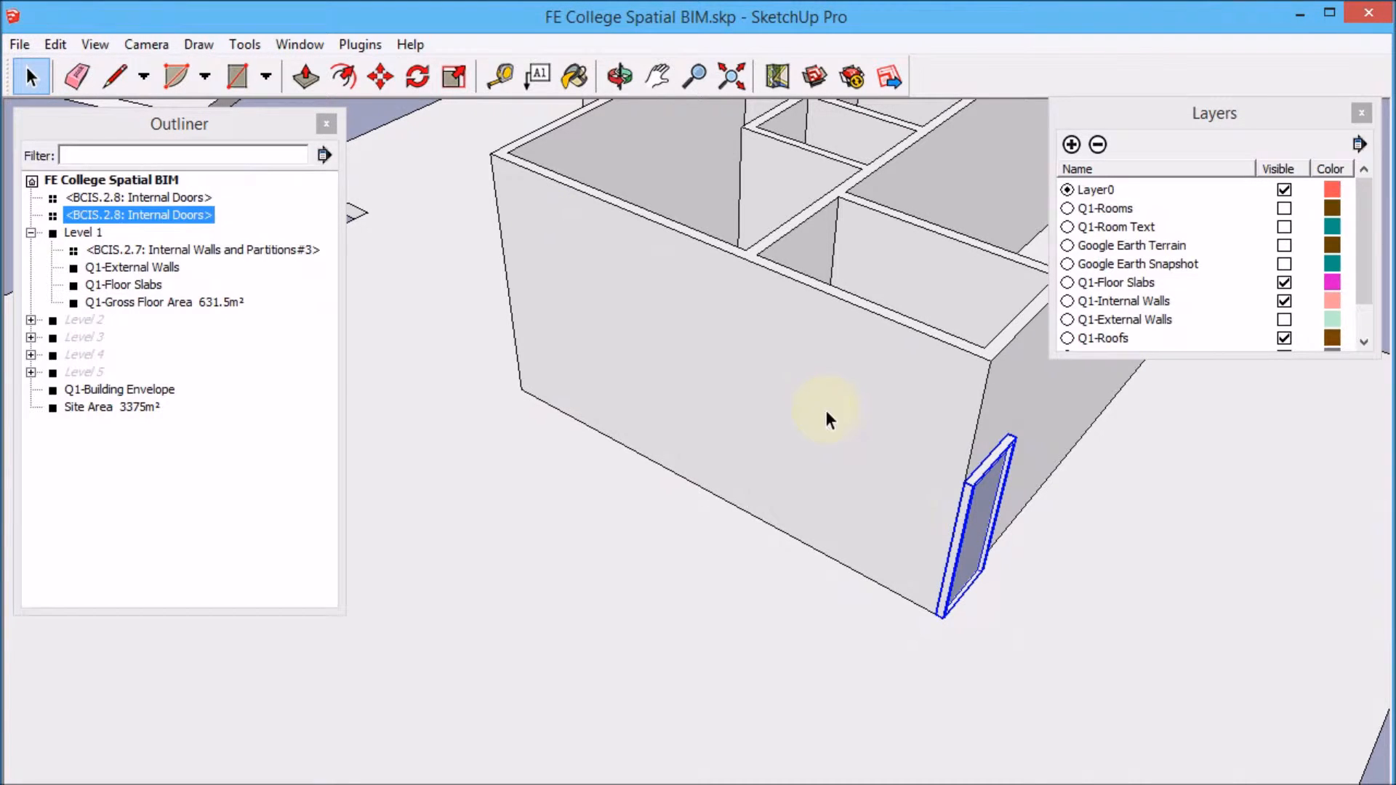
Make the copied door component unique.
right_click(972, 517)
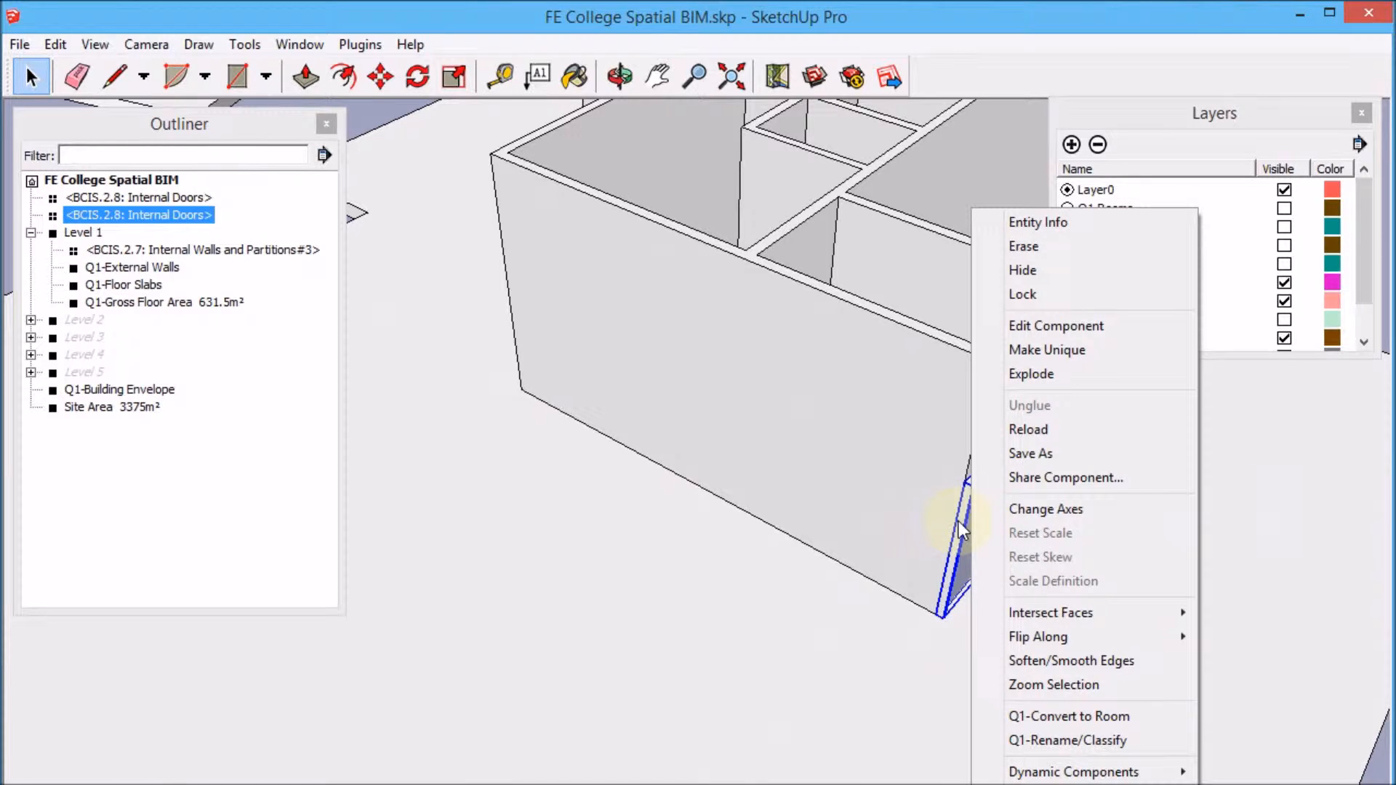
click(1077, 347)
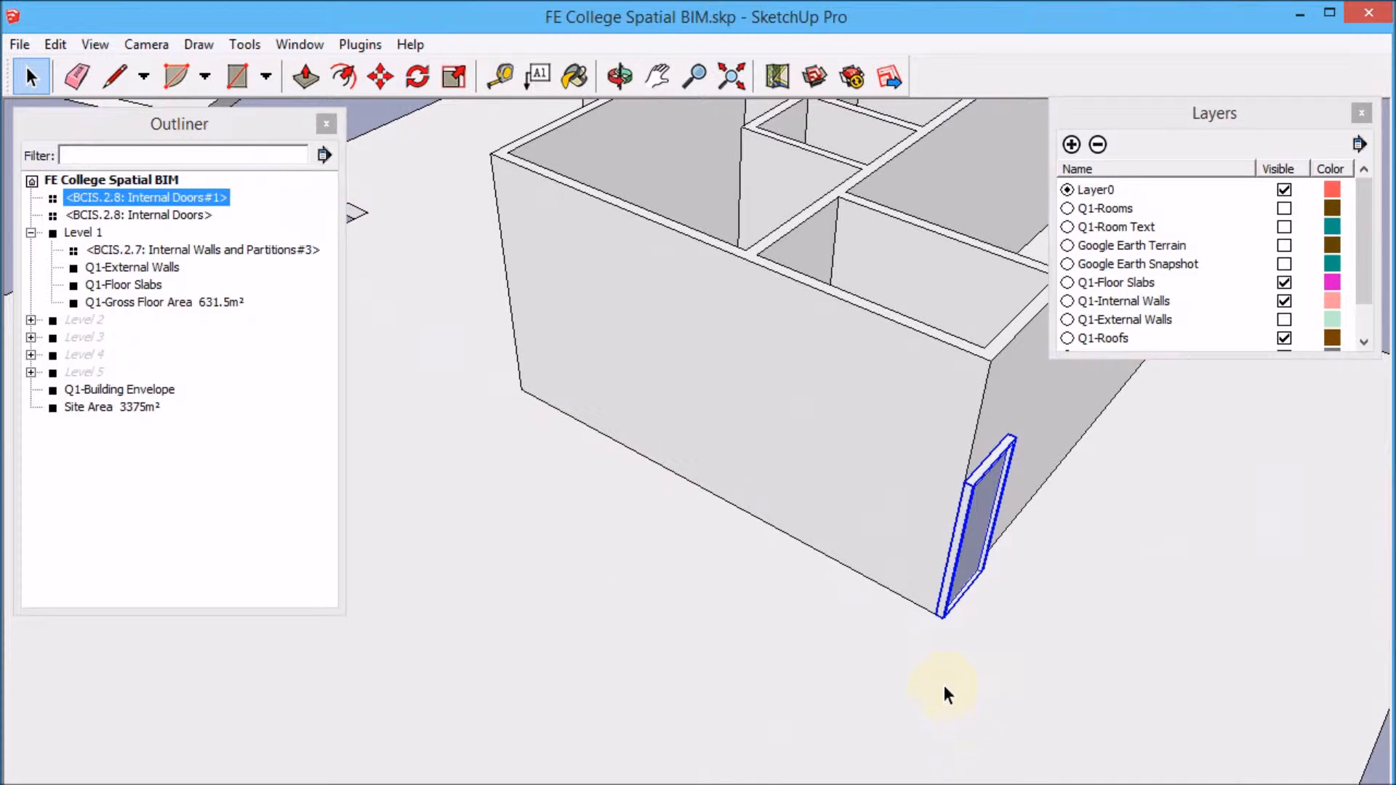
key(h)
drag(895, 583, 635, 626)
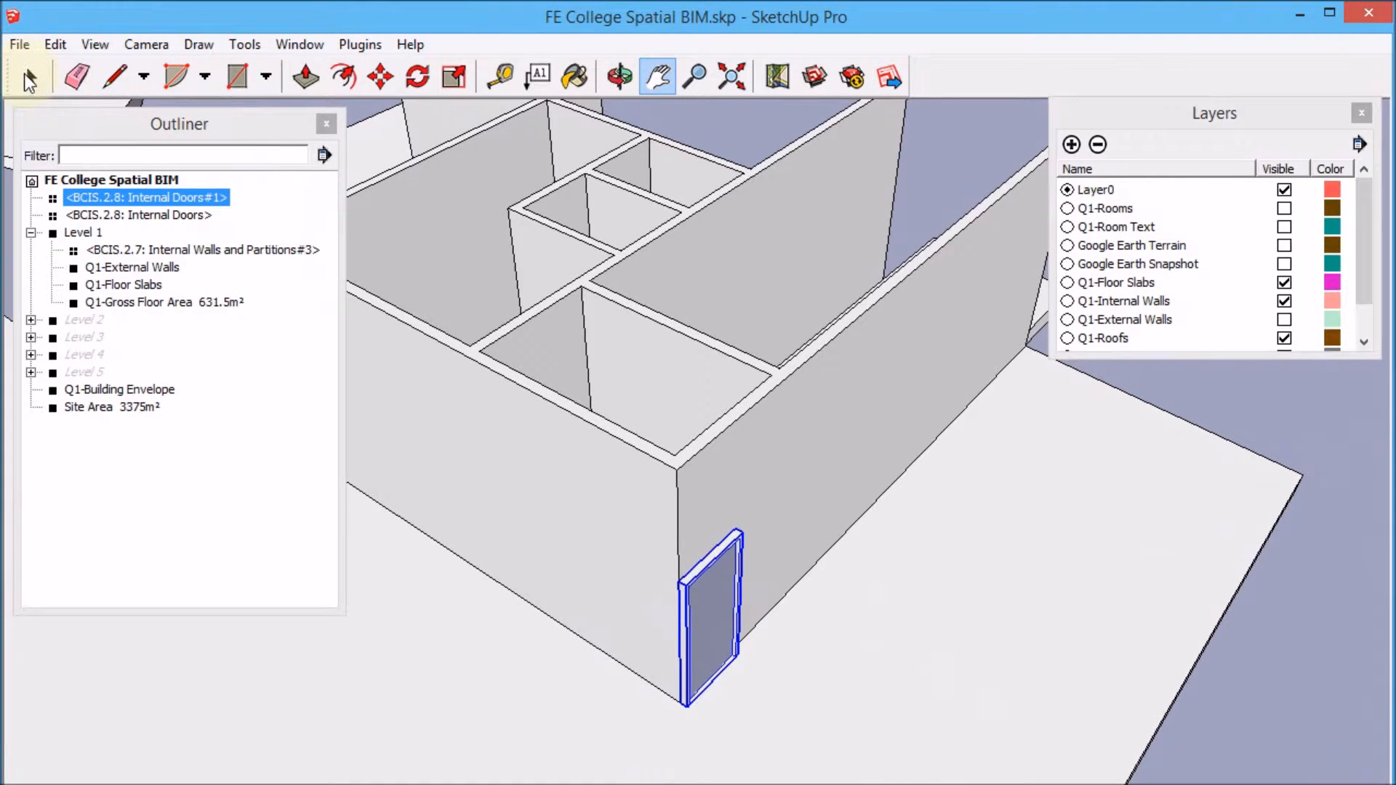
click(30, 76)
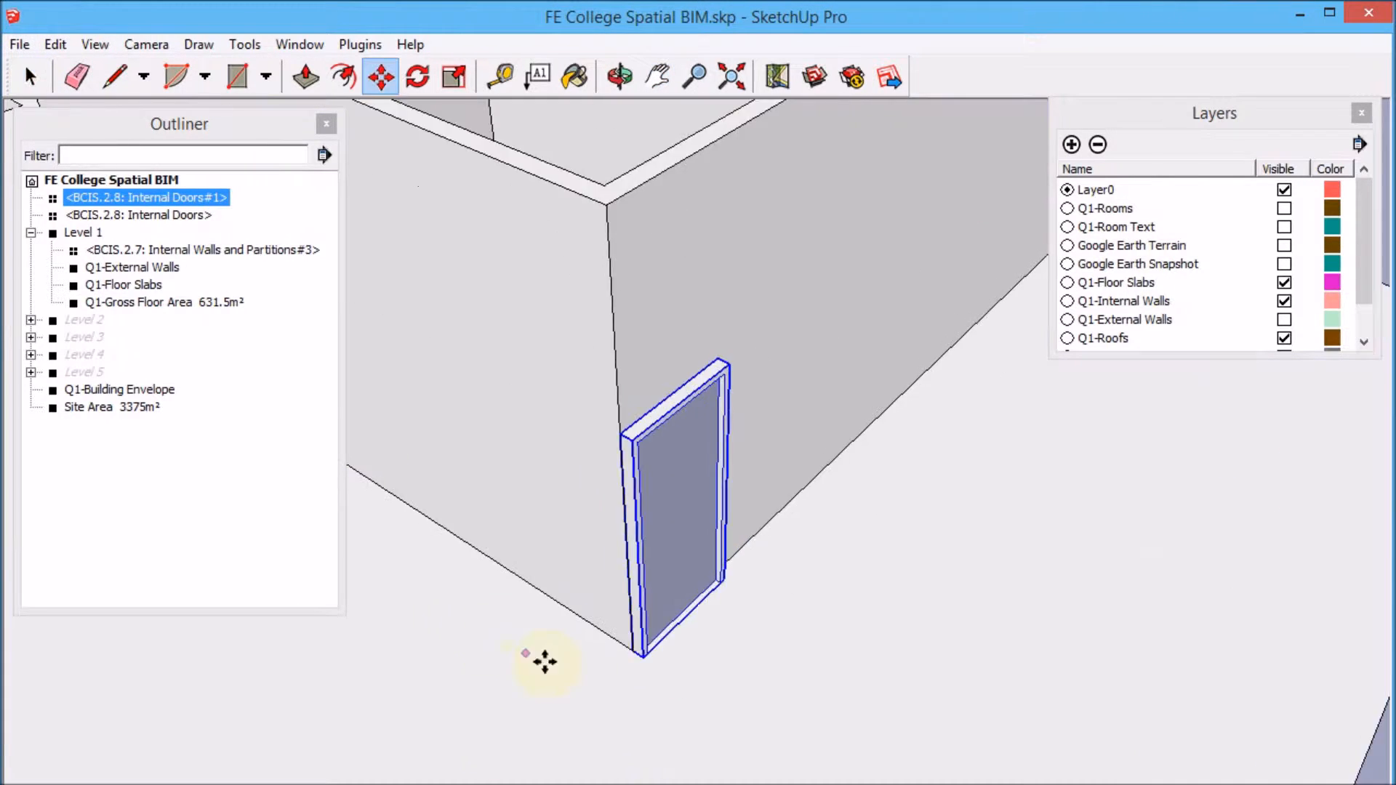
Move the copied door further along the block's outer wall.
scroll(544, 662, up, 2)
click(664, 653)
scroll(824, 549, down, 6)
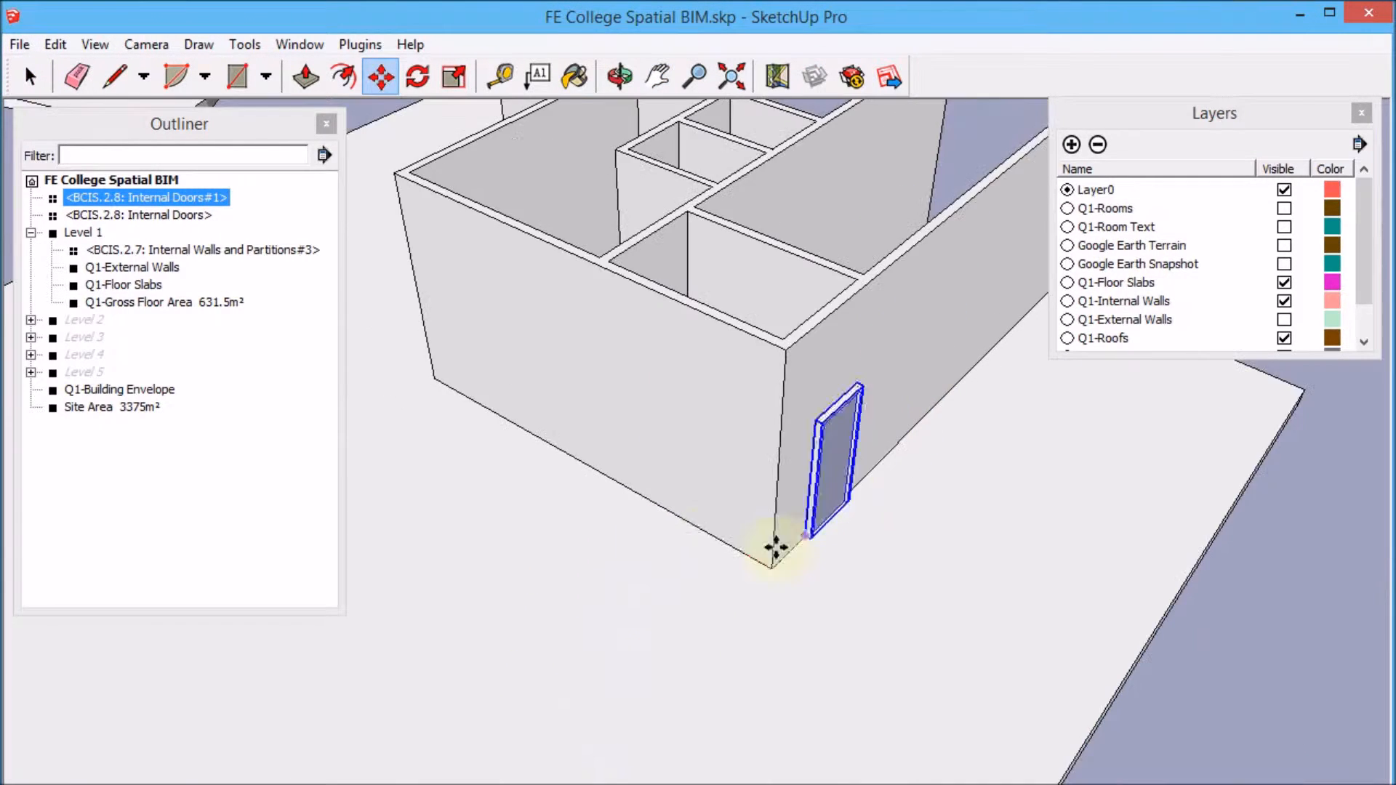
click(880, 445)
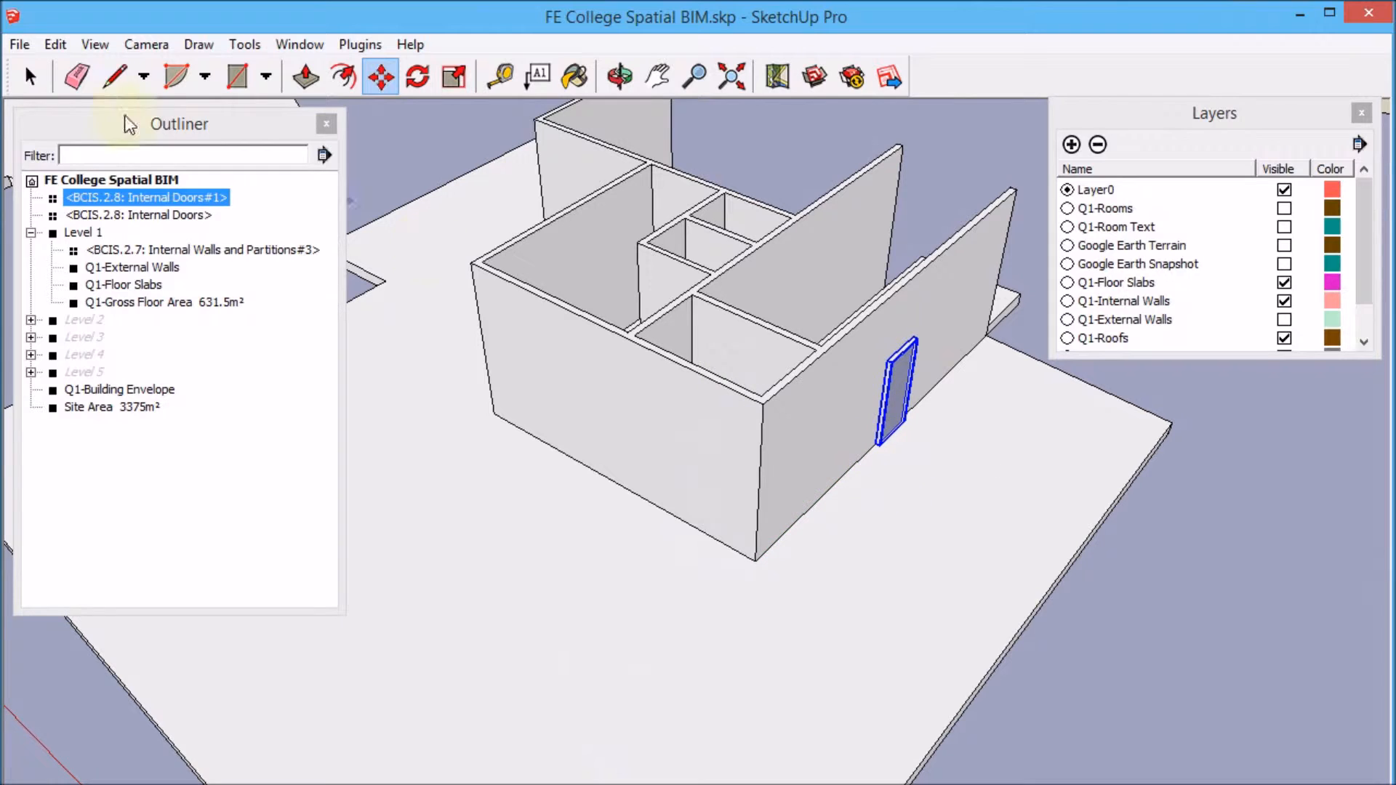
click(30, 76)
Open the internal walls component and draw a rectangle on the wall face along the door's outline, then select the door.
scroll(1011, 393, up, 4)
middle_drag(1007, 394, 872, 442)
scroll(872, 442, up, 2)
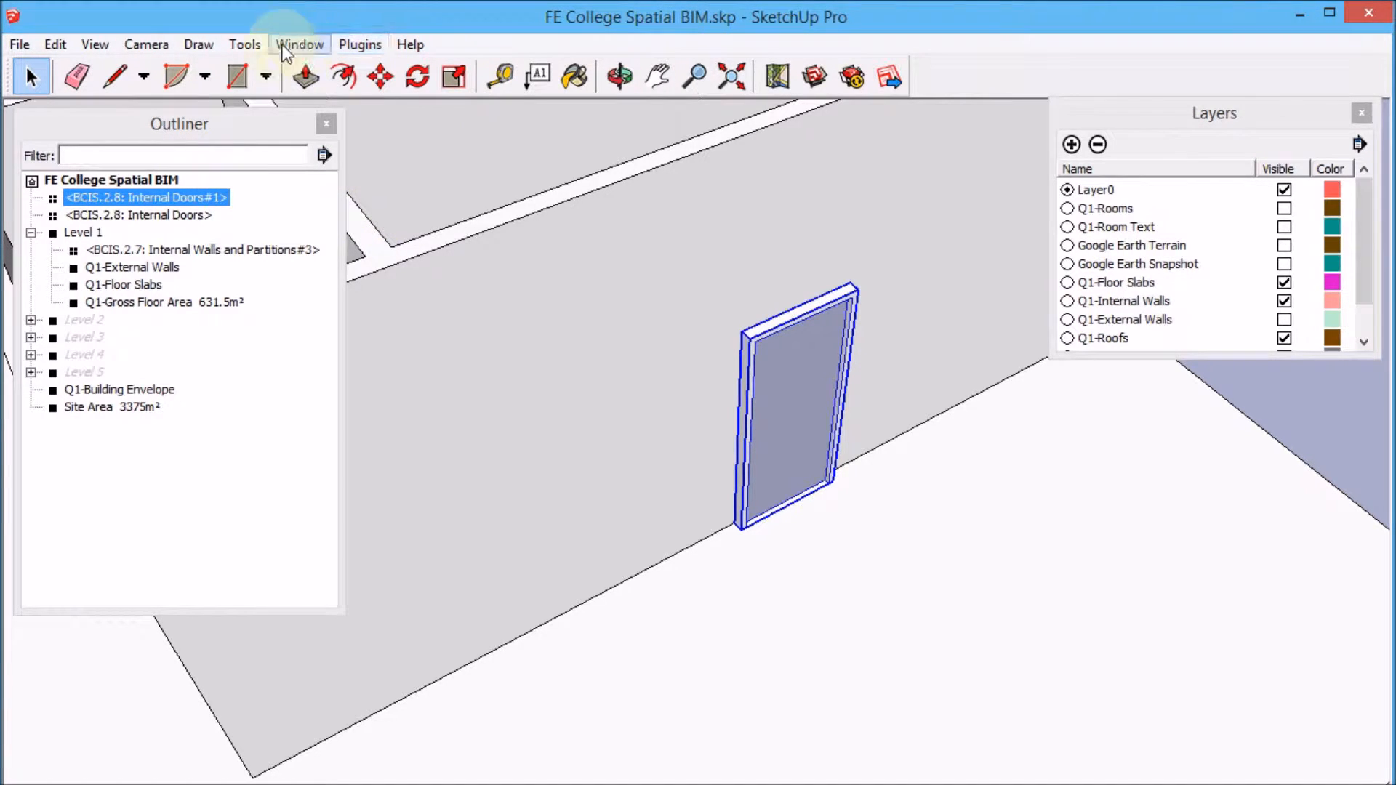
click(234, 79)
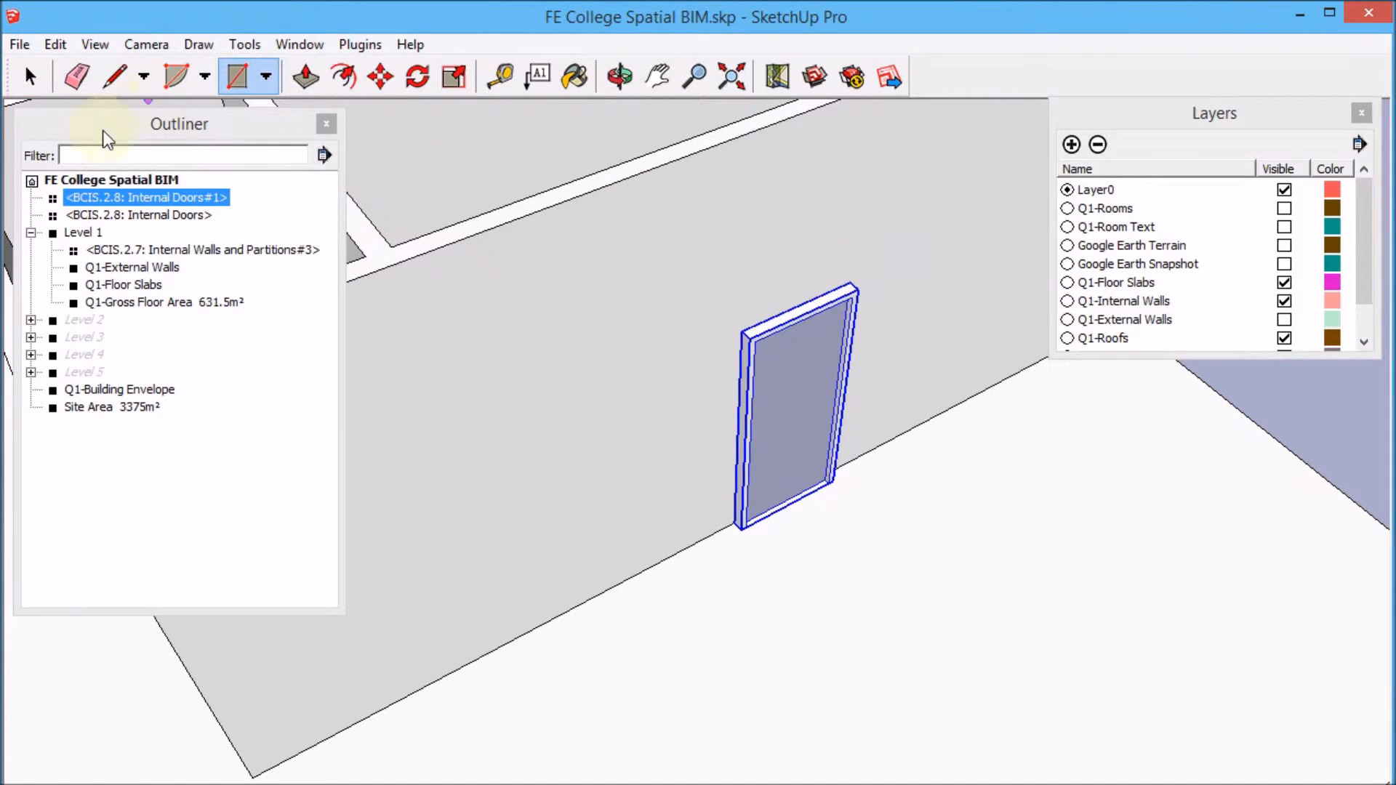
click(33, 73)
double_click(720, 307)
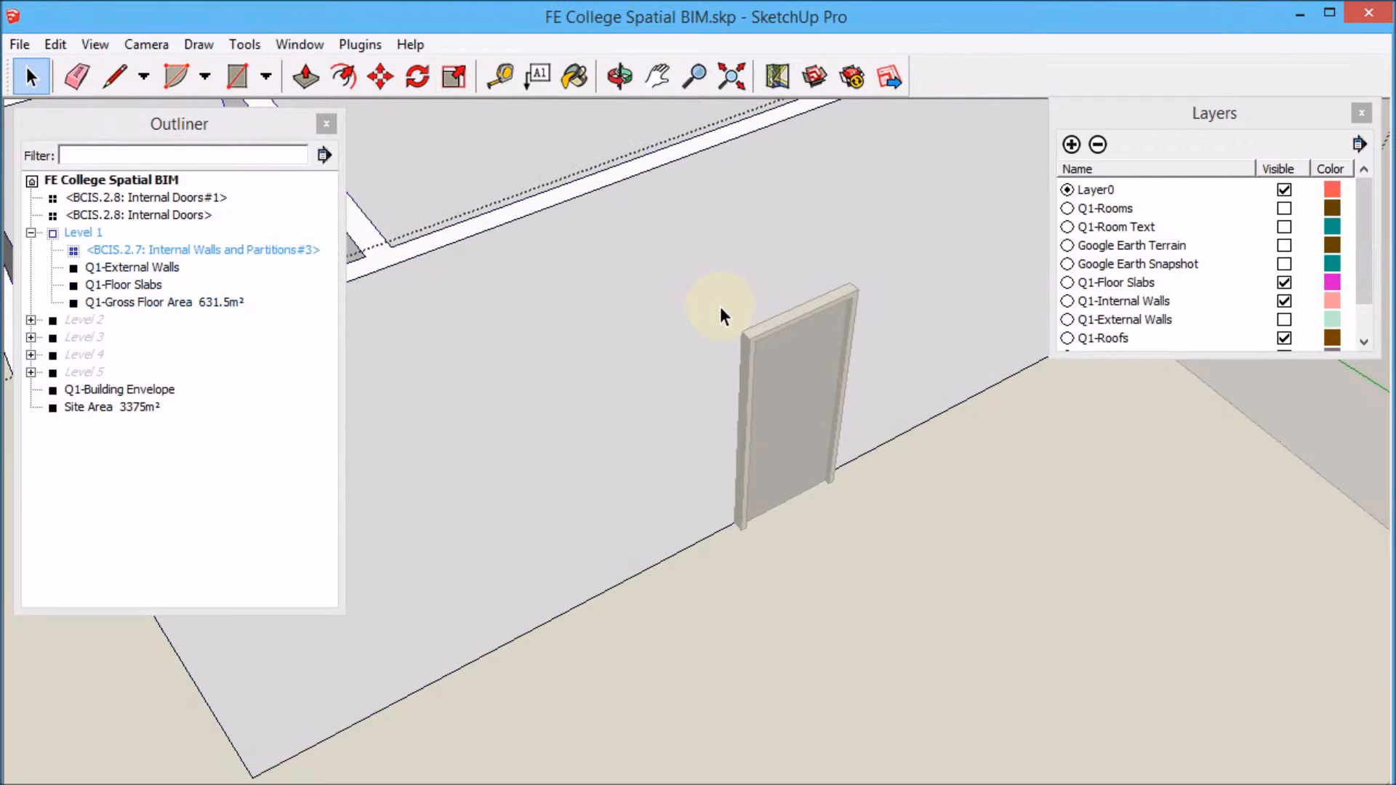
click(720, 307)
click(237, 77)
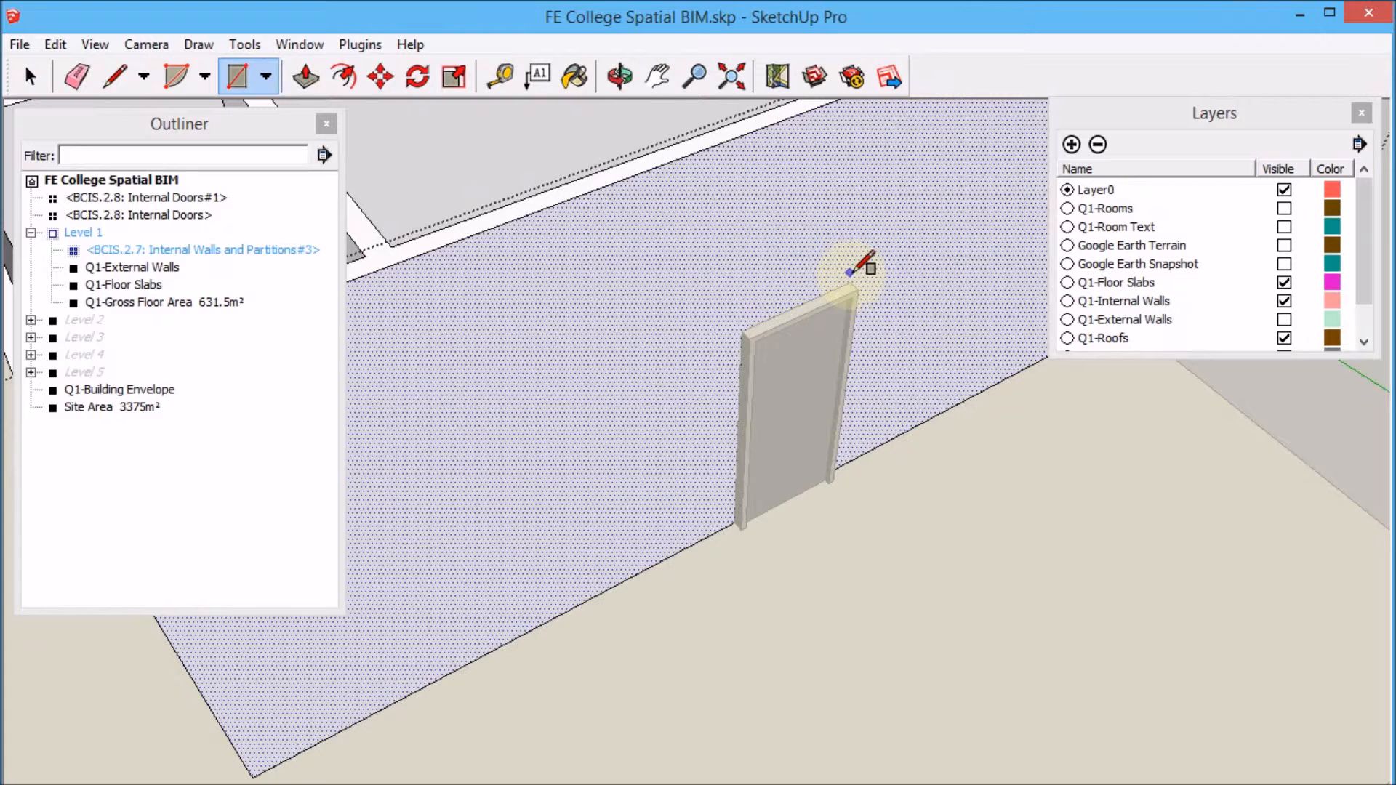
click(850, 283)
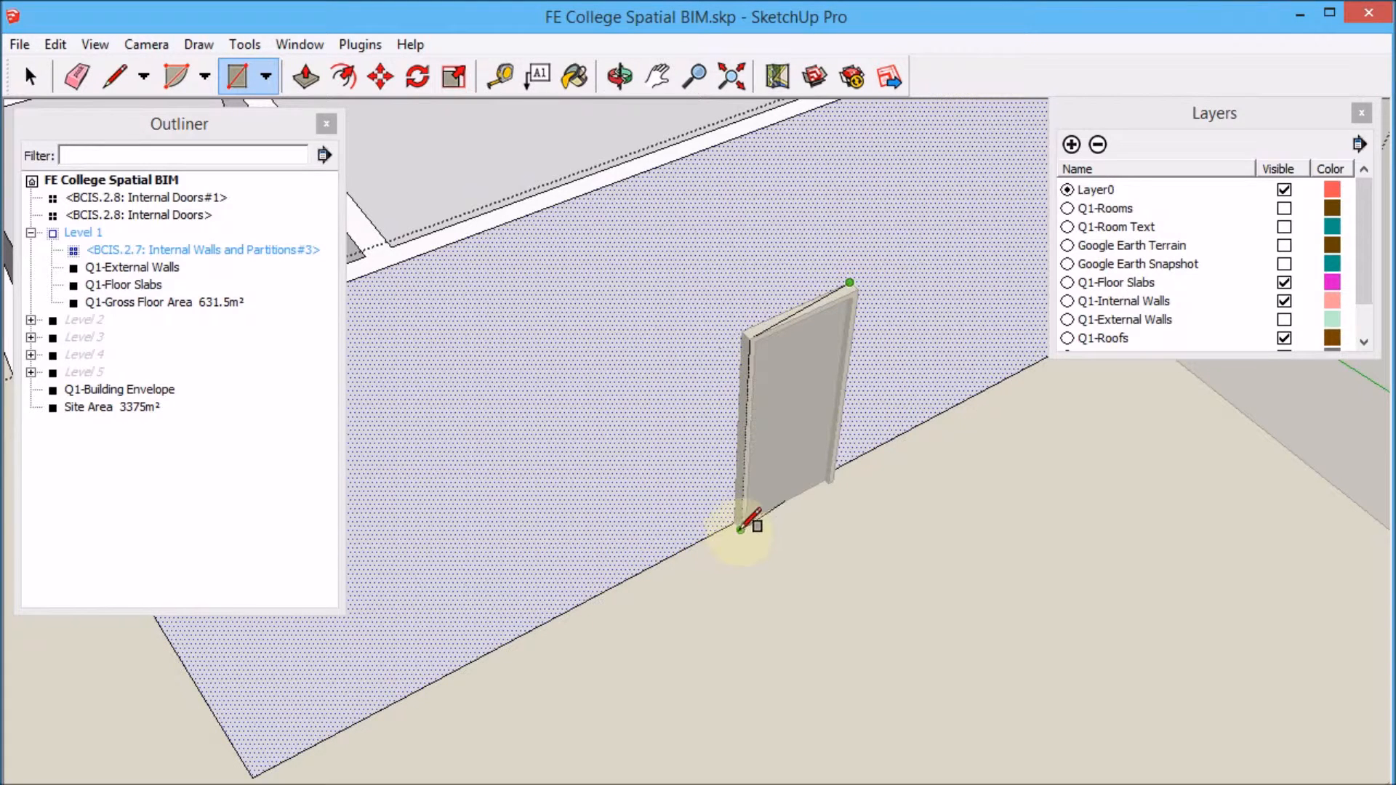
click(735, 523)
click(31, 77)
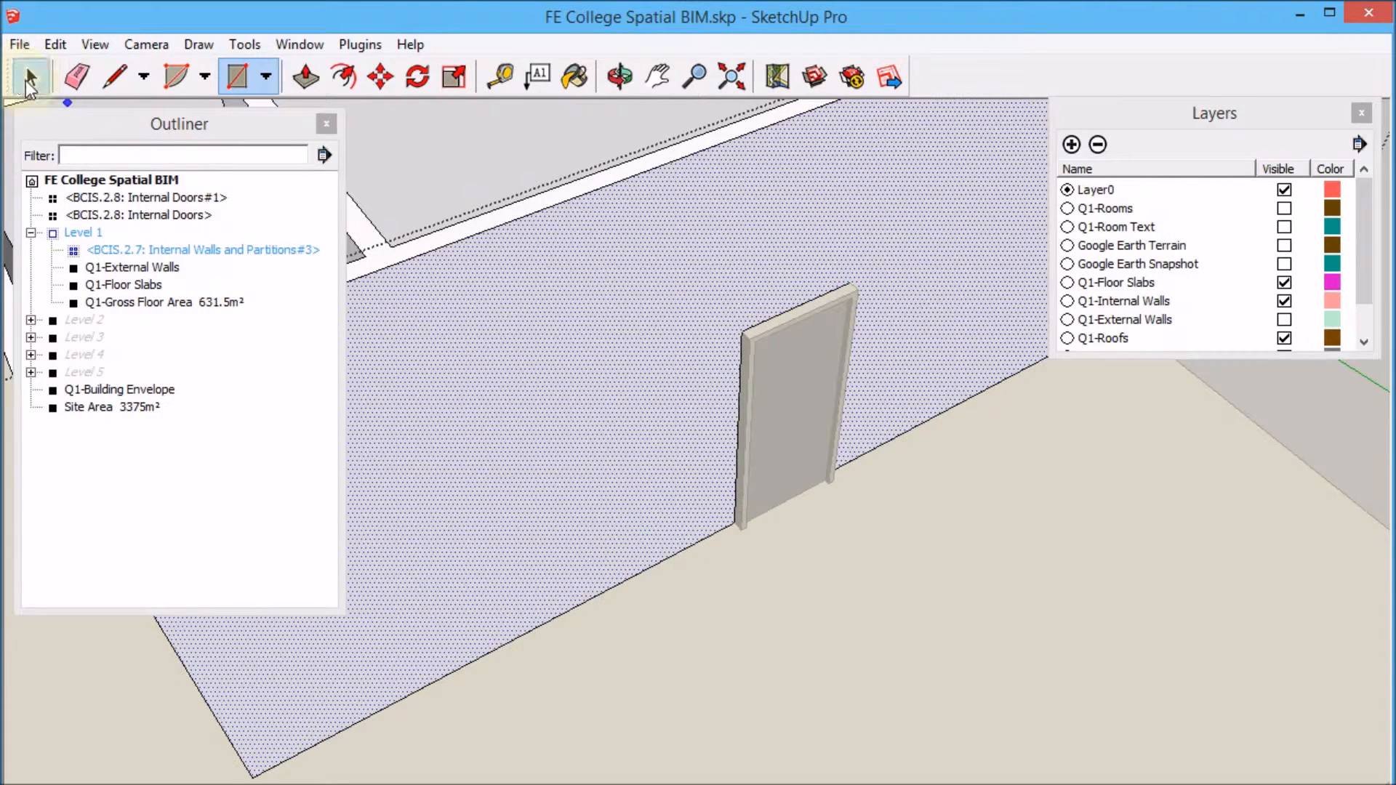
click(820, 430)
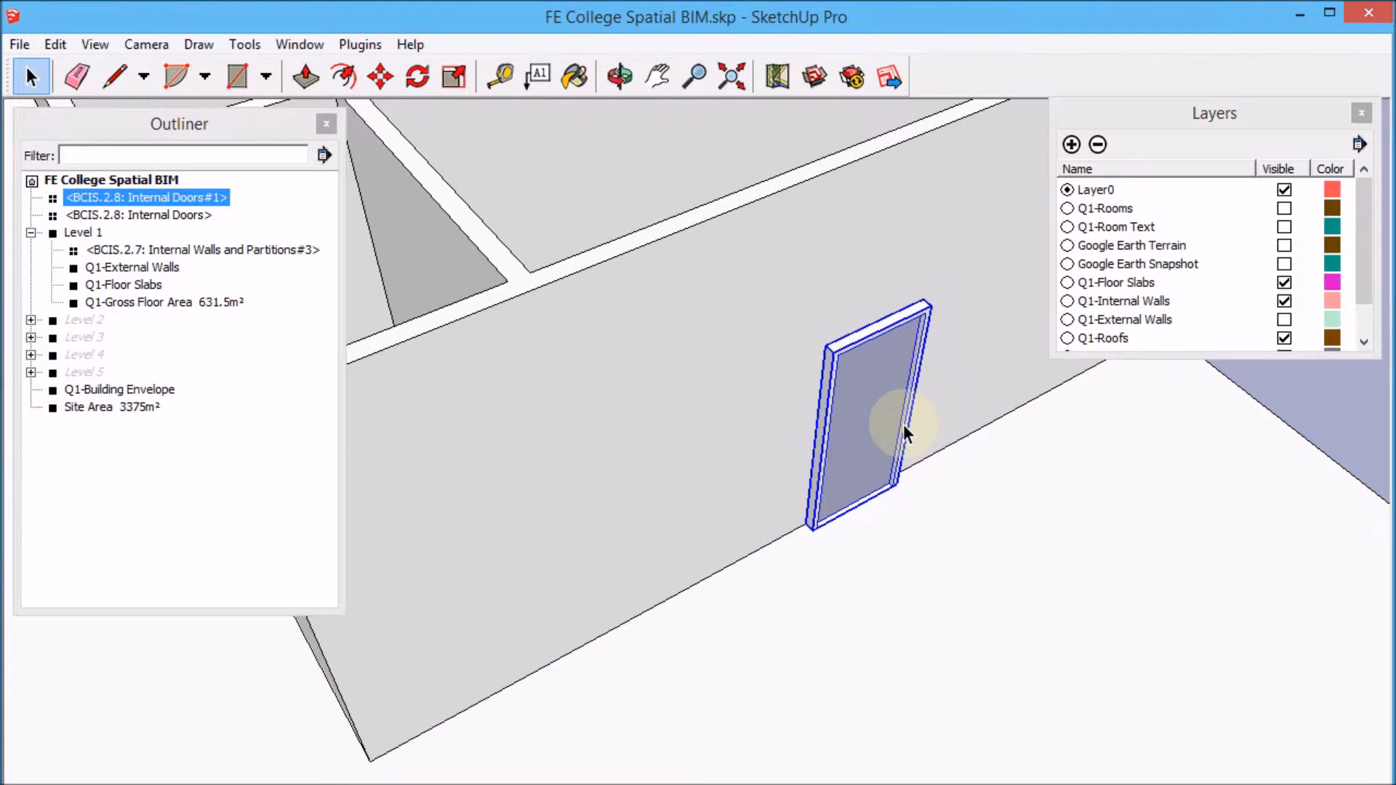
Hide the copied door, then push the door-outline face through the internal wall to cut an opening.
right_click(889, 406)
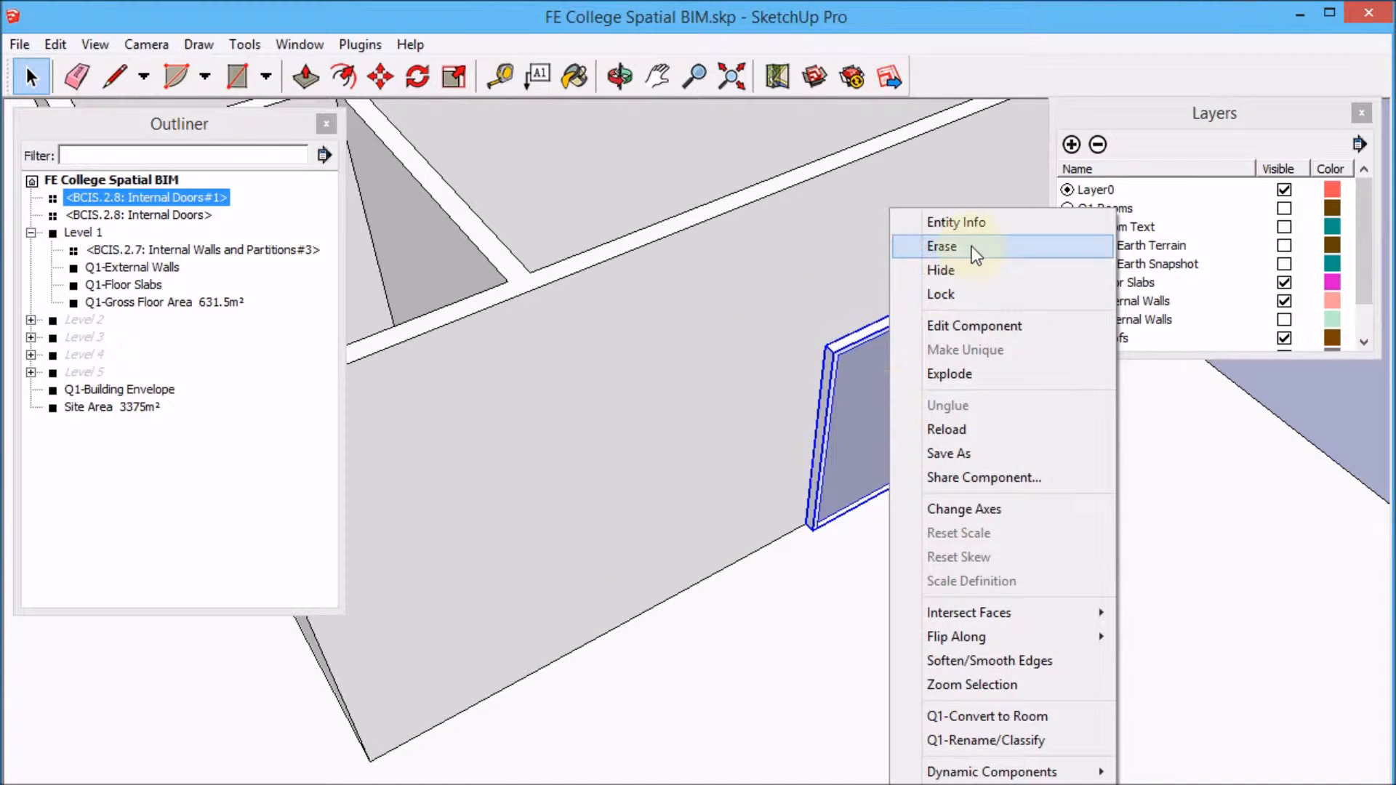
click(963, 272)
double_click(870, 393)
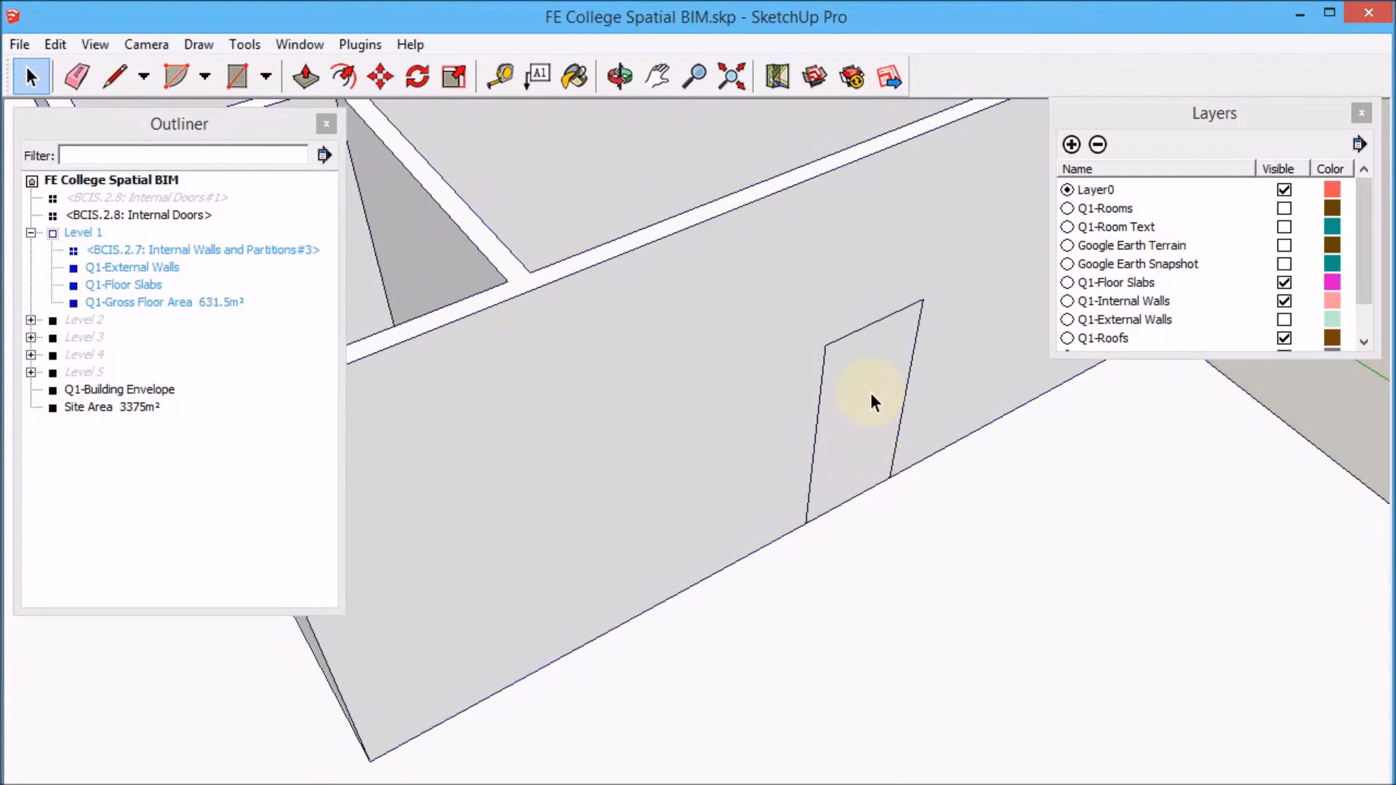
double_click(871, 393)
click(867, 394)
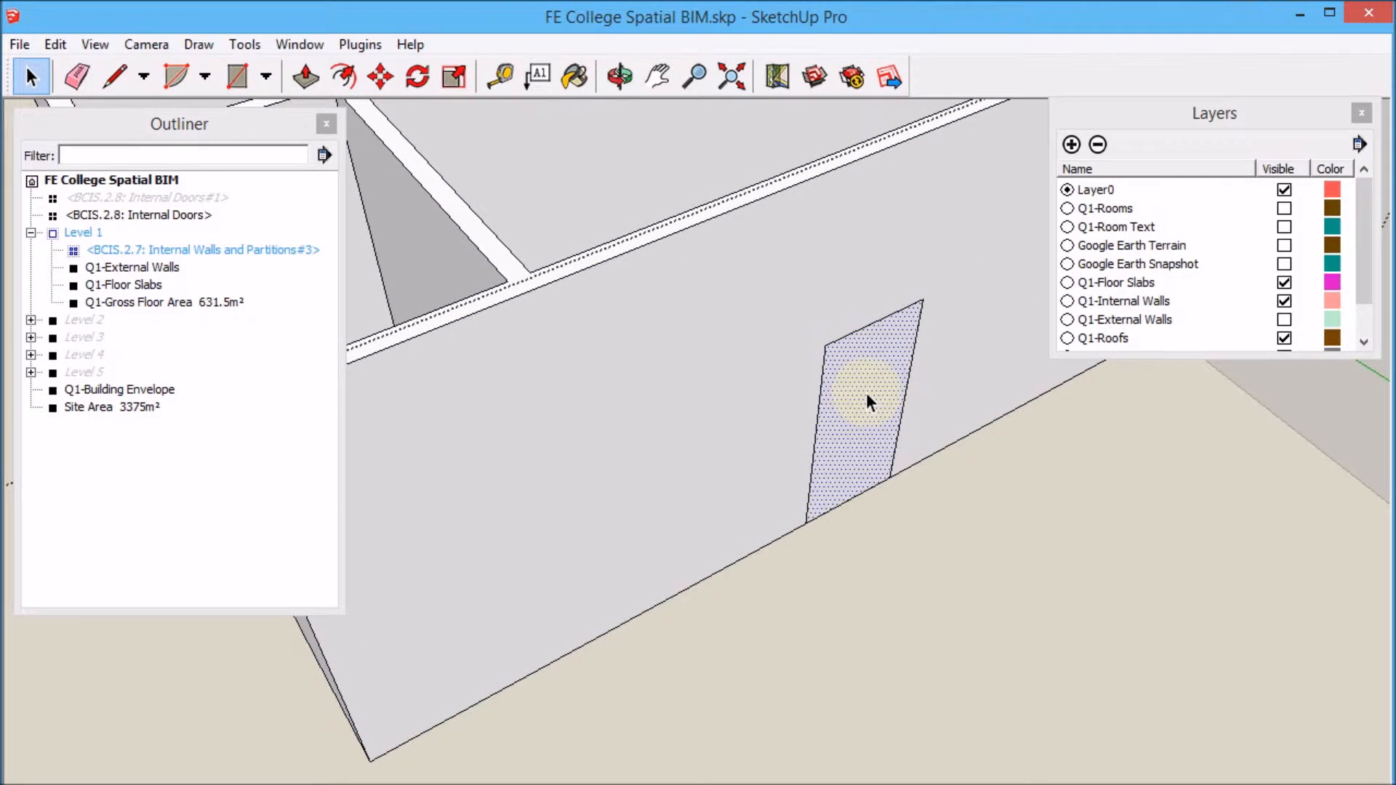
key(p)
drag(866, 392, 835, 268)
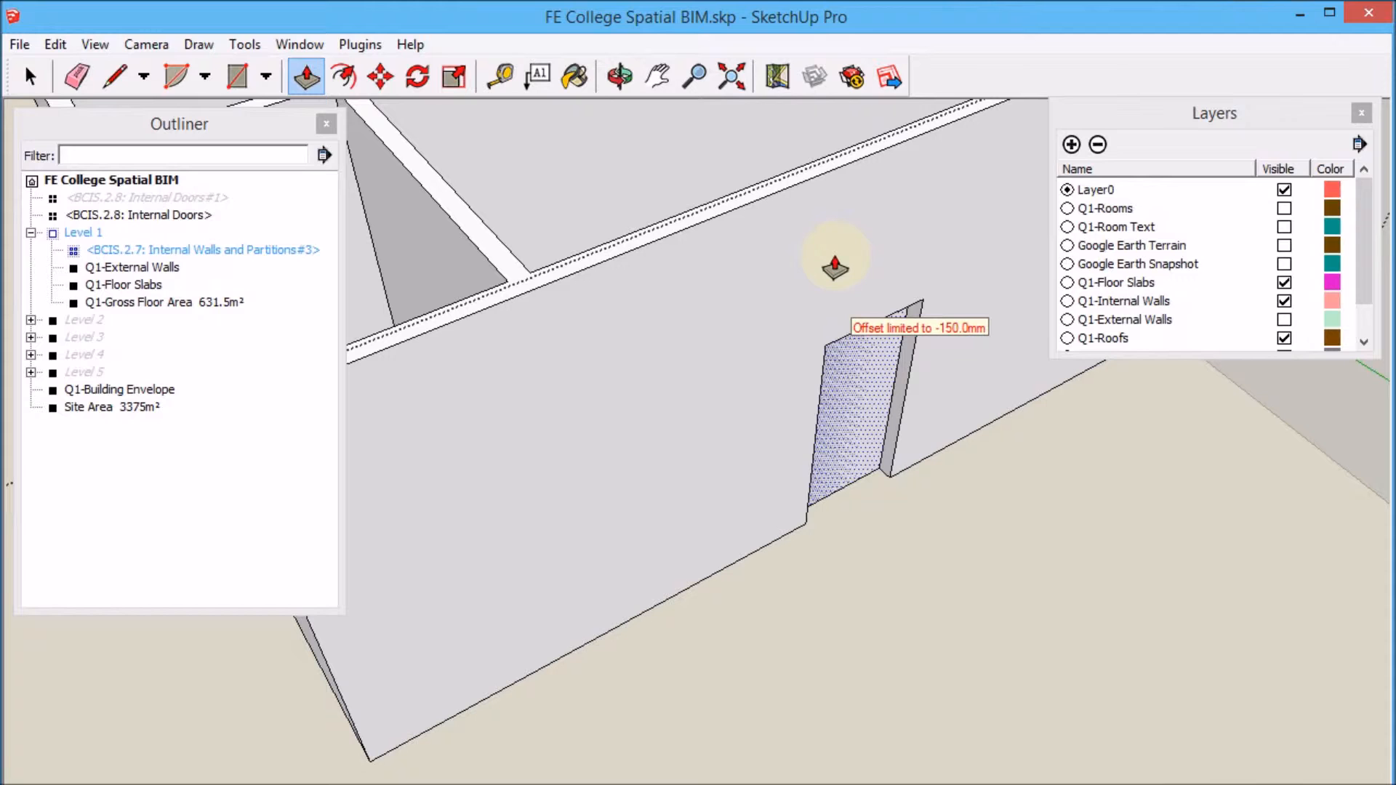
drag(835, 268, 828, 268)
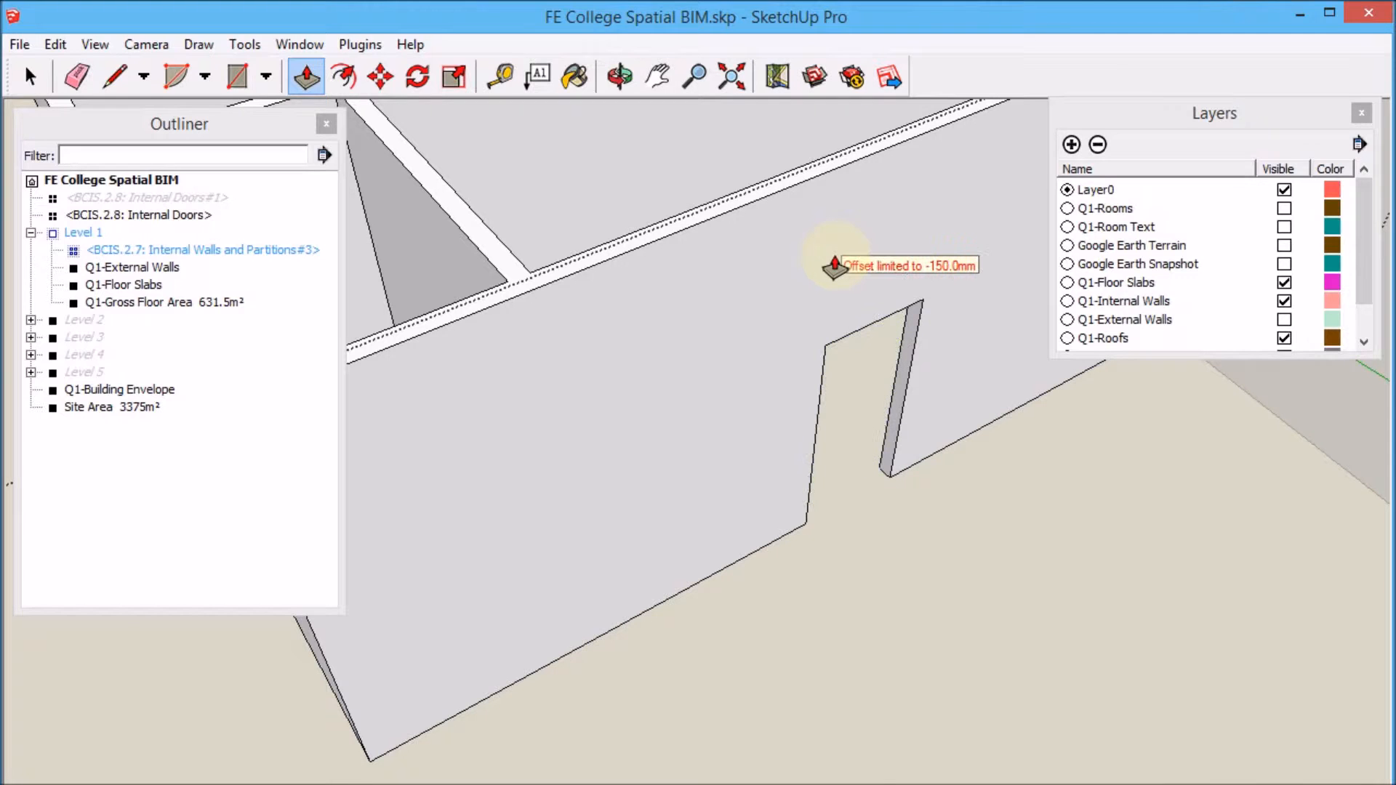
click(31, 77)
Unhide the last hidden door so it sits back in the new opening.
click(55, 44)
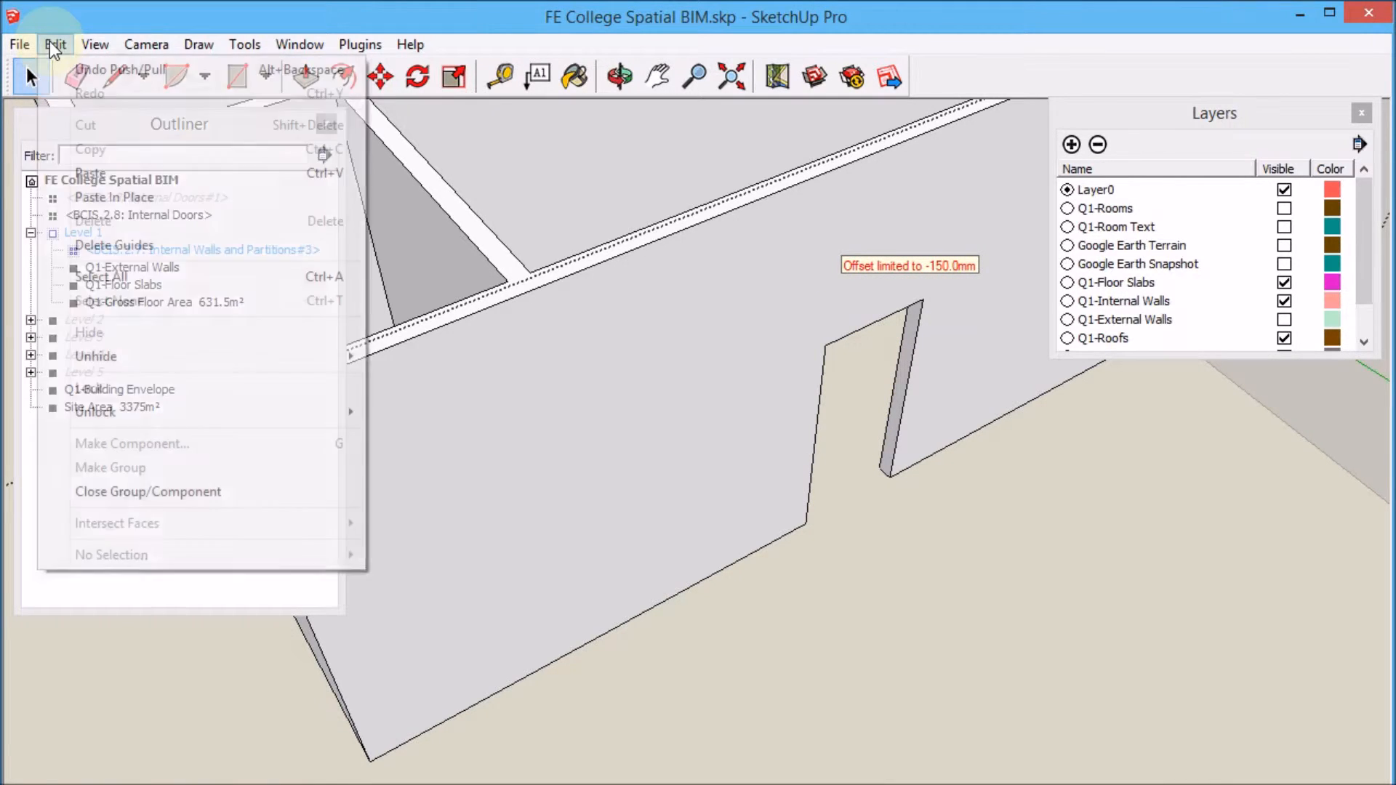
mouse_move(140, 360)
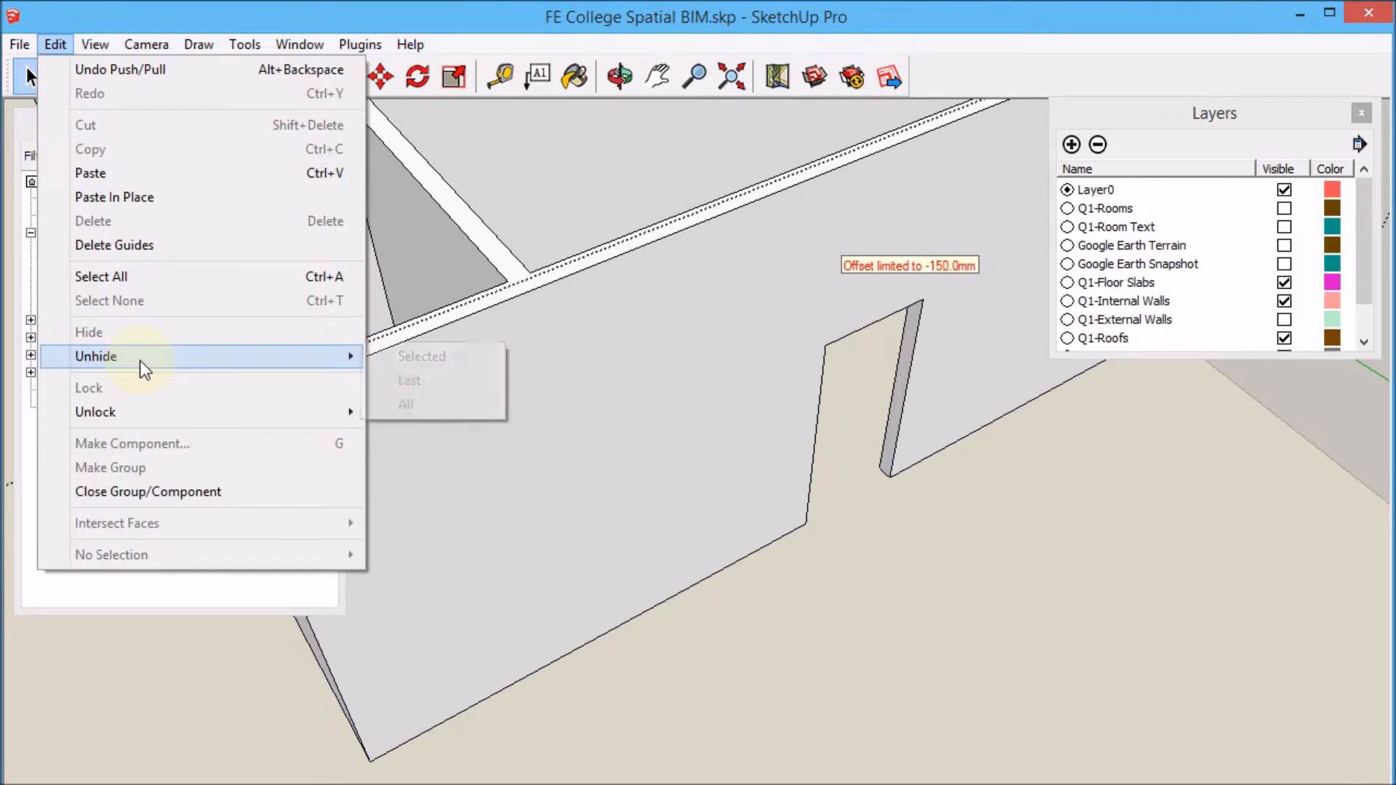
click(401, 375)
scroll(893, 320, up, 1)
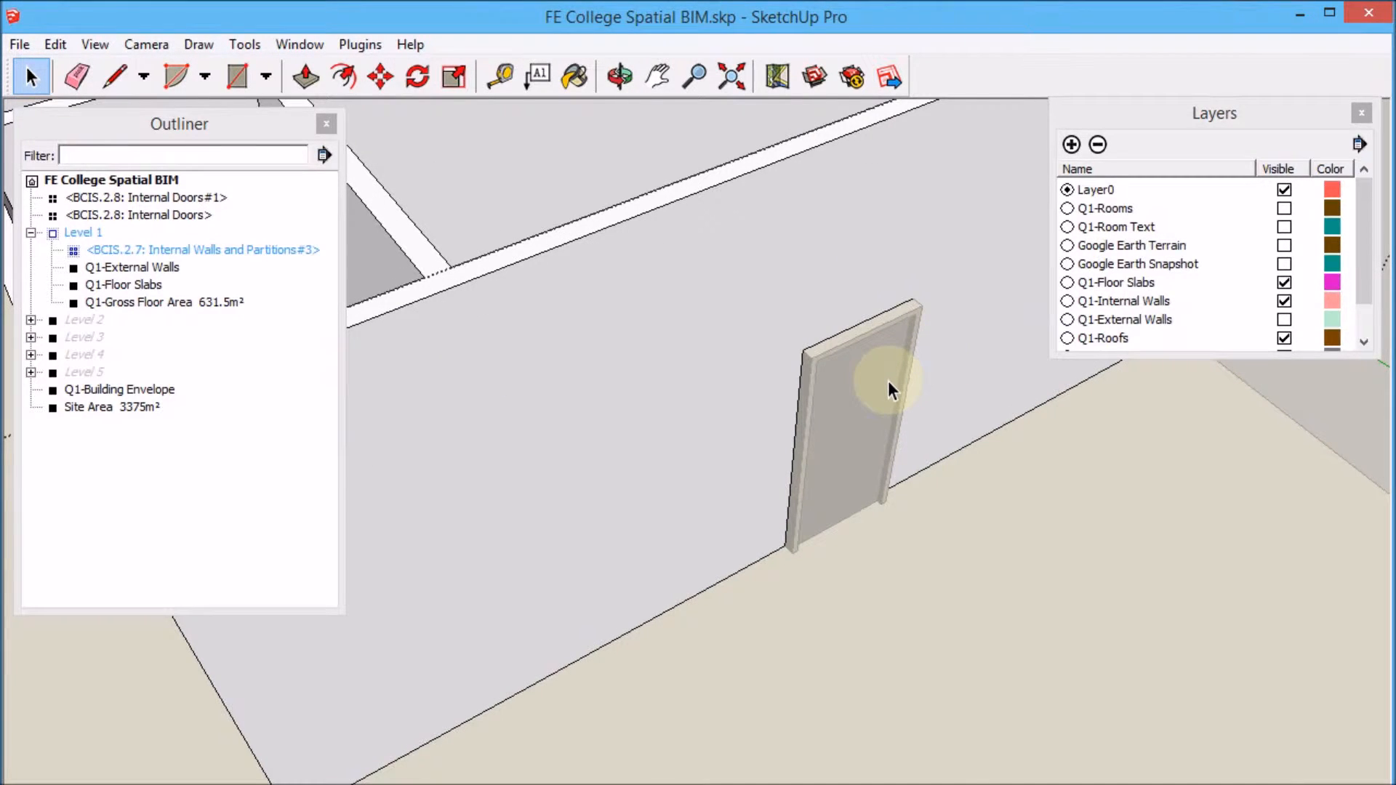
middle_drag(888, 381, 778, 347)
click(778, 347)
click(785, 344)
key(m)
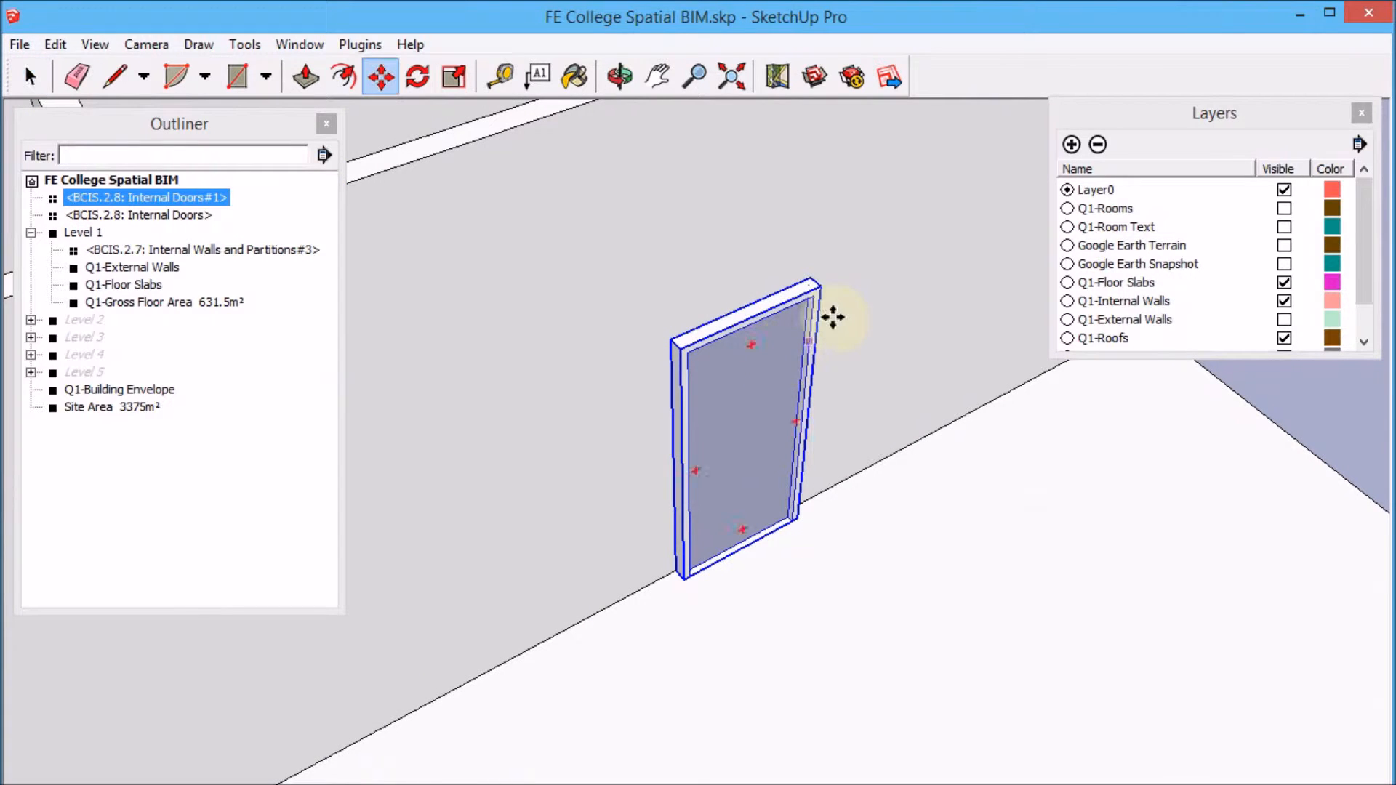
click(818, 282)
key(Escape)
click(29, 76)
Show the Q1-External Walls layer around the block of rooms.
scroll(613, 325, down, 2)
scroll(792, 378, down, 5)
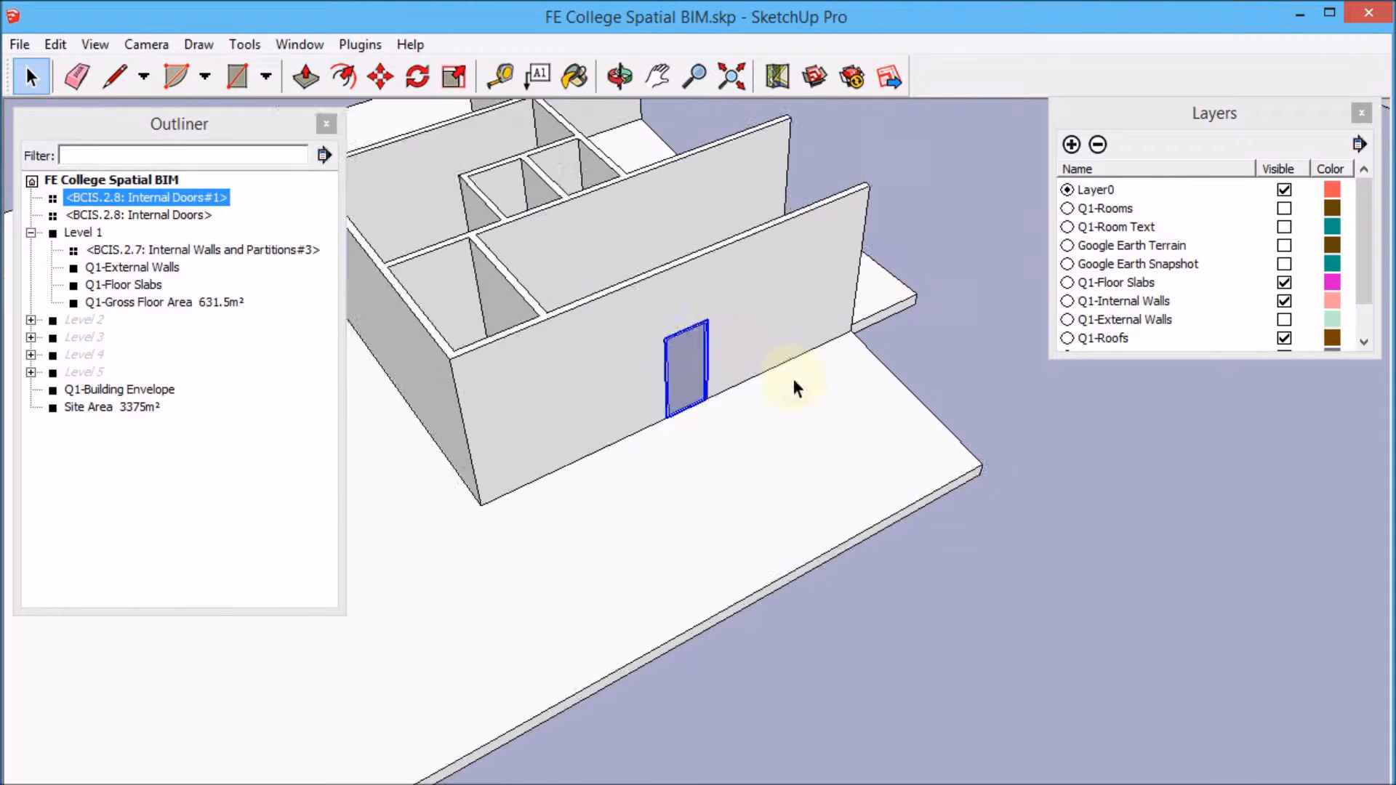
click(1150, 542)
middle_drag(881, 561, 1161, 525)
click(609, 729)
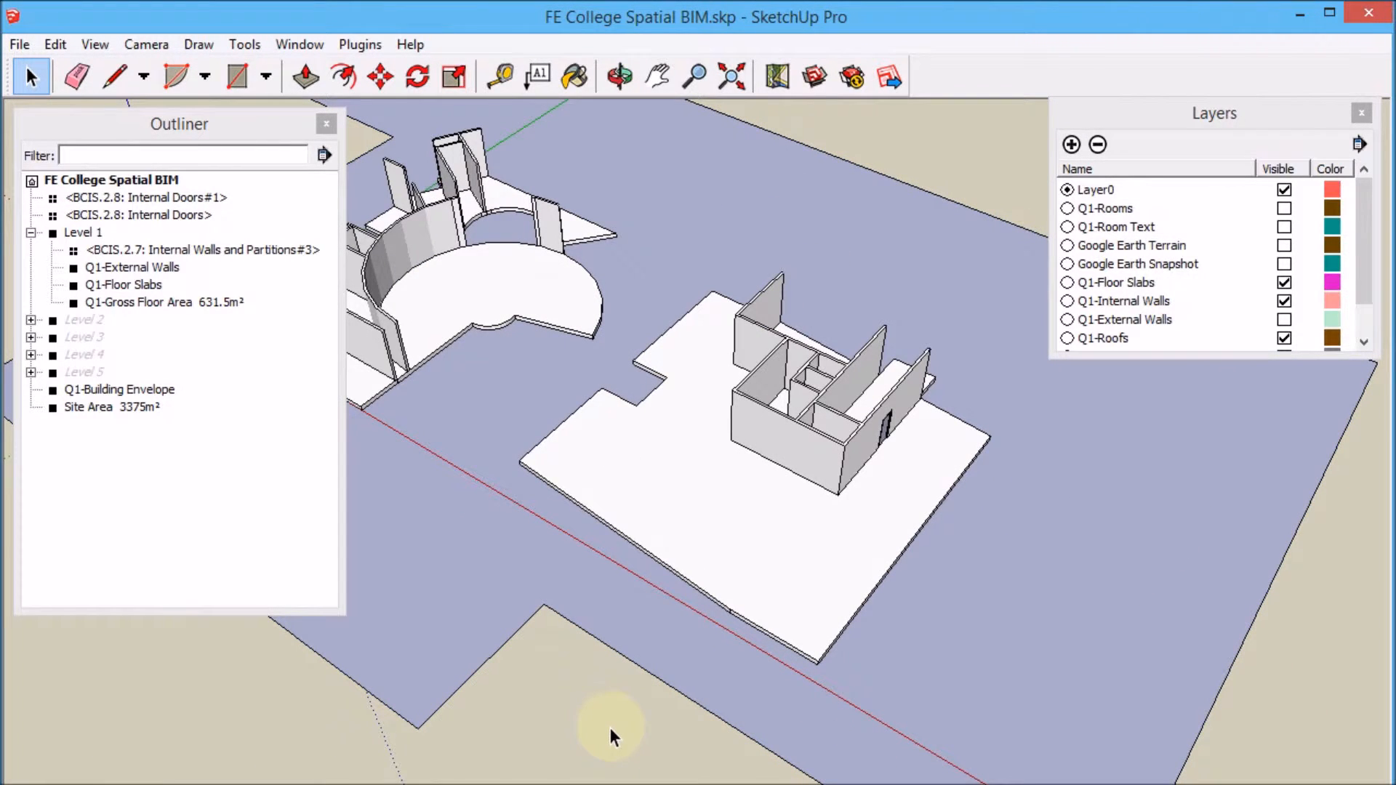
scroll(952, 473, up, 5)
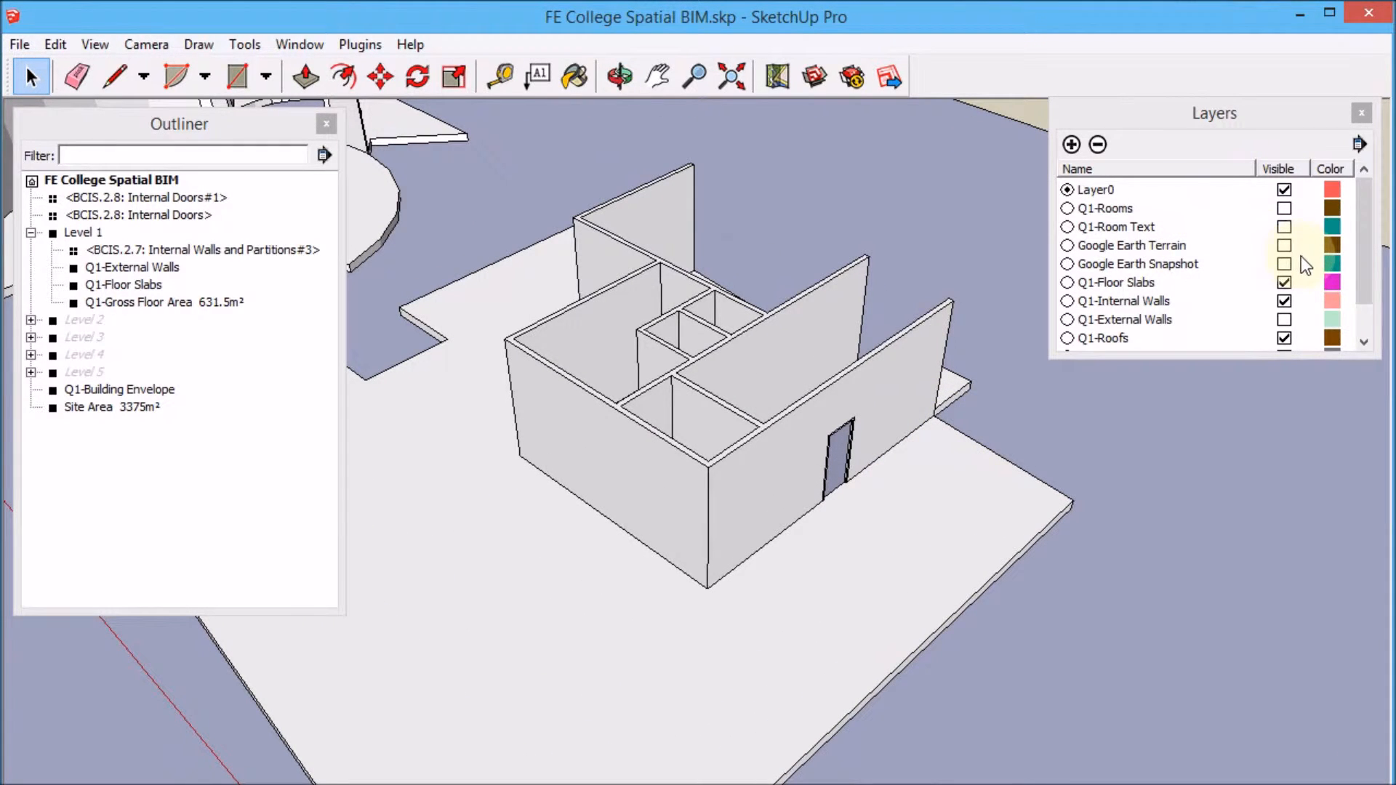
click(1285, 319)
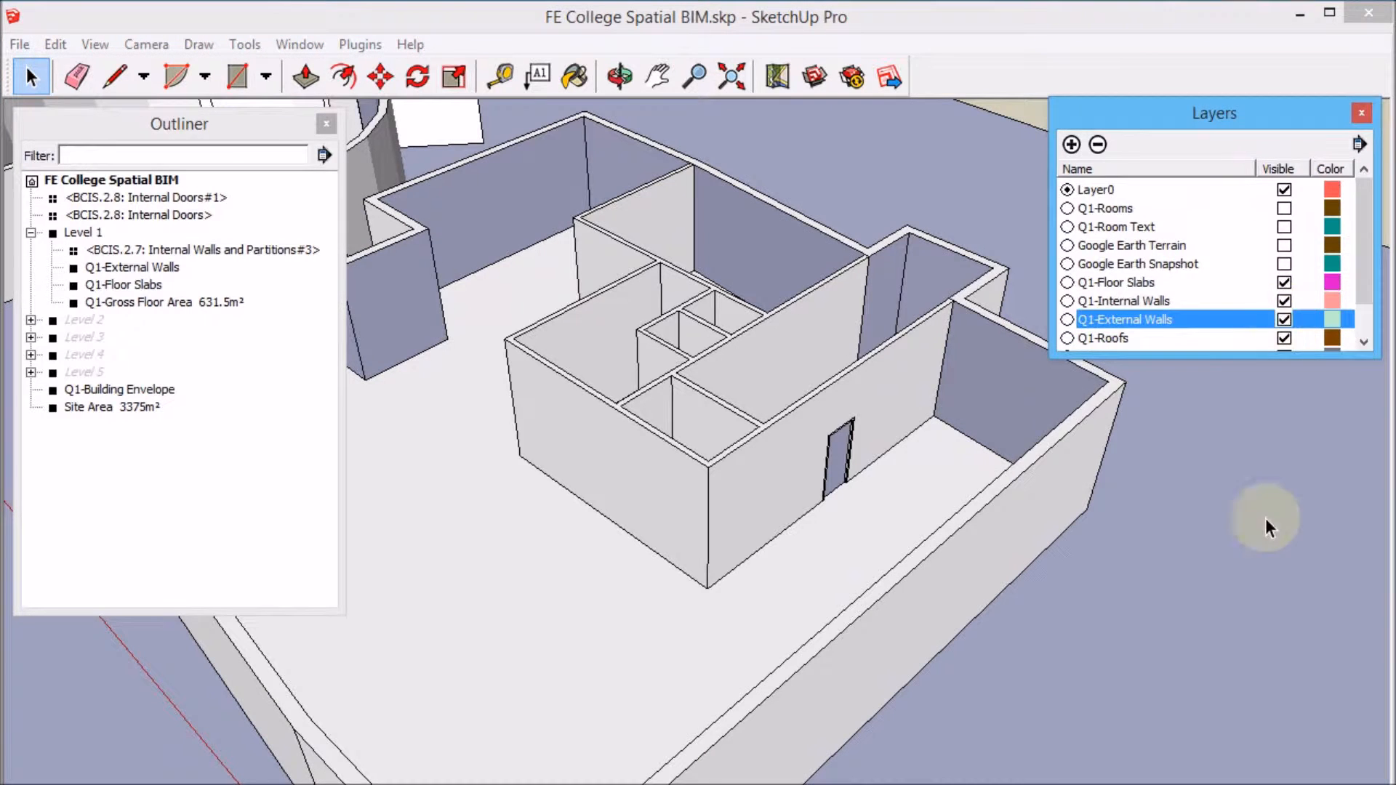
Open the Level 1 group and the external walls for editing at the outer wall's long face.
scroll(830, 288, down, 1)
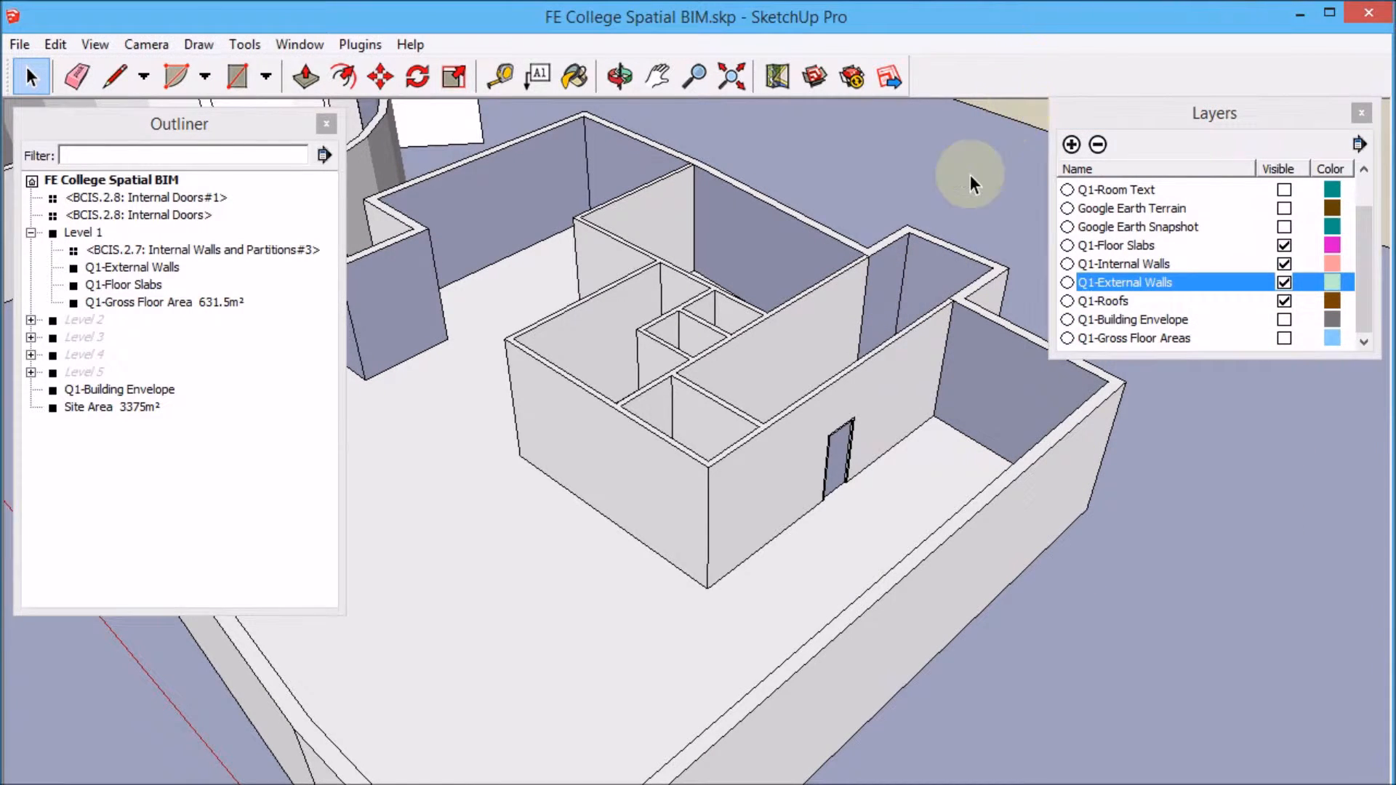
scroll(971, 175, down, 5)
scroll(807, 278, up, 3)
middle_drag(639, 255, 576, 358)
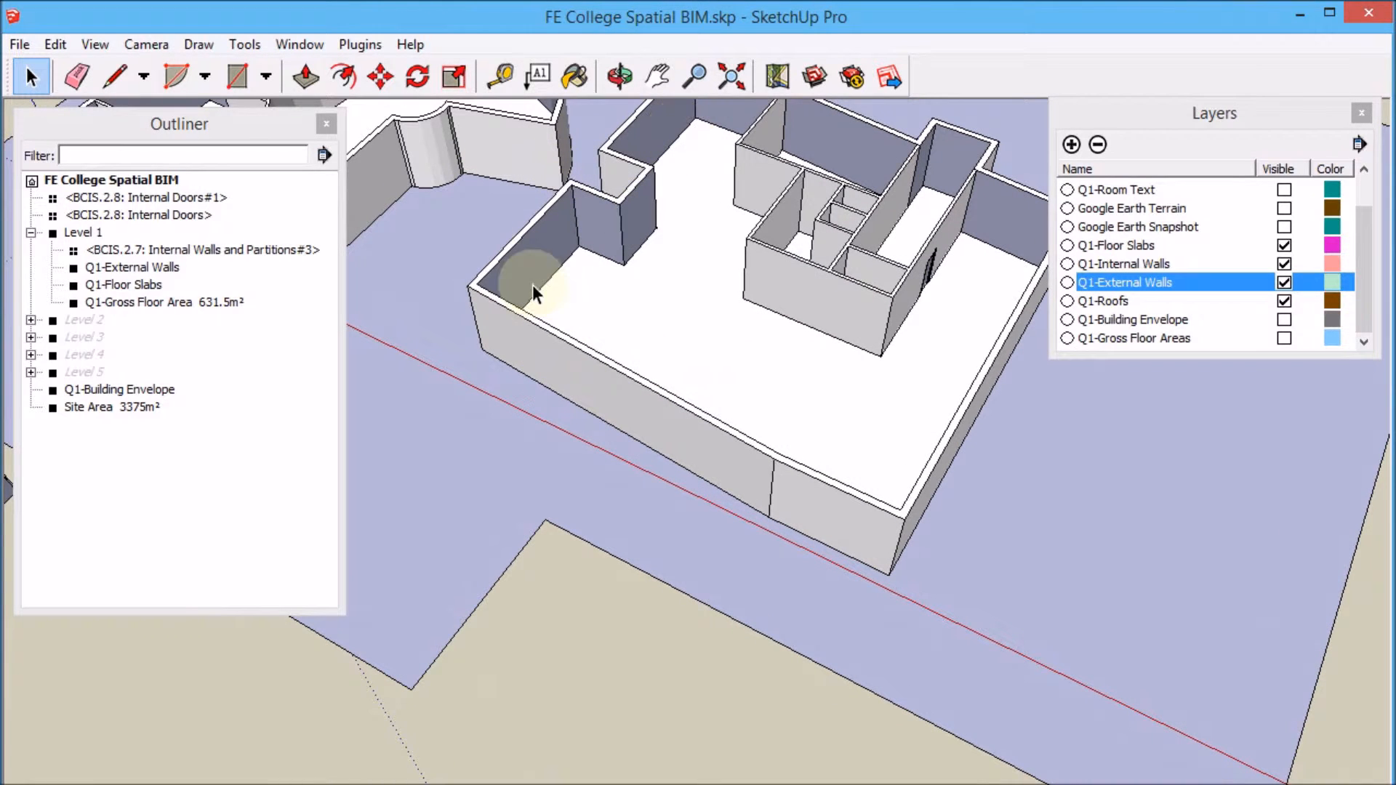
scroll(709, 478, up, 3)
click(720, 464)
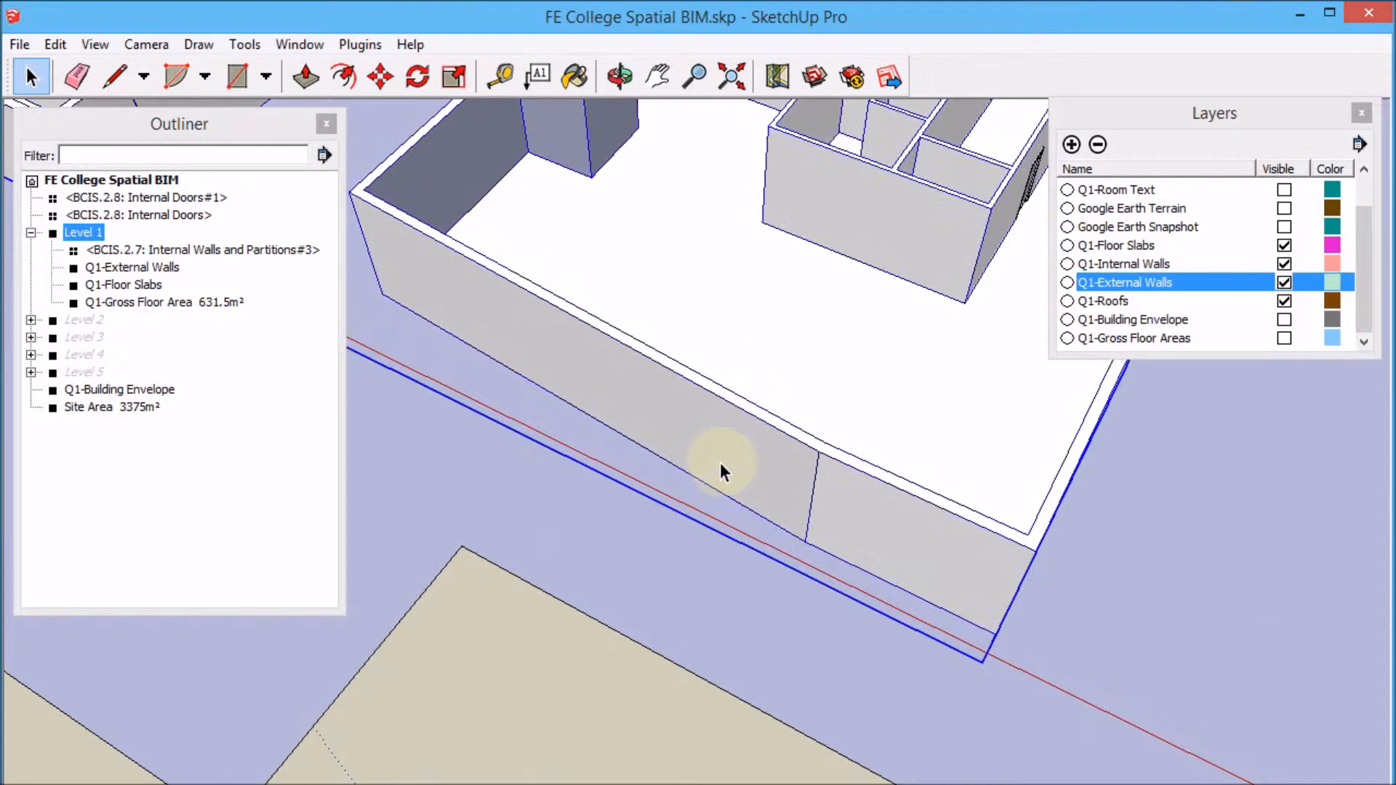
double_click(721, 464)
click(731, 465)
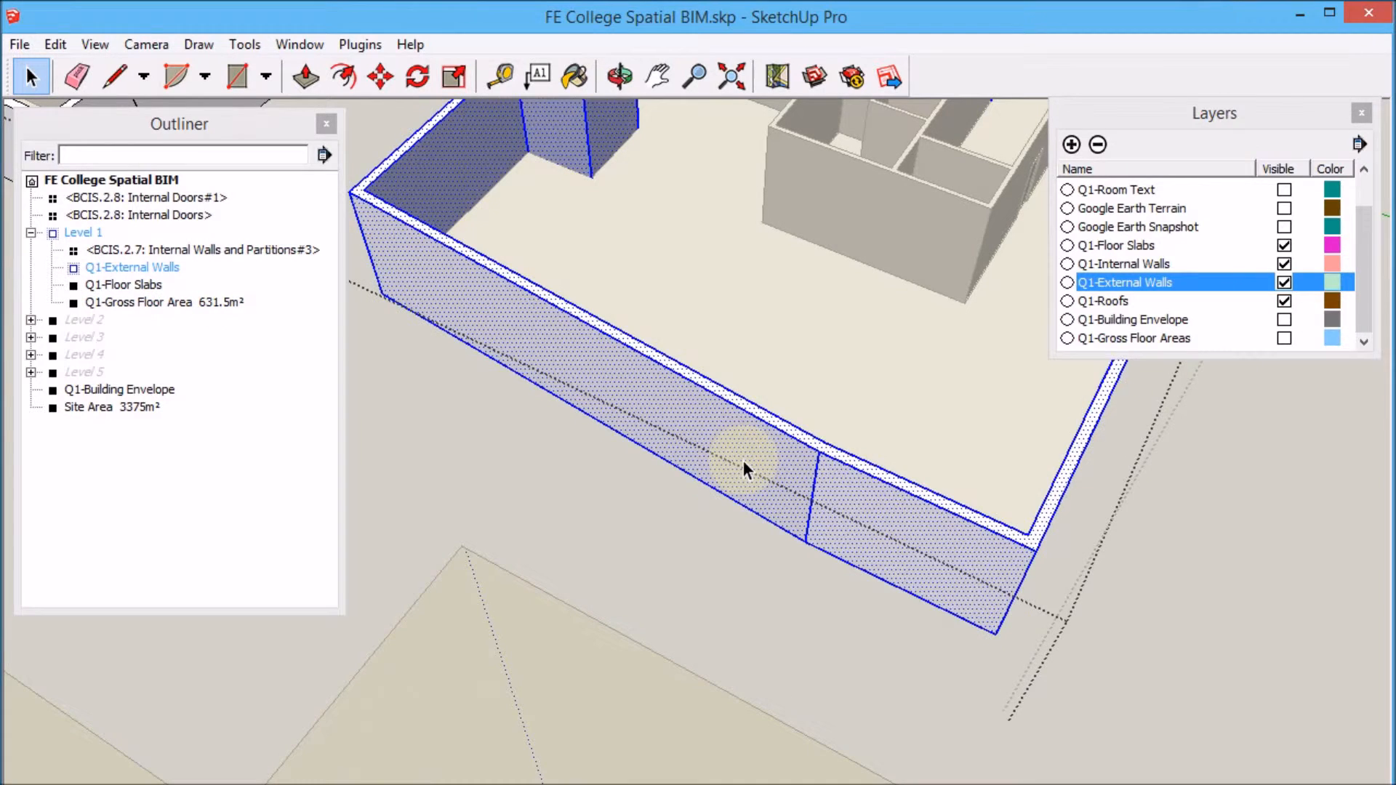
double_click(744, 460)
click(745, 459)
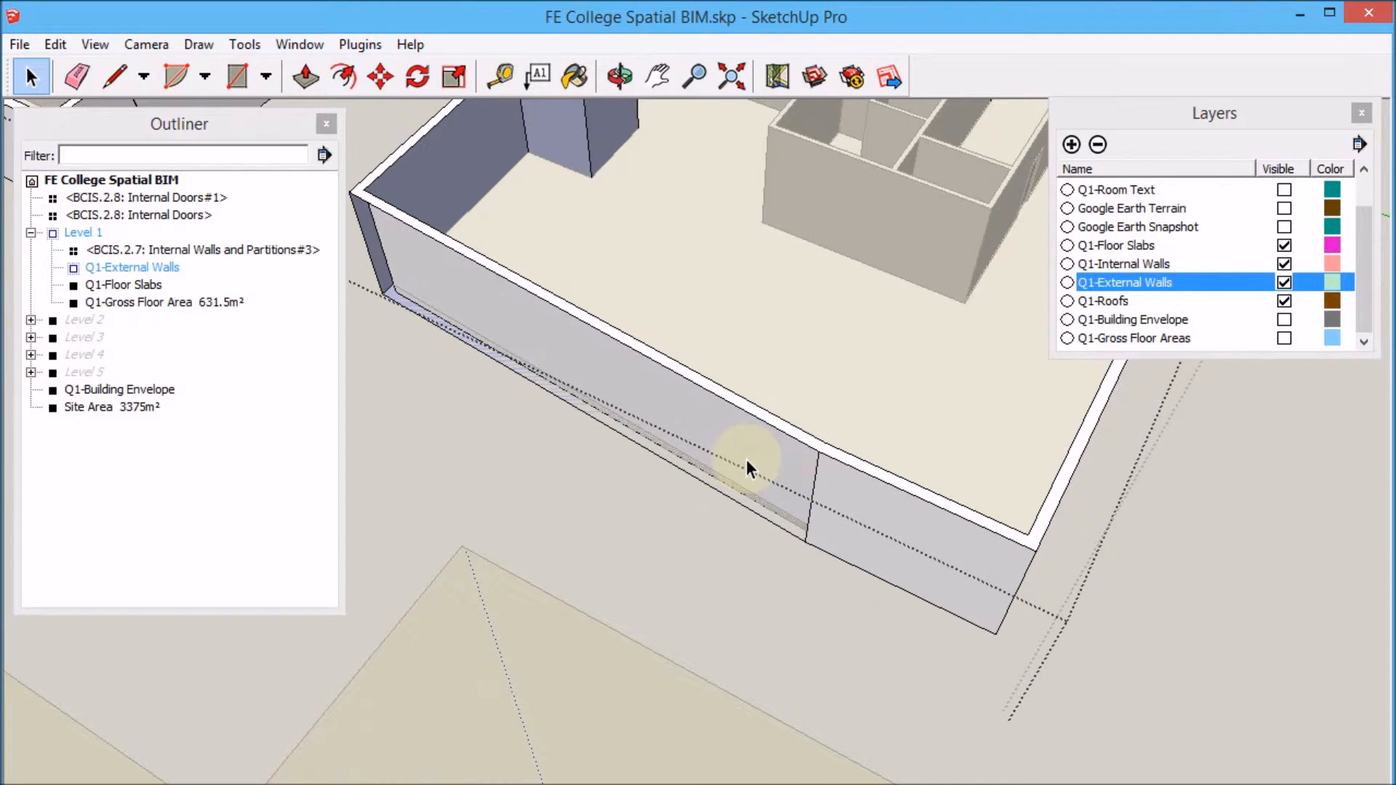
Select and delete the stray edges along the base and corners of the external wall.
click(815, 484)
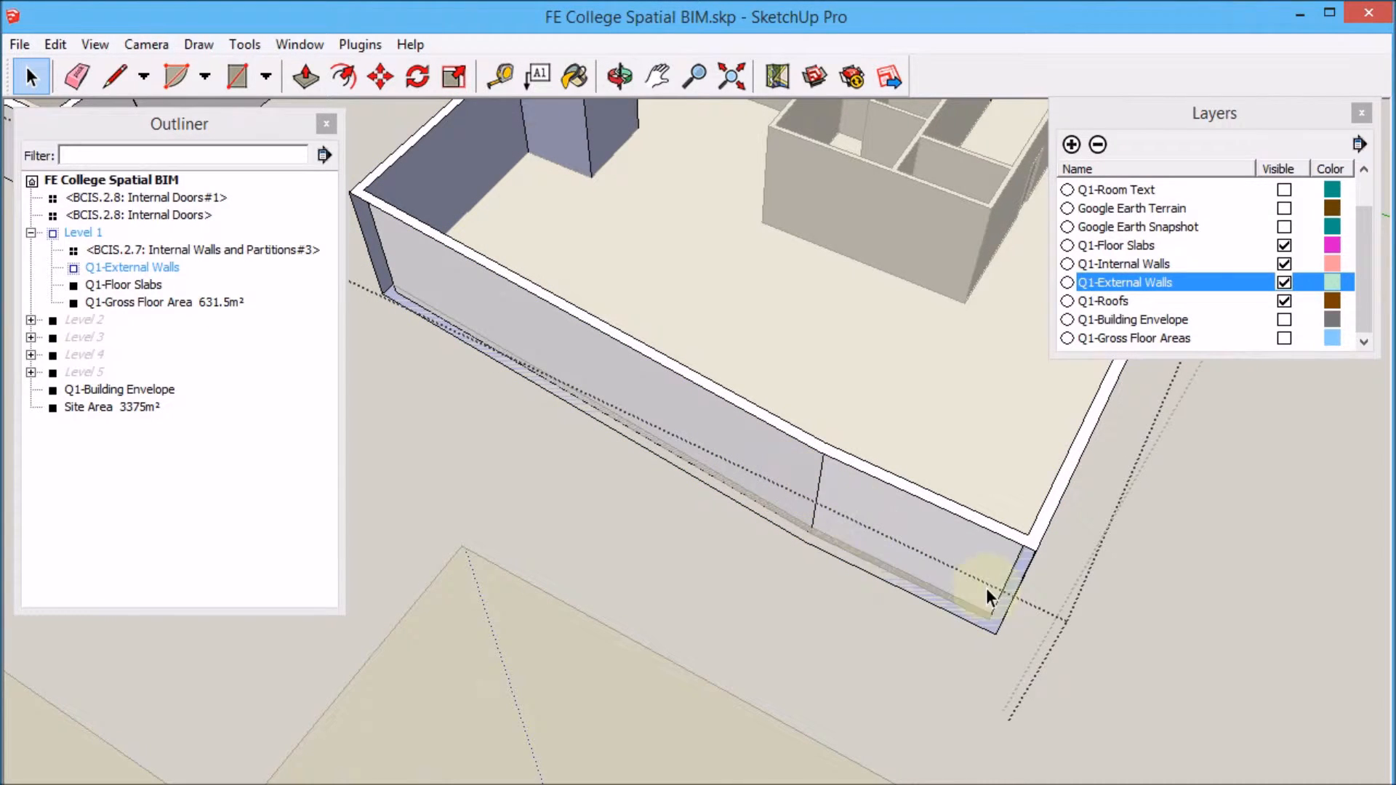
click(785, 560)
click(795, 539)
click(375, 300)
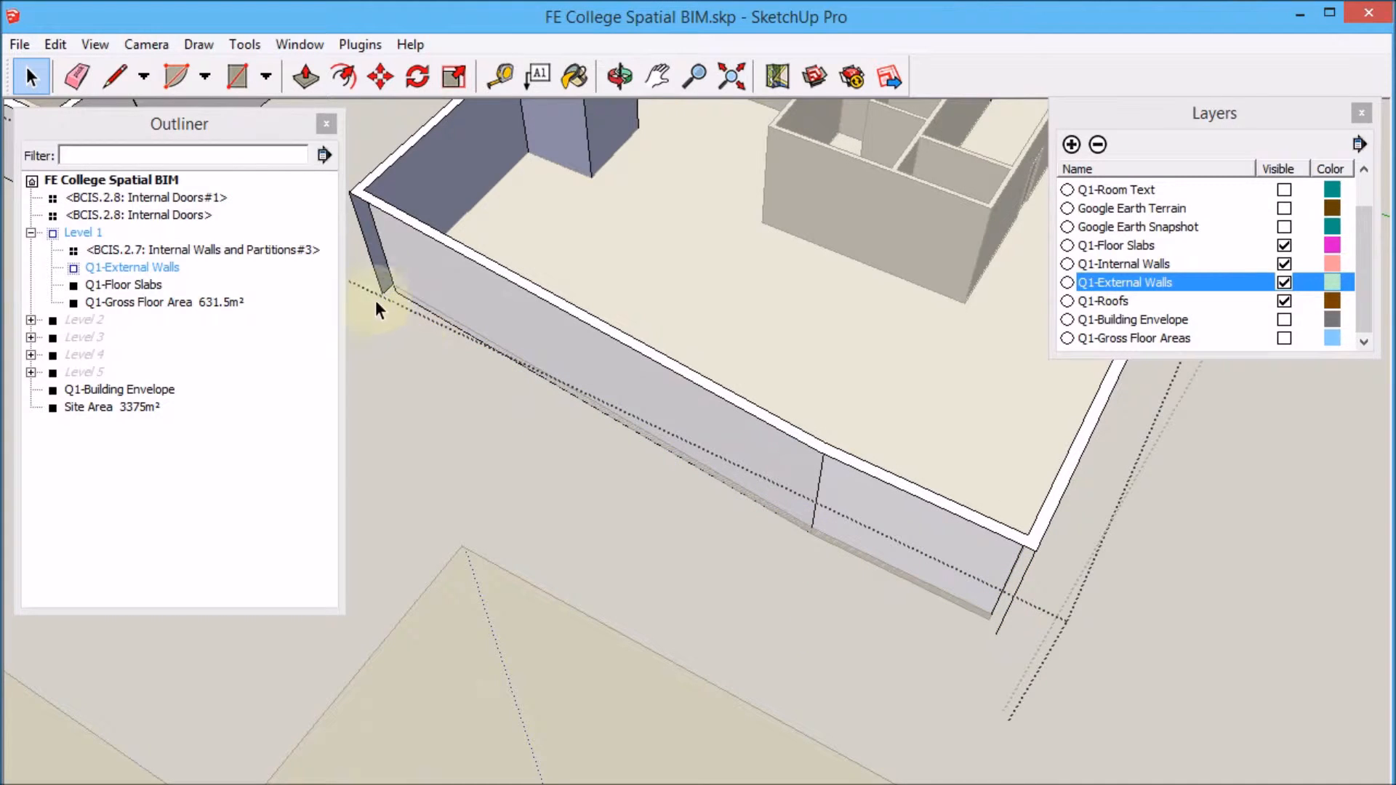
click(373, 256)
click(363, 198)
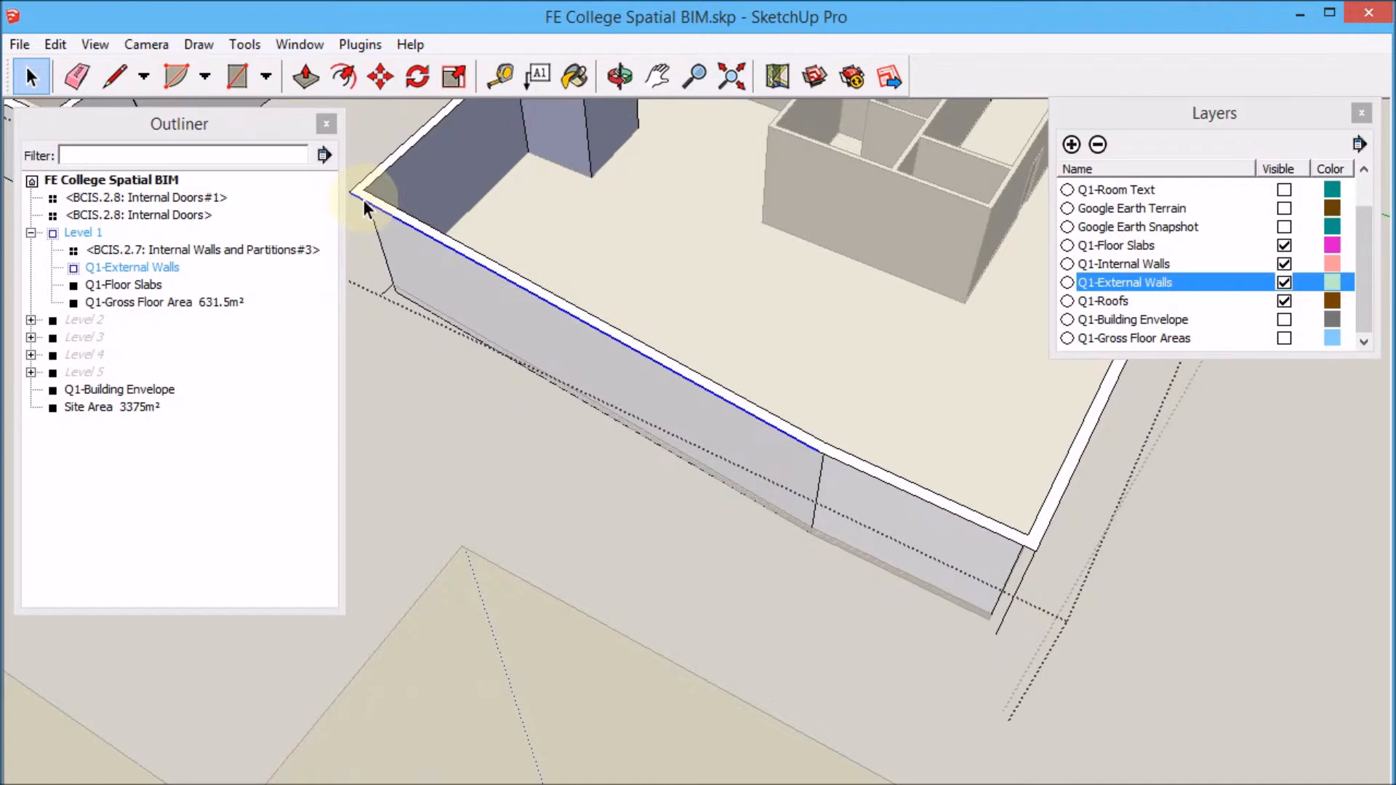
click(385, 211)
click(864, 473)
key(Delete)
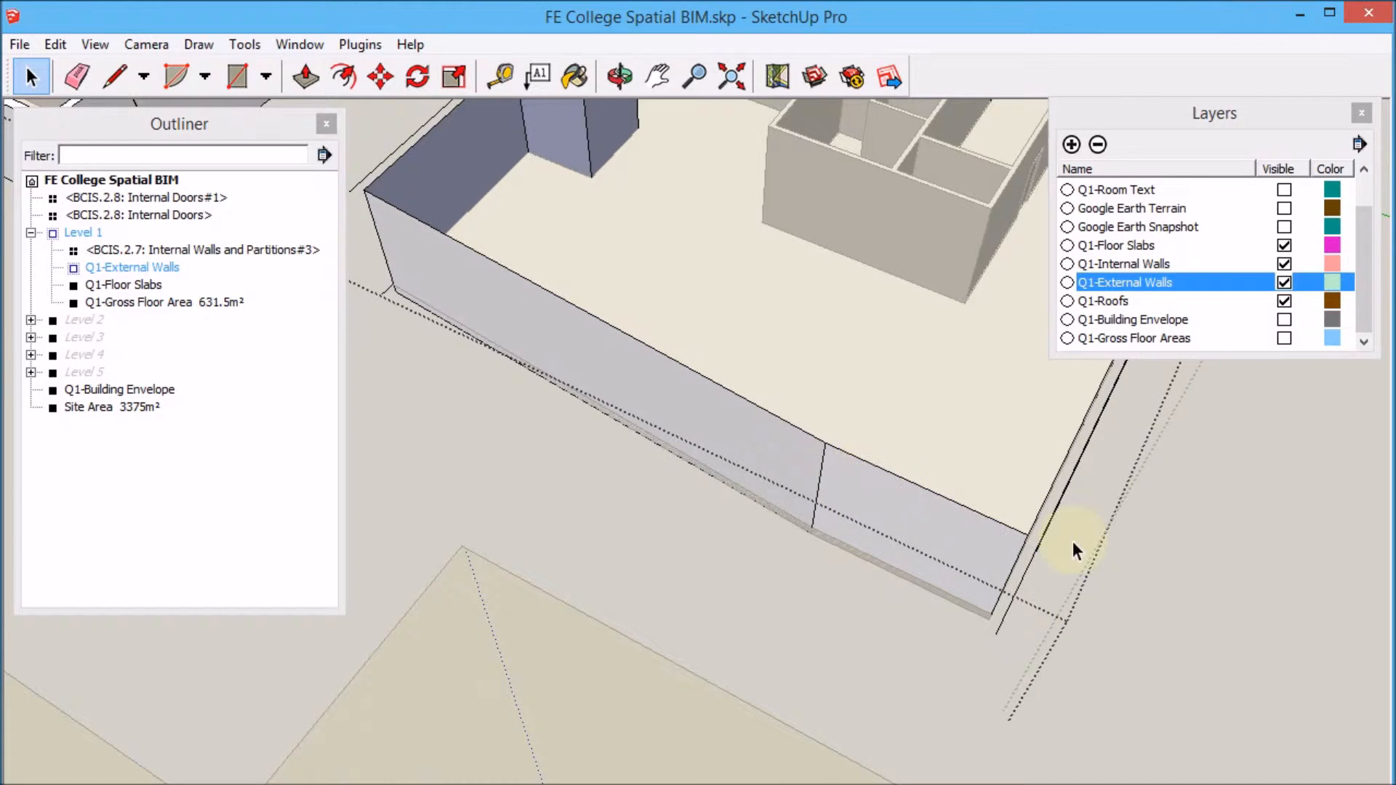
click(1024, 570)
key(Delete)
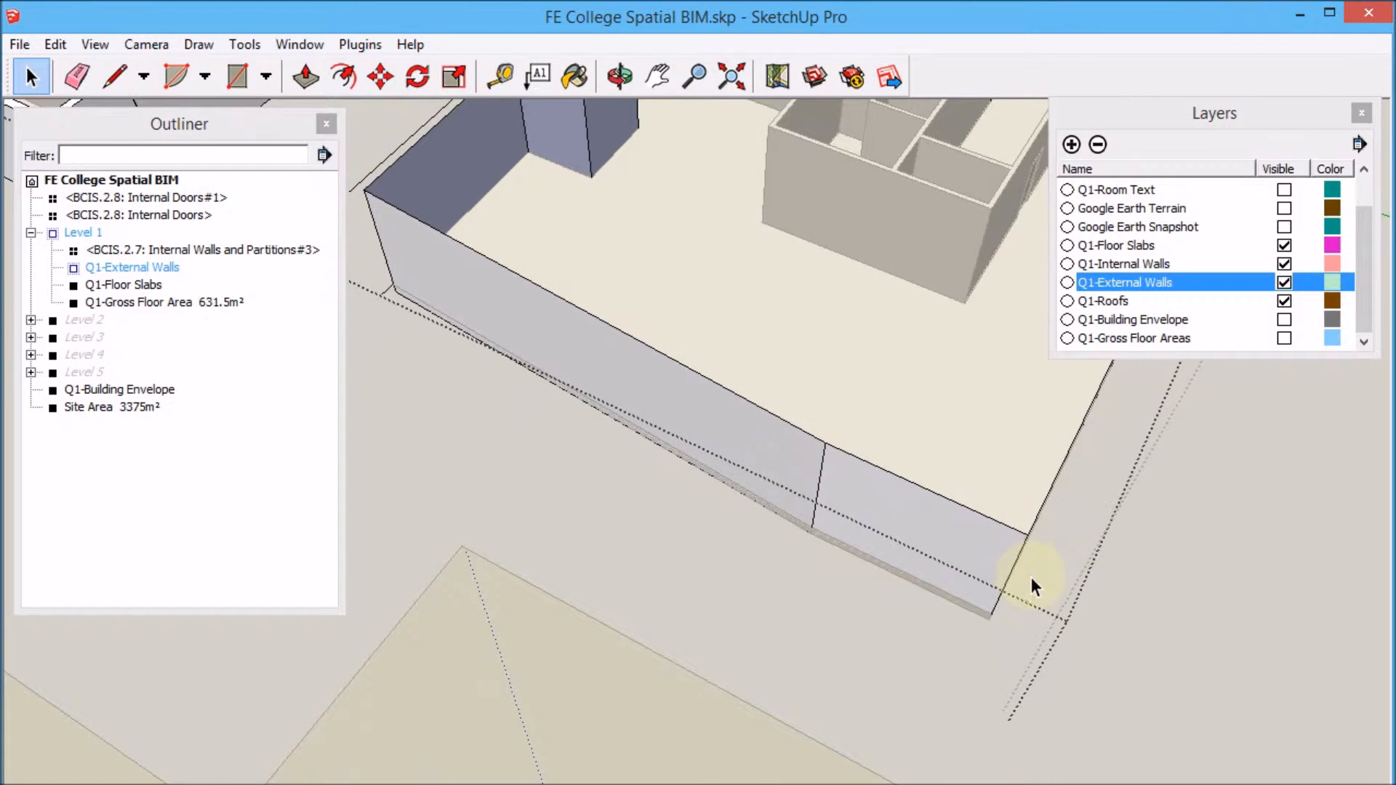
Delete the remaining stray edges at the far end of the external wall.
middle_drag(1019, 600, 954, 515)
scroll(982, 613, up, 3)
middle_drag(852, 580, 1063, 749)
scroll(1064, 749, down, 3)
scroll(505, 346, up, 4)
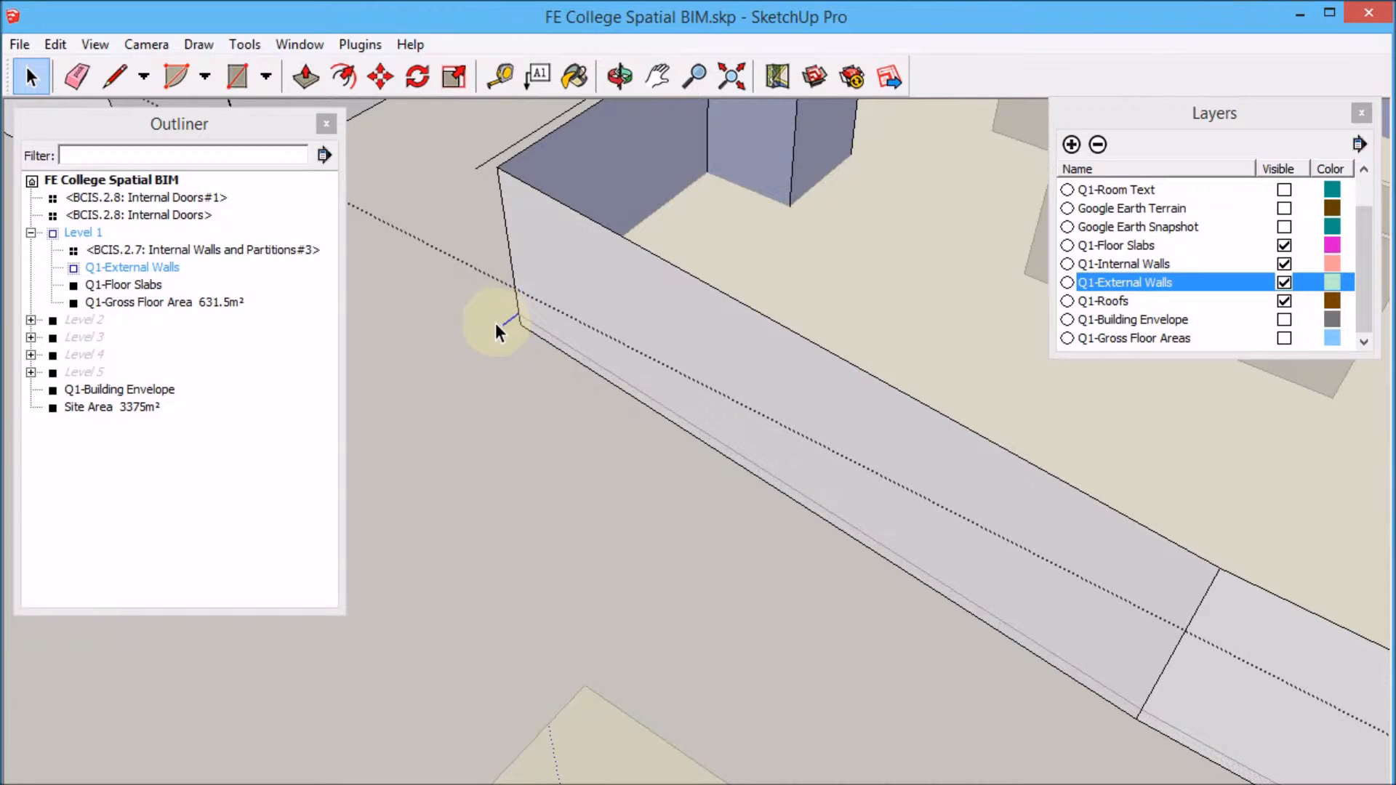
key(Delete)
click(482, 166)
key(Delete)
Select all geometry connected to the external wall face and make it into a new component.
scroll(439, 313, down, 6)
scroll(627, 390, up, 1)
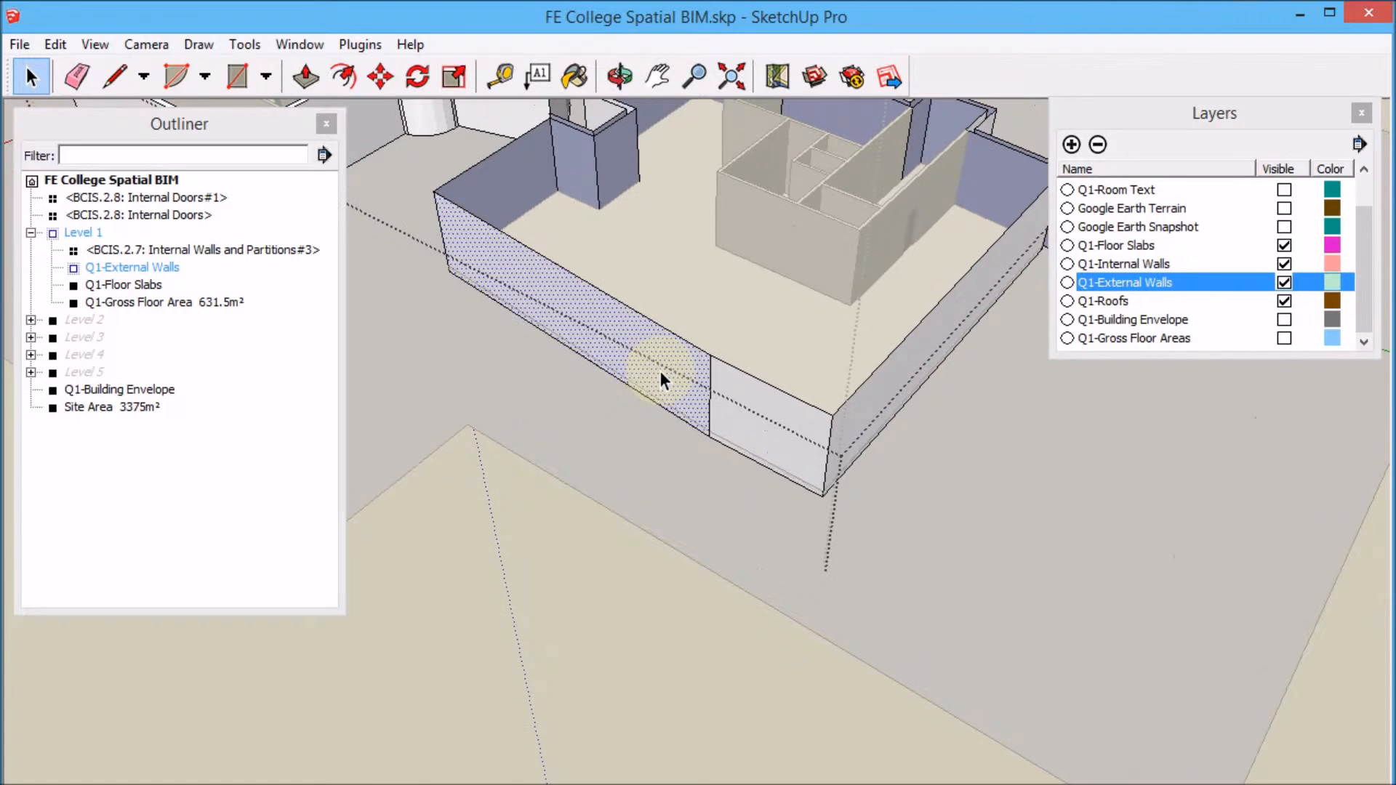
right_click(660, 372)
mouse_move(846, 470)
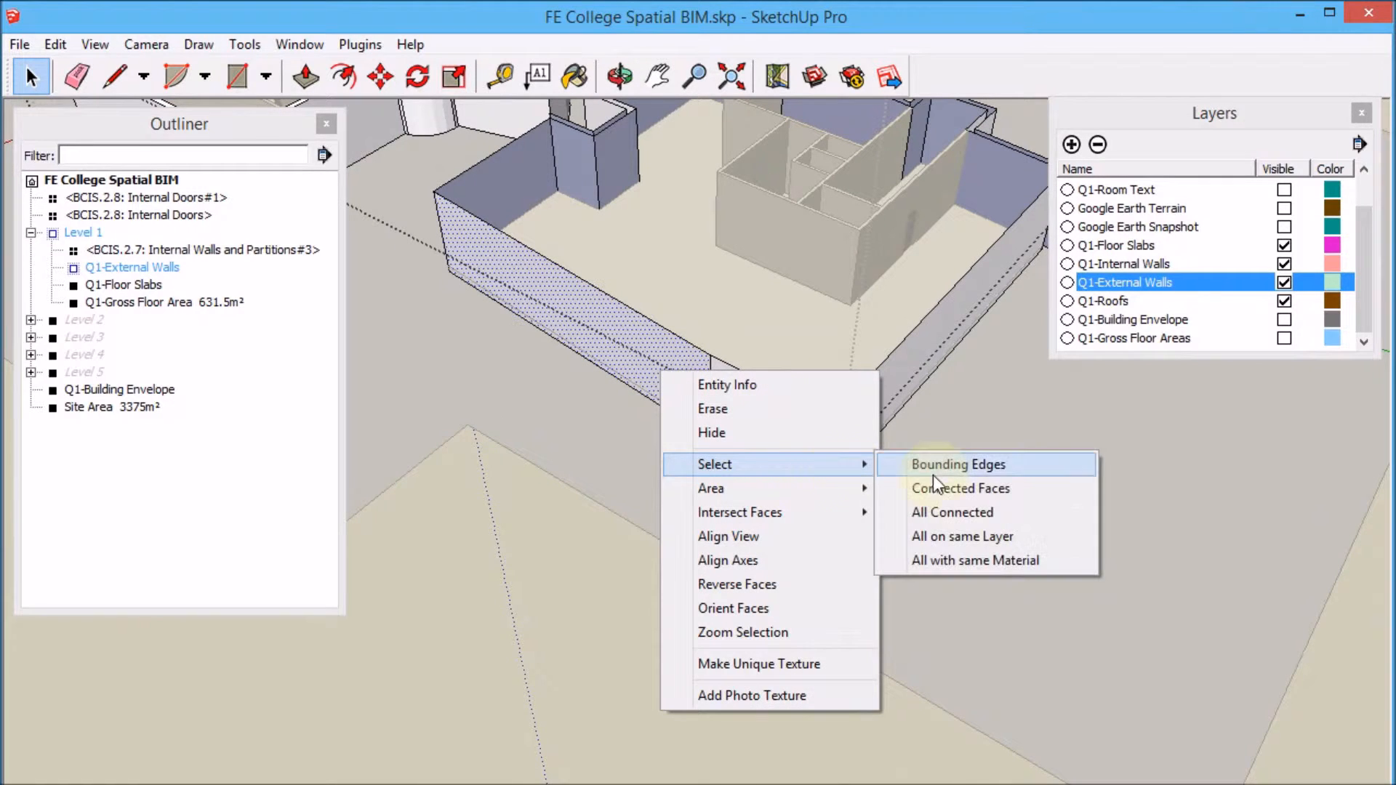
click(962, 511)
middle_drag(947, 536, 730, 468)
scroll(734, 597, down, 3)
scroll(594, 495, up, 5)
scroll(791, 529, down, 3)
scroll(1202, 595, up, 2)
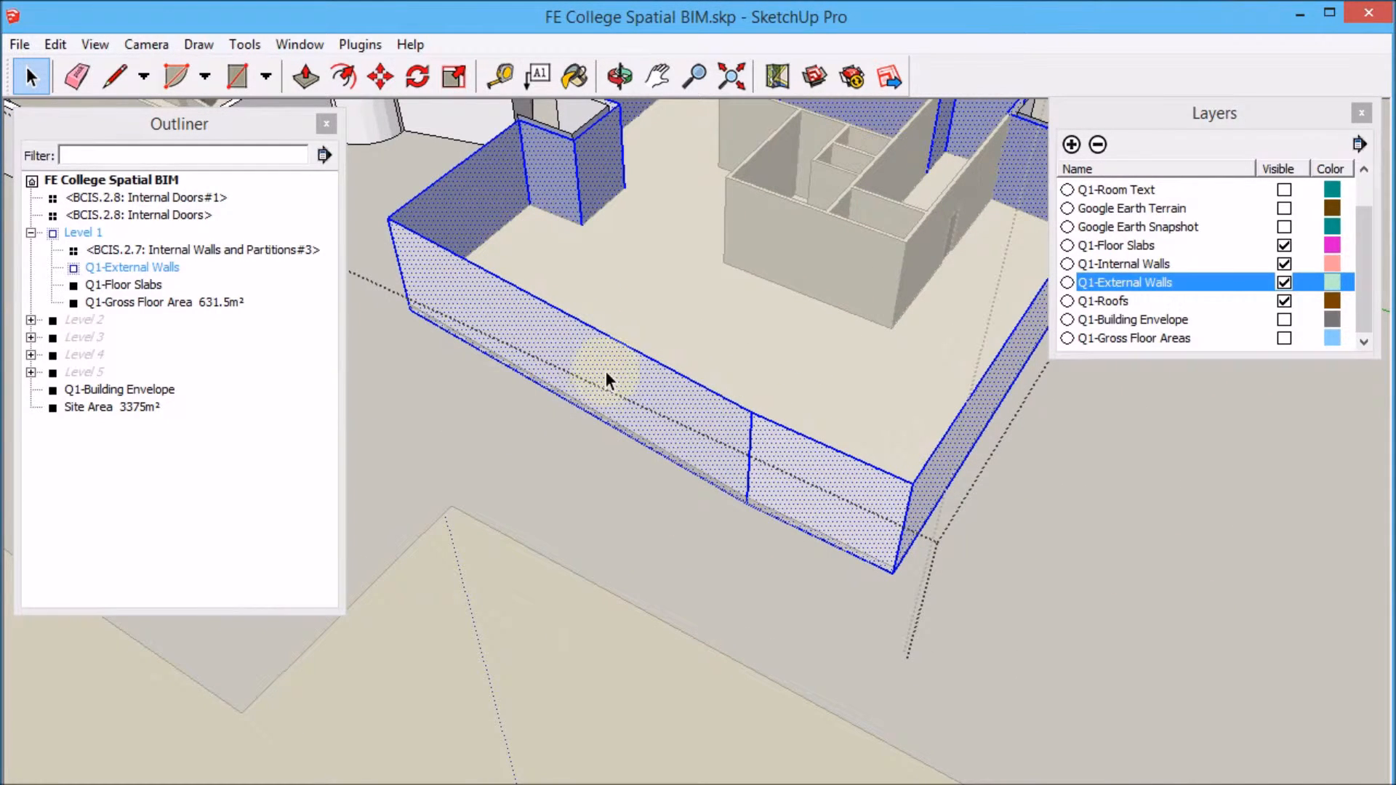
right_click(635, 374)
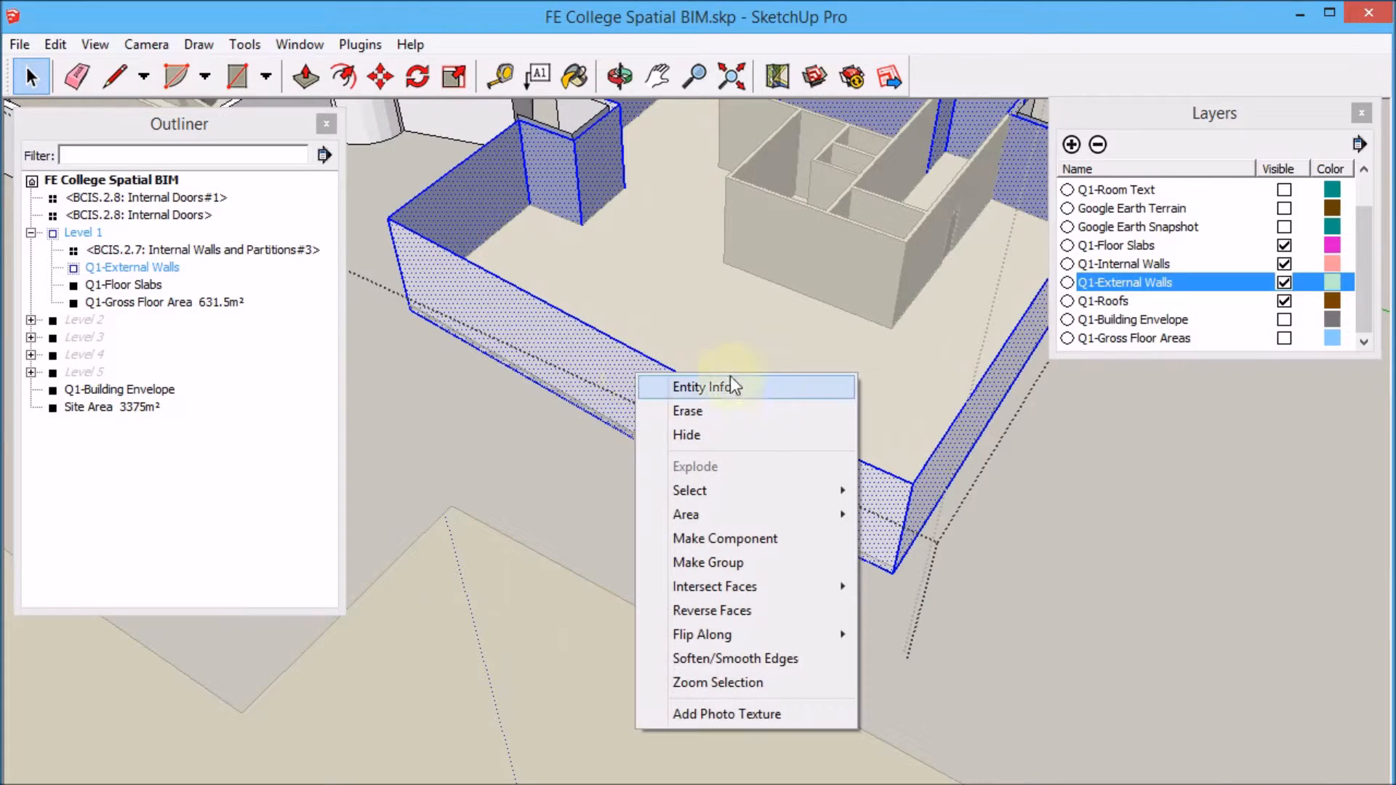
click(778, 538)
click(595, 659)
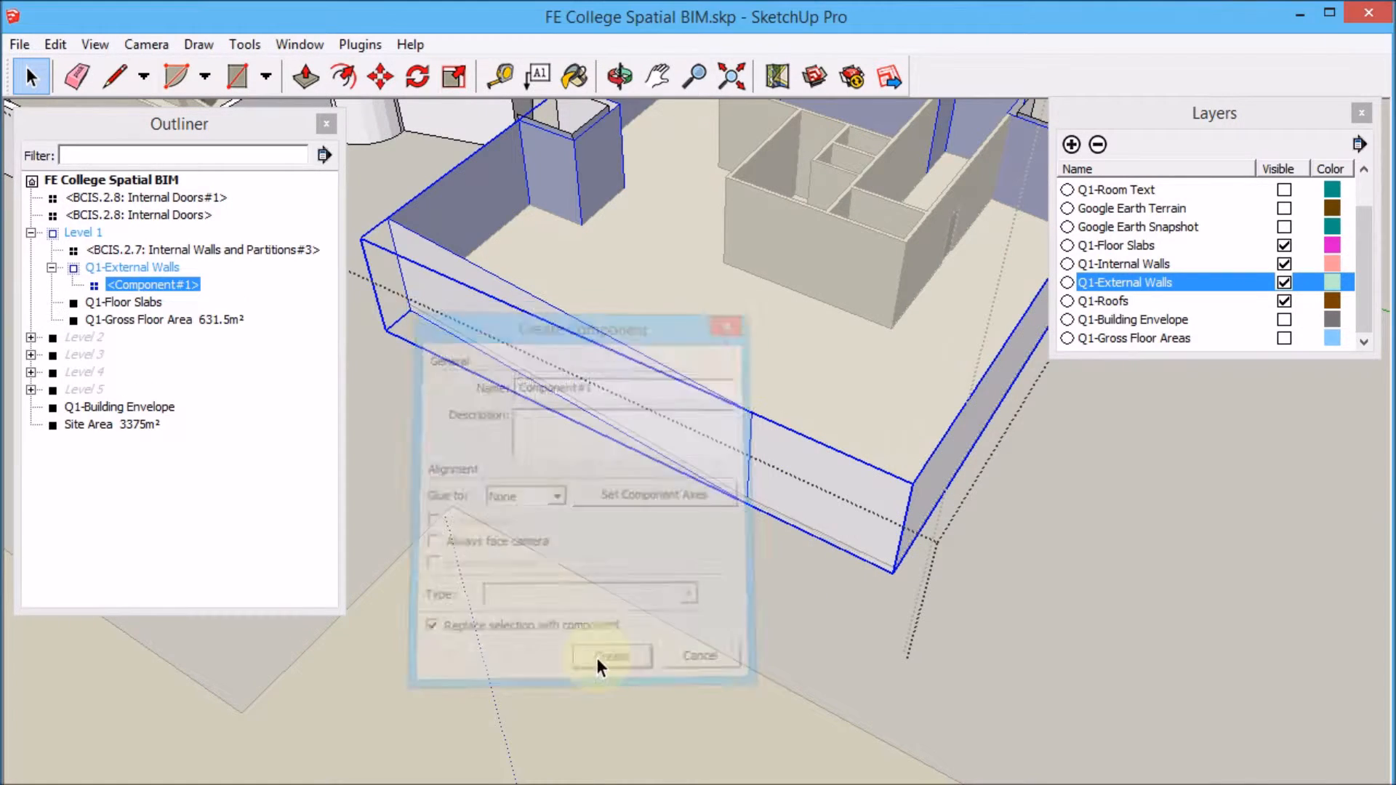
Paint the new external walls component with the Translucent_Glass_Blue material.
click(311, 45)
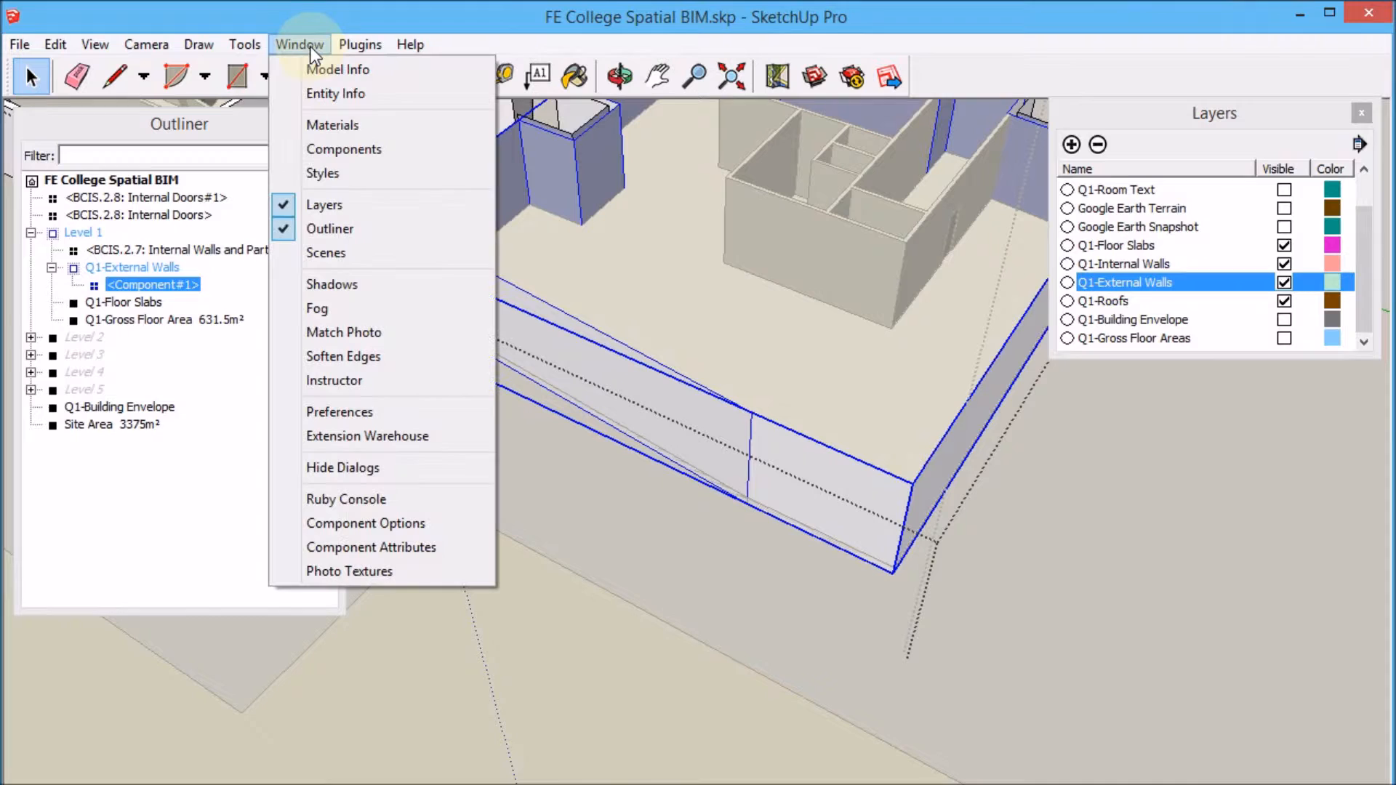
click(336, 129)
click(1005, 326)
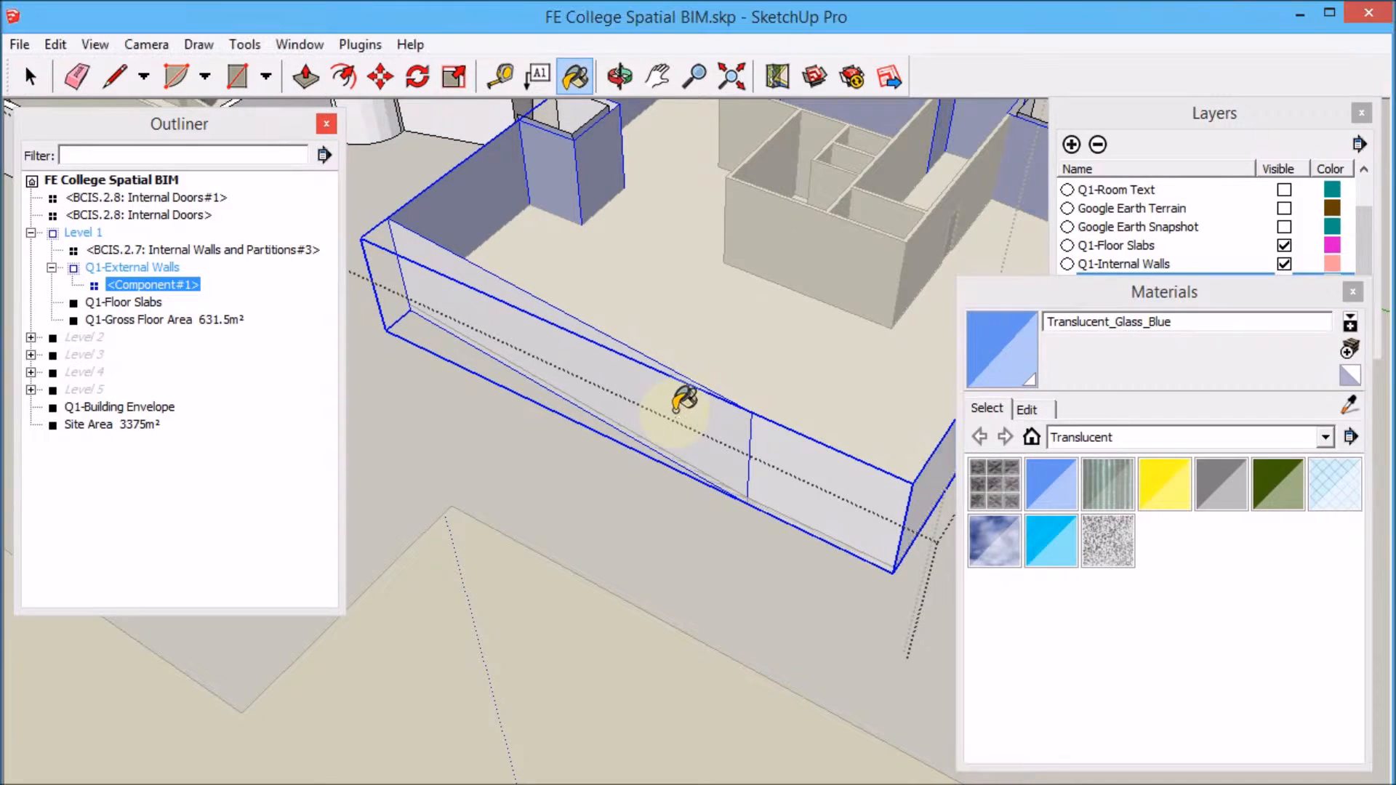
click(664, 395)
Collapse the Materials window and open the external walls component for editing.
click(31, 76)
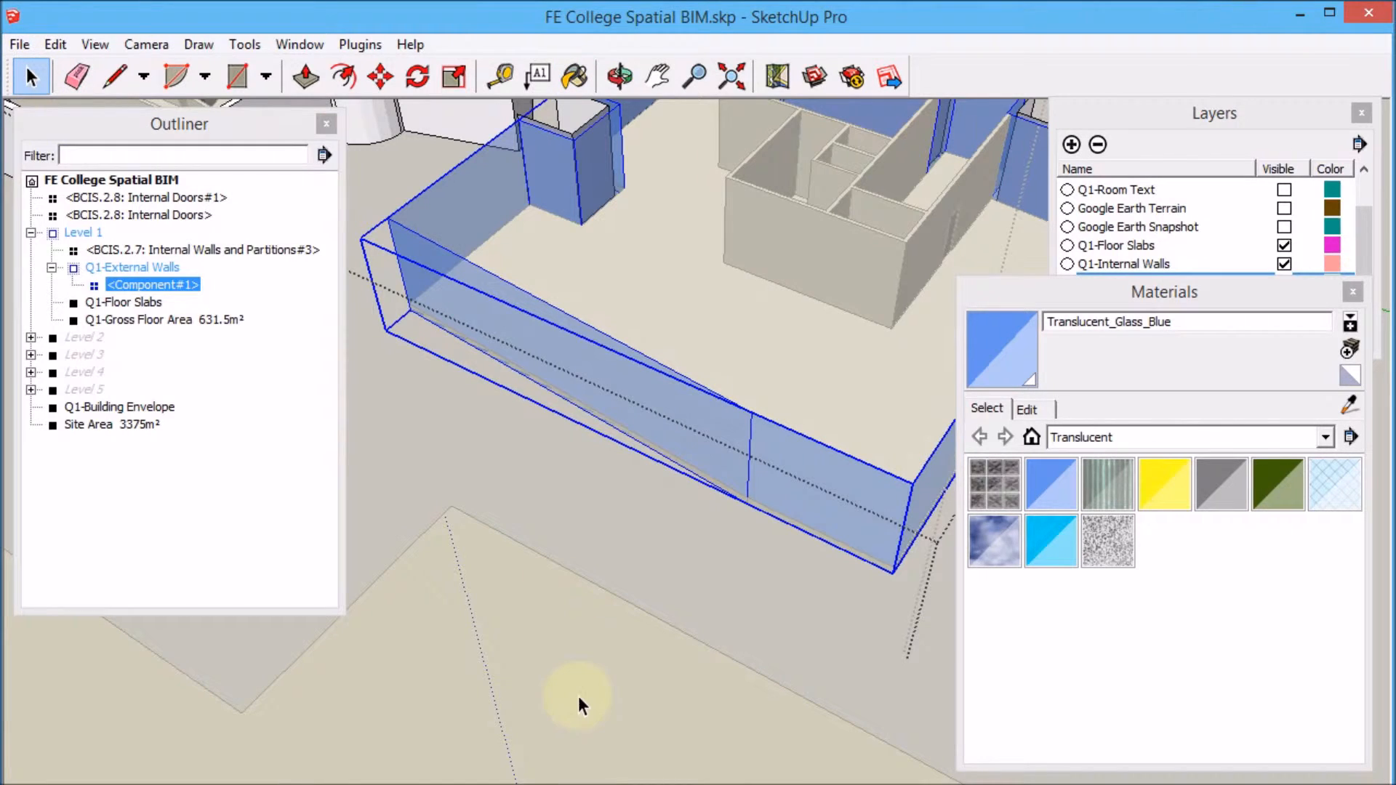
click(580, 696)
click(1153, 289)
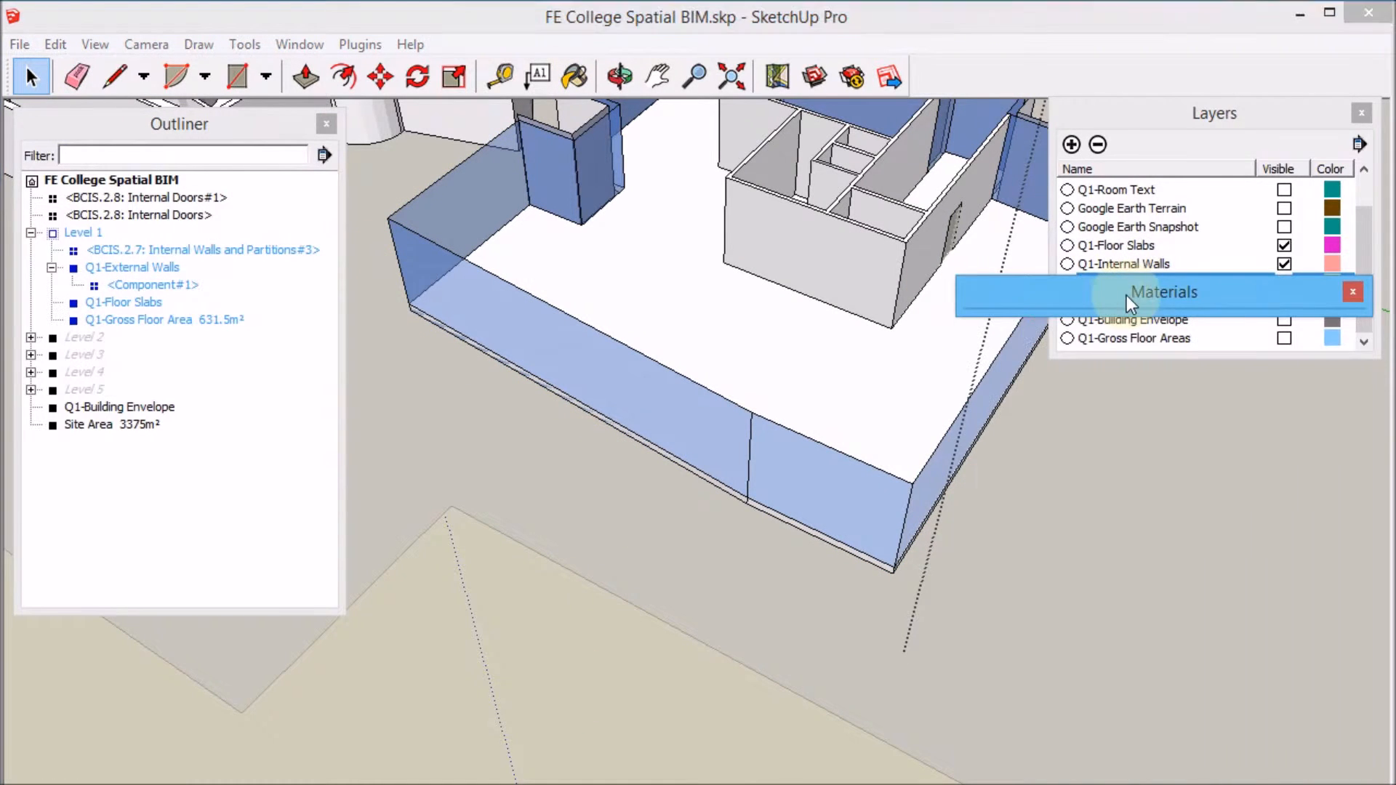
drag(1119, 294, 1132, 713)
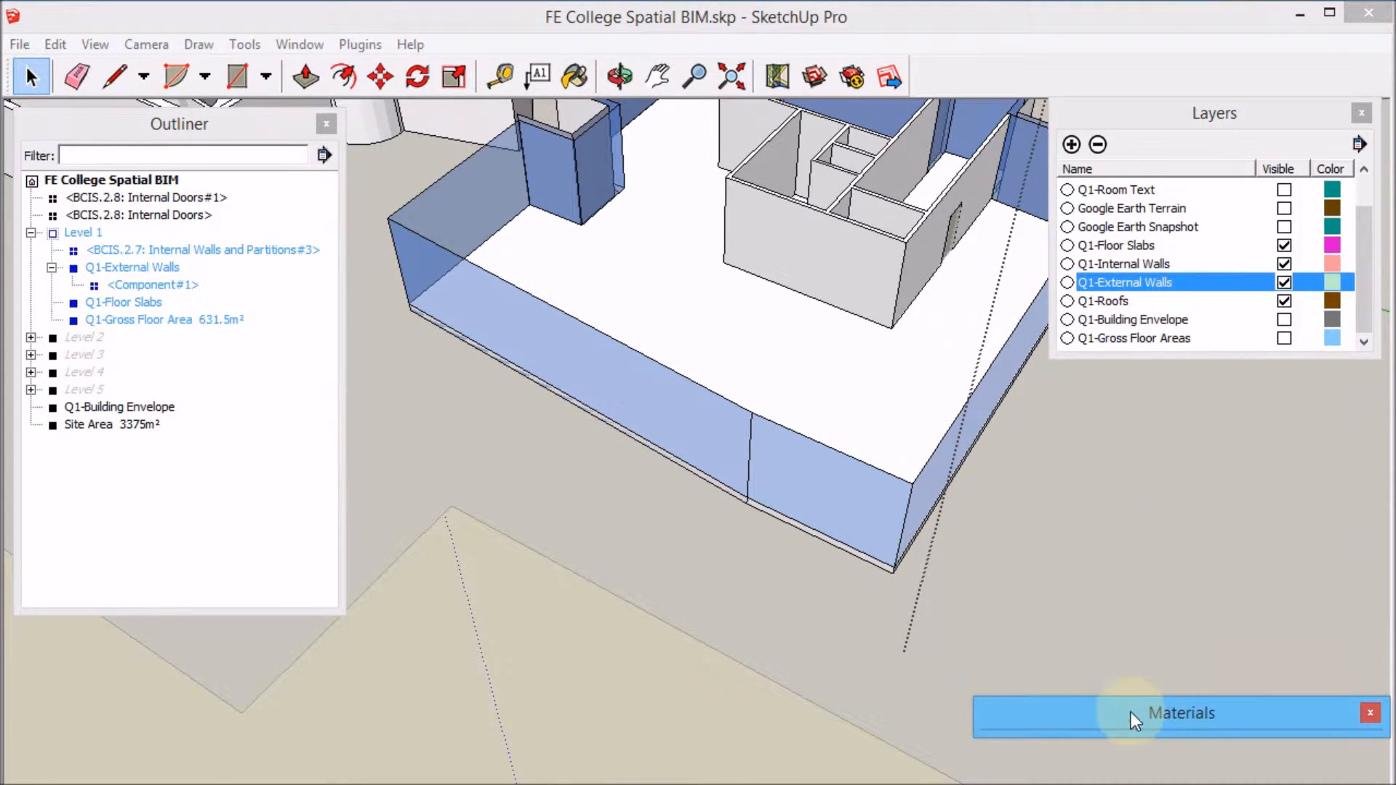
click(715, 420)
double_click(714, 418)
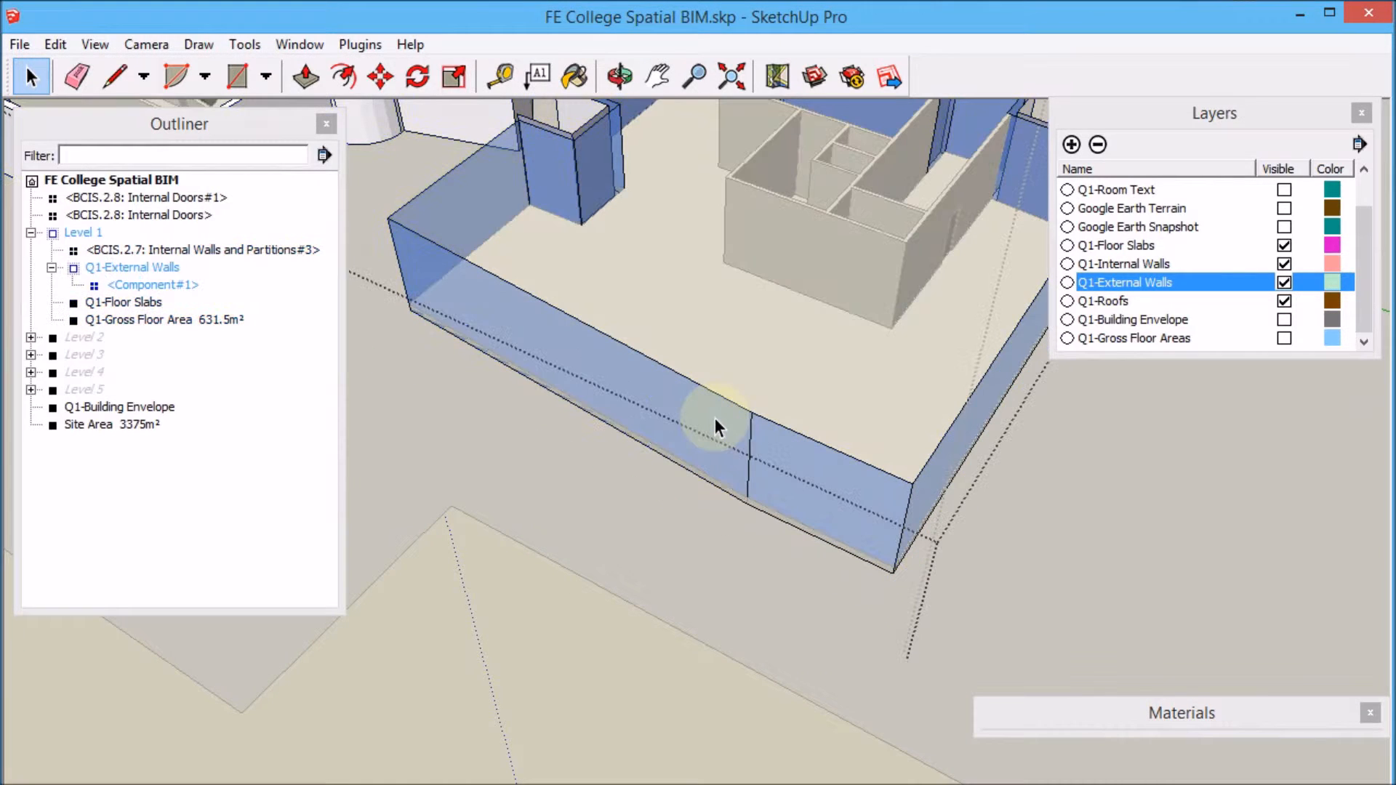
Classify the external walls component as BCIS 2. Superstructure with subcode 5.2. Curtain Walling.
right_click(714, 417)
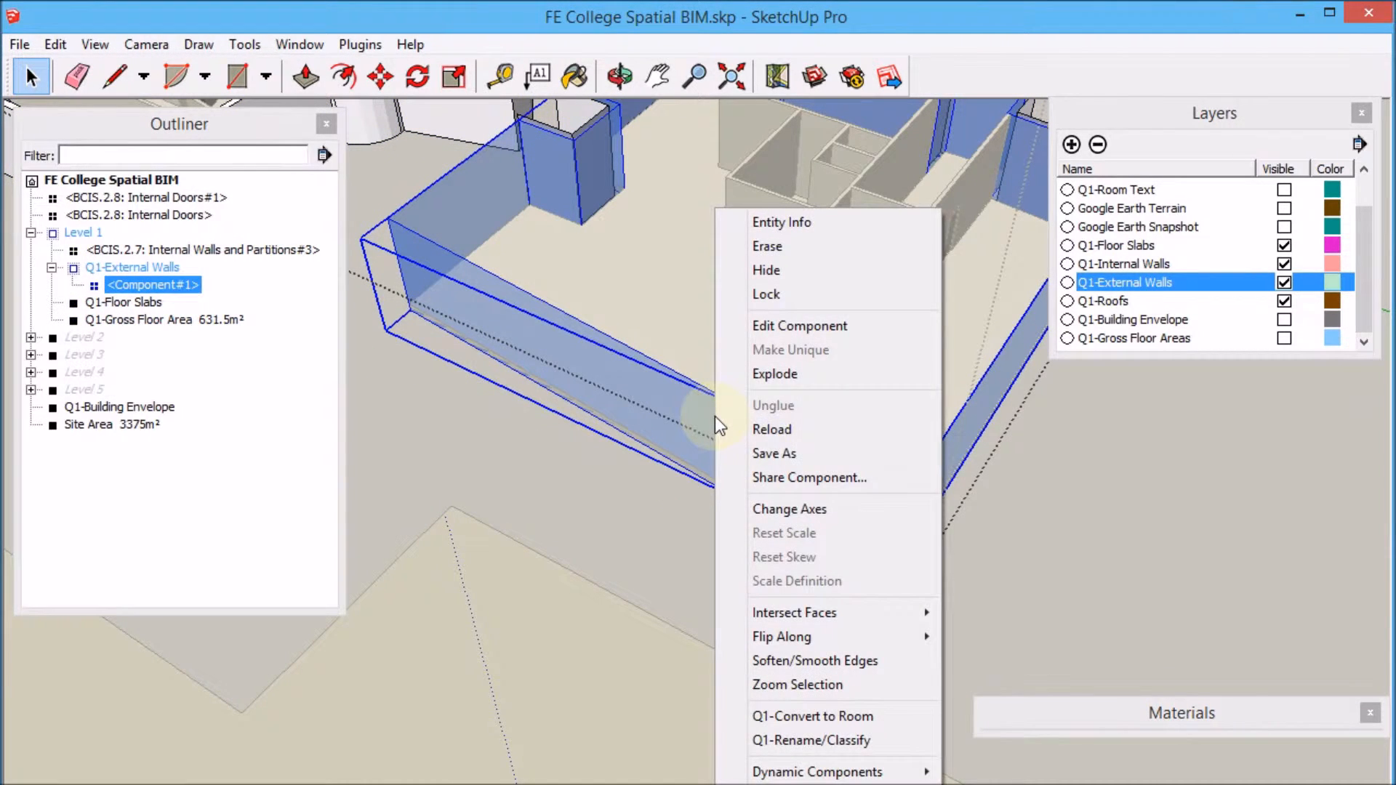
click(874, 741)
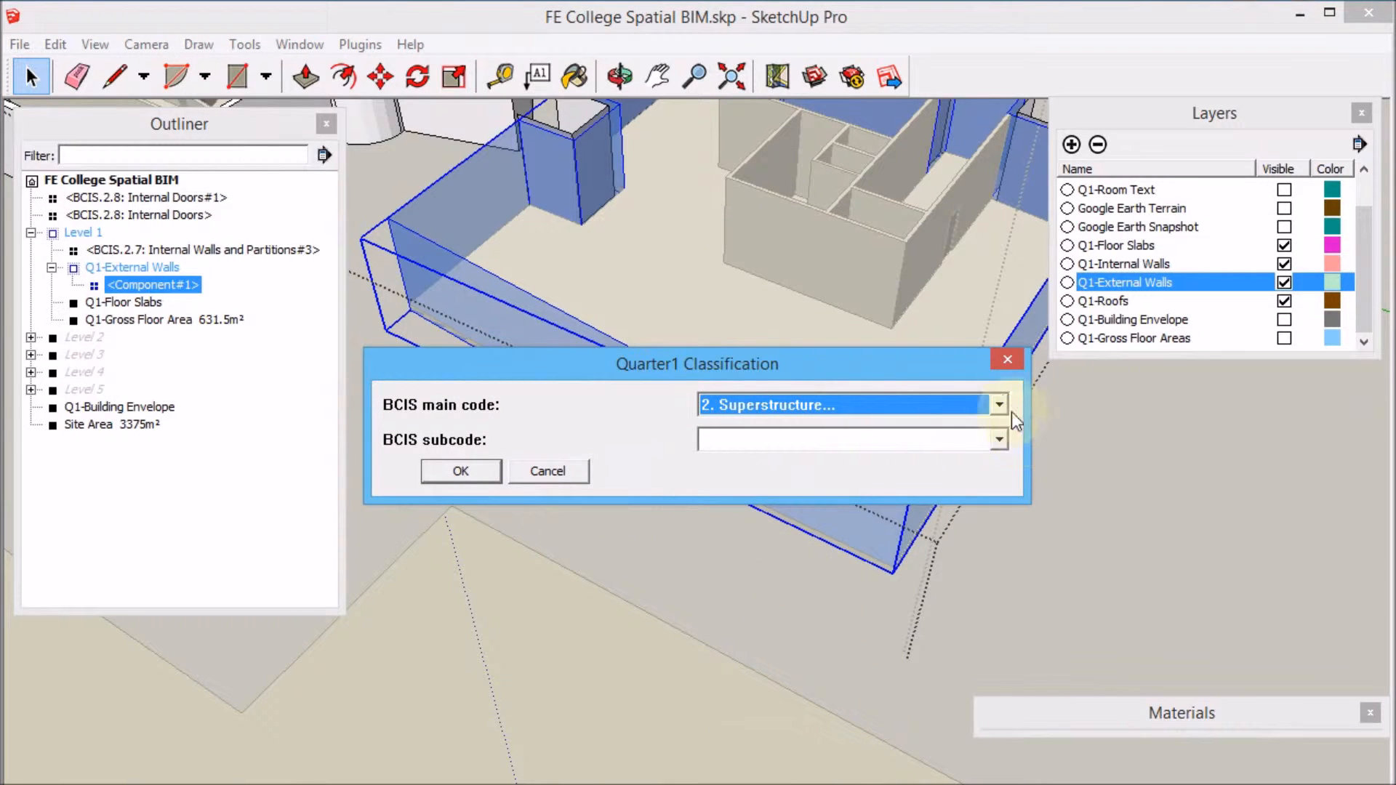
click(1000, 442)
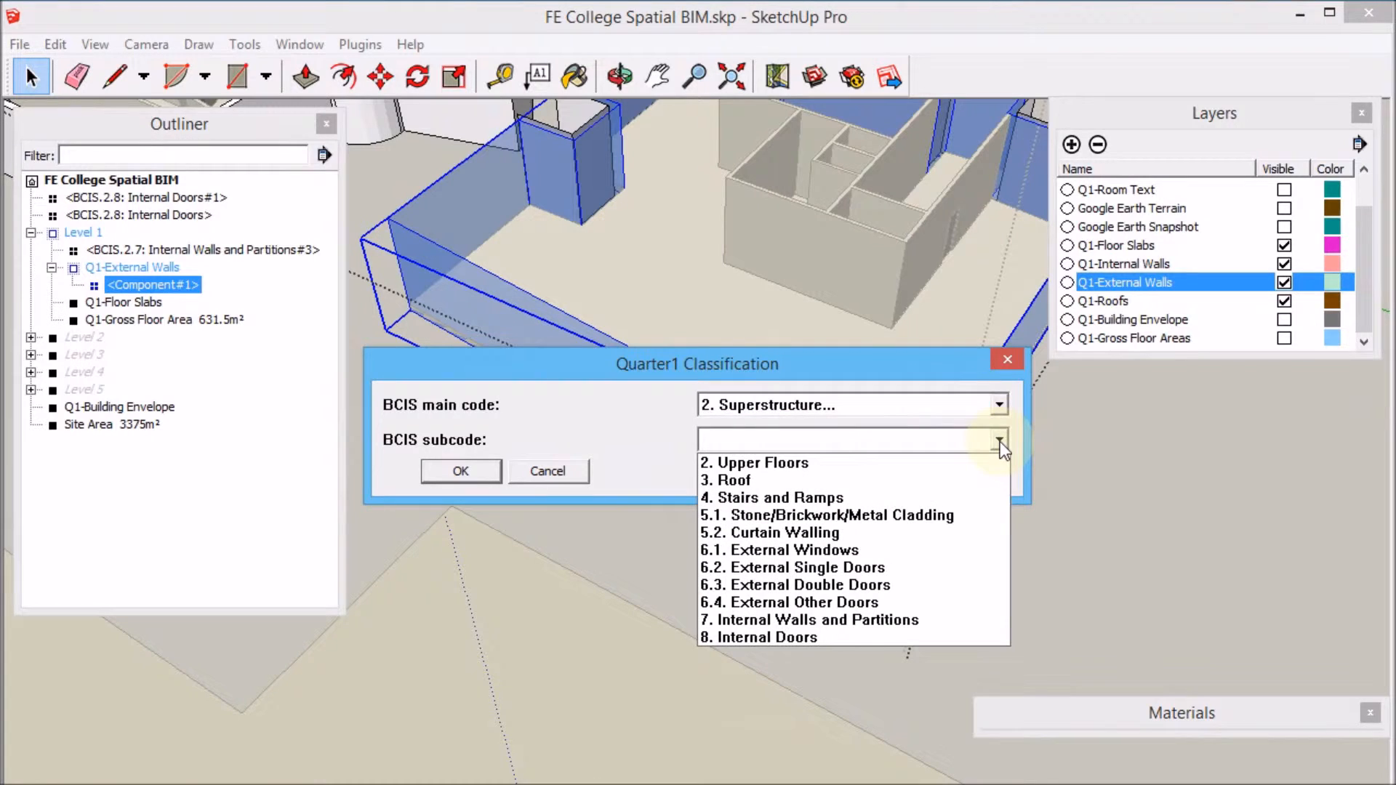
click(969, 532)
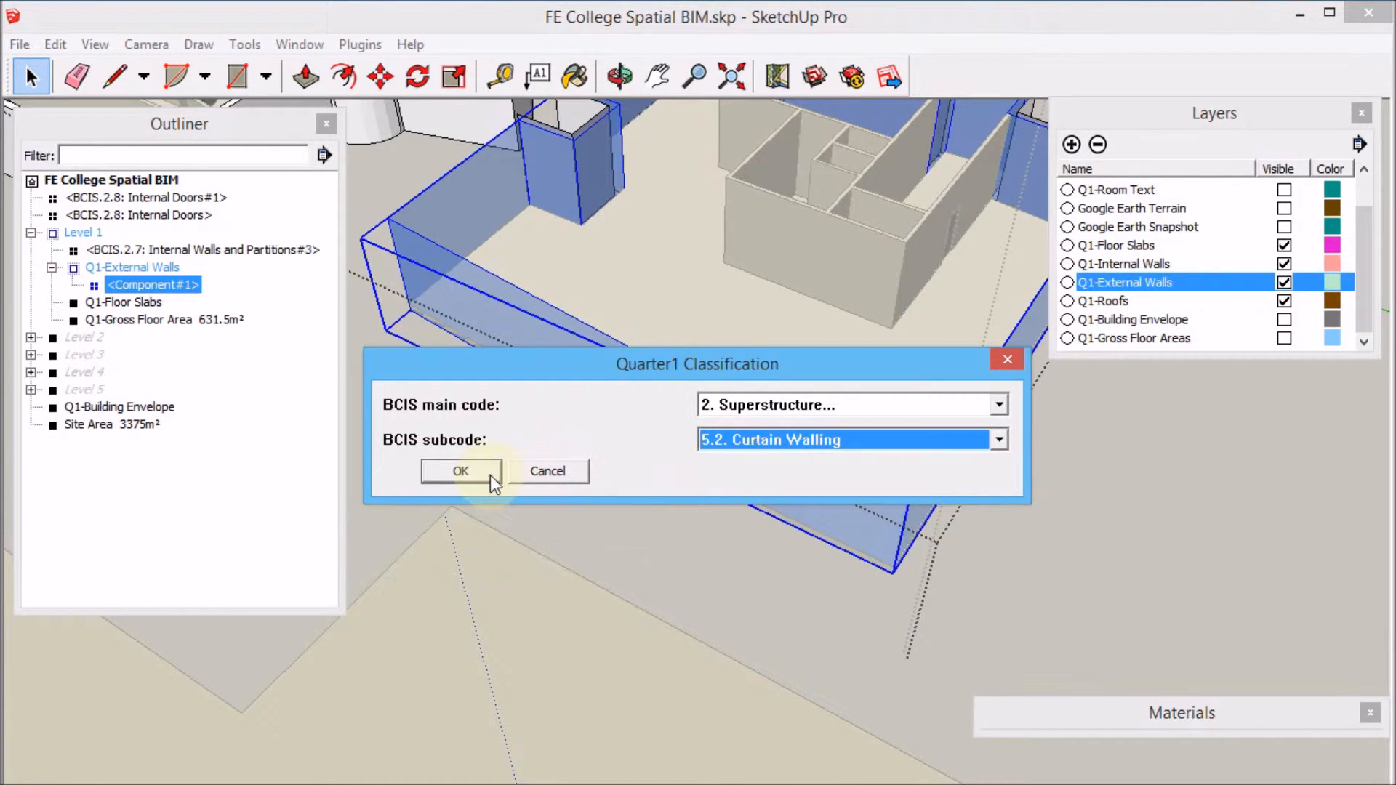
click(461, 471)
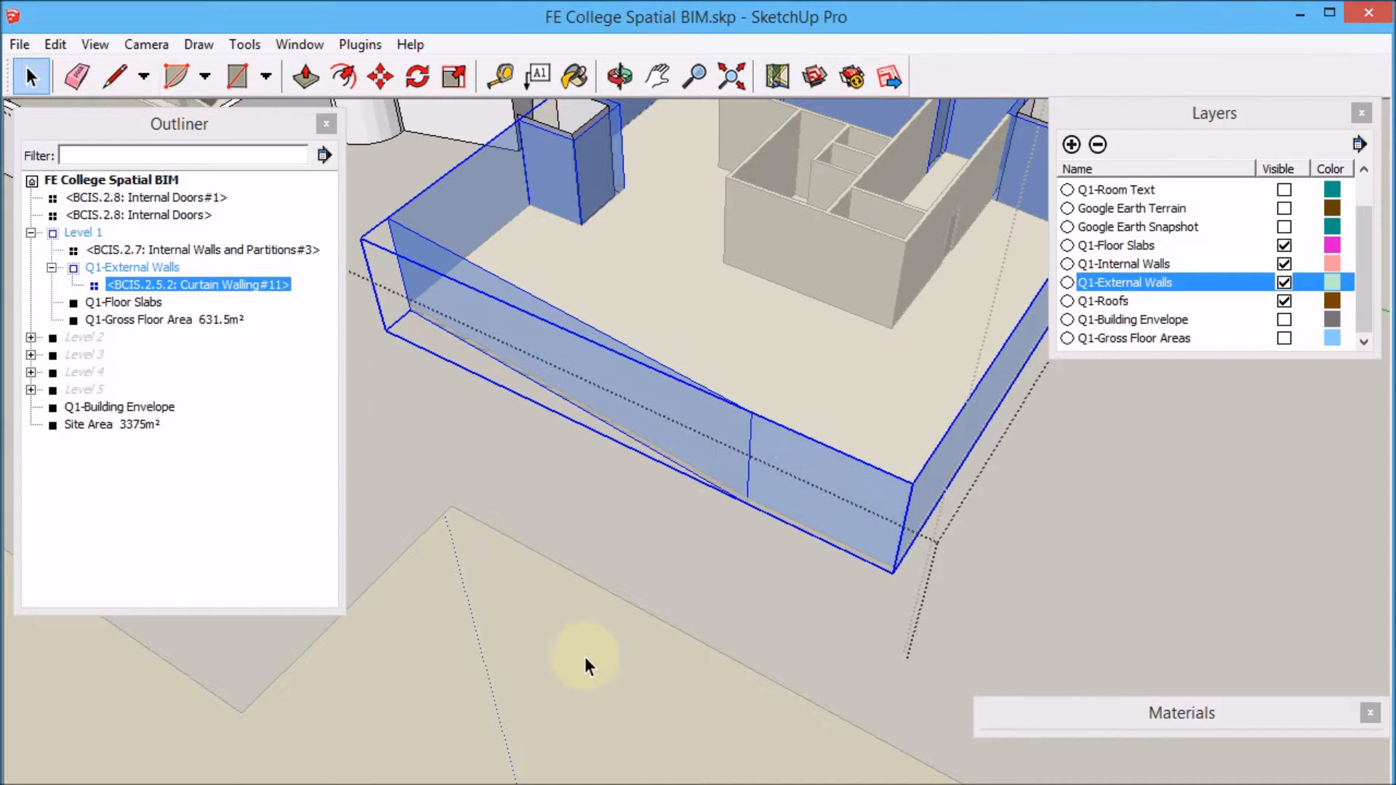
Draw two horizontal guide lines across the plain external wall face with the Tape Measure tool.
click(587, 680)
click(774, 482)
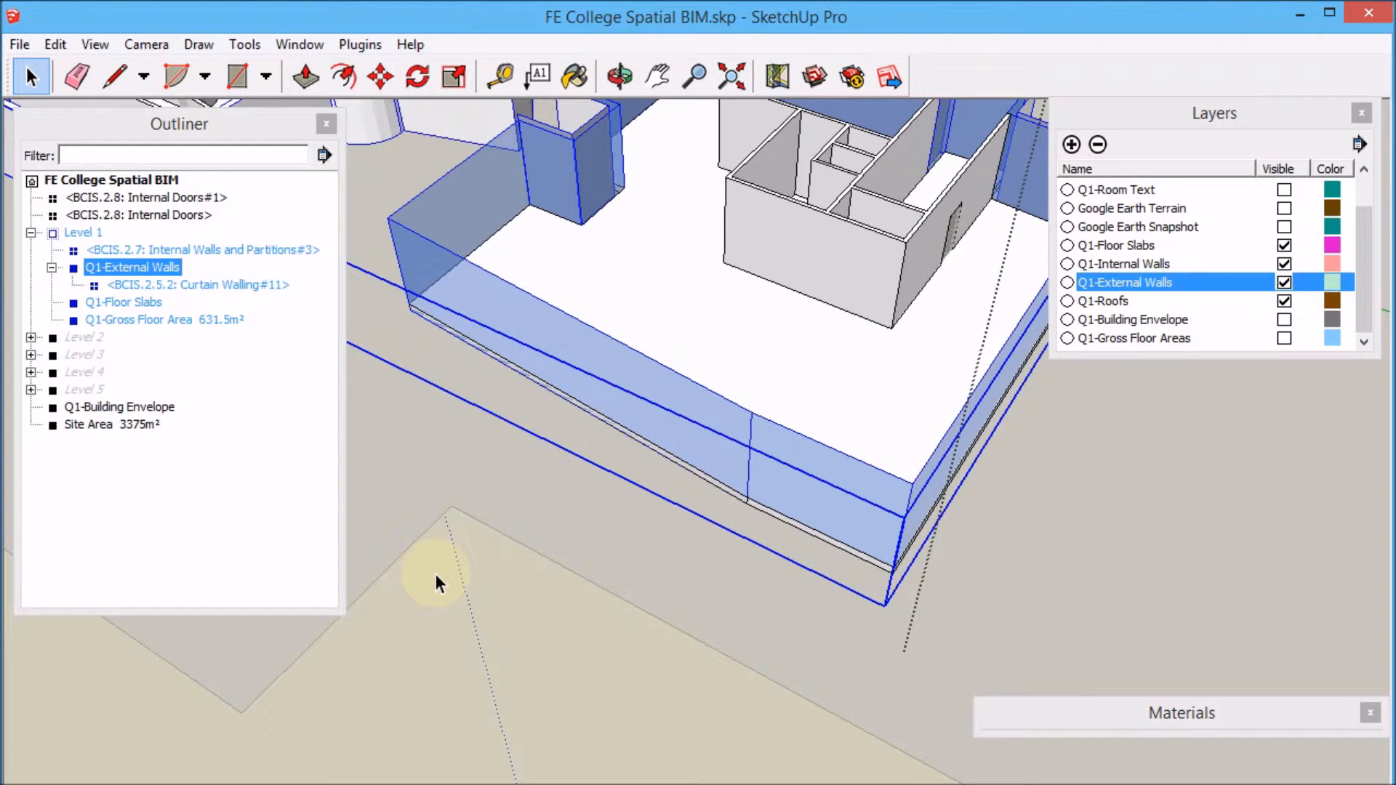
click(447, 589)
scroll(1182, 509, down, 4)
scroll(493, 342, up, 3)
middle_drag(493, 342, 581, 244)
scroll(846, 556, down, 3)
scroll(665, 386, up, 4)
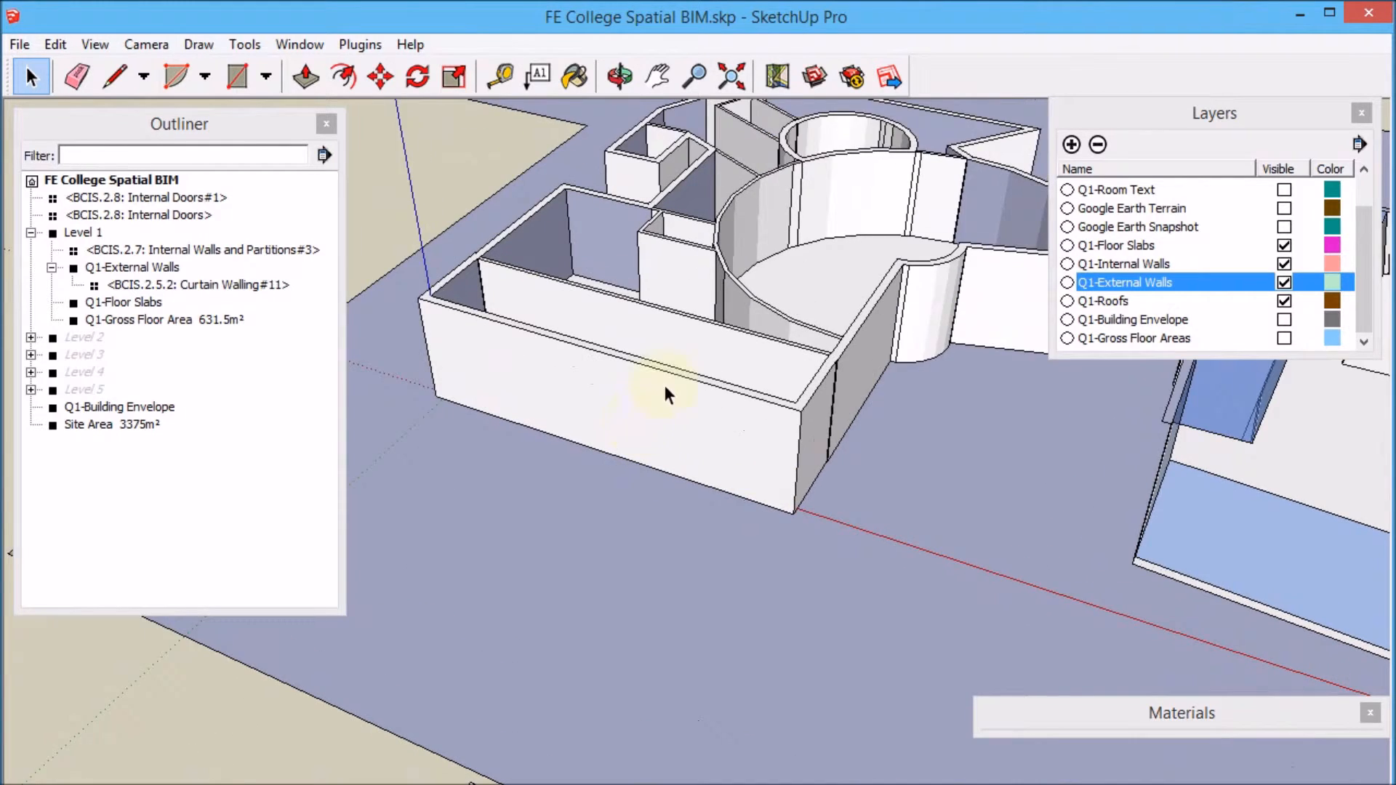
scroll(665, 386, up, 2)
click(500, 75)
click(569, 342)
click(573, 368)
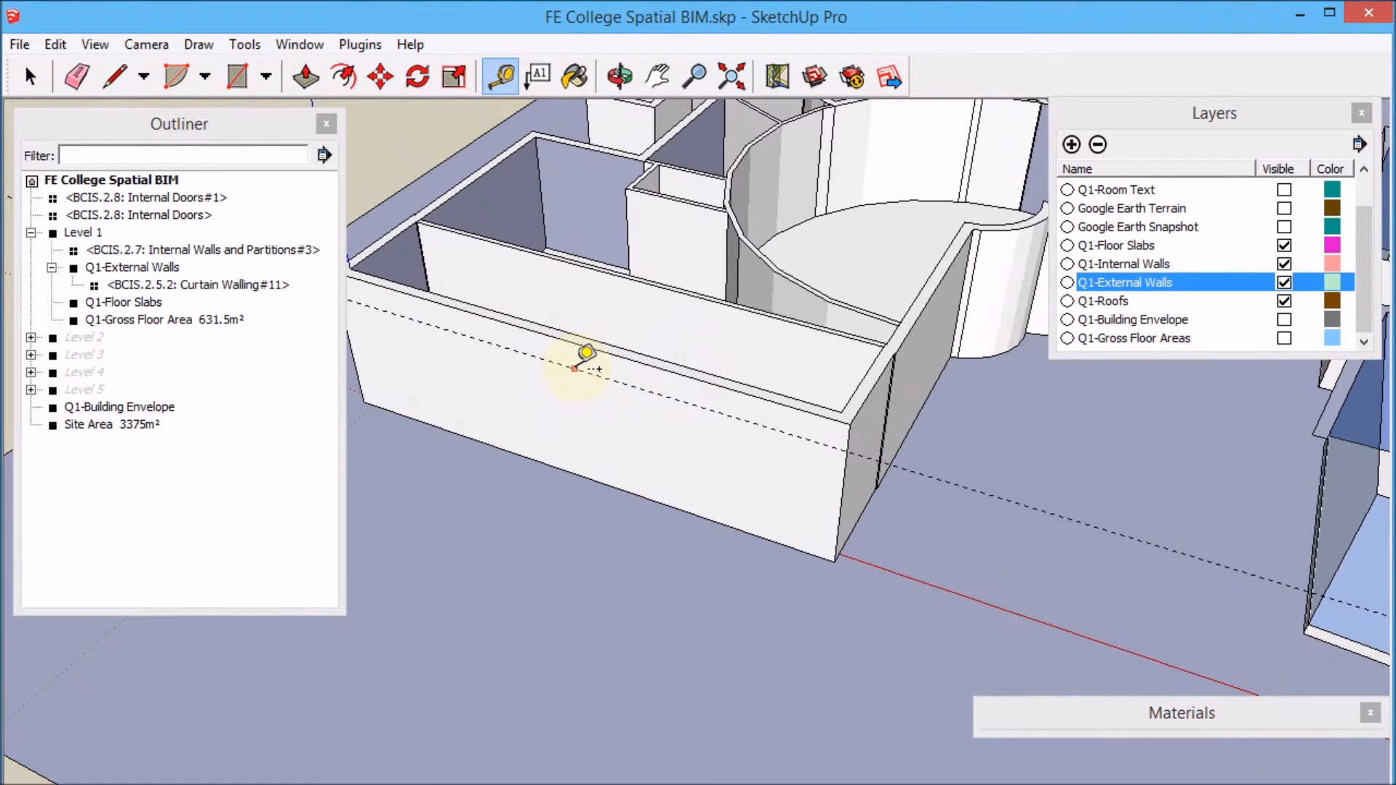
click(611, 445)
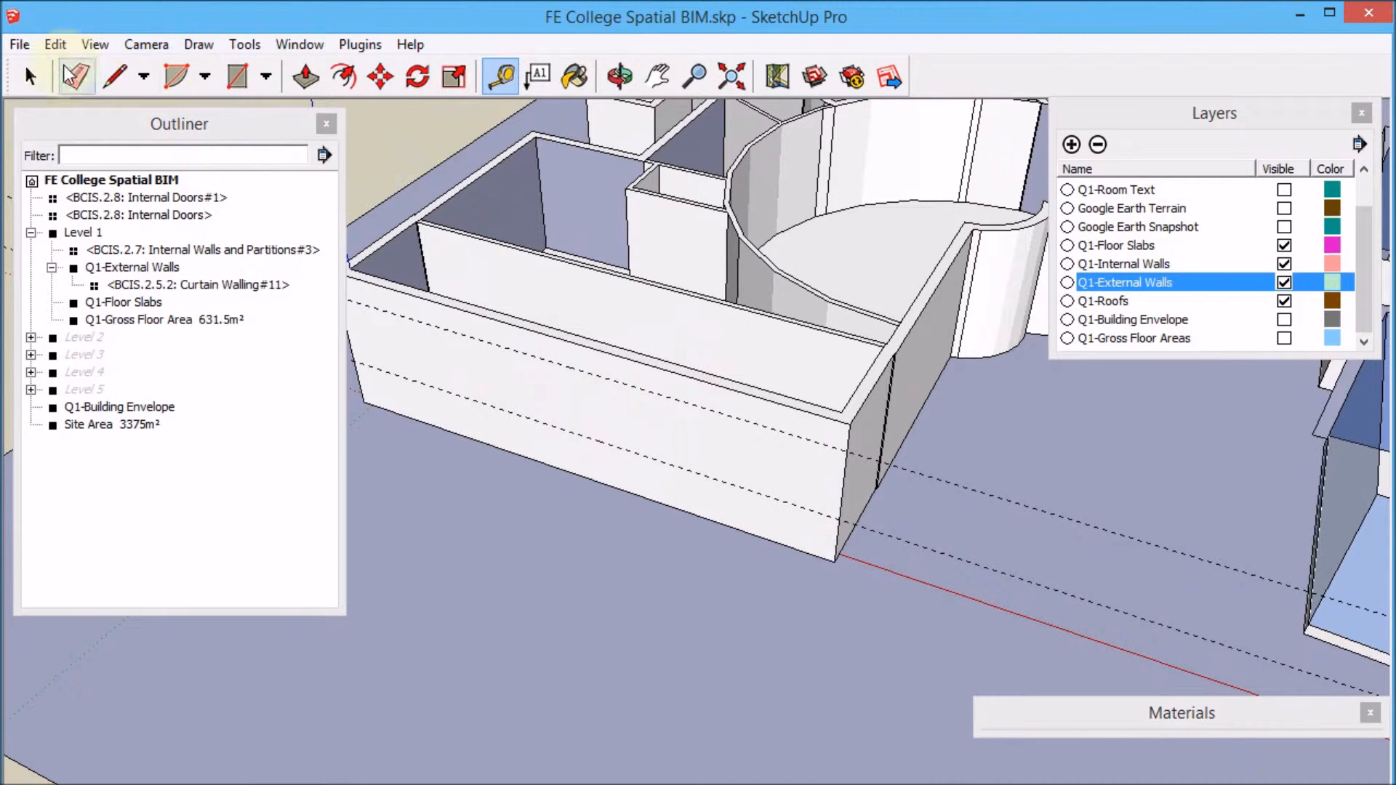
Open the wall for editing and draw a rectangle on its face between the guide lines.
click(240, 75)
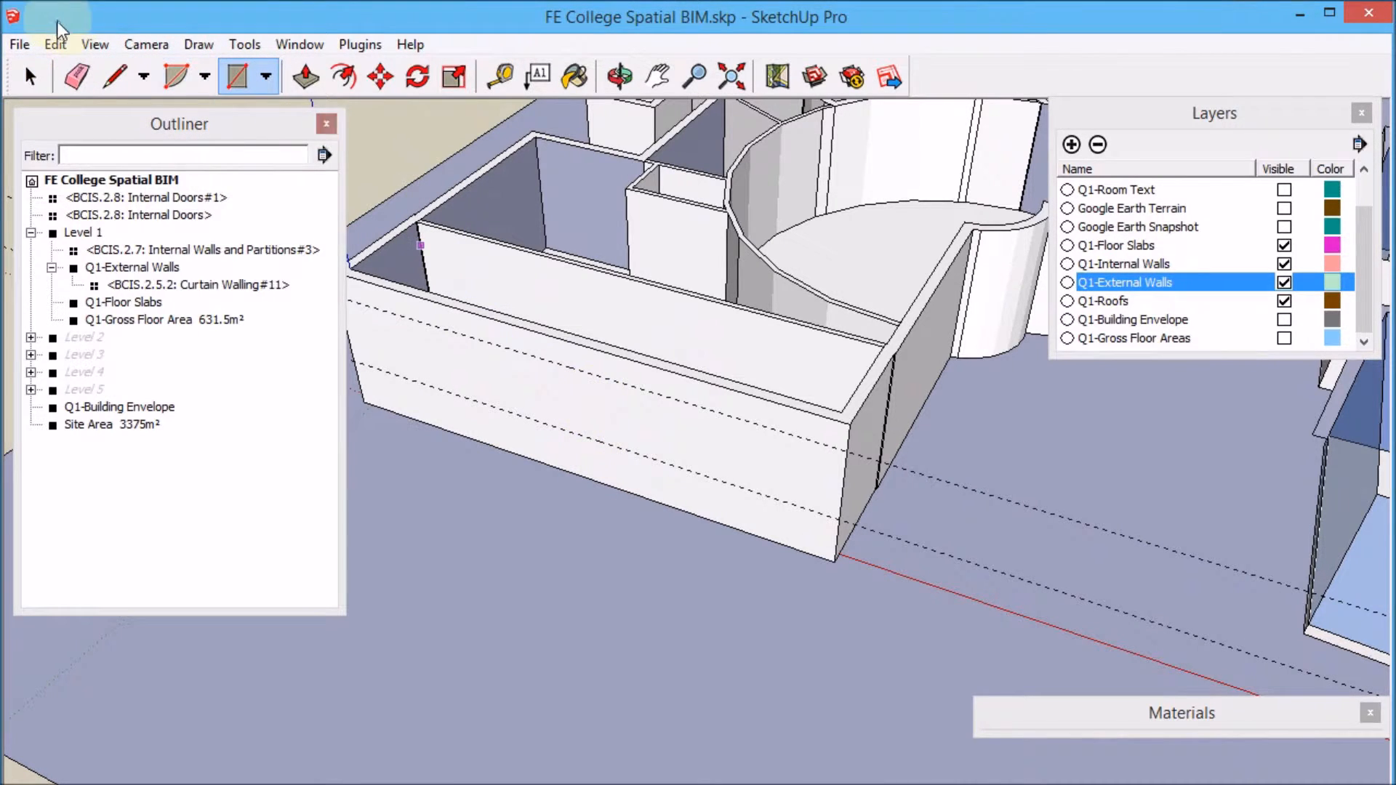
key(space)
double_click(611, 408)
click(604, 406)
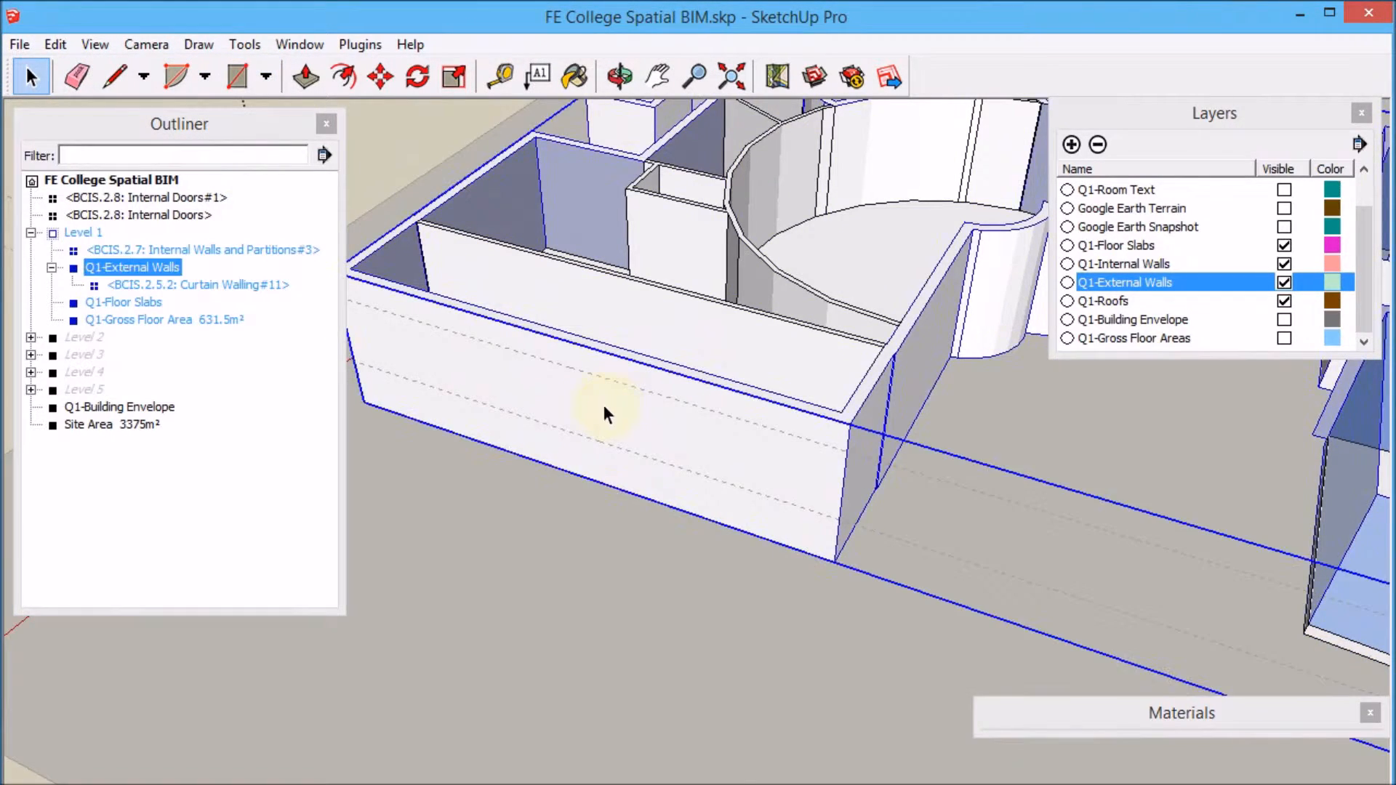
double_click(603, 406)
triple_click(601, 412)
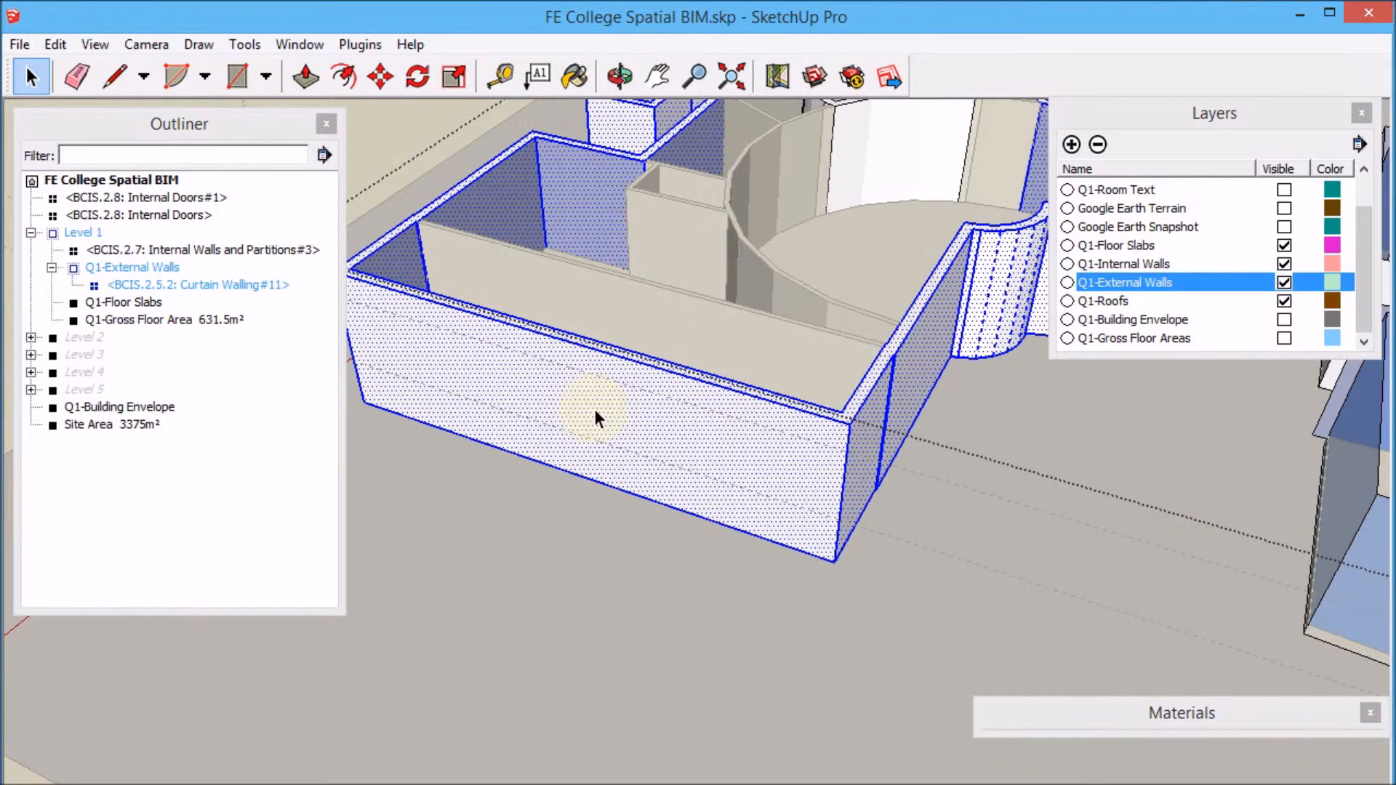
double_click(733, 427)
click(684, 422)
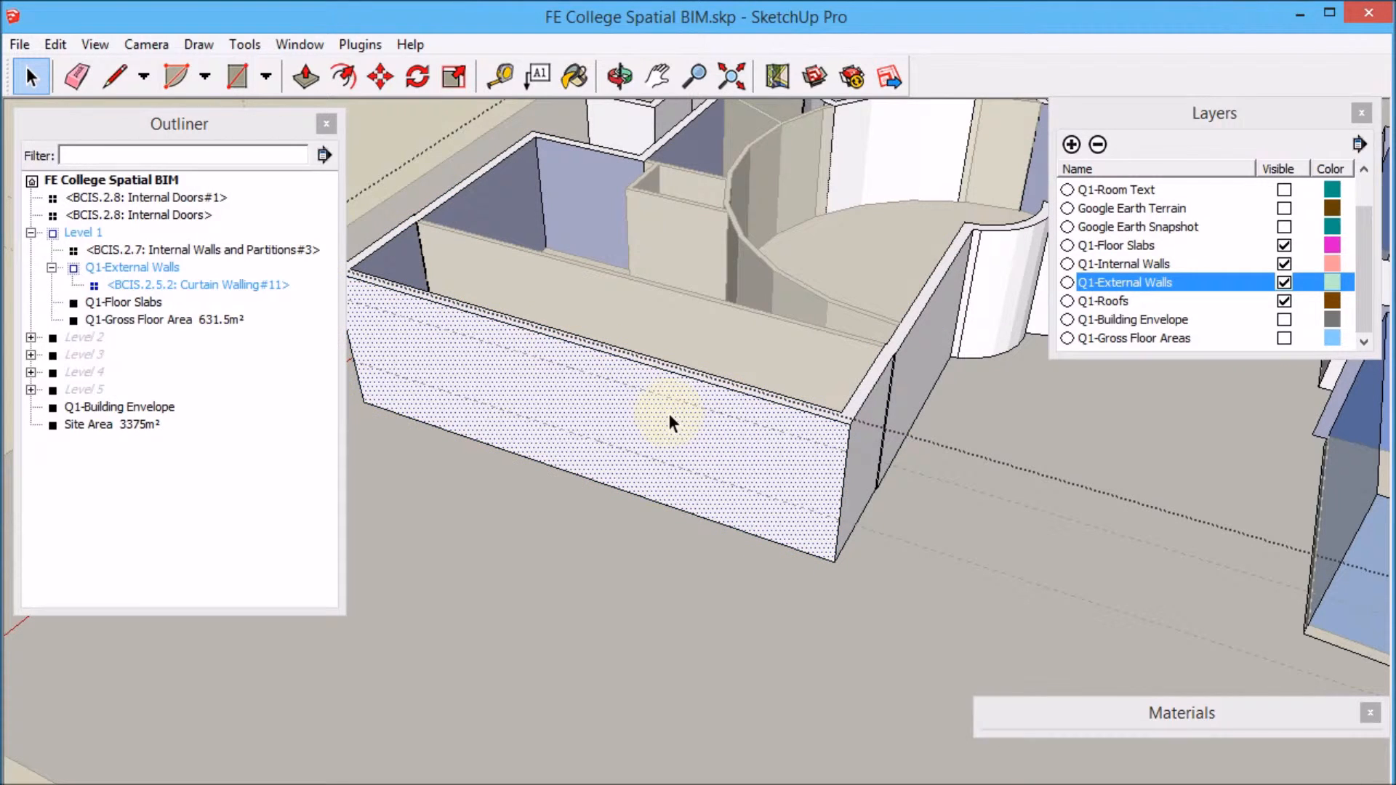
click(237, 75)
click(563, 365)
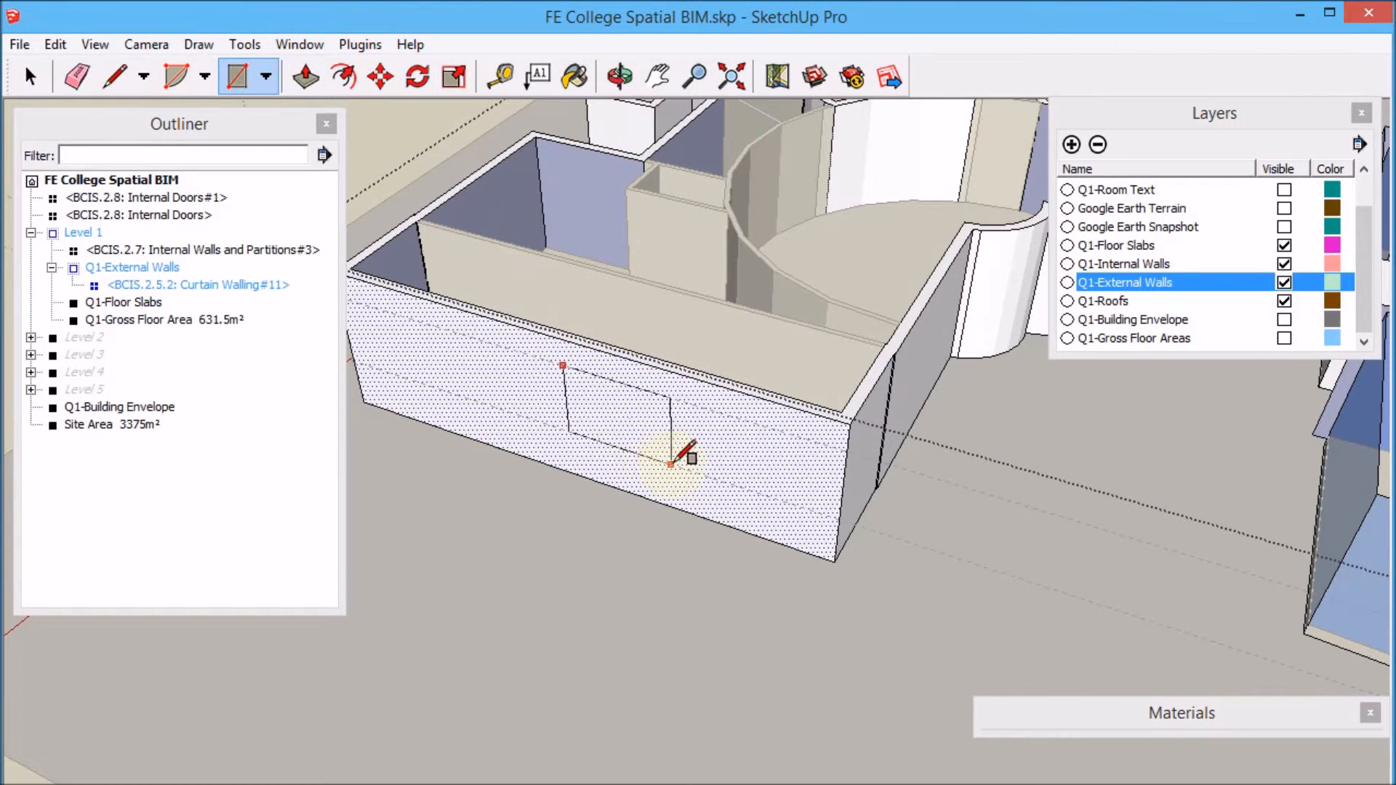
click(671, 463)
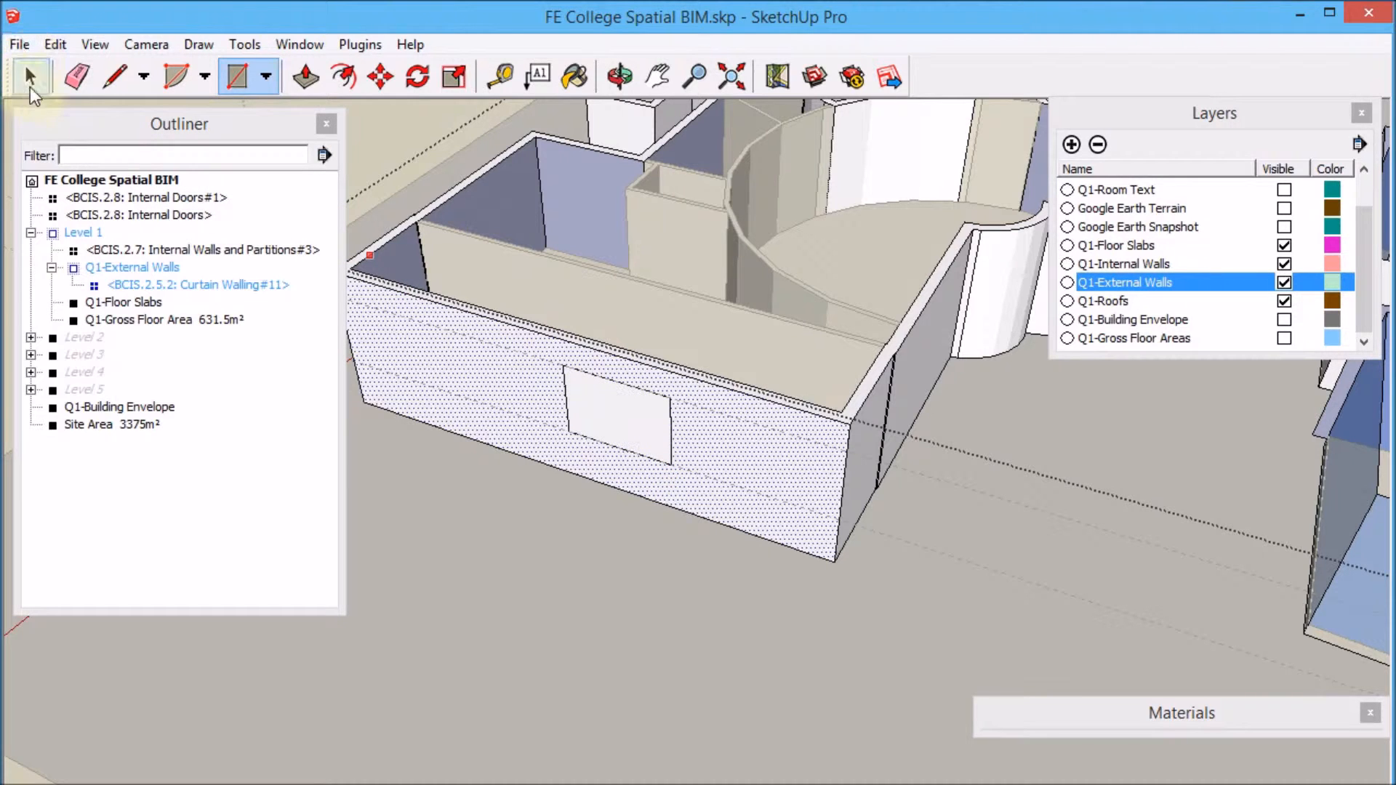
Push the rectangle into the wall with Push/Pull to cut a window opening.
click(30, 75)
click(622, 419)
key(p)
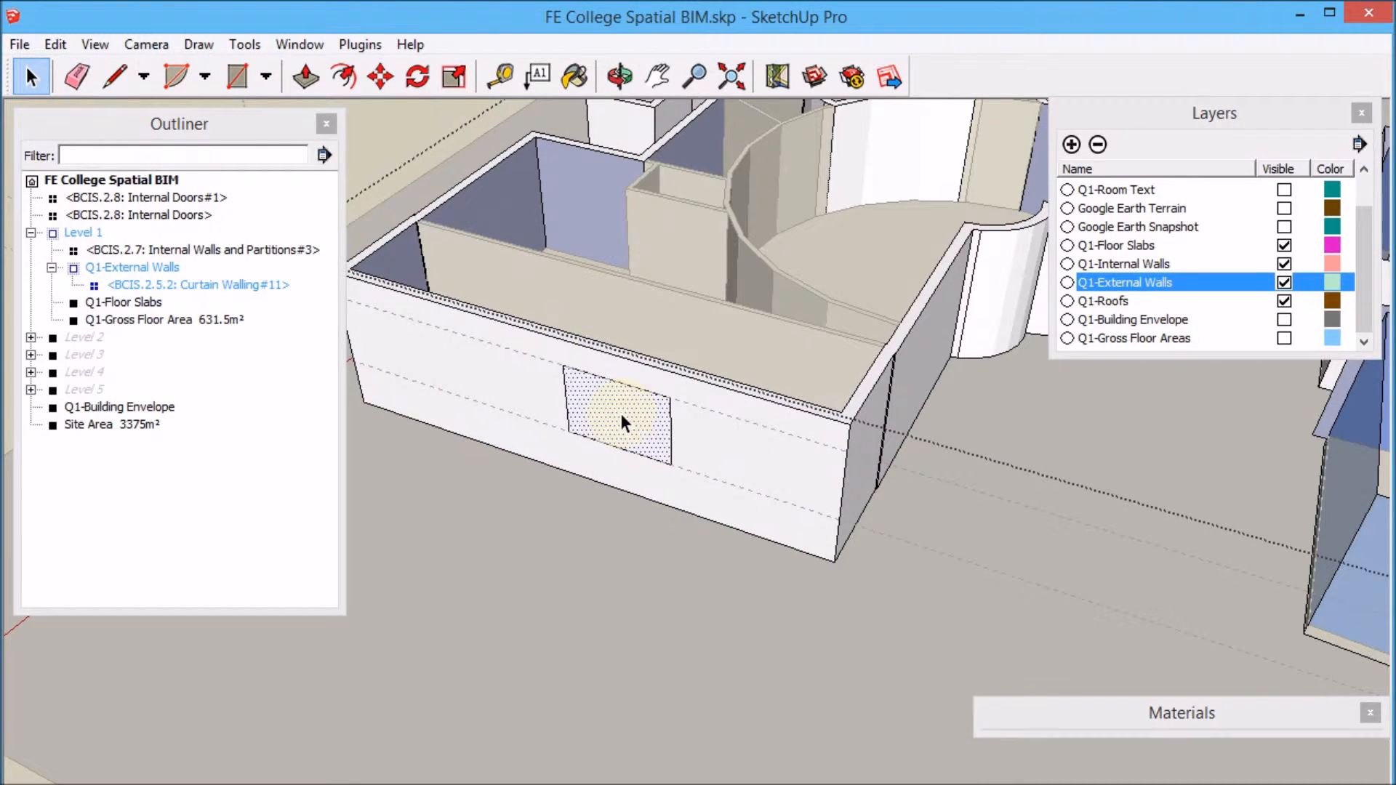
drag(623, 417, 648, 417)
middle_drag(648, 417, 751, 371)
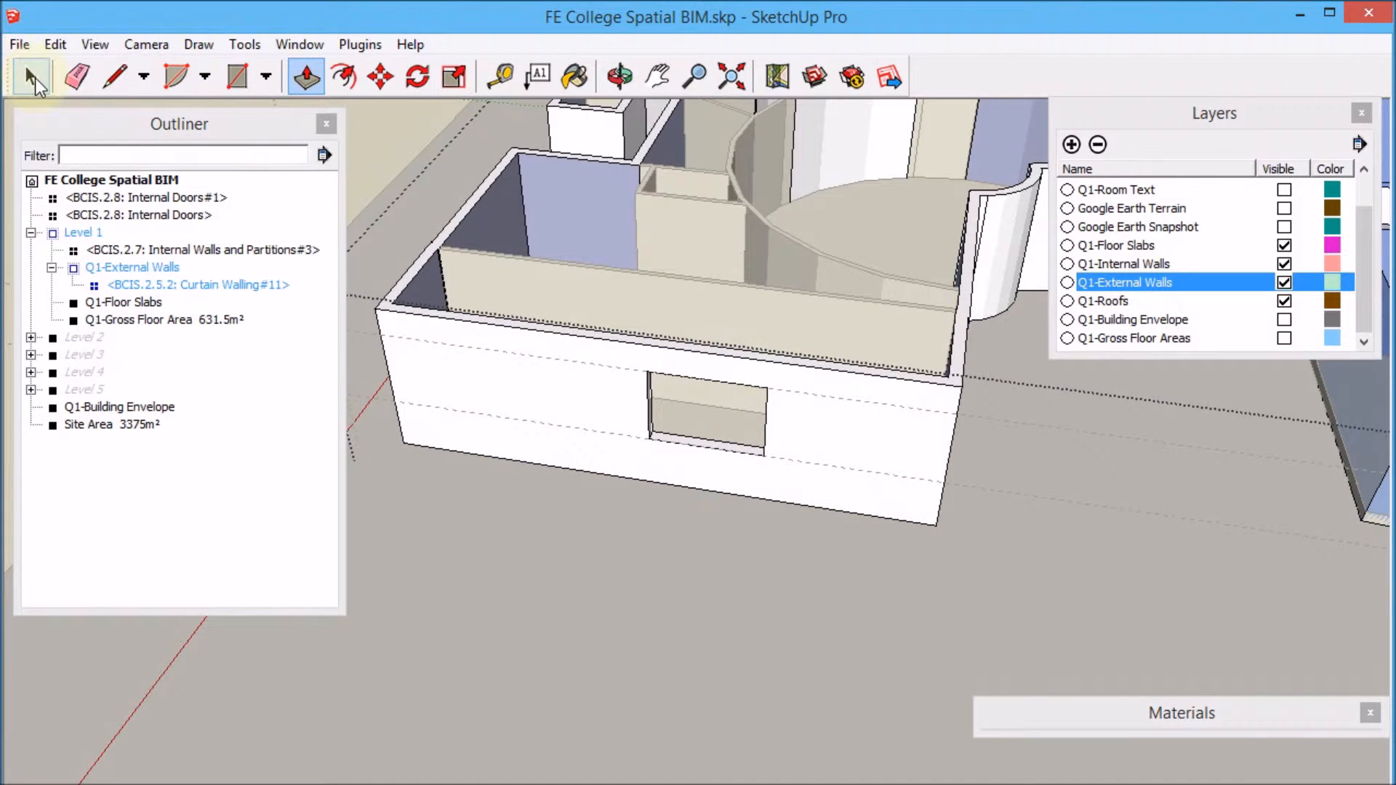
Draw a rectangle across the window opening to close it with a new face.
click(29, 75)
click(397, 135)
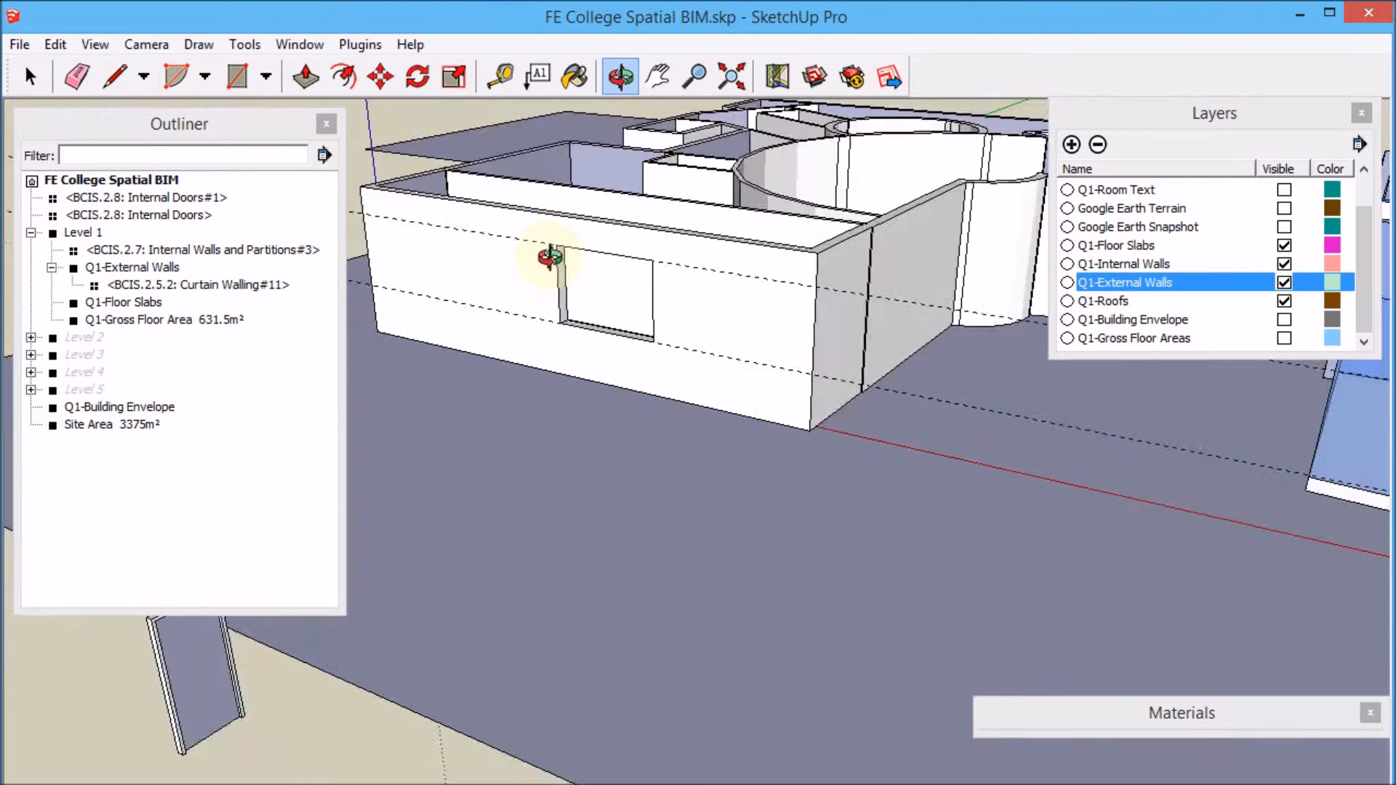
scroll(643, 346, up, 3)
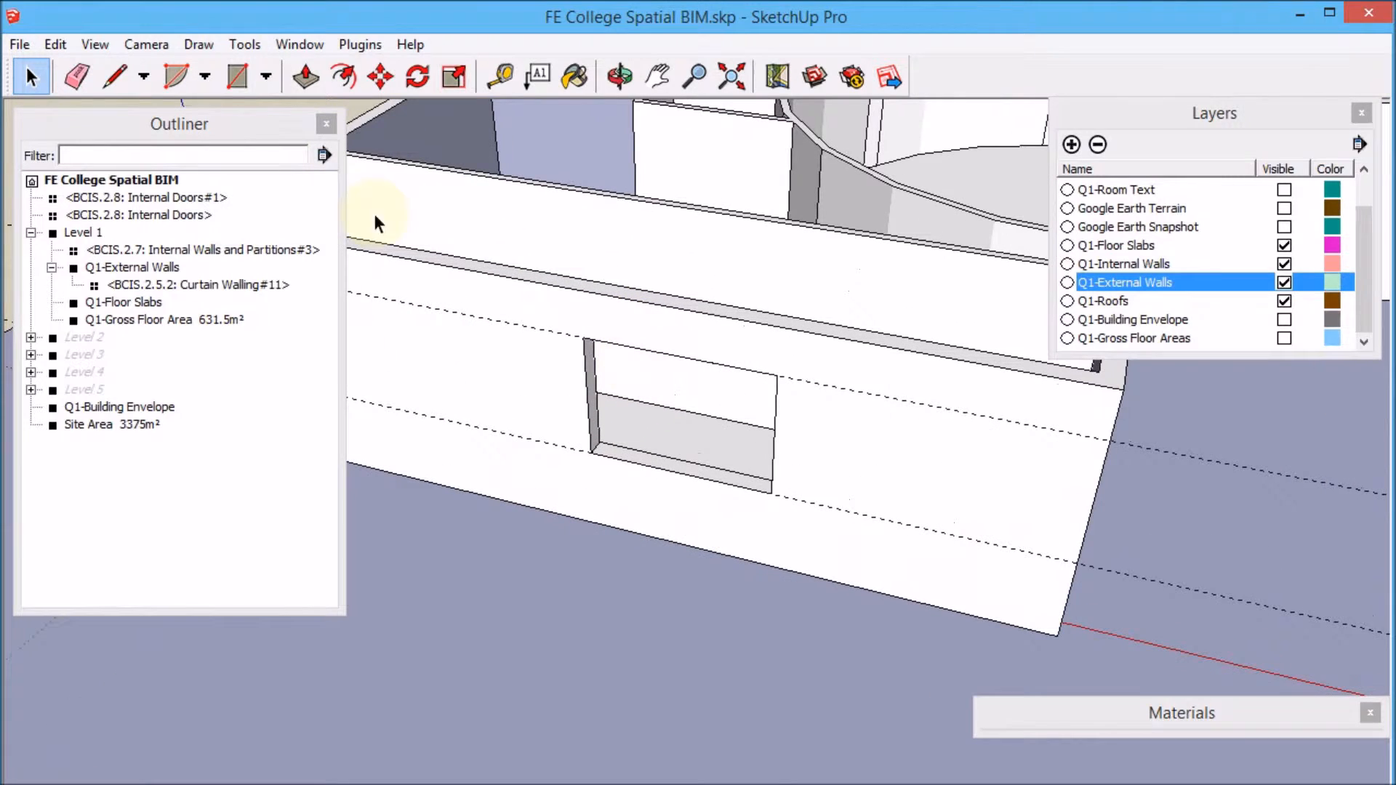
click(237, 75)
click(587, 338)
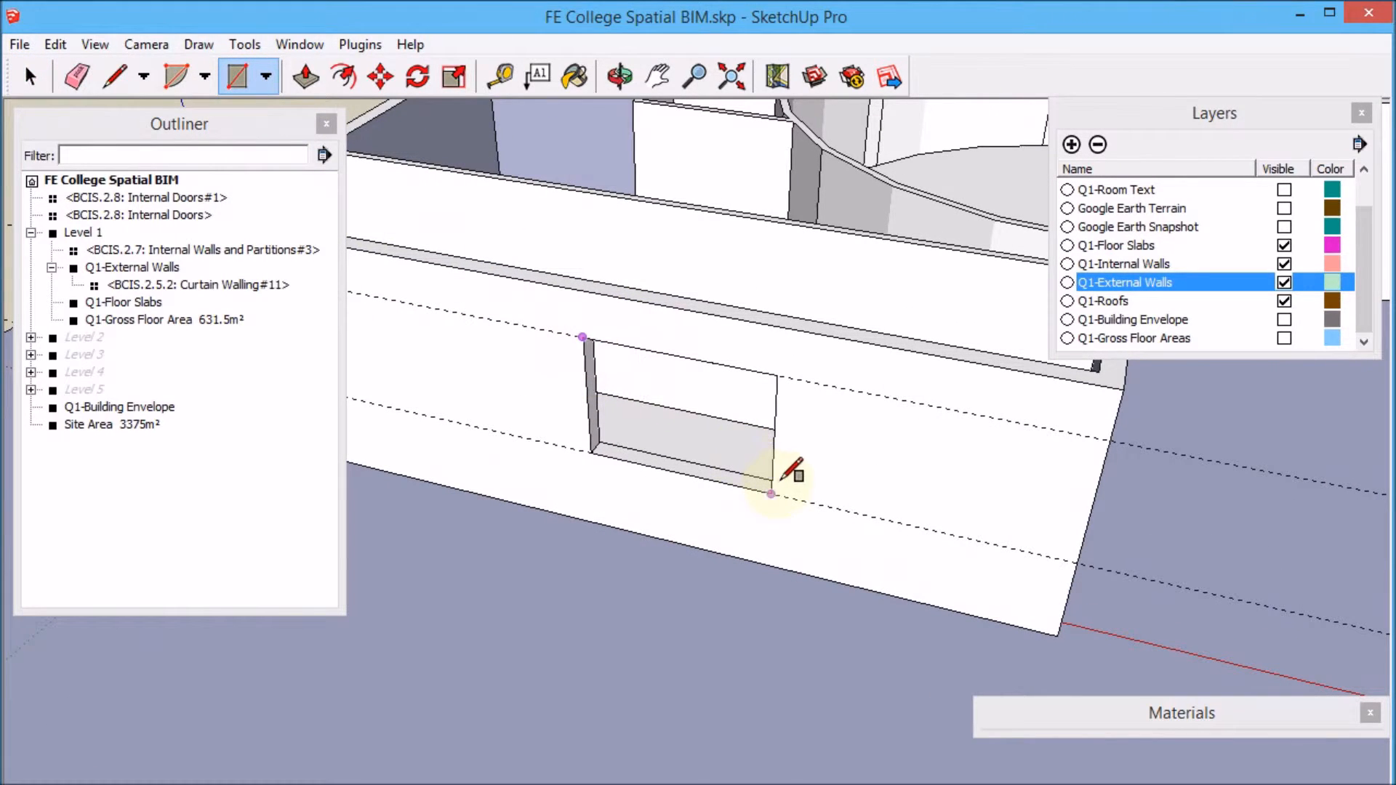
click(773, 492)
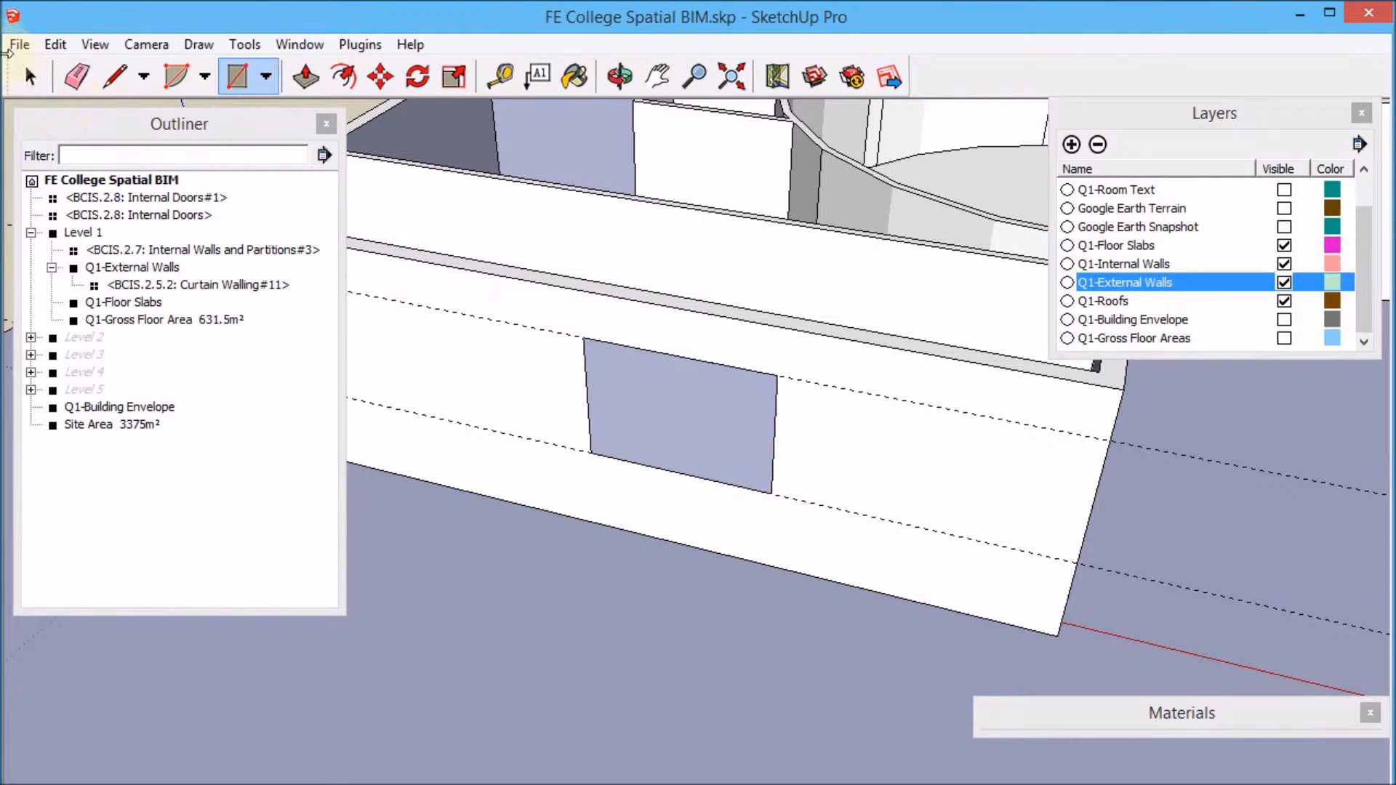
Select the new face with its bounding edges and make it into a component.
click(30, 76)
right_click(697, 446)
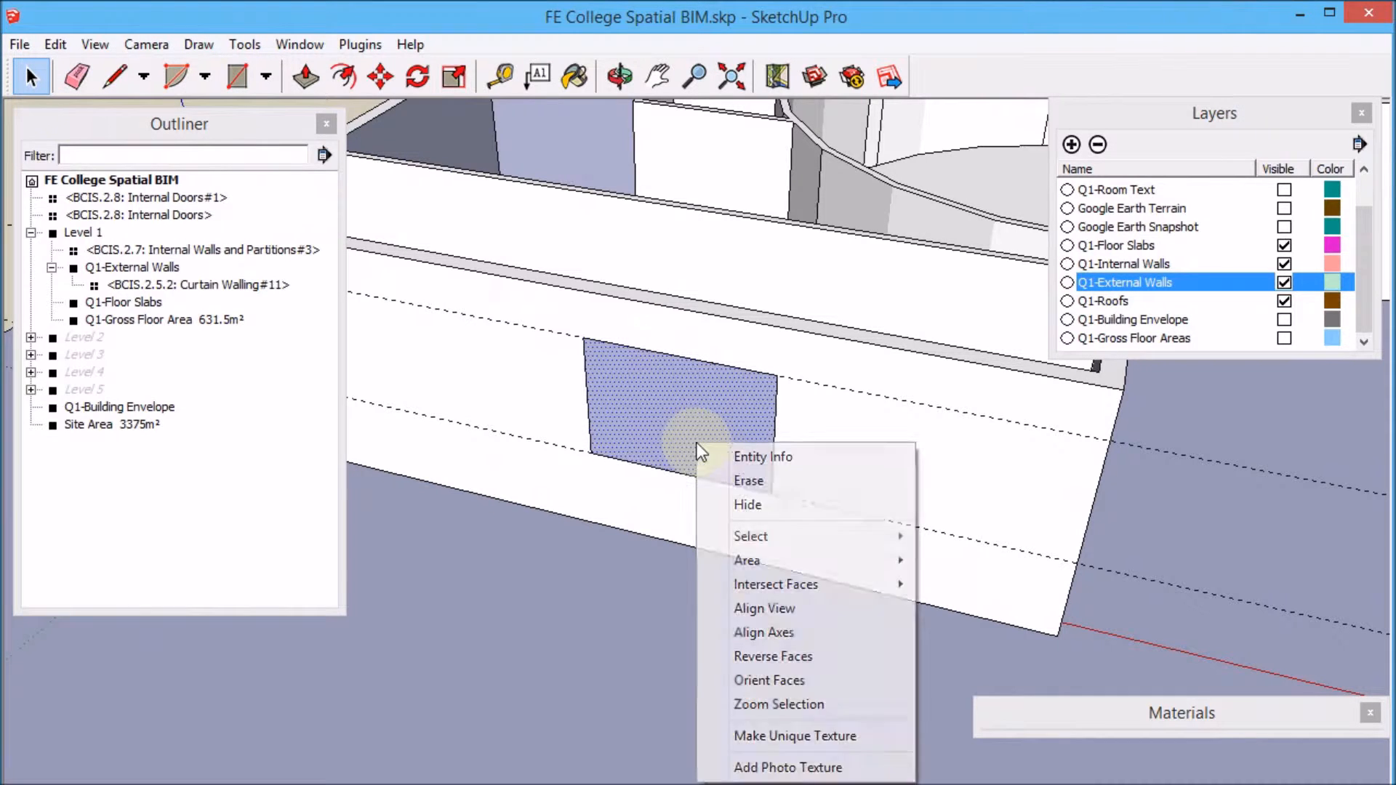
mouse_move(844, 531)
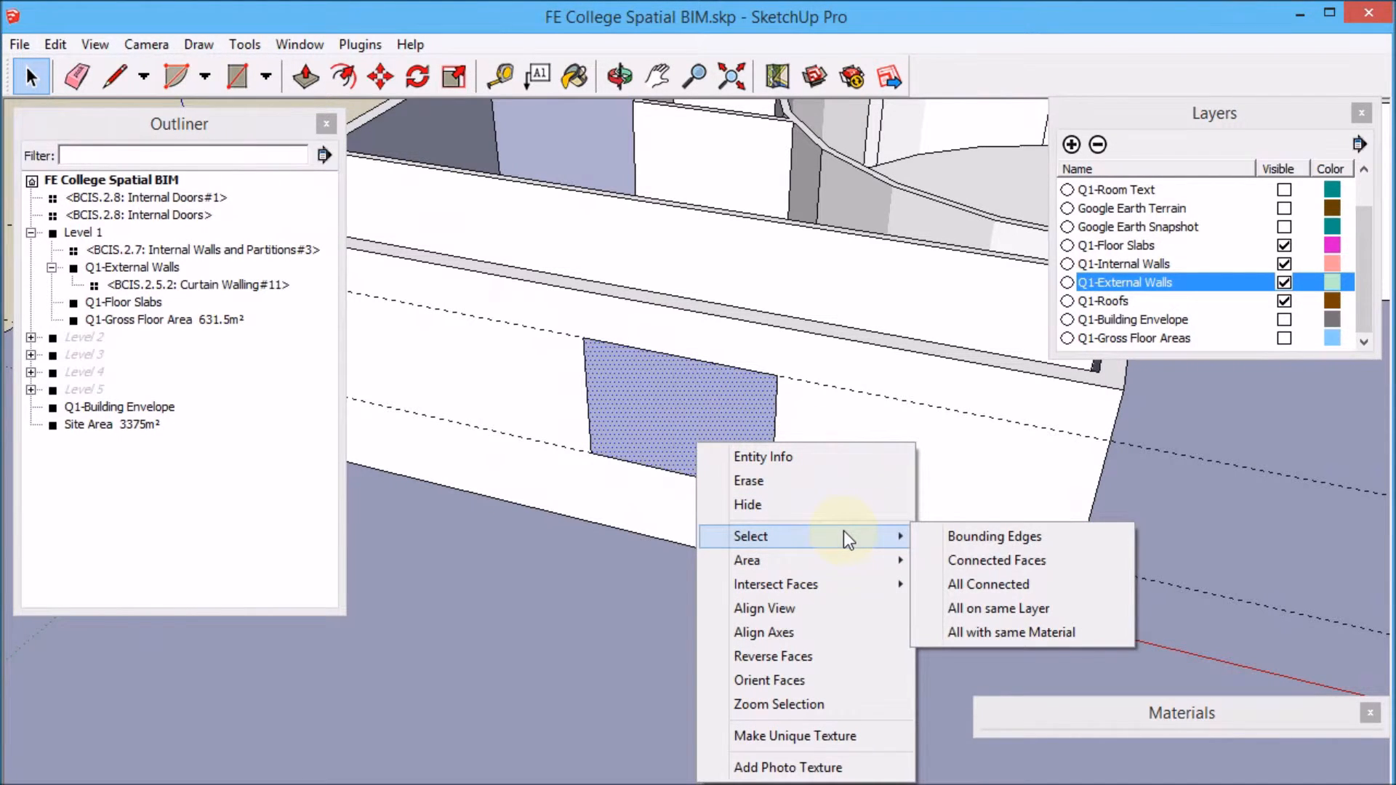
click(999, 536)
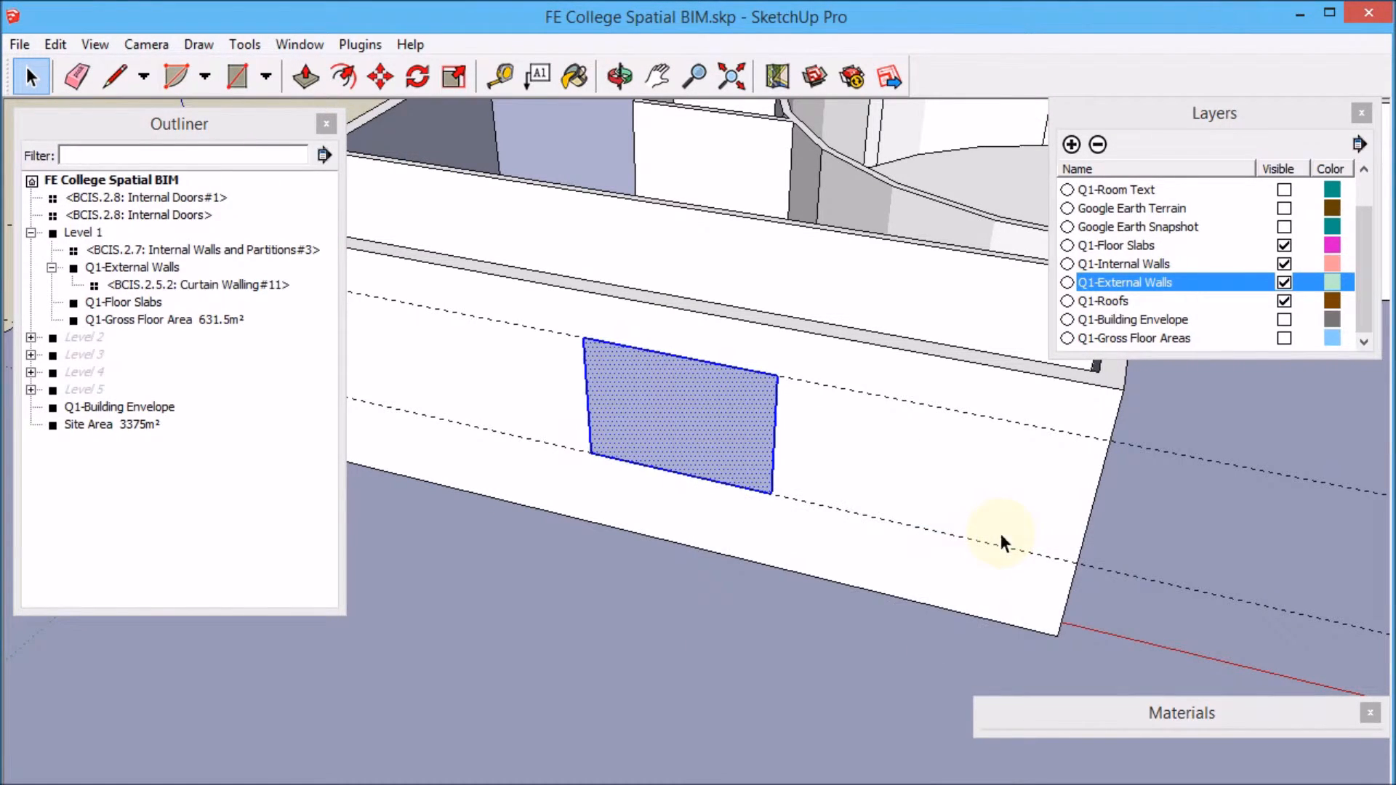
right_click(693, 453)
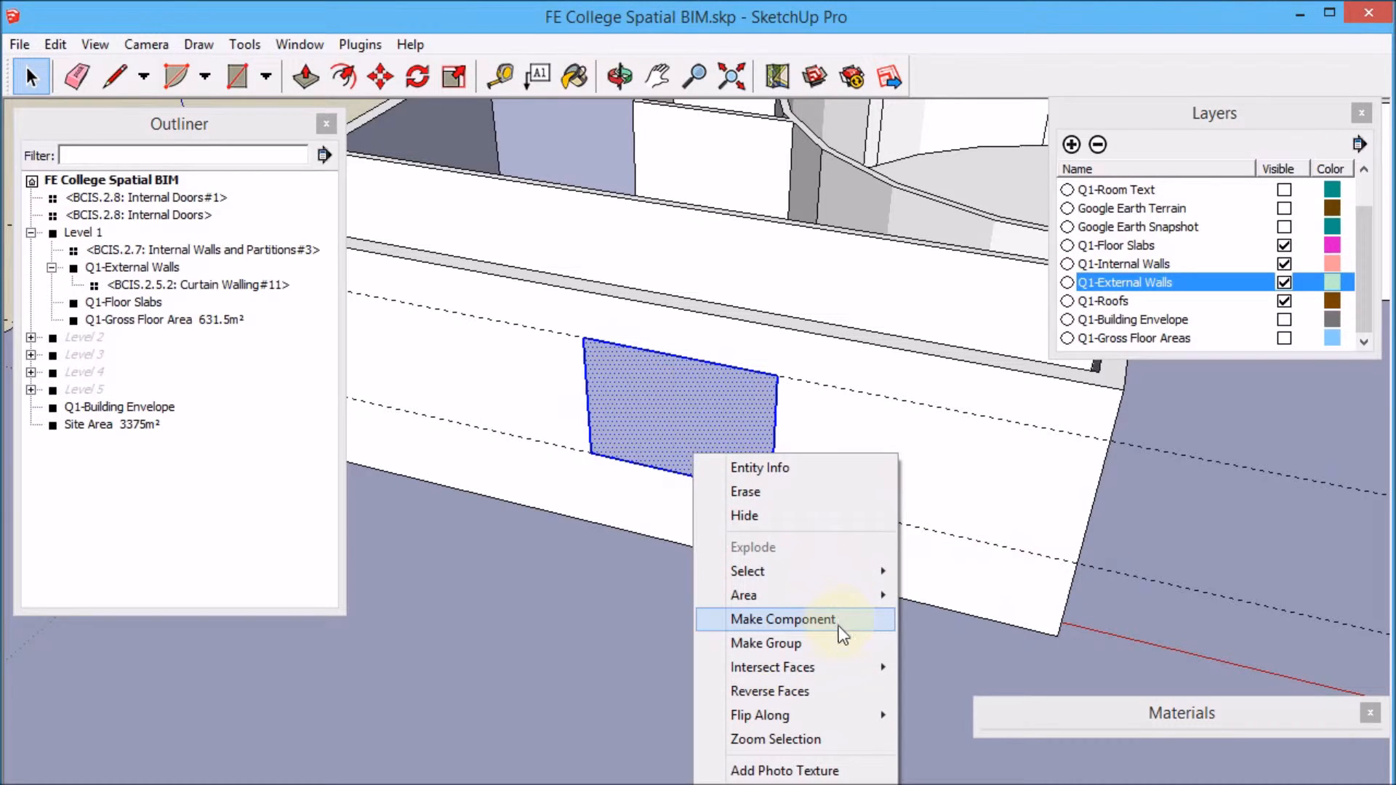
click(836, 619)
click(614, 663)
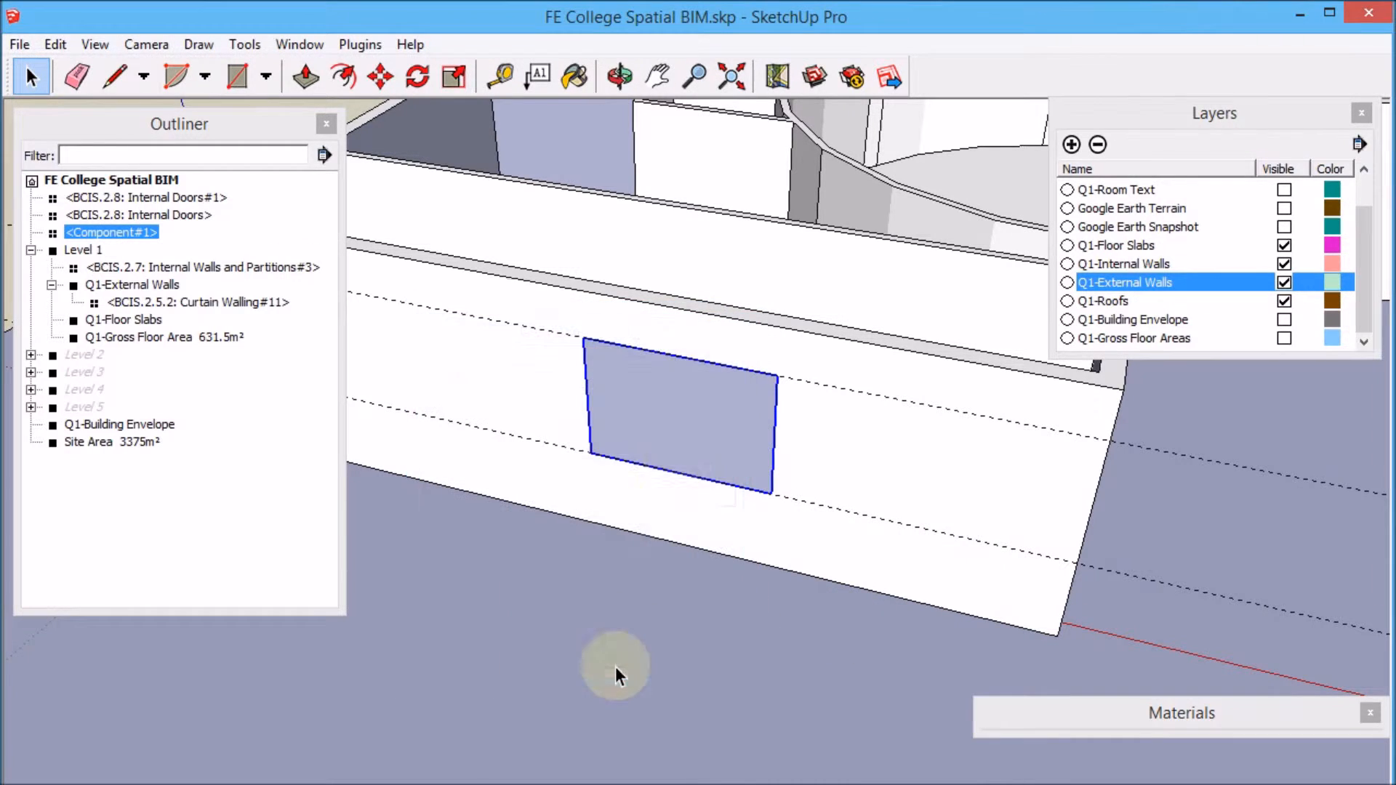
Classify the window component as BCIS 2. Superstructure with subcode 6.1. External Windows.
right_click(683, 450)
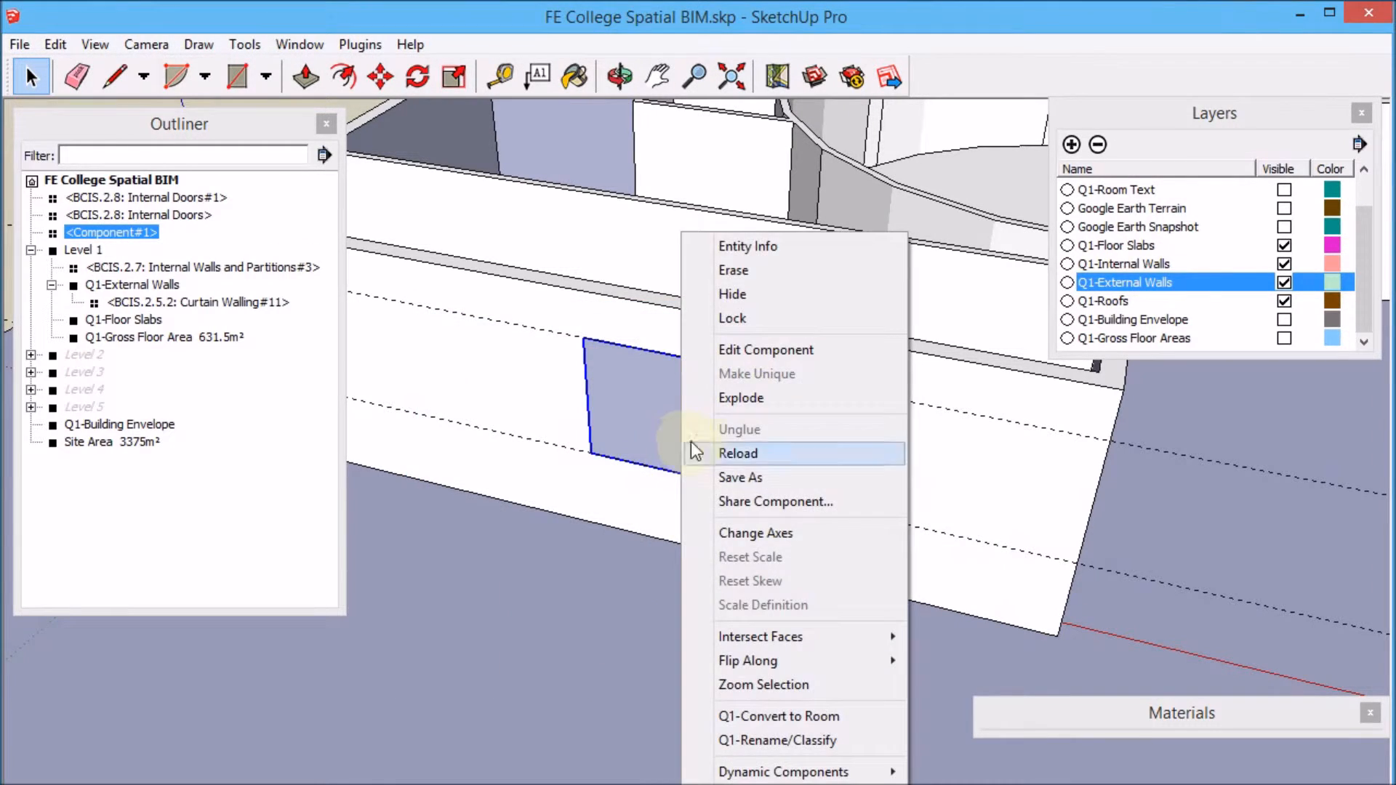
click(849, 740)
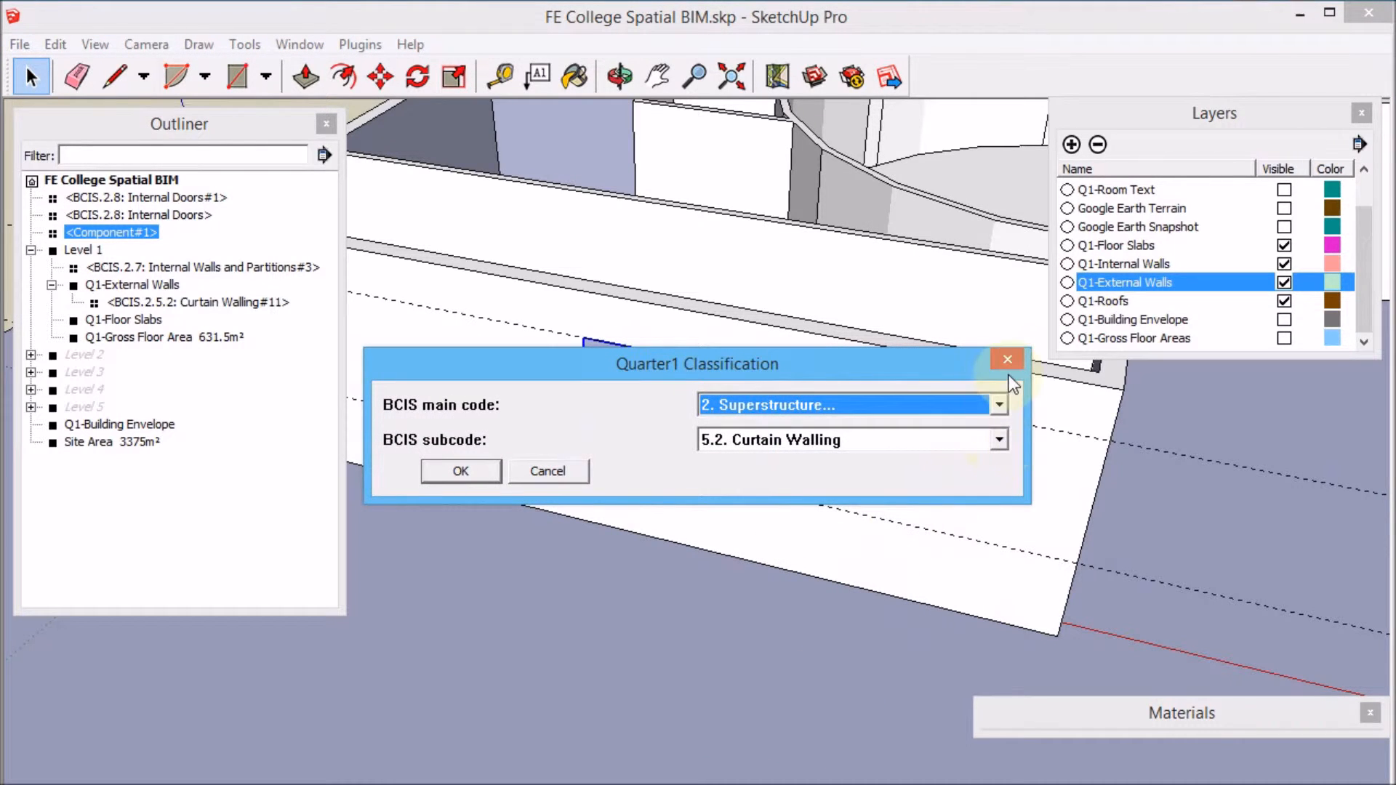
click(1000, 440)
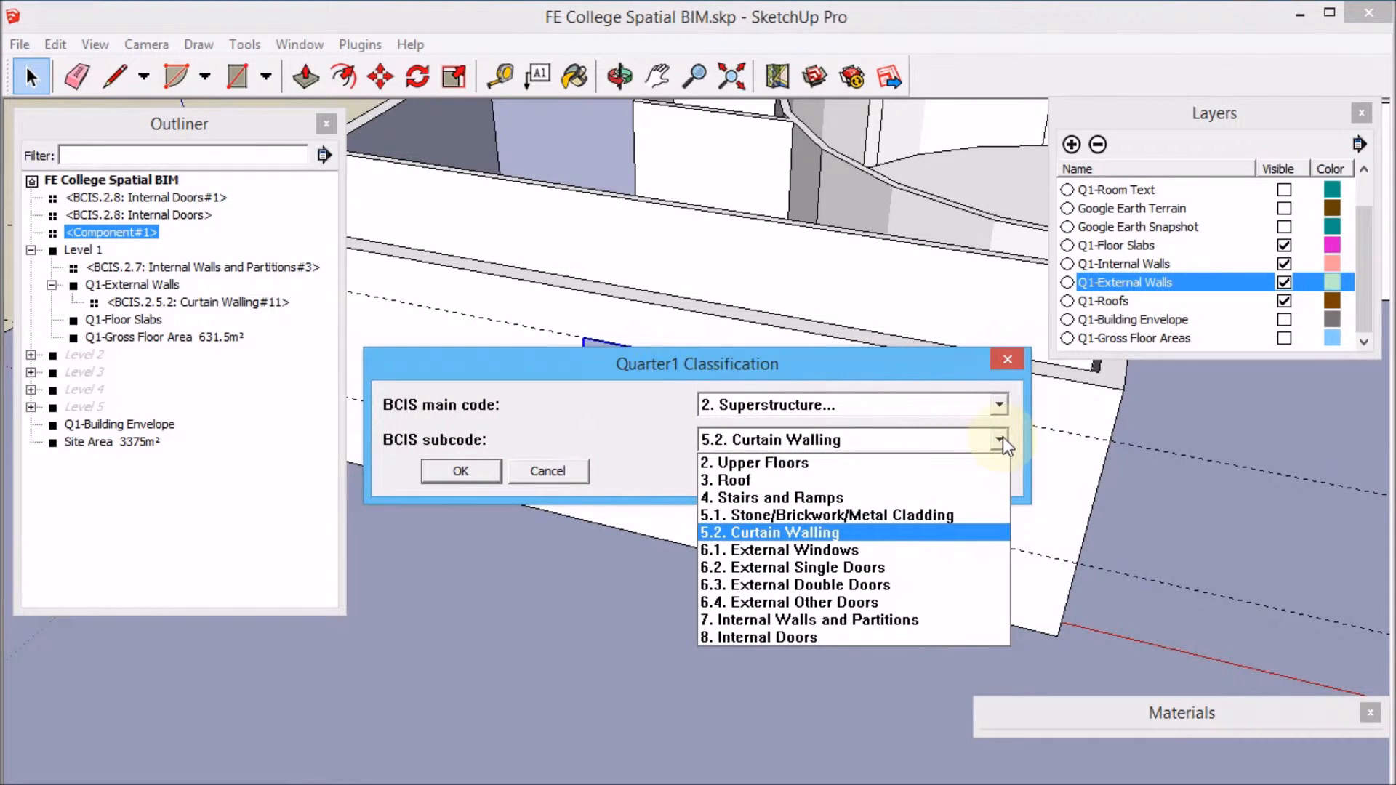
click(931, 550)
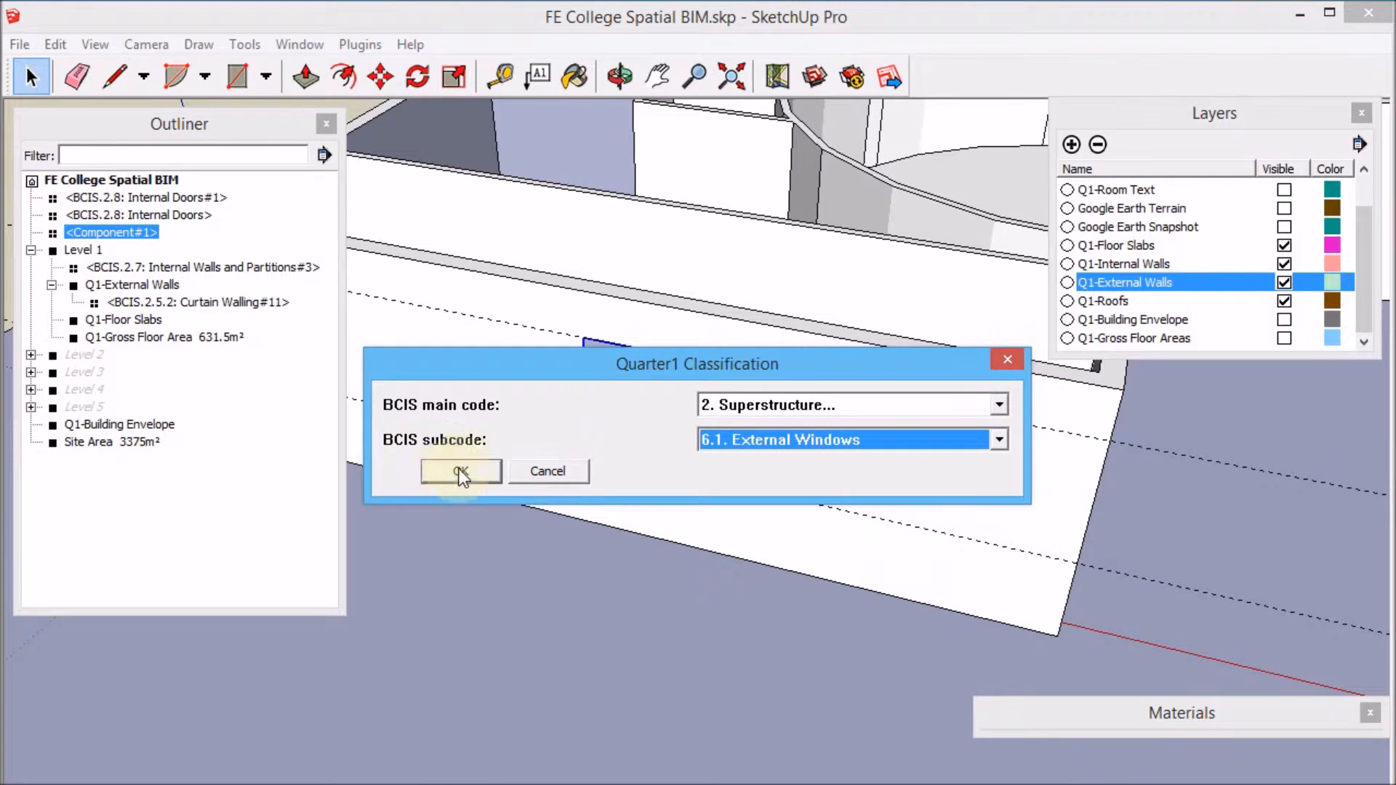
click(460, 471)
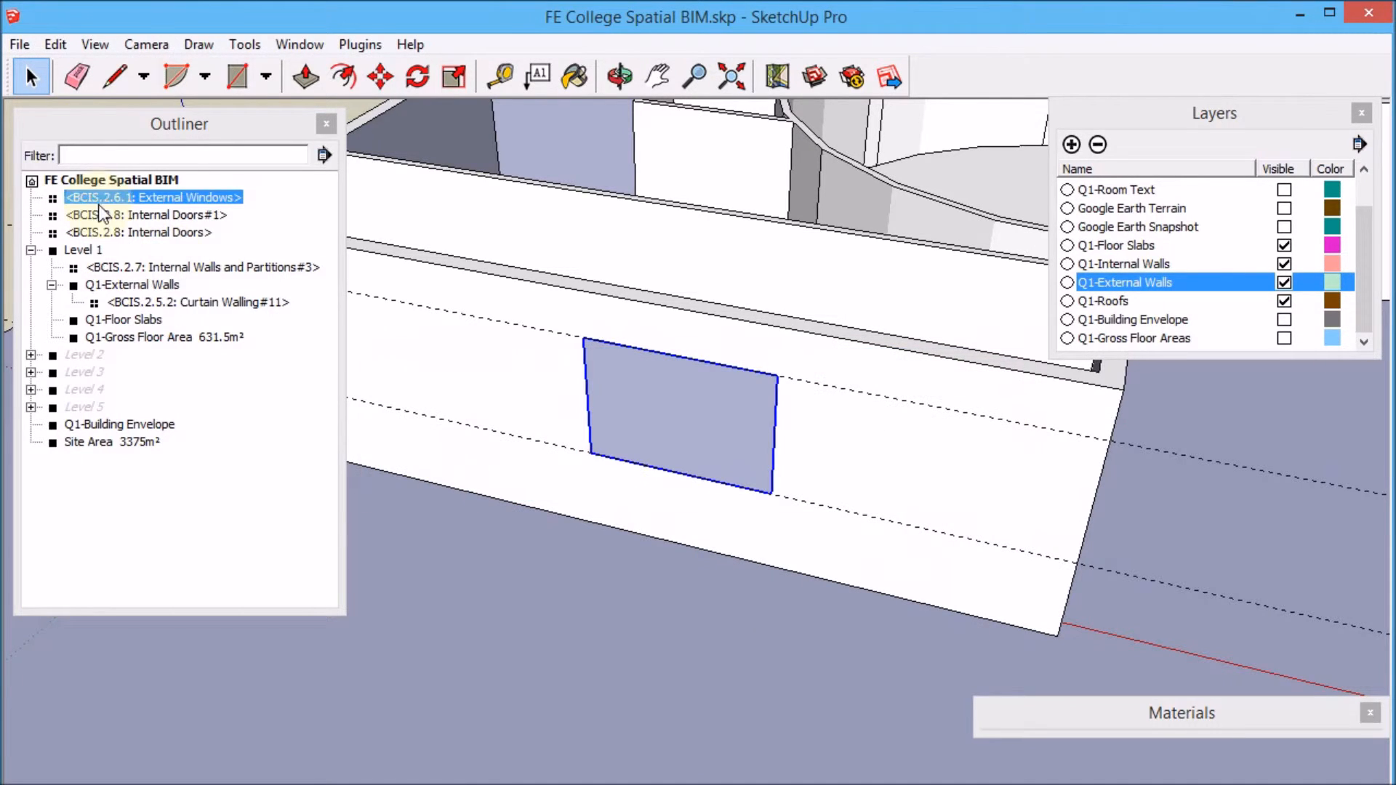
Paint the window component with the Translucent_Glass_Blue material.
click(1129, 712)
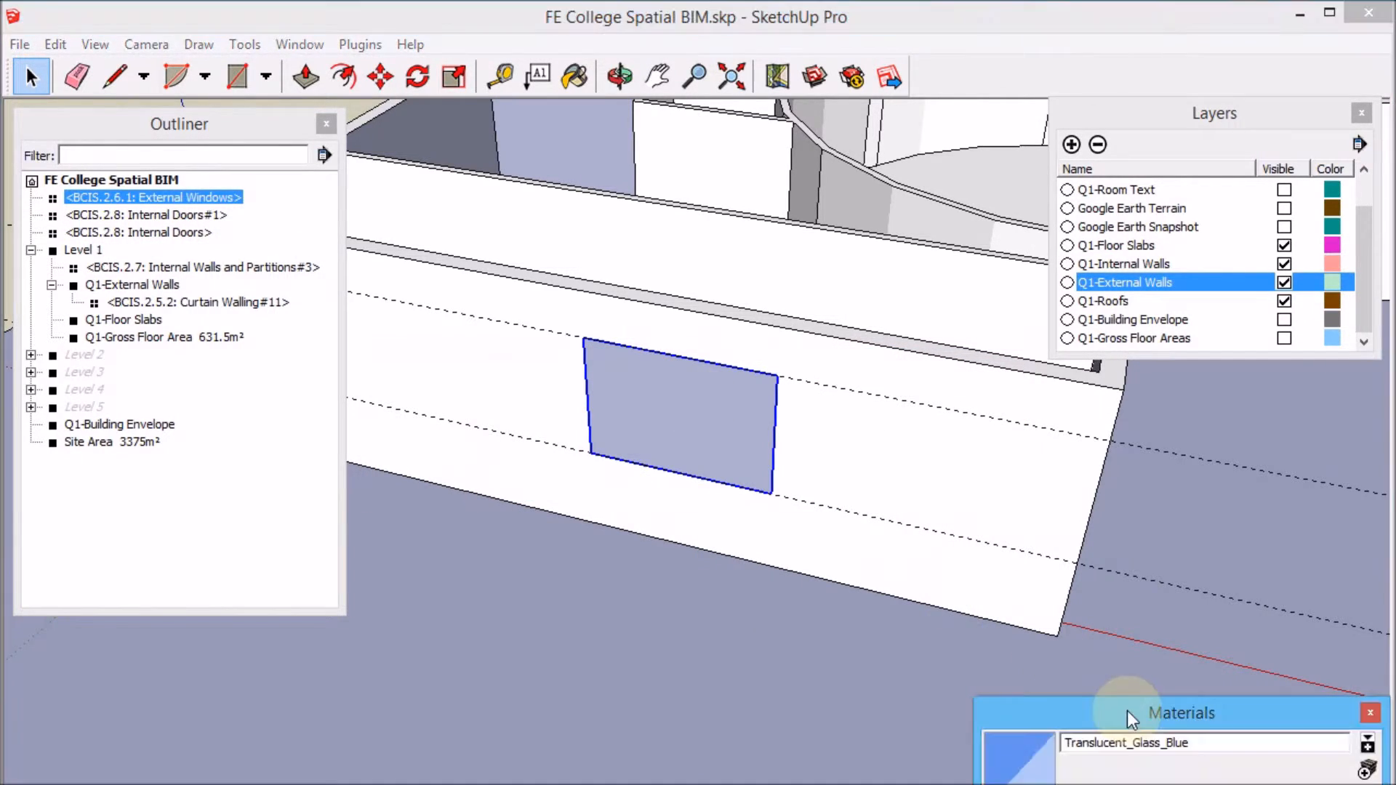
click(1011, 754)
click(754, 442)
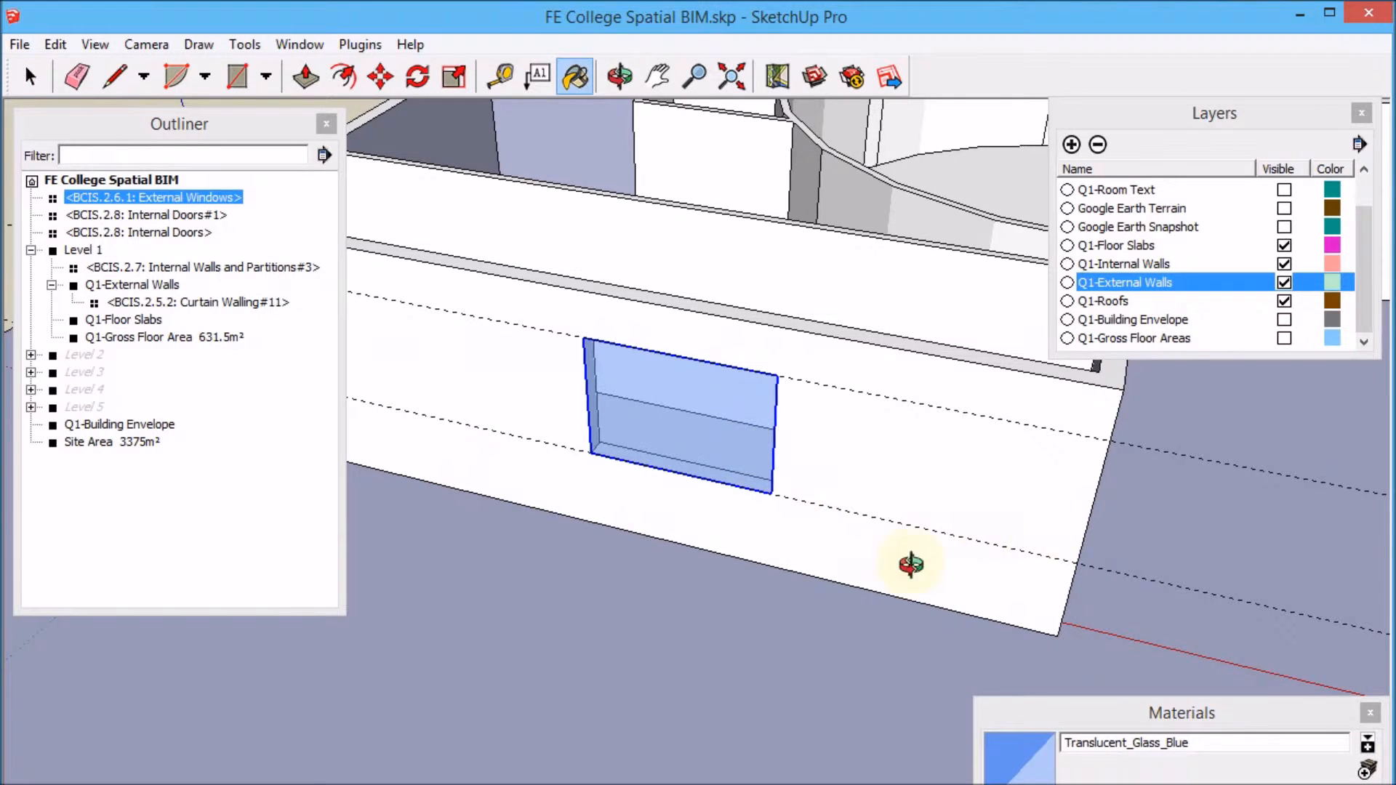
middle_drag(909, 567, 658, 561)
click(32, 77)
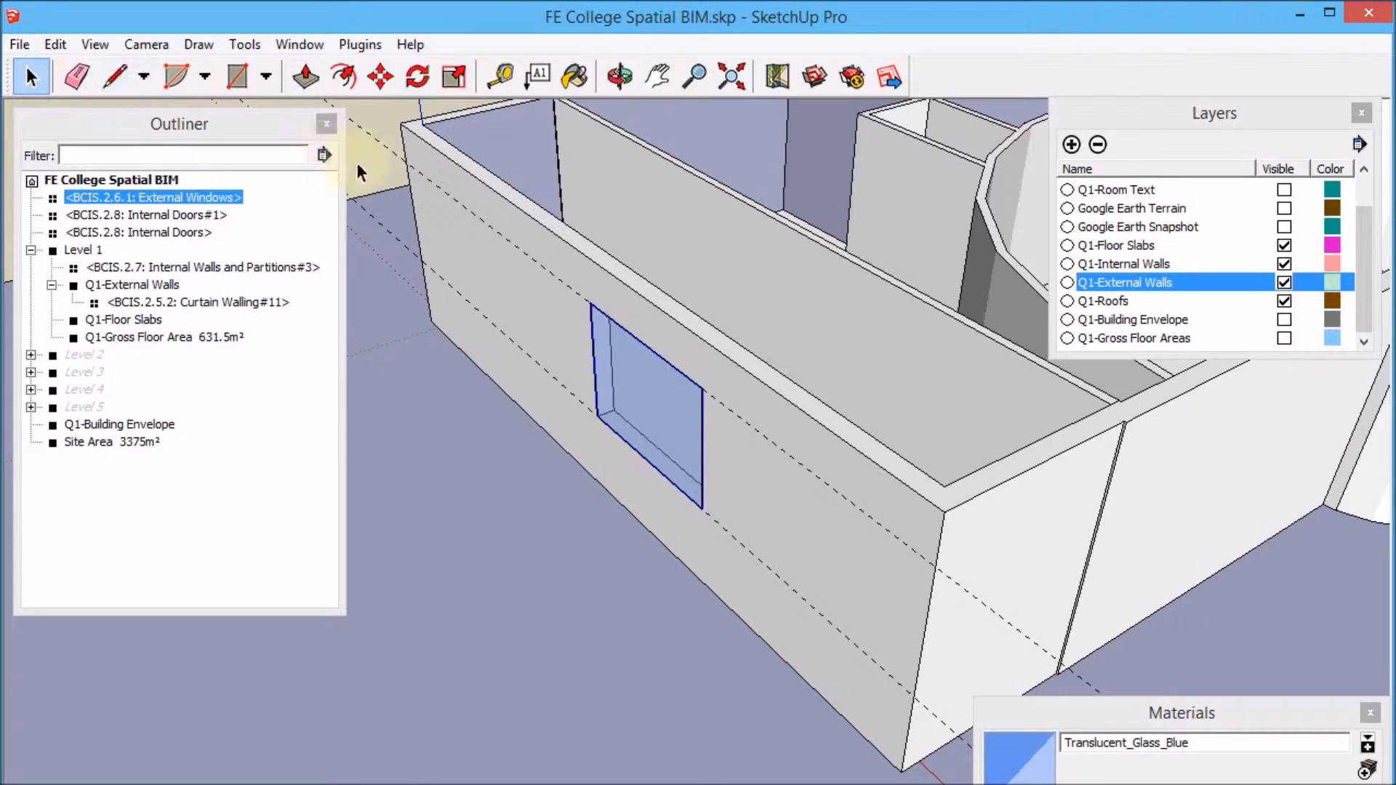
click(374, 137)
scroll(654, 420, up, 3)
click(653, 422)
key(m)
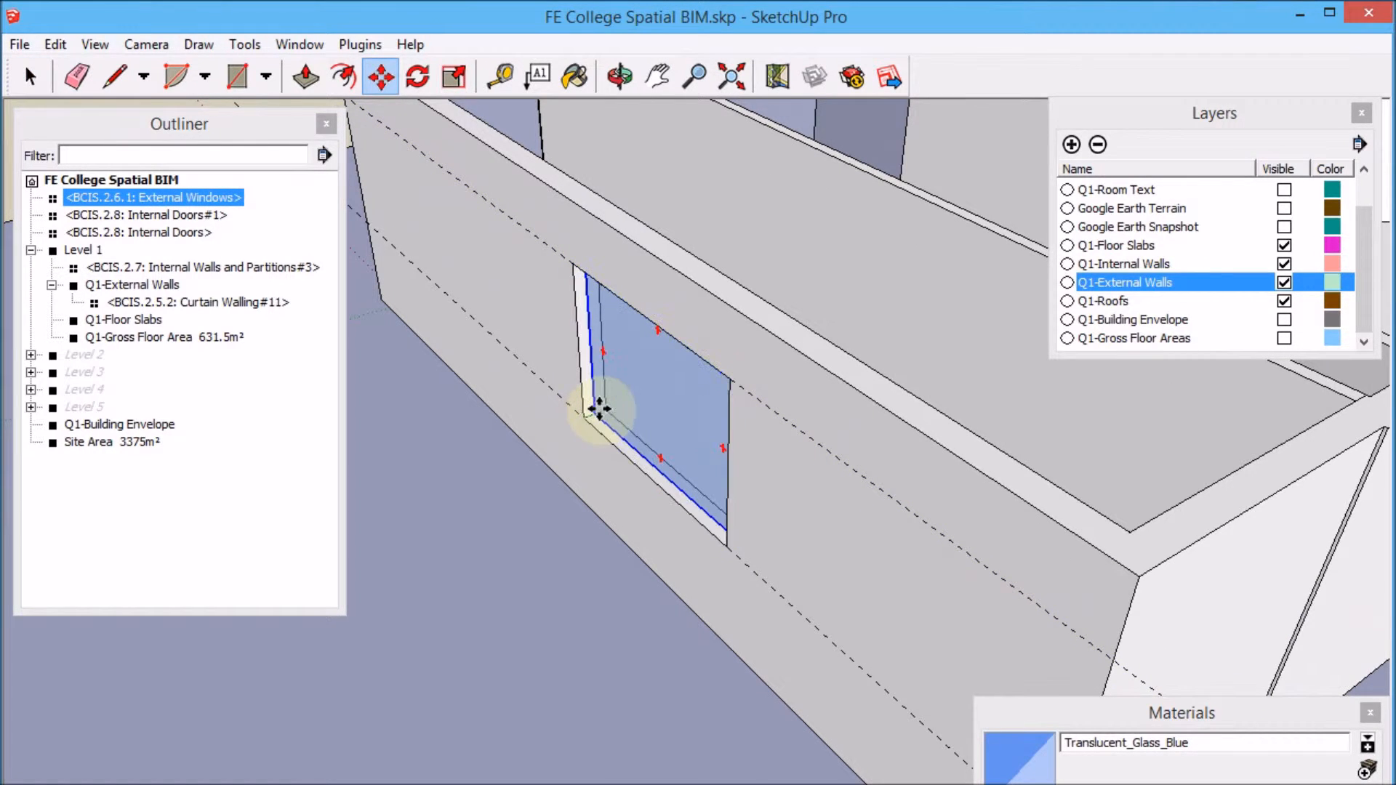
click(602, 410)
scroll(808, 464, down, 5)
scroll(835, 480, down, 1)
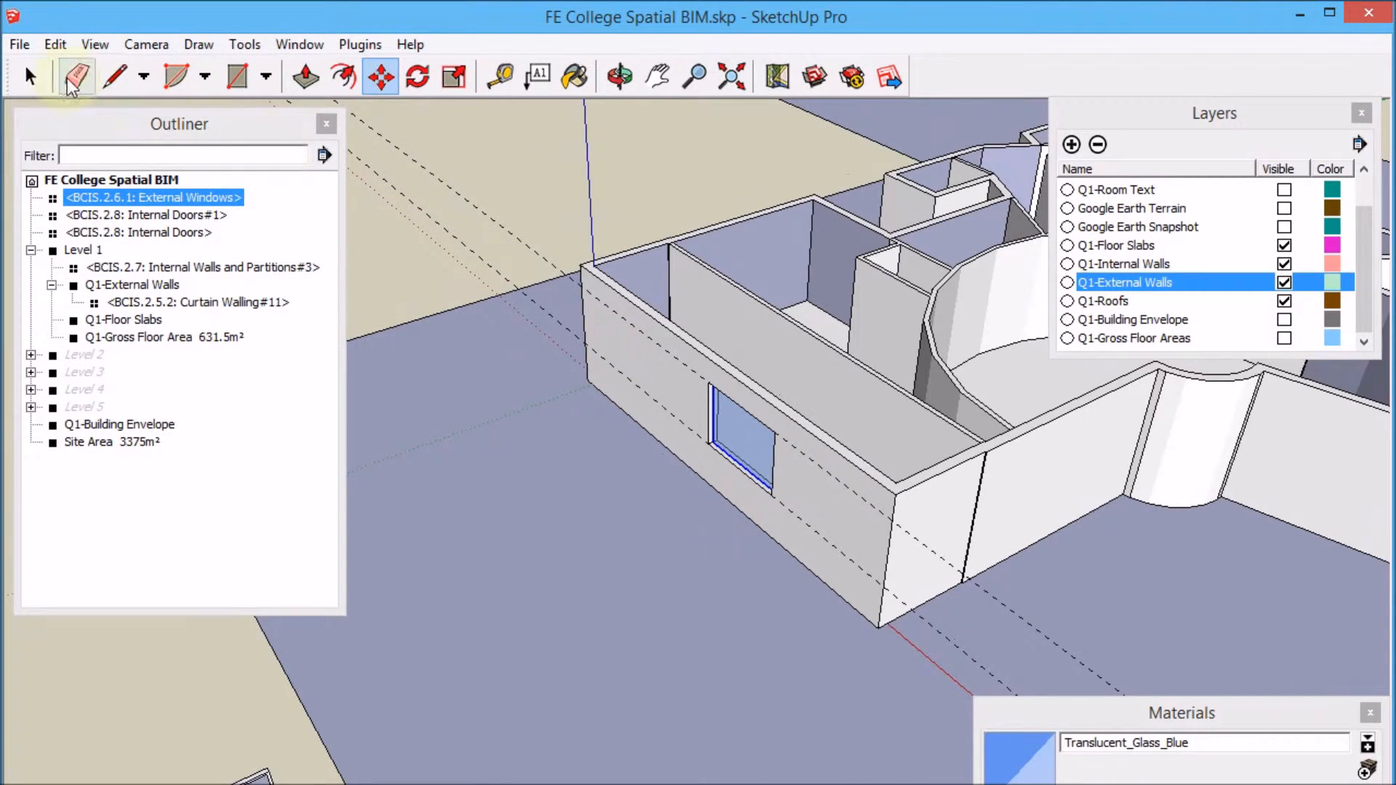
click(33, 78)
Orbit and zoom around the Level 1 model to examine the classified walls and window from different angles.
click(704, 198)
scroll(574, 380, down, 3)
middle_drag(618, 472, 778, 420)
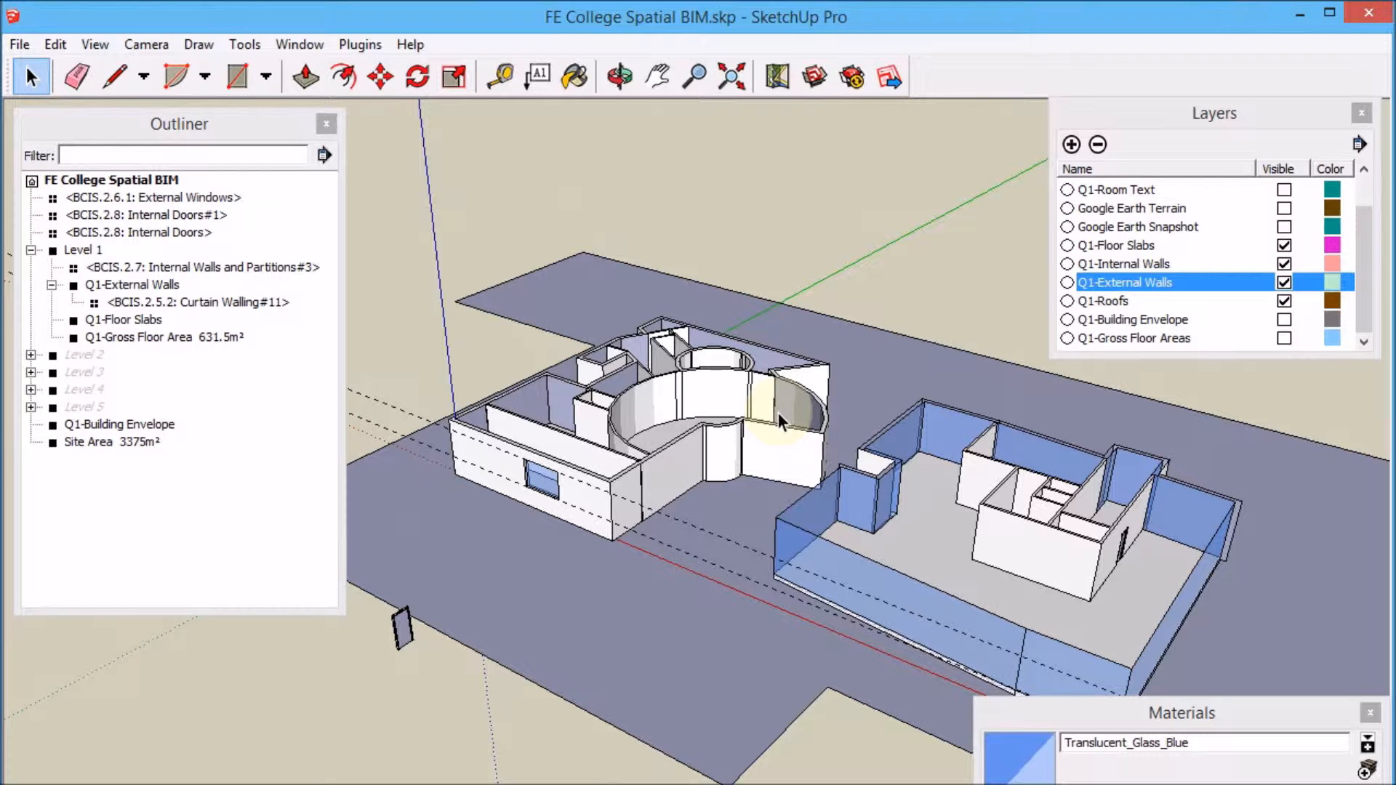
middle_drag(1001, 491, 989, 560)
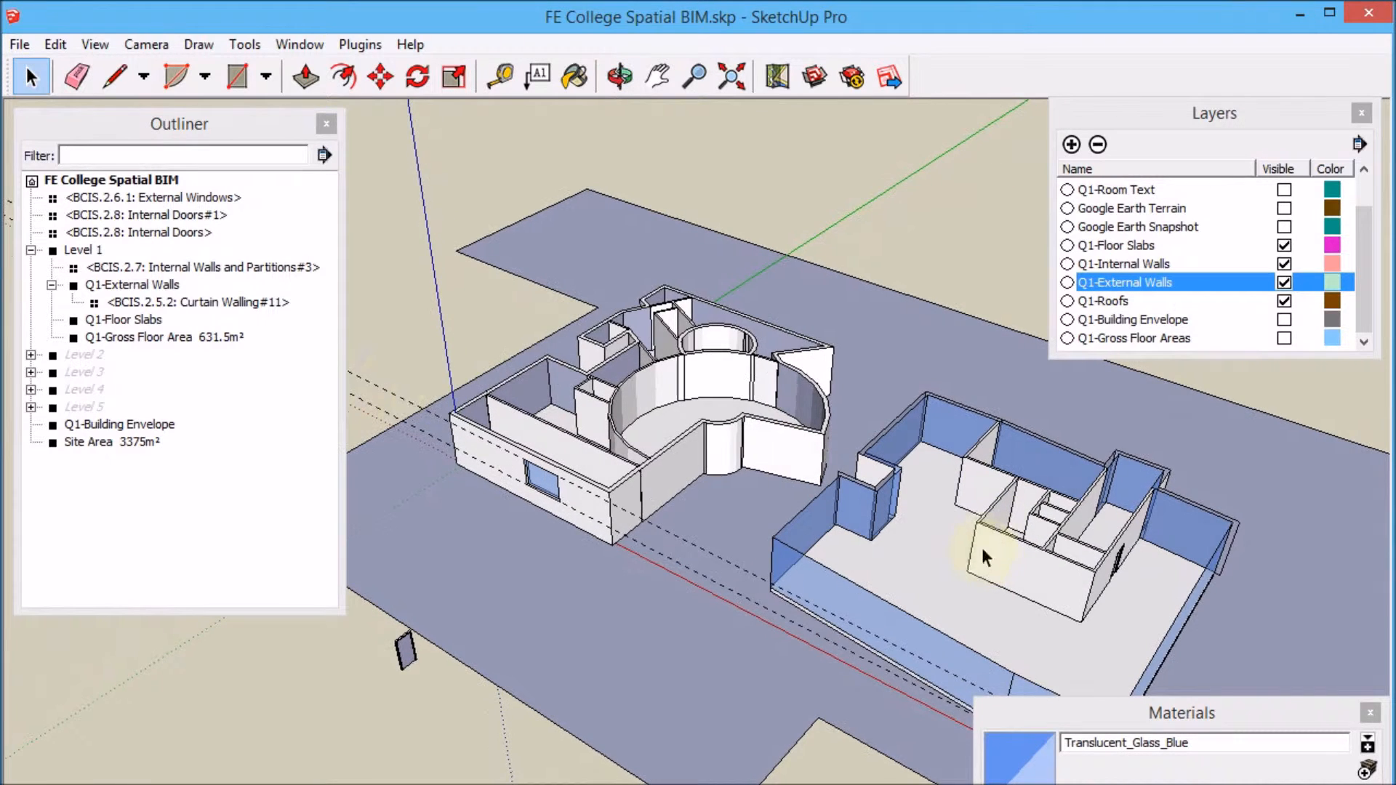
middle_drag(517, 397, 757, 564)
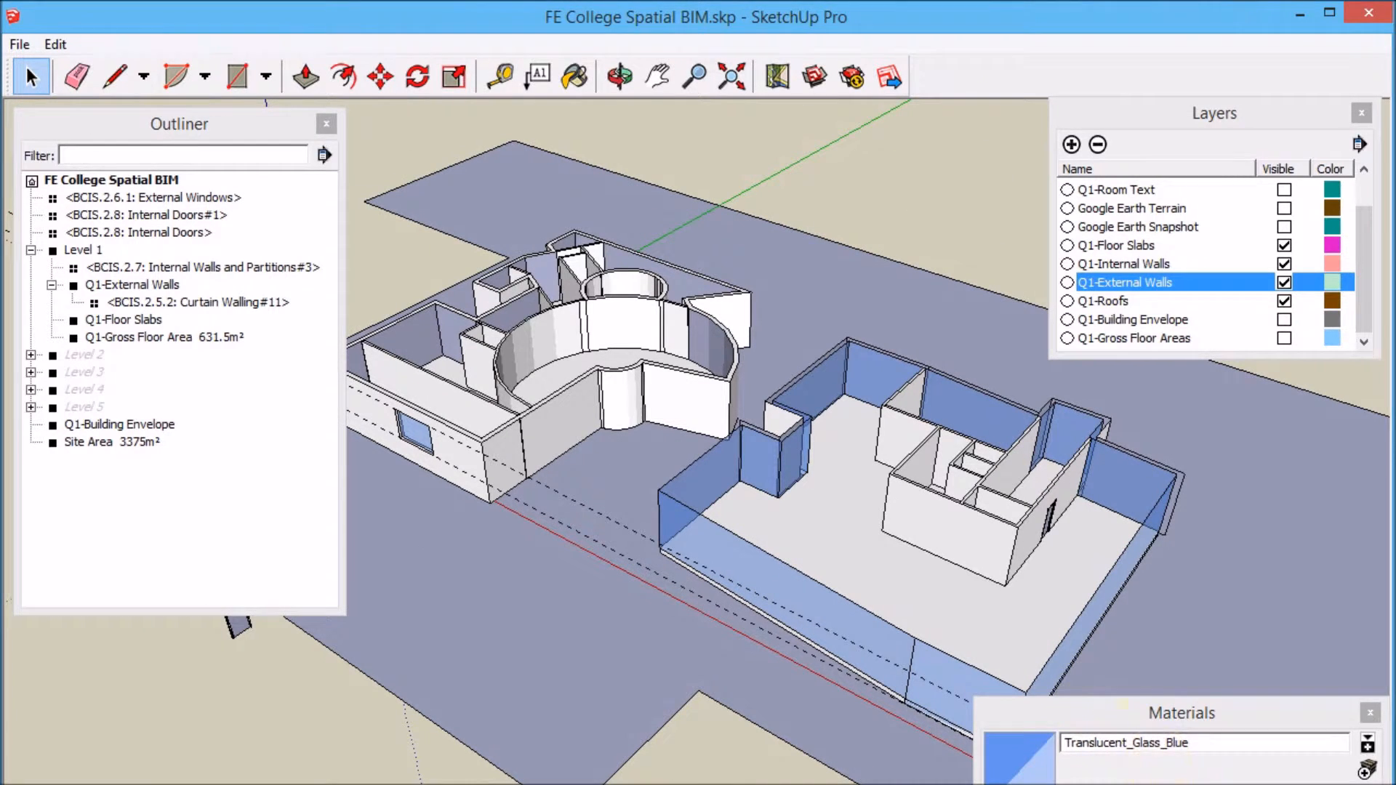
mouse_move(1120, 782)
click(1309, 698)
middle_drag(733, 396, 427, 360)
scroll(426, 359, down, 3)
middle_drag(644, 406, 632, 495)
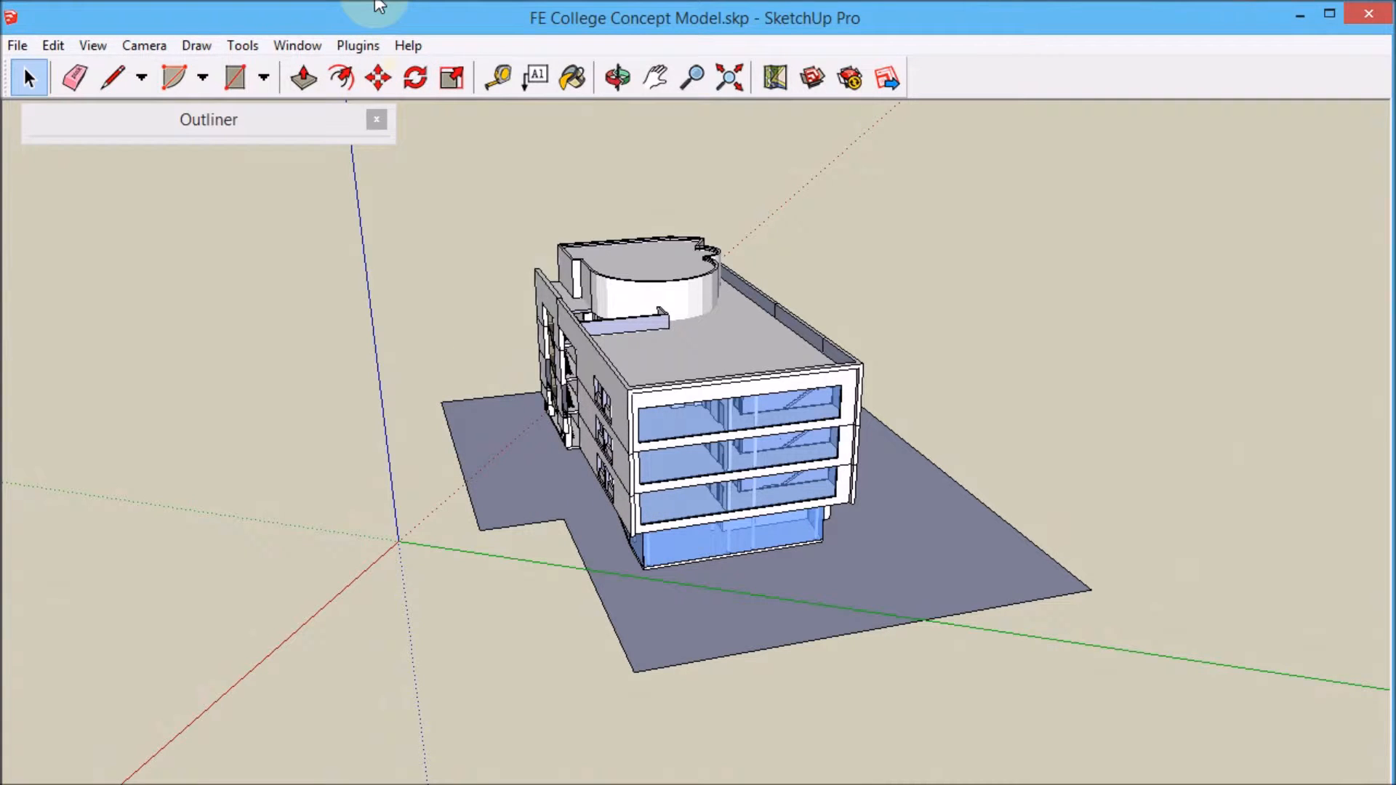
Run the Quarter1 Class Cost Details report and choose Q1 ROOM Data.csv as the room standard data file.
key(r)
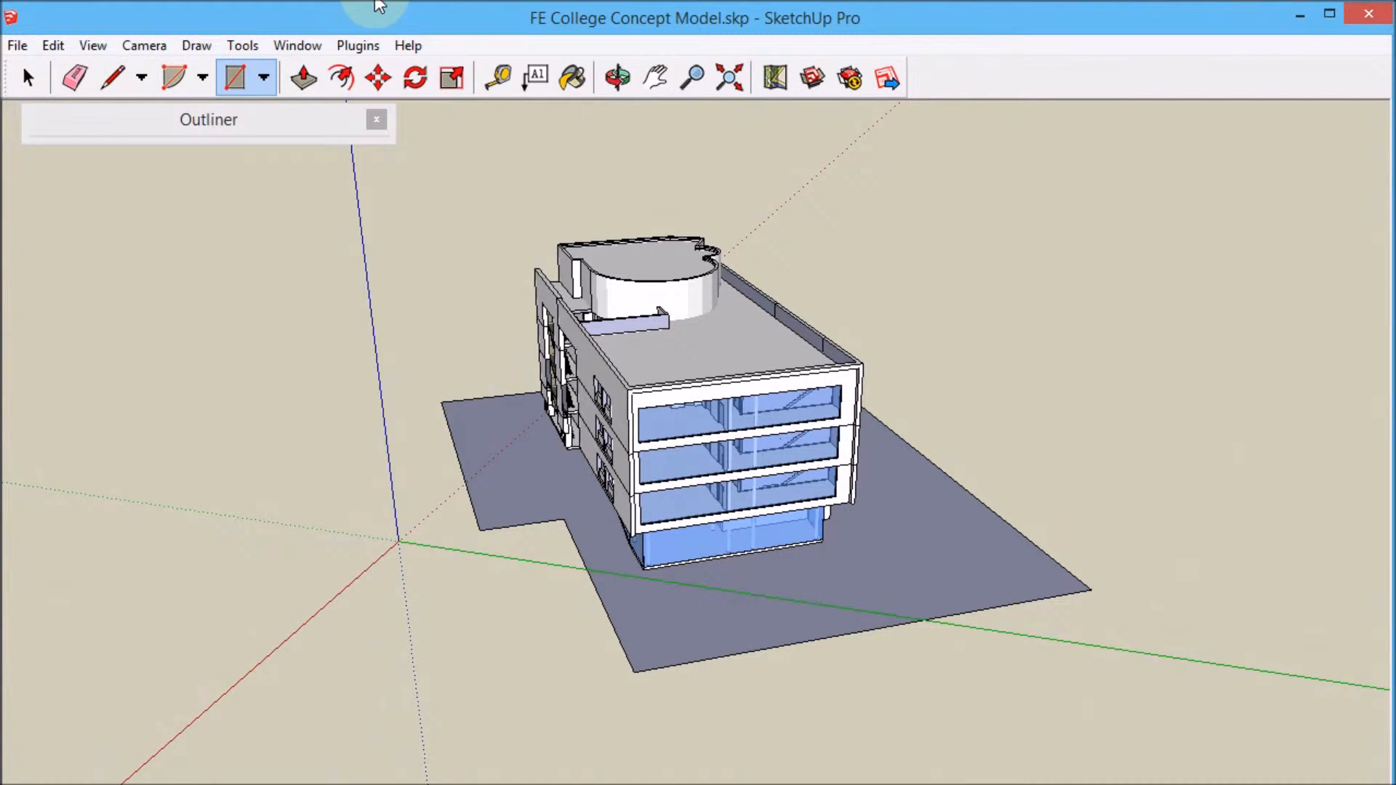
click(358, 45)
mouse_move(380, 73)
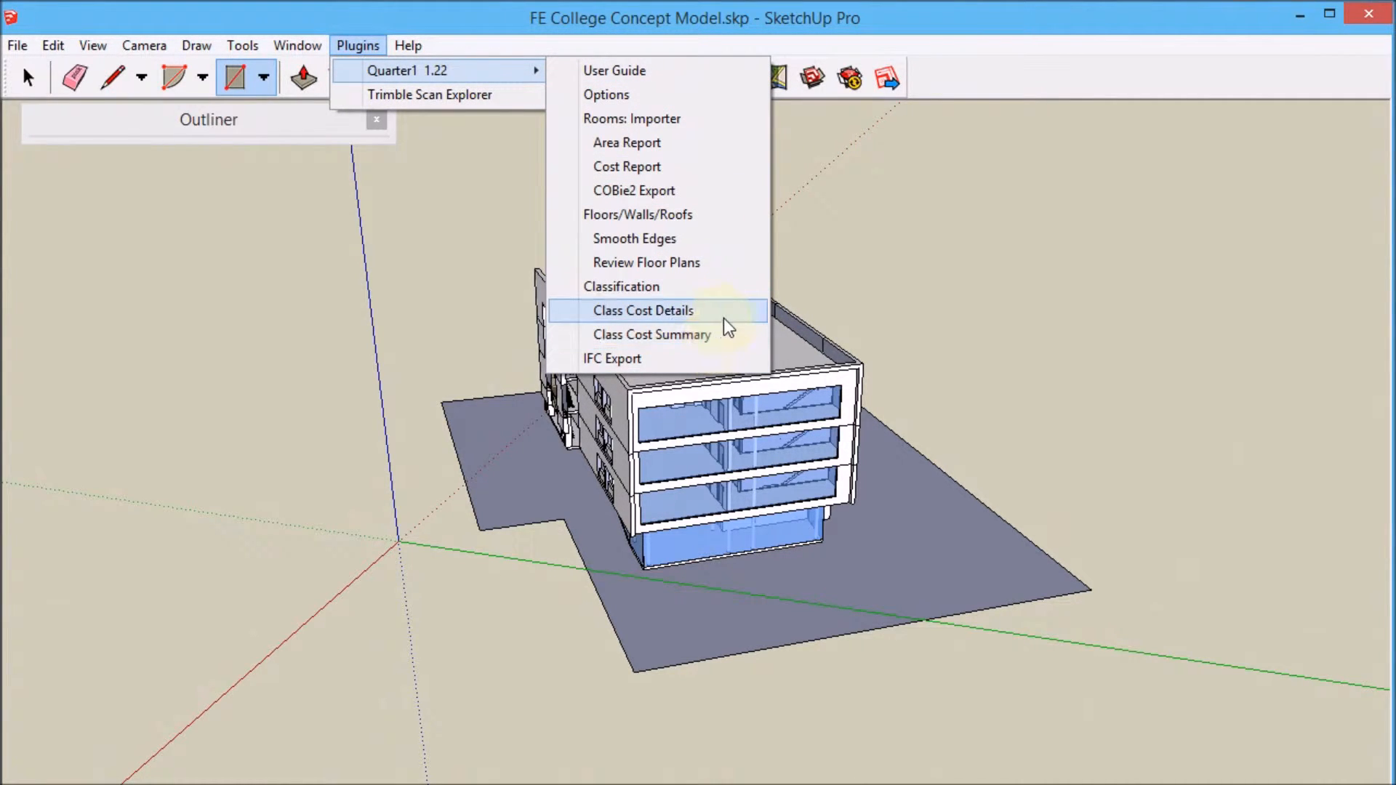
click(644, 310)
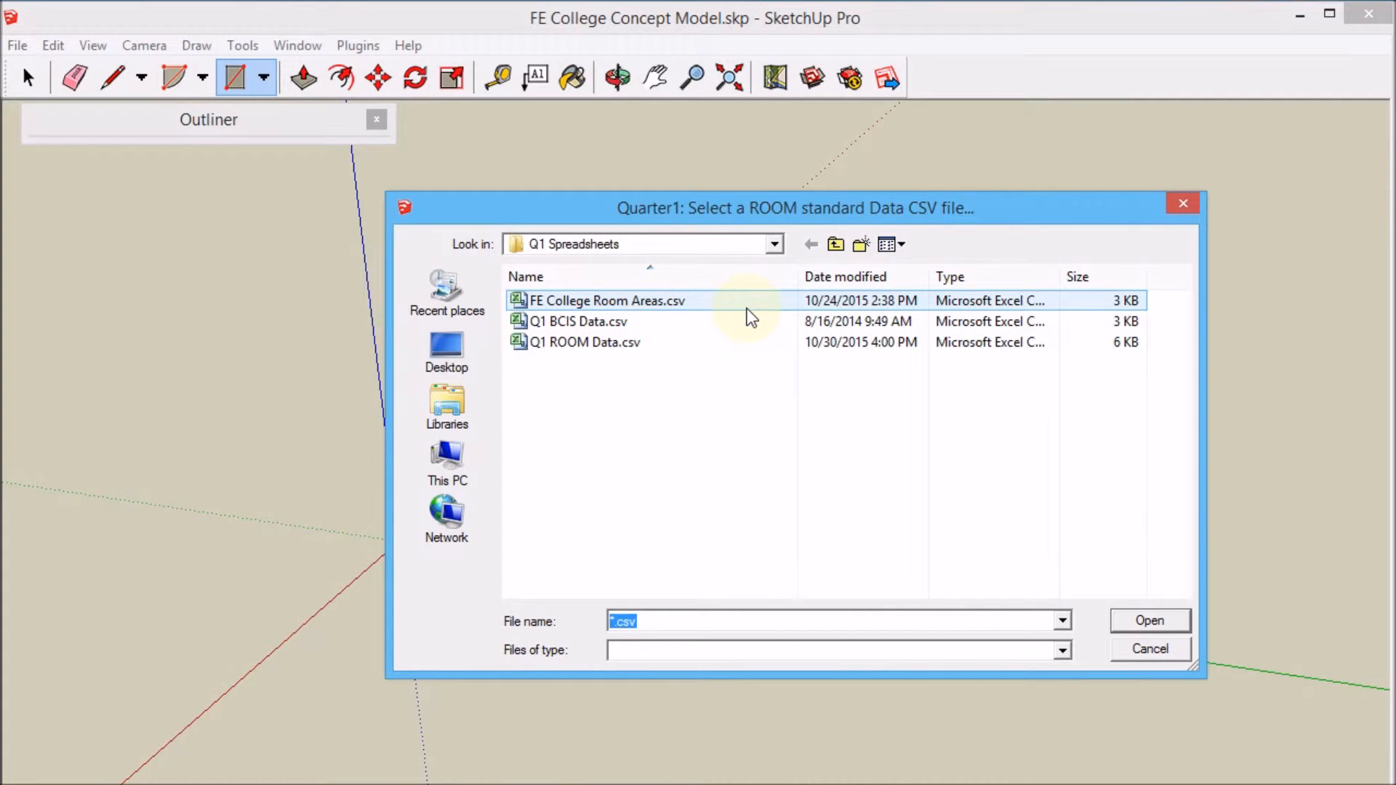
click(599, 325)
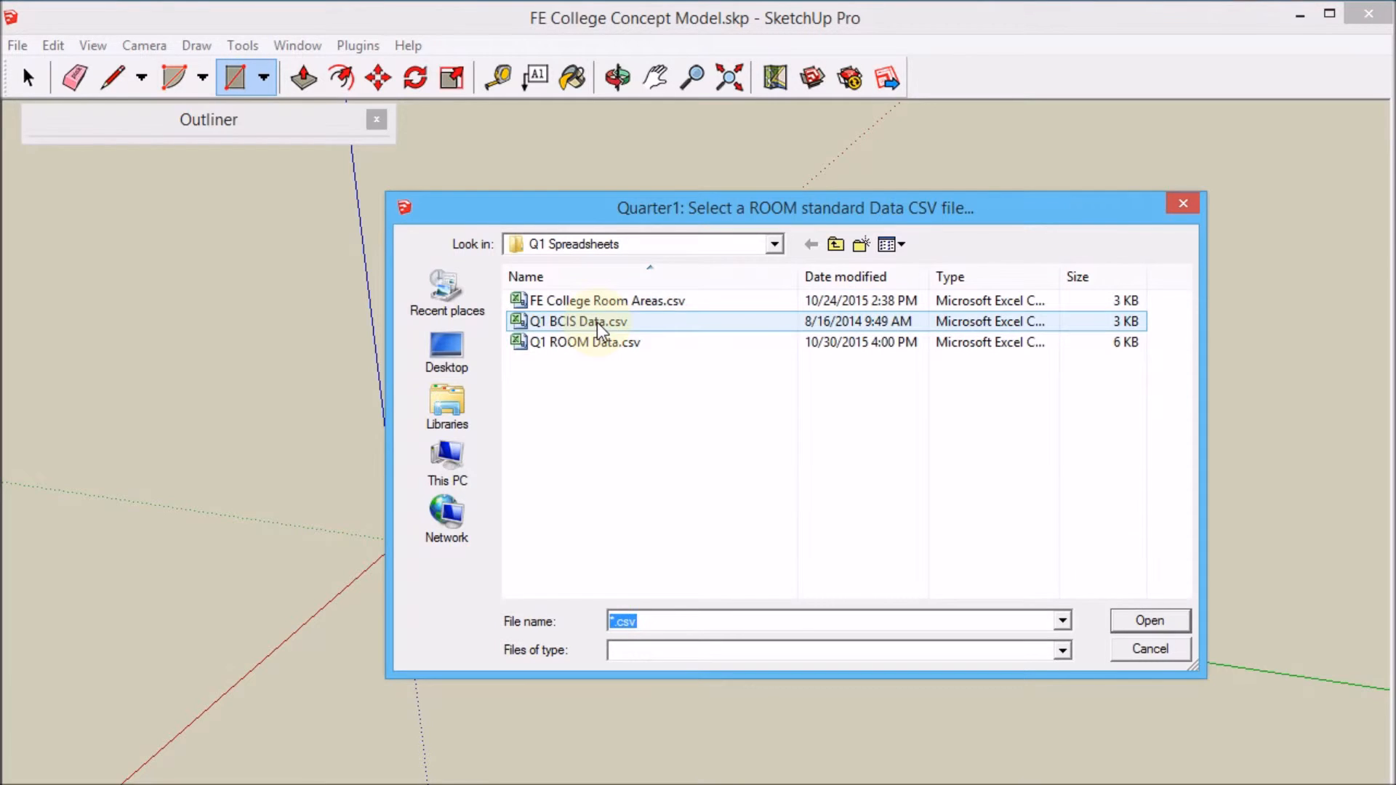
click(614, 343)
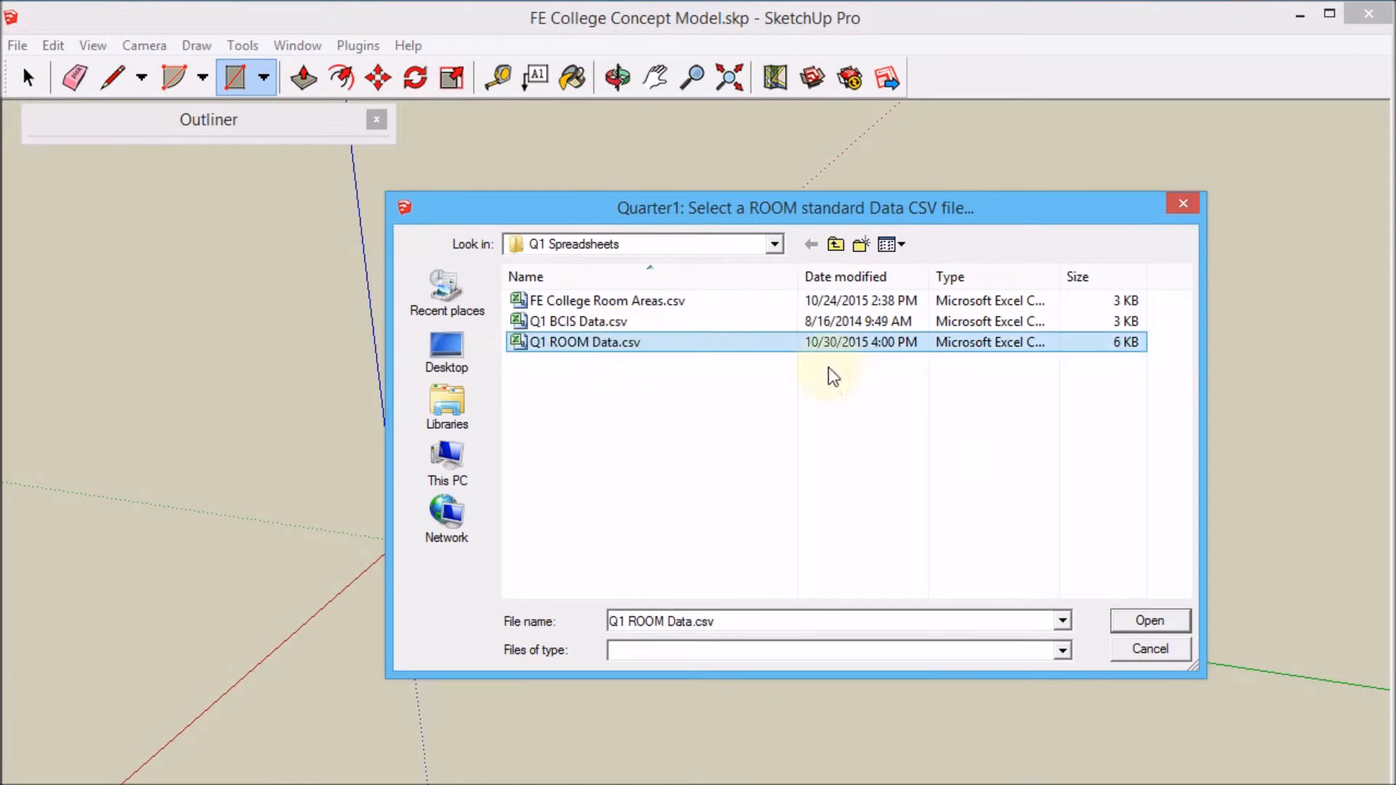
click(1164, 630)
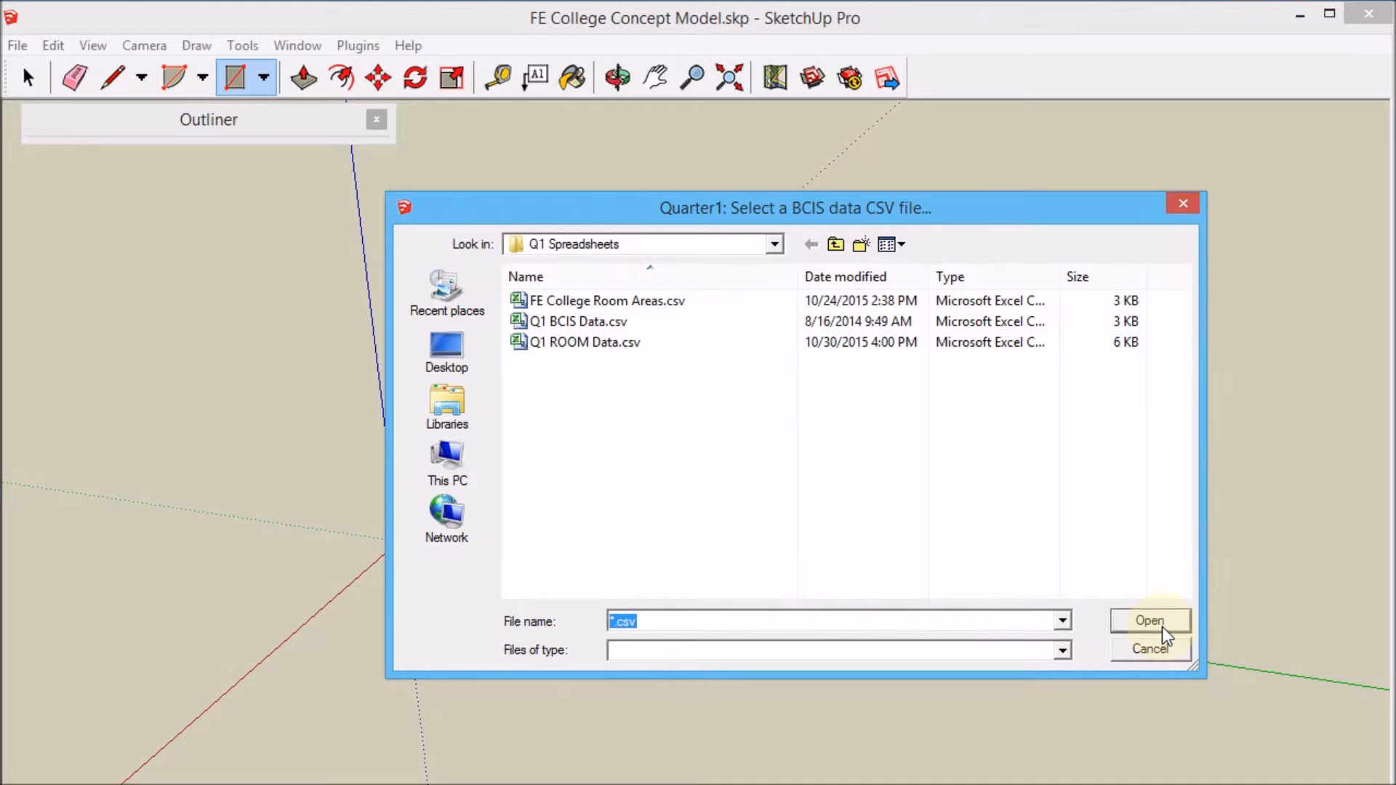
Choose Q1 BCIS Data.csv as the BCIS data file, dismiss the warning and display the cost report as a spreadsheet.
click(624, 321)
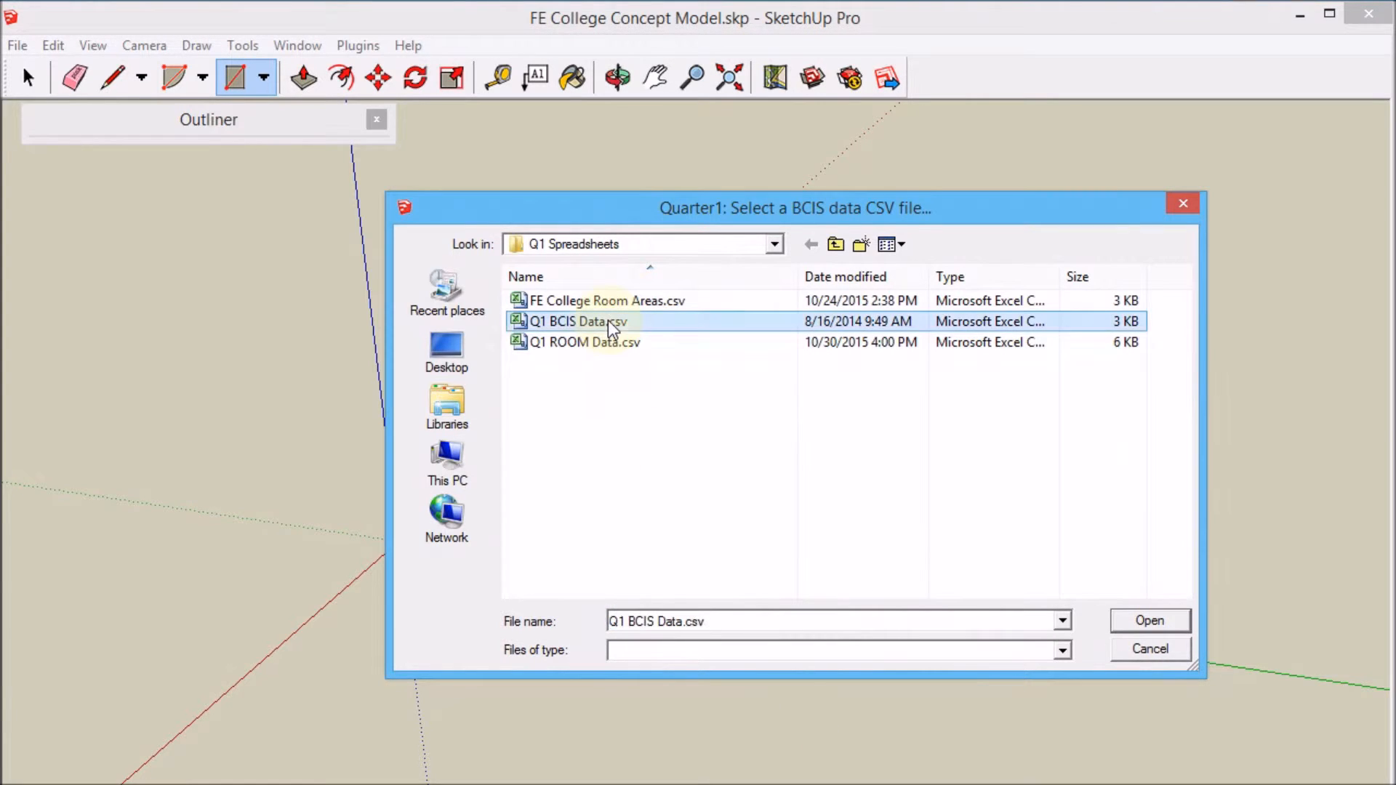
click(1150, 621)
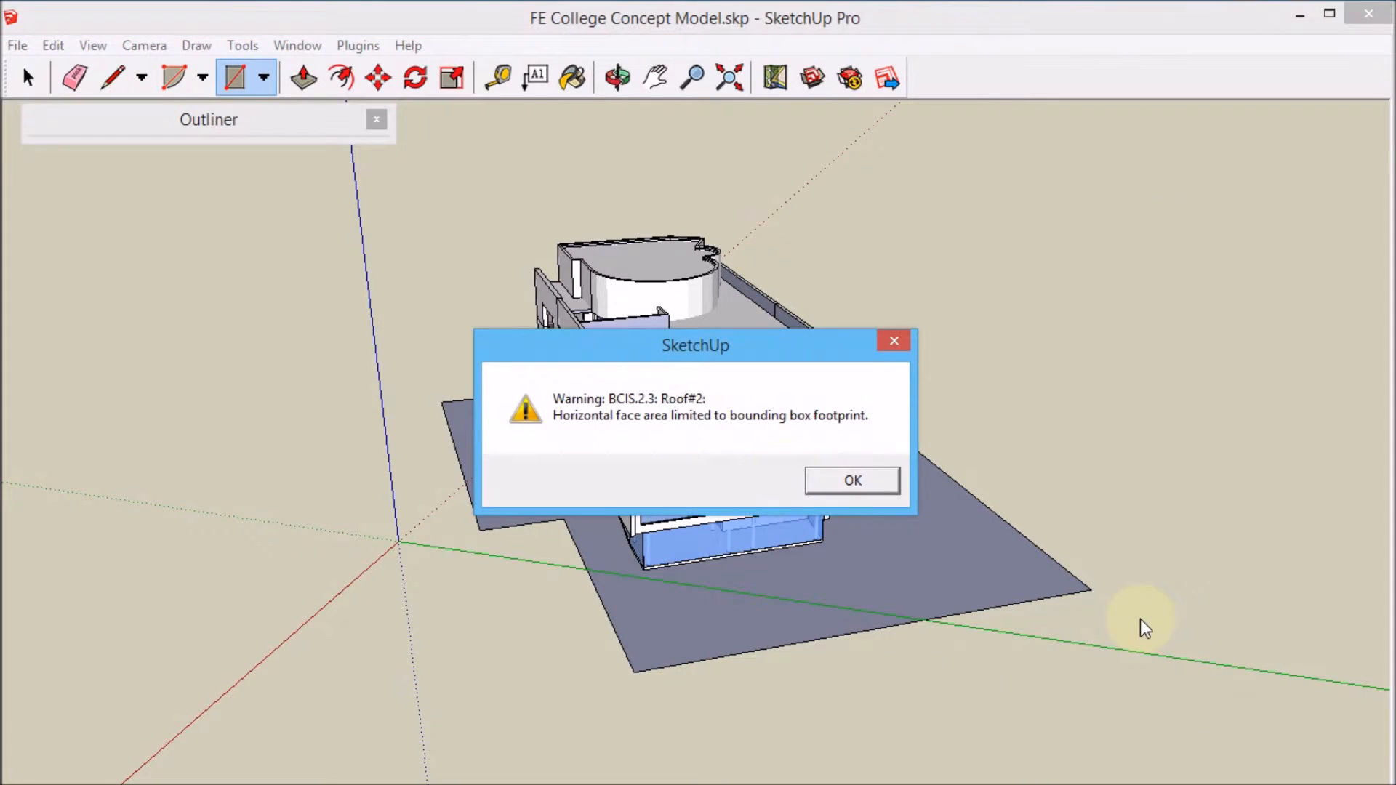
click(848, 480)
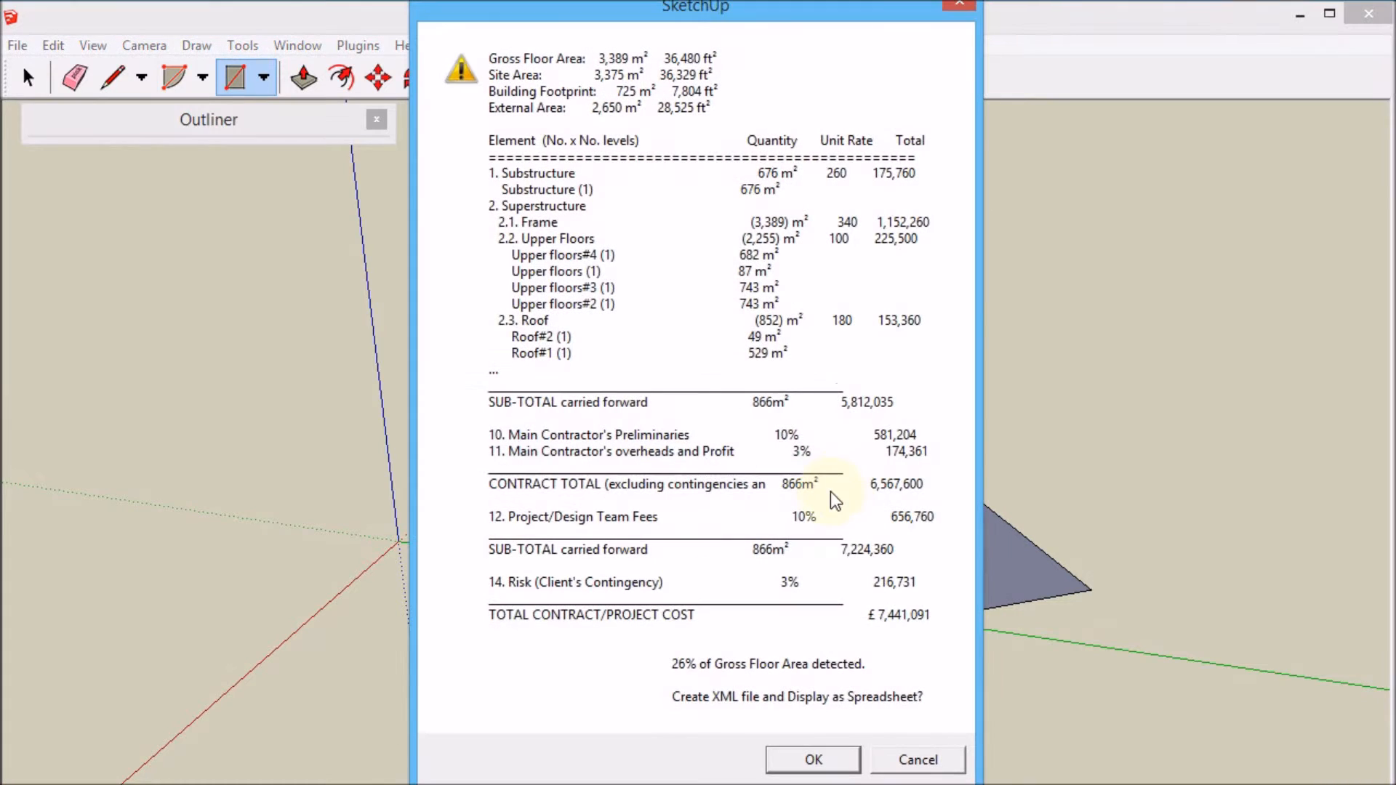
click(814, 760)
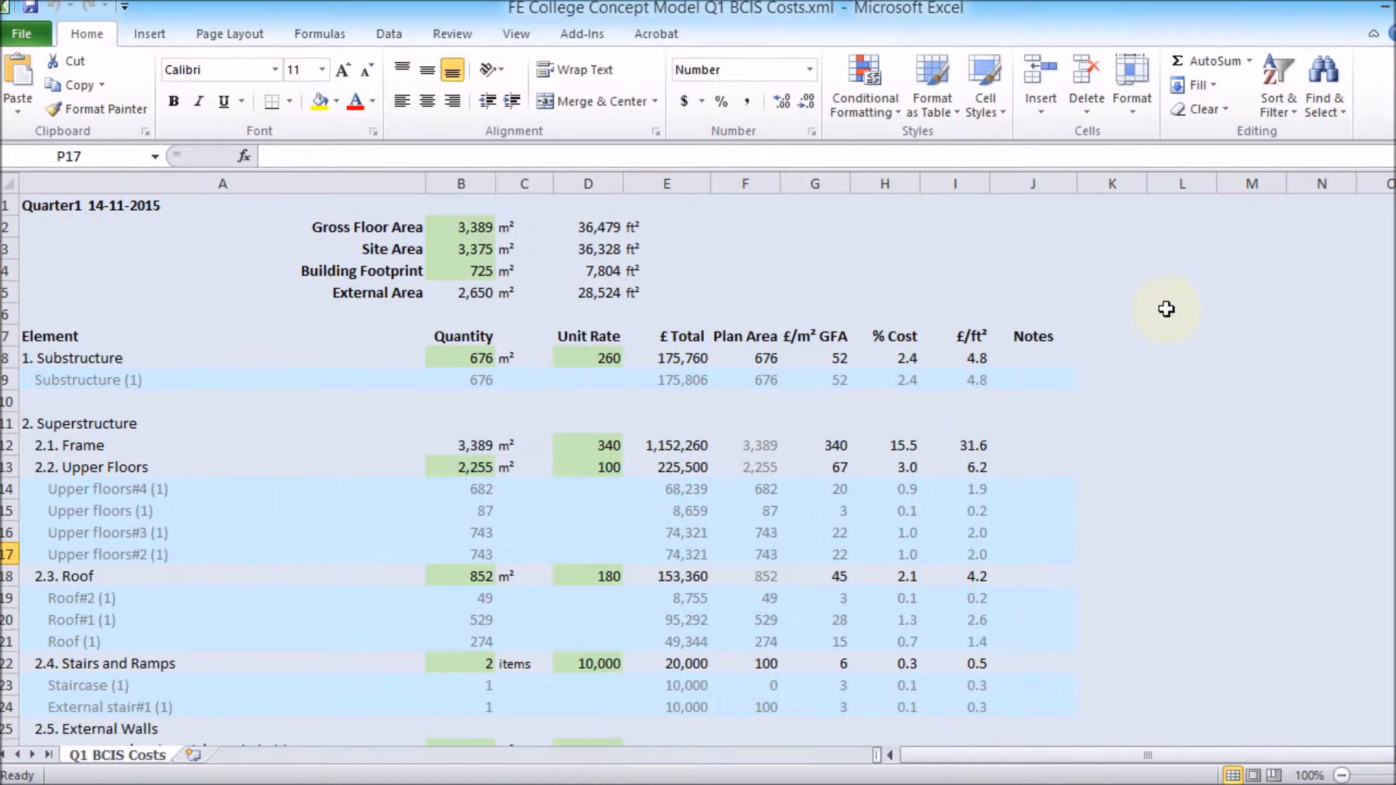
Scroll through the BCIS cost spreadsheet to review the element costs and project totals.
scroll(1141, 337, down, 15)
scroll(1132, 346, down, 17)
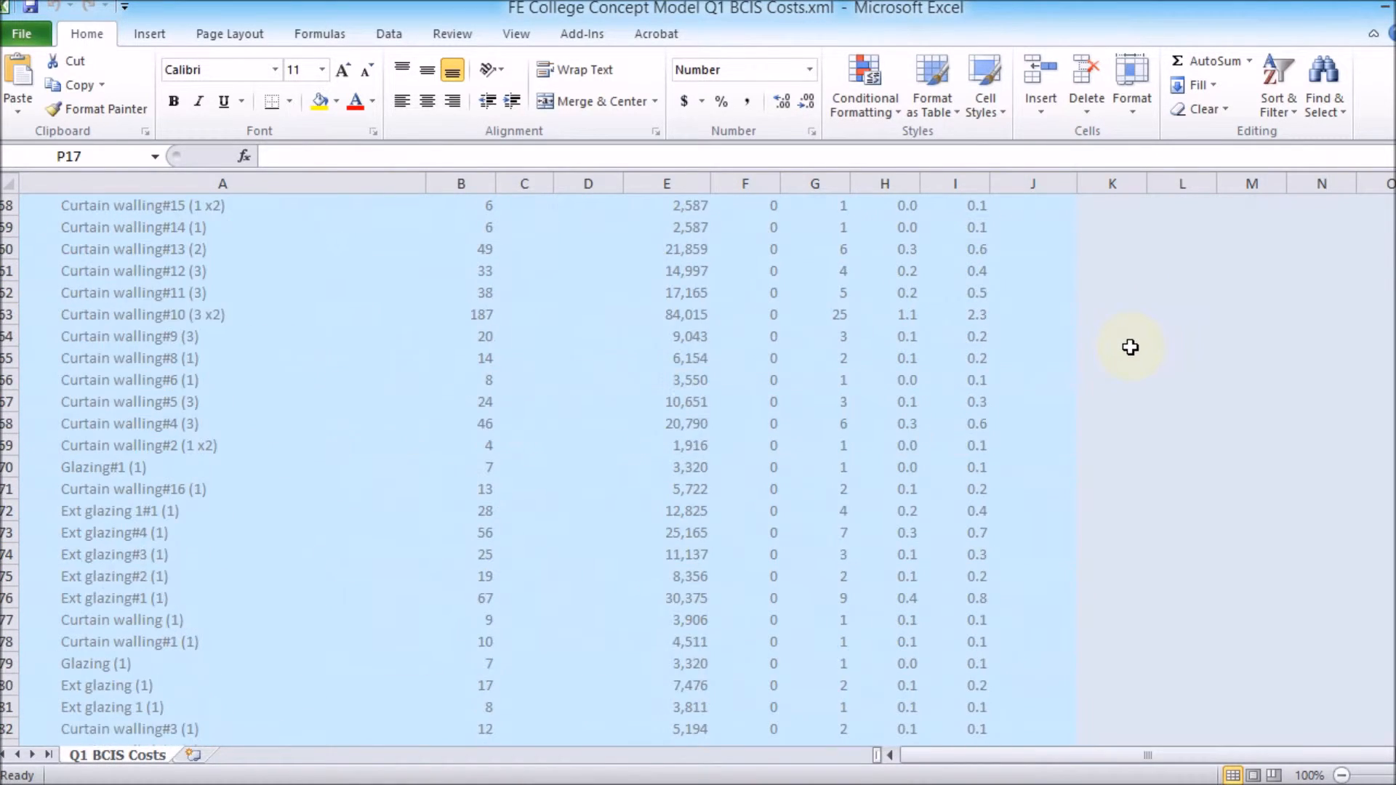
scroll(1133, 353, down, 12)
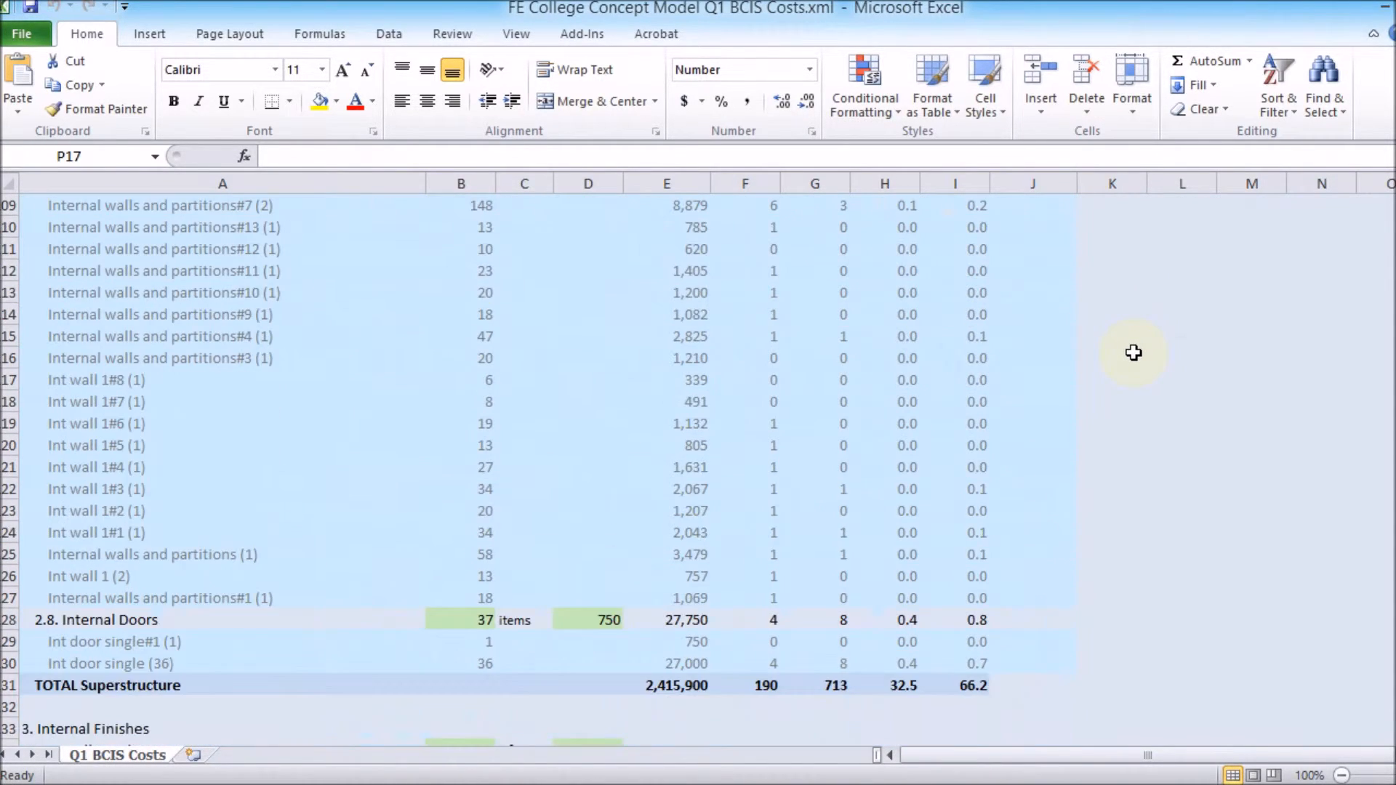
scroll(1134, 353, down, 3)
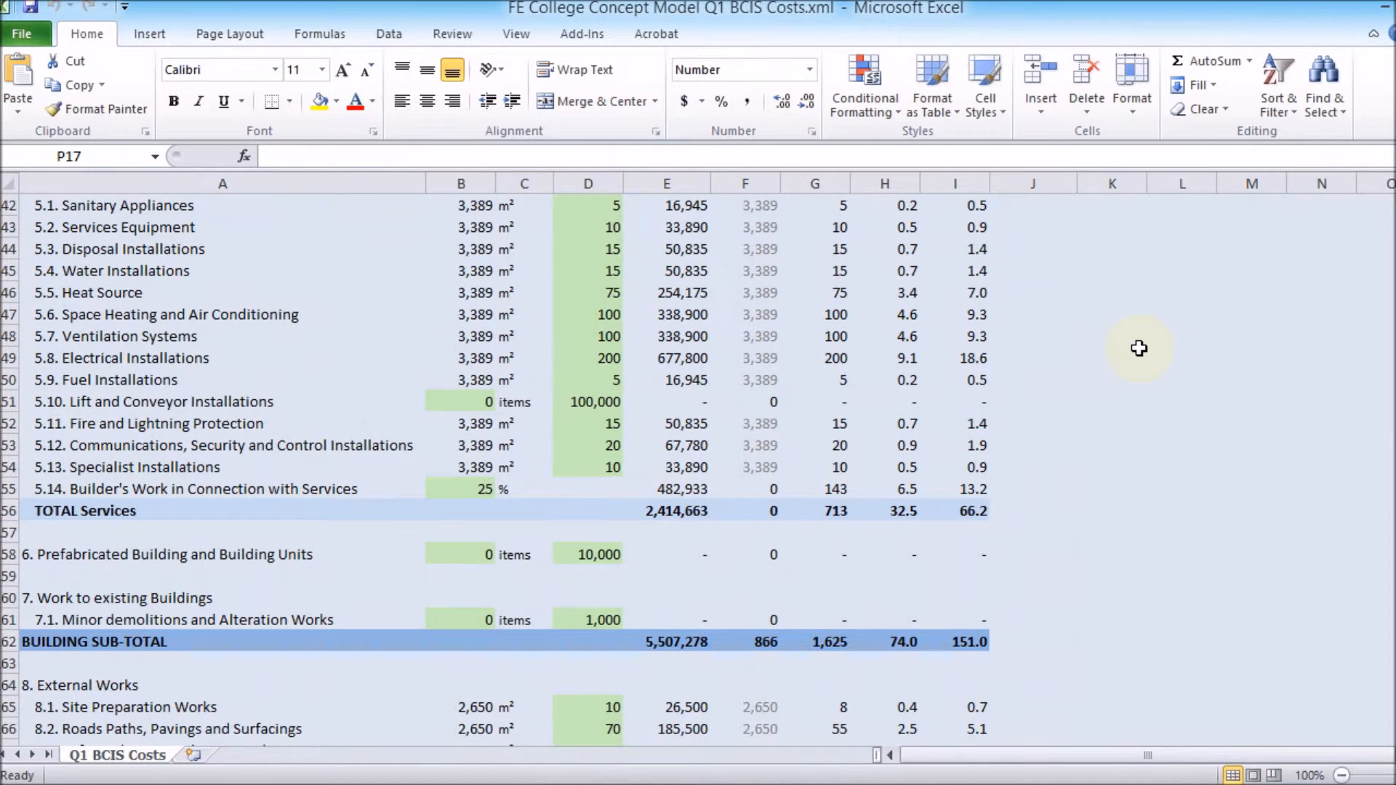
scroll(1077, 389, down, 12)
scroll(1078, 393, down, 2)
scroll(1077, 393, up, 4)
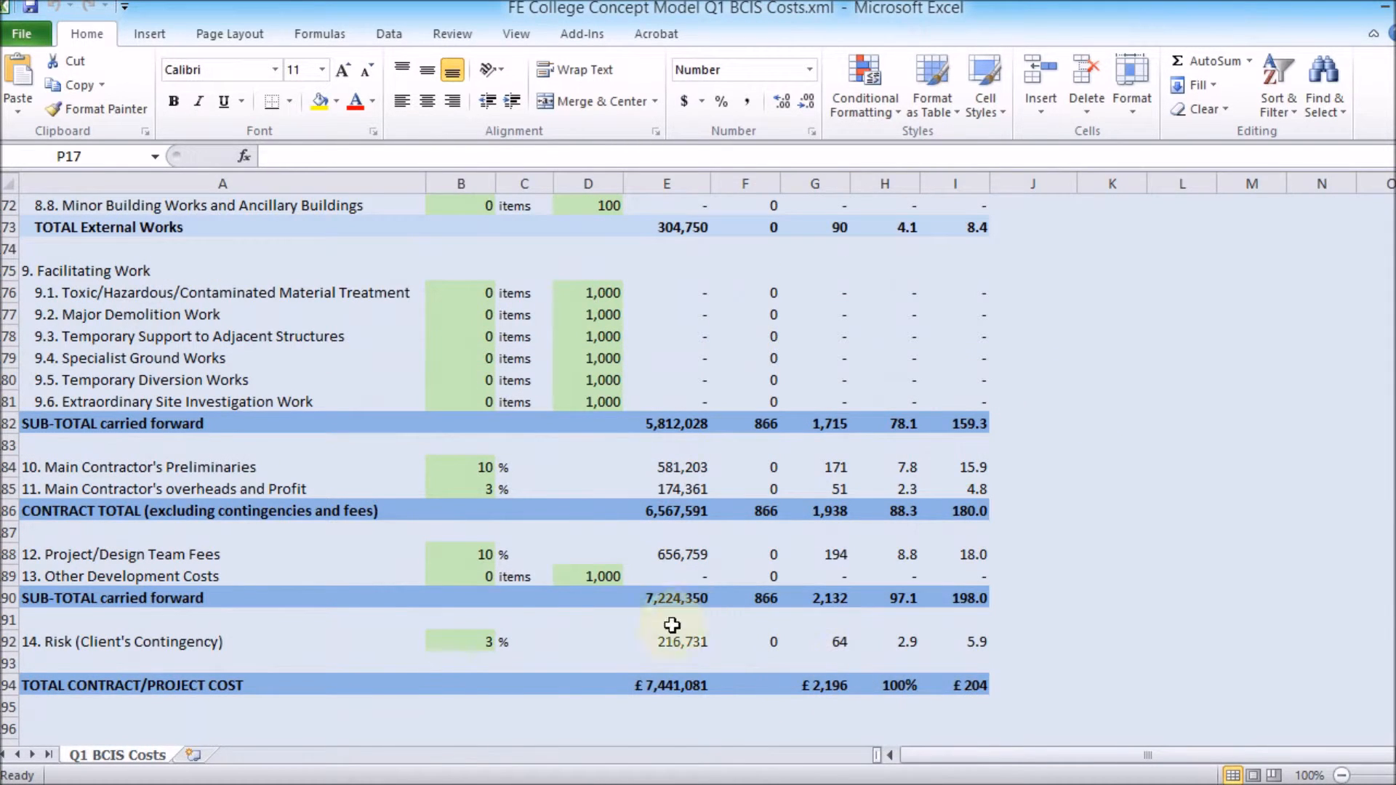
Set Main Contractor's overheads and Profit to 5% and Main Contractor's Preliminaries to 9%.
click(457, 491)
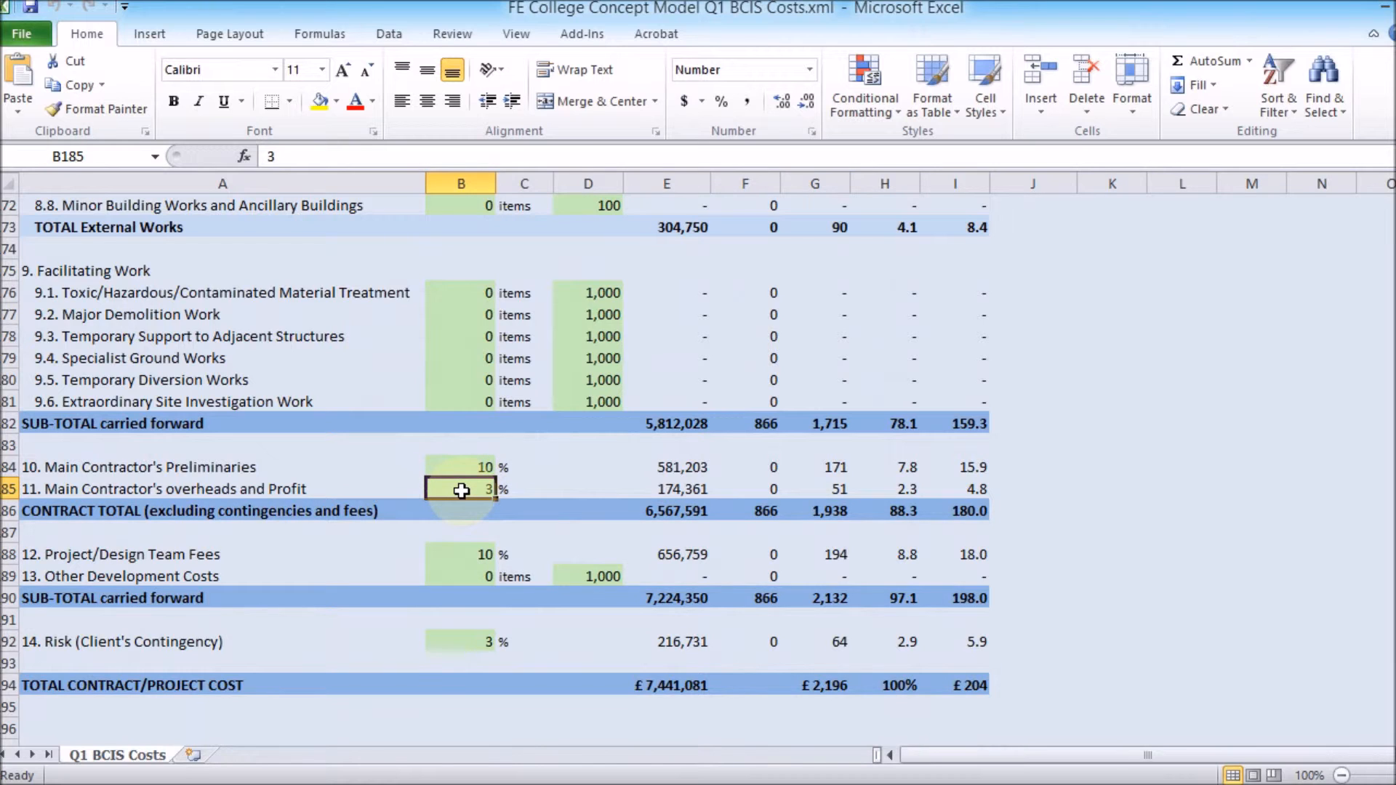
text(5)
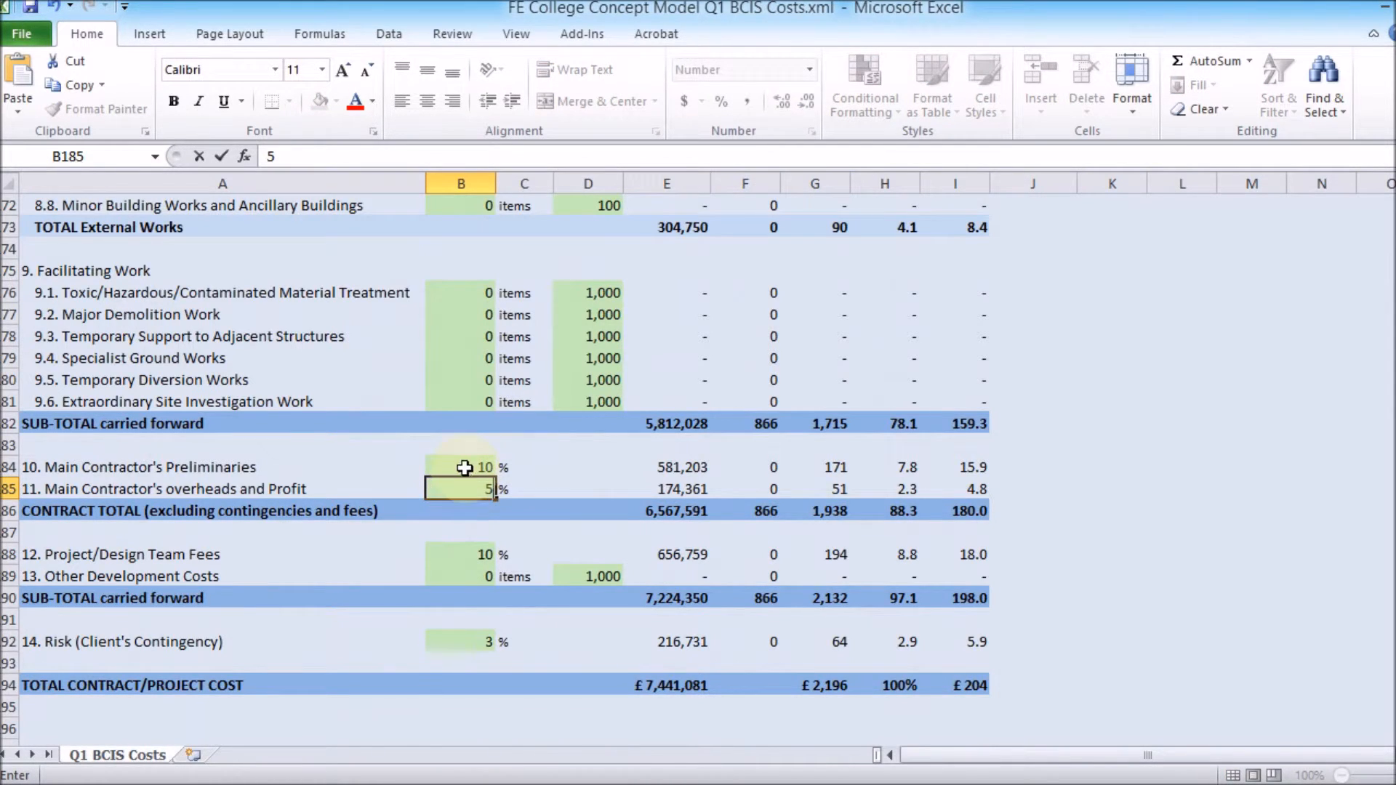
click(463, 465)
text(9)
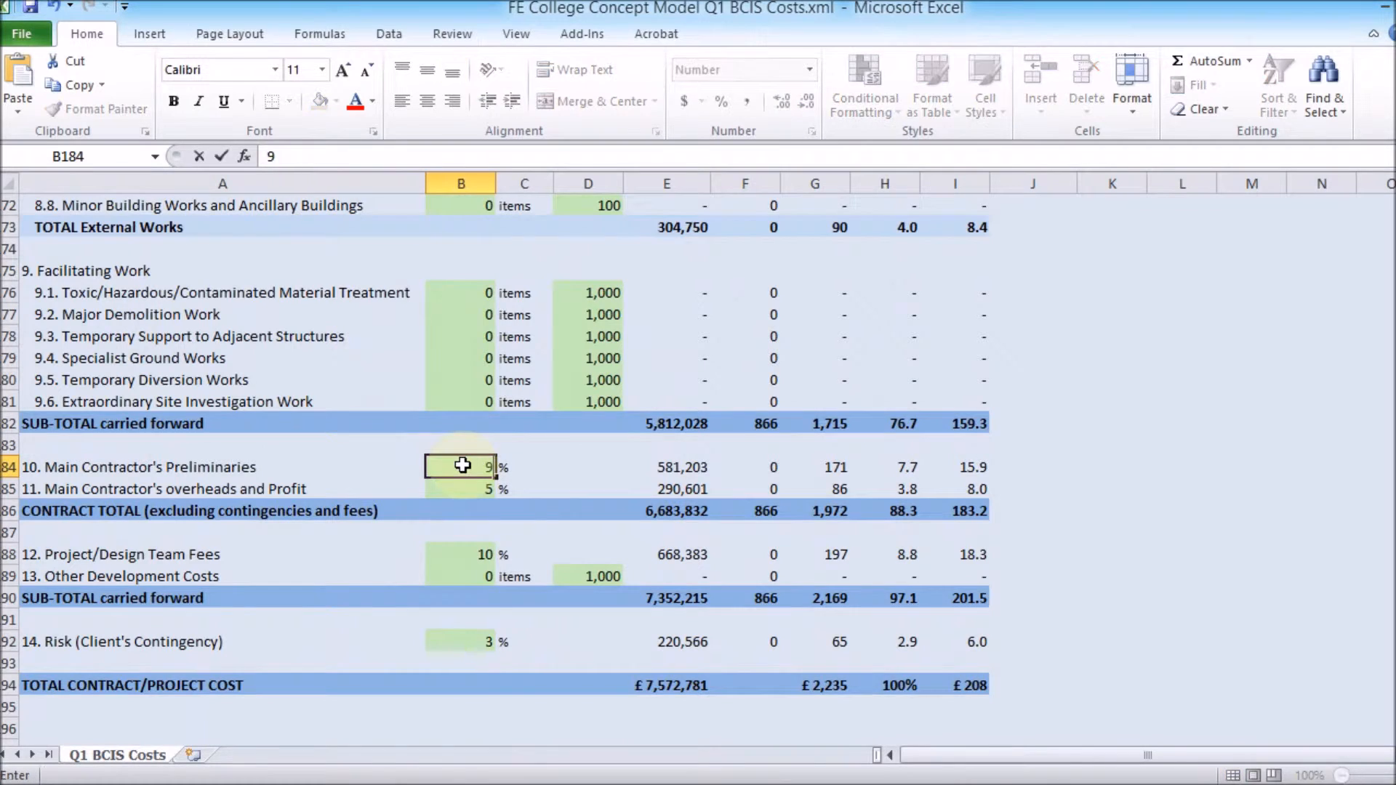
Set the Risk (Client's Contingency) percentage to 6%.
click(458, 642)
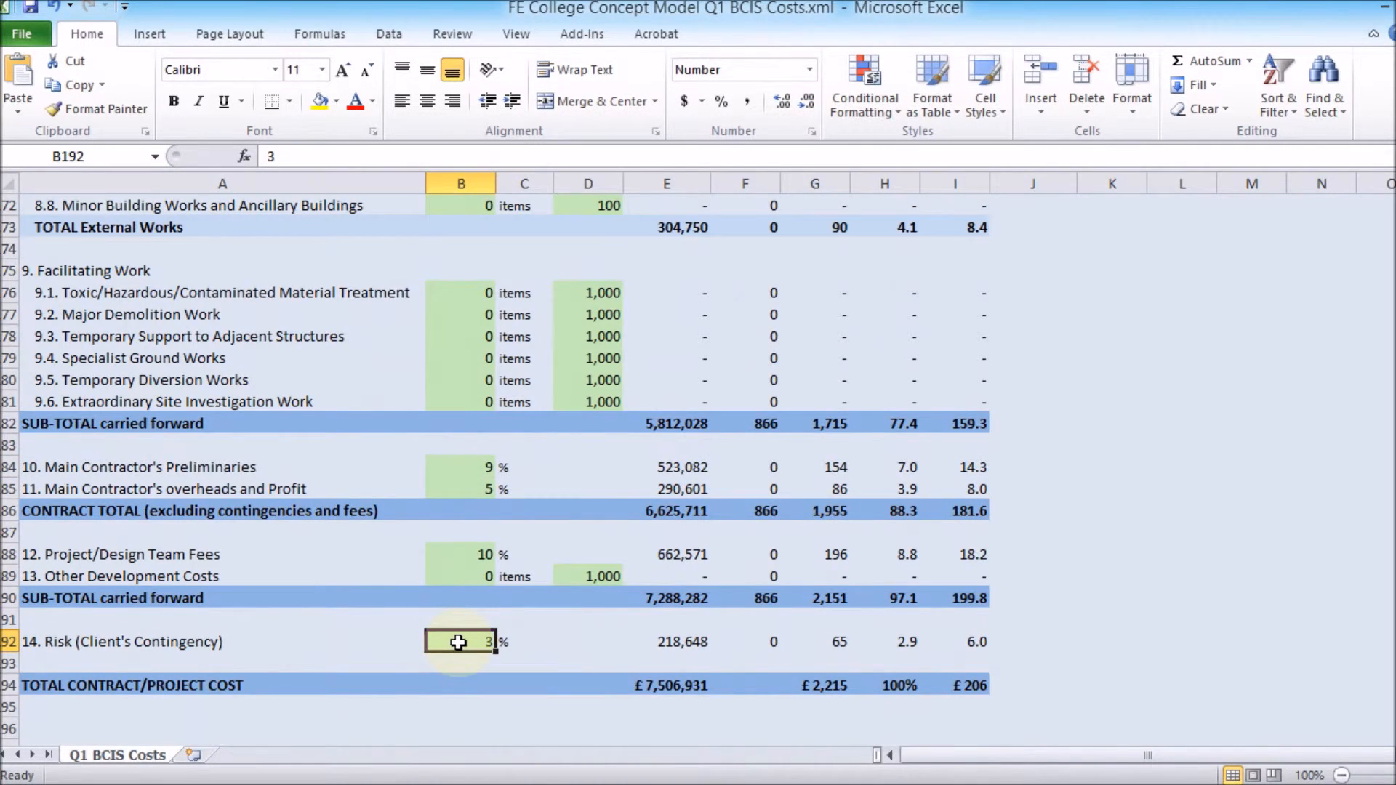
text(6)
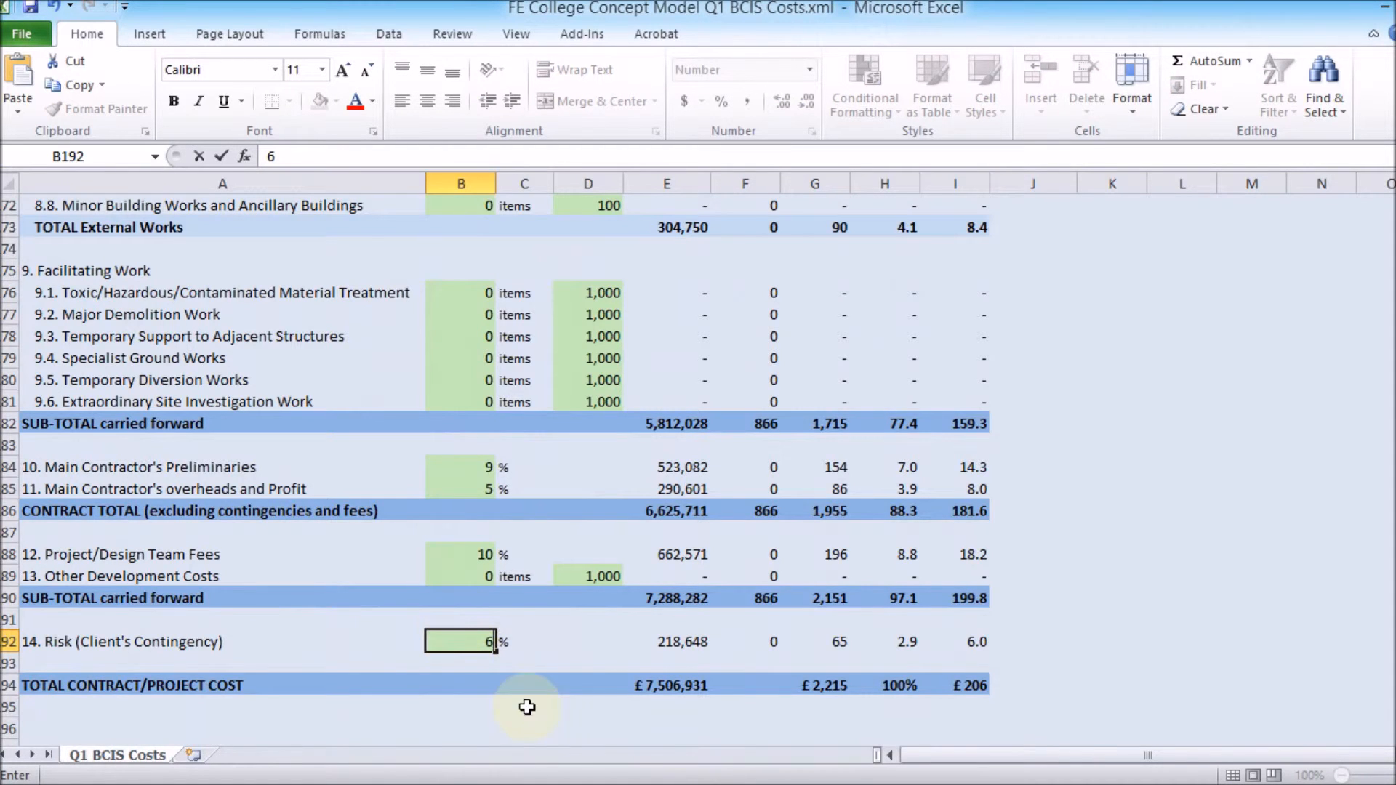
click(672, 730)
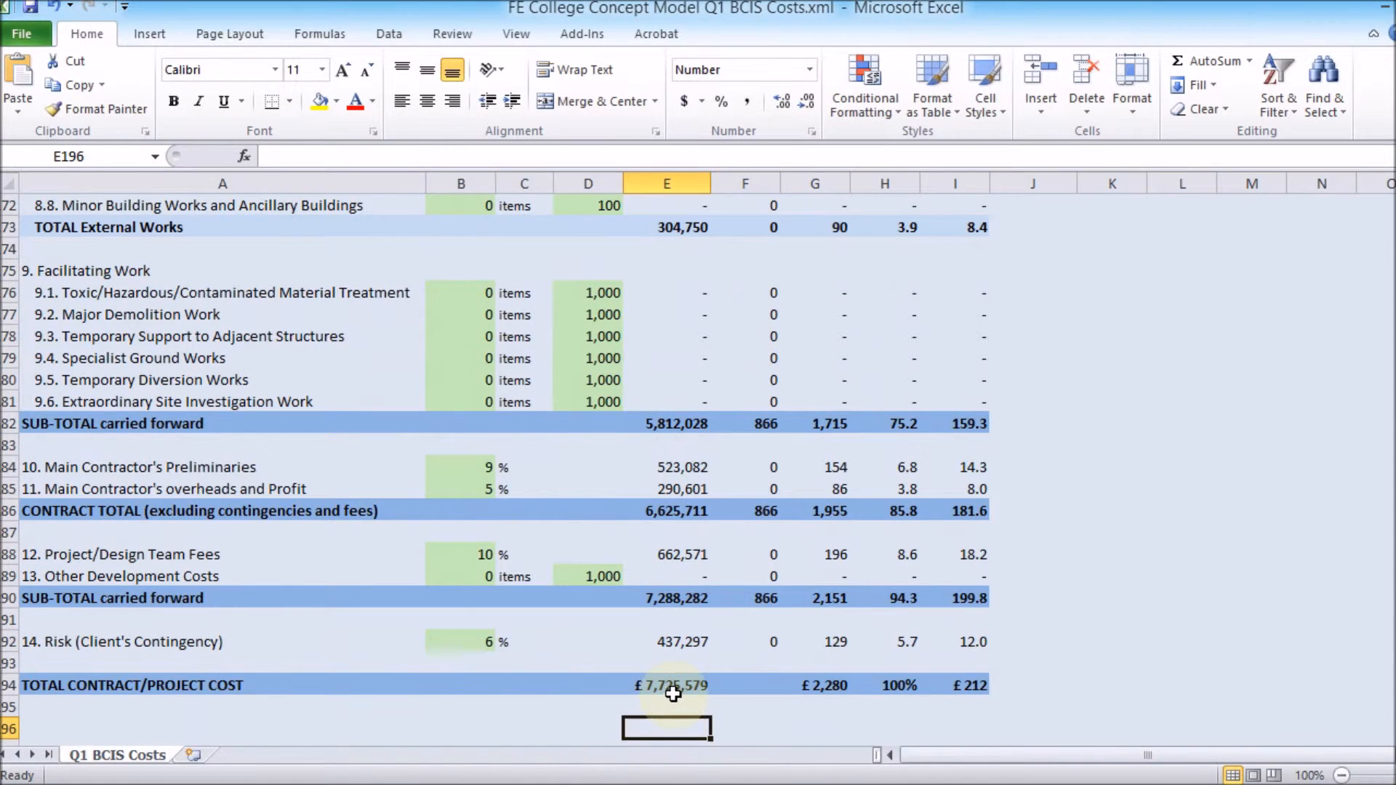
Close the cost spreadsheet without saving the changes.
scroll(618, 661, up, 20)
scroll(617, 664, up, 20)
scroll(619, 664, up, 2)
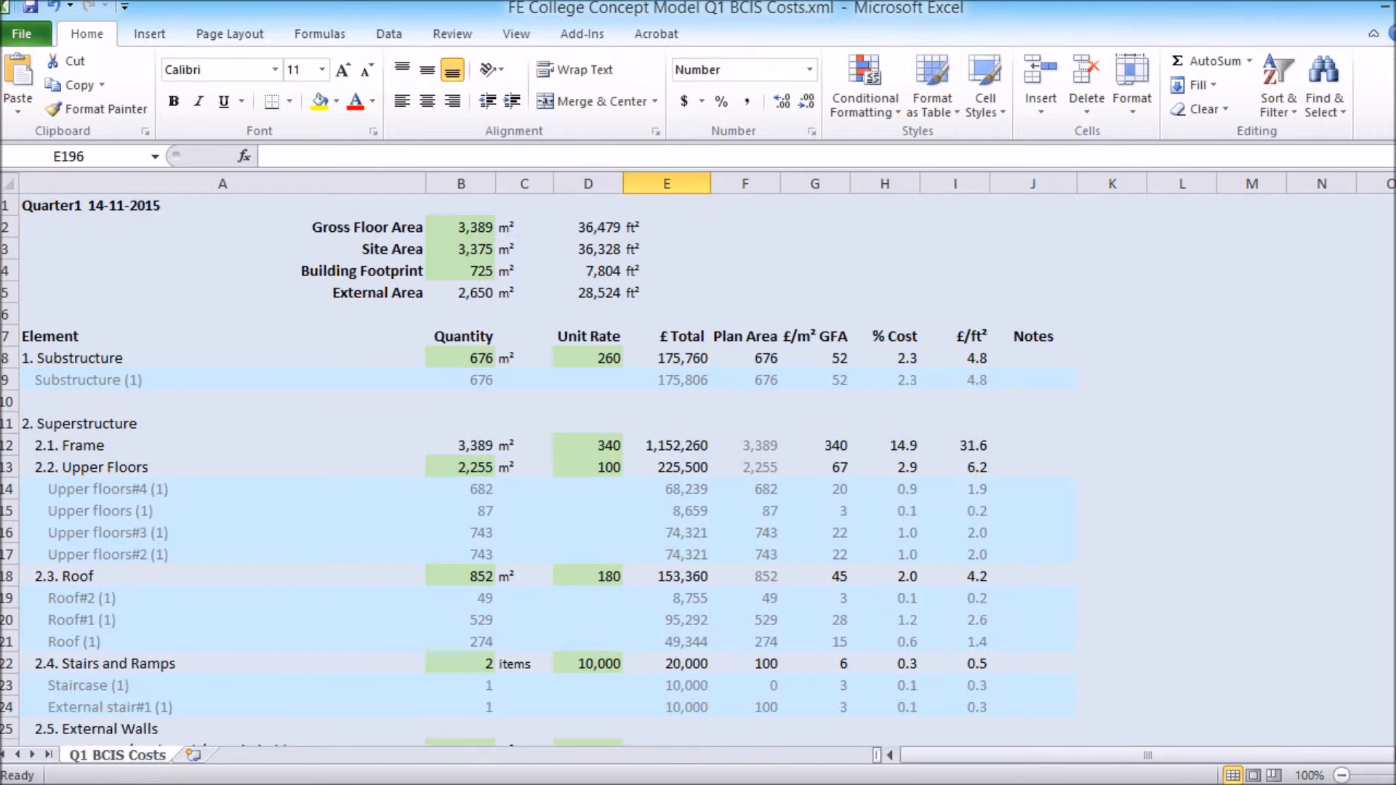
click(1390, 6)
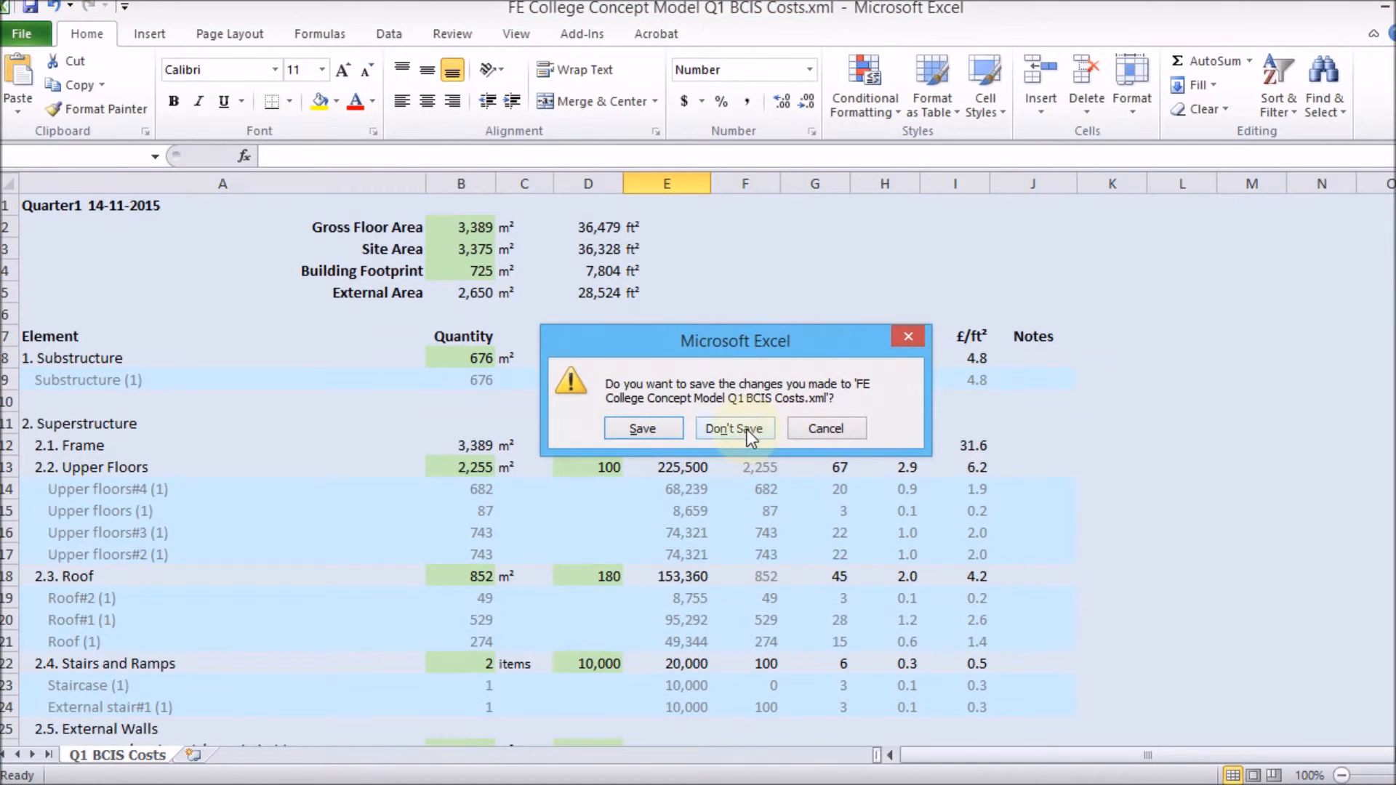
click(746, 429)
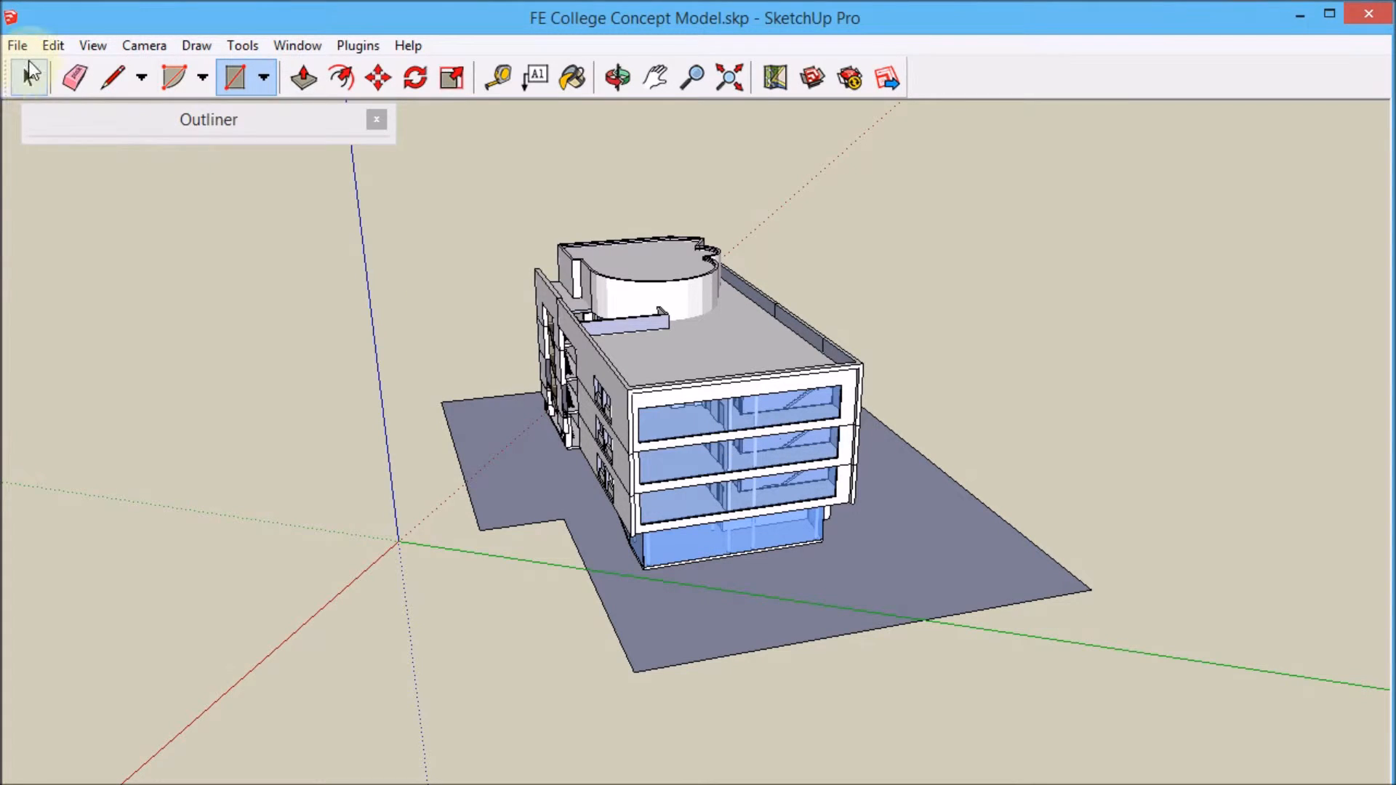
Export the model as a Google Earth File (*.kmz) into the FE College Project folder on the Desktop.
key(space)
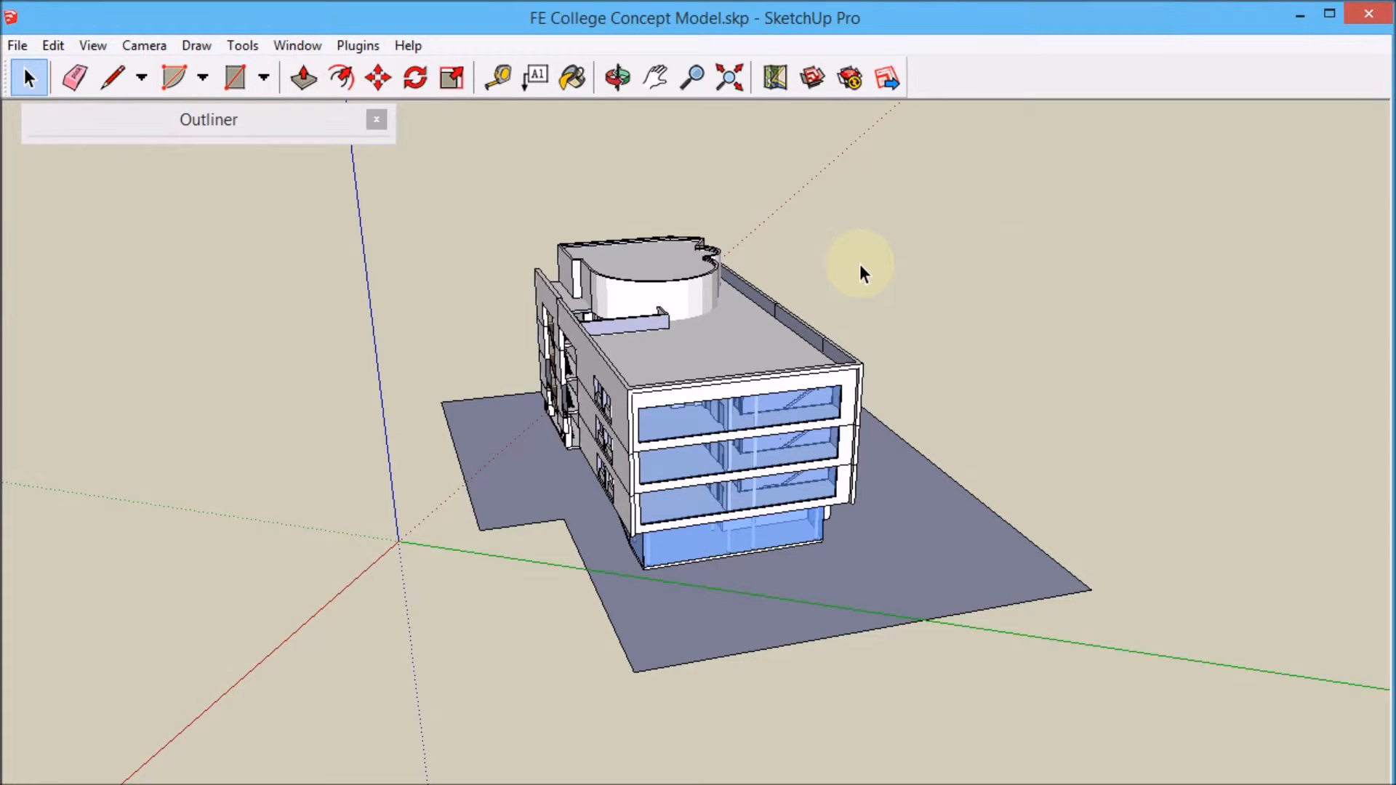
mouse_move(767, 320)
middle_down()
mouse_move(654, 312)
mouse_move(764, 312)
middle_up()
scroll(704, 296, up, 4)
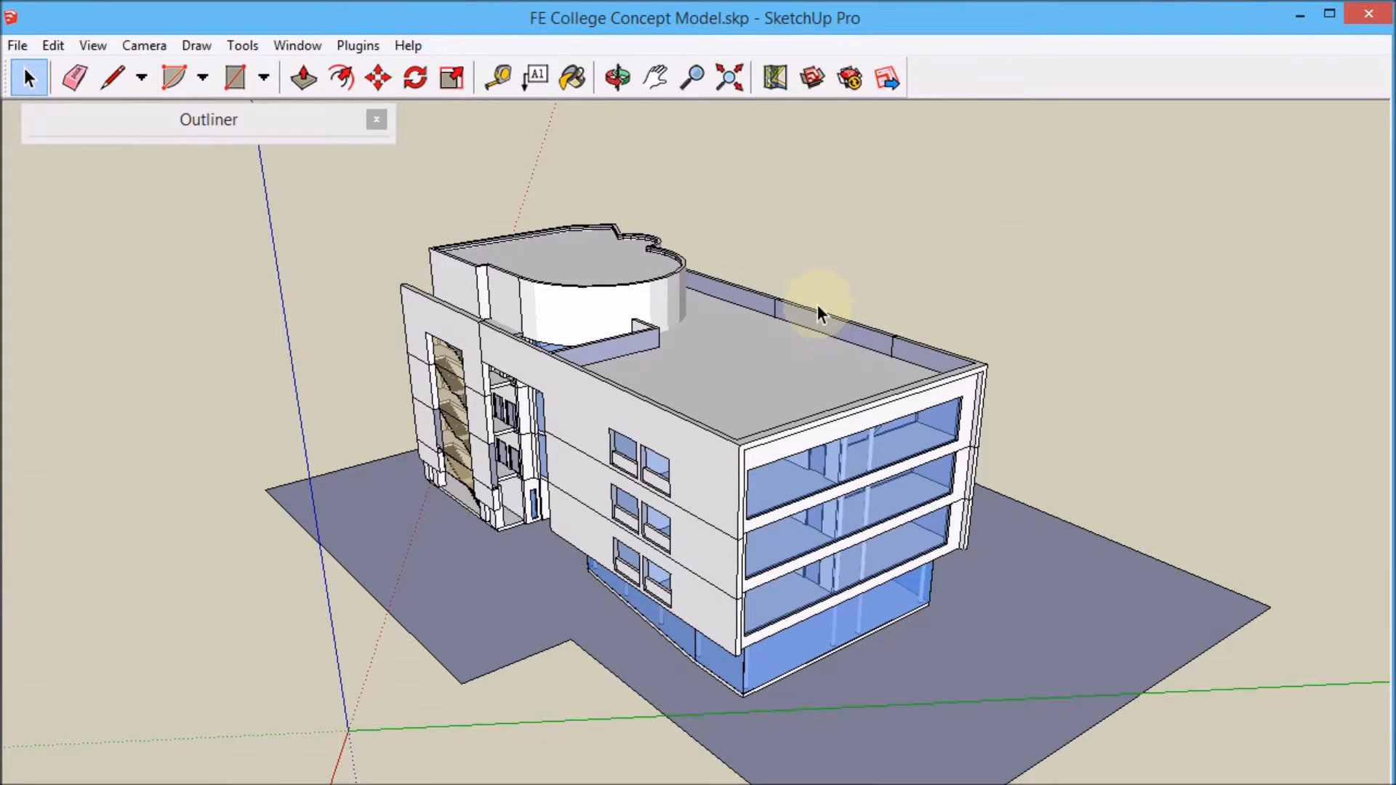
click(18, 45)
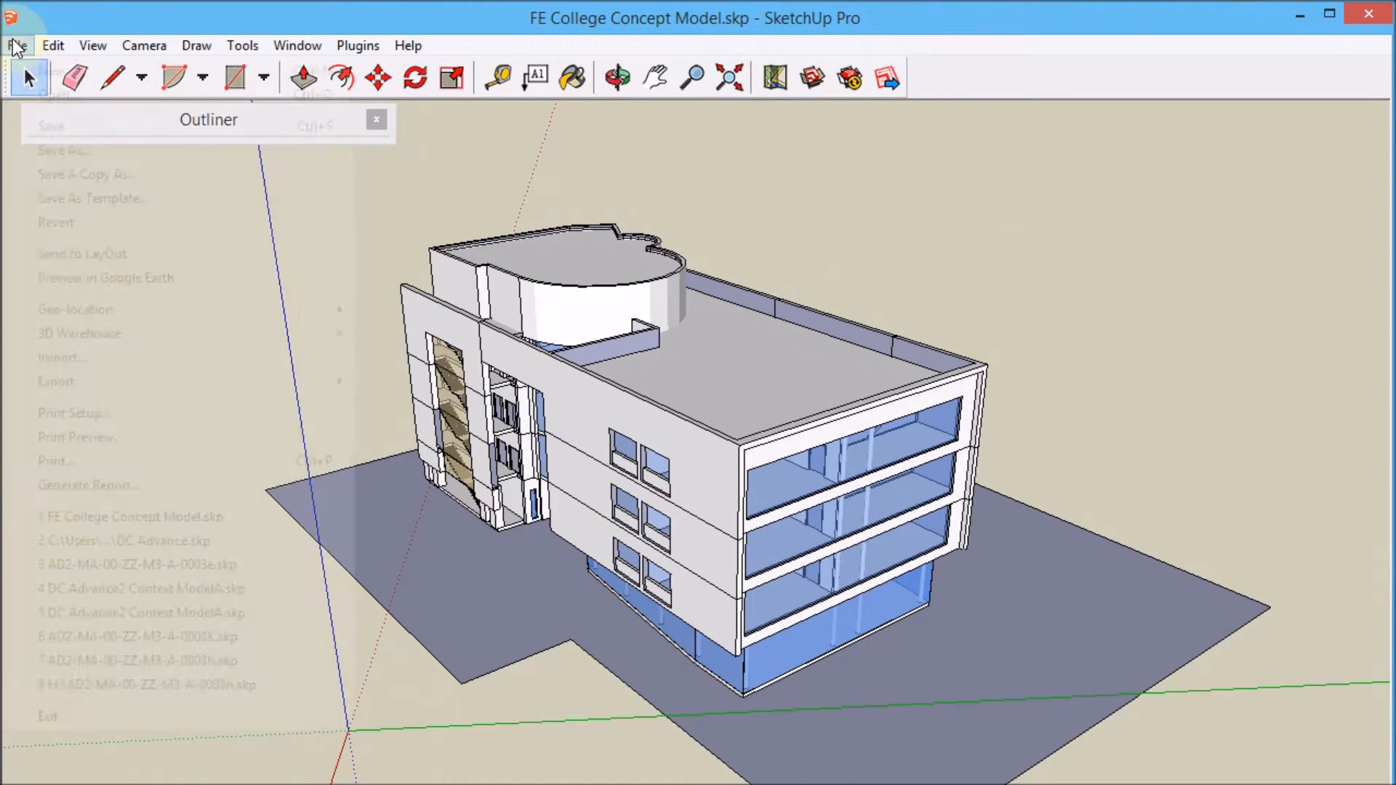
mouse_move(183, 379)
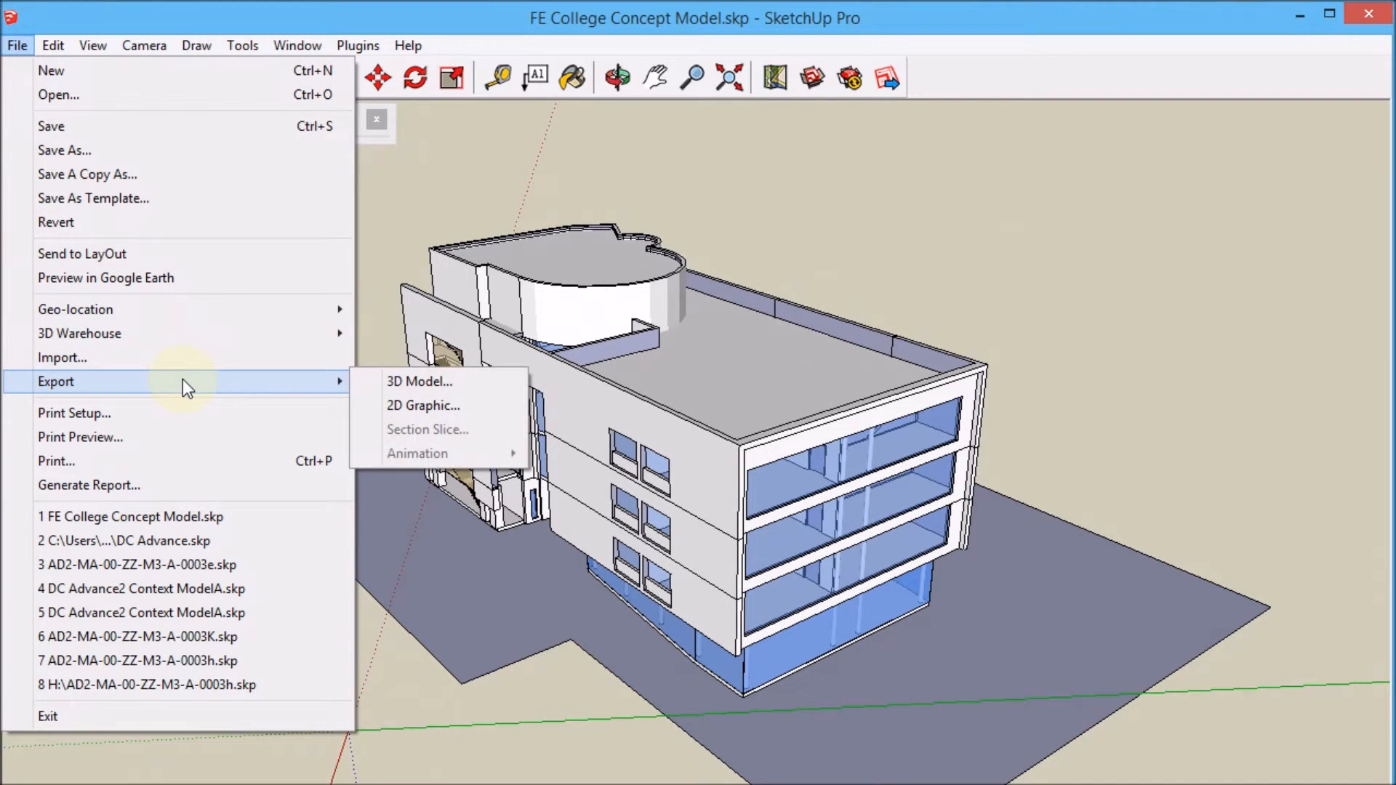
click(408, 383)
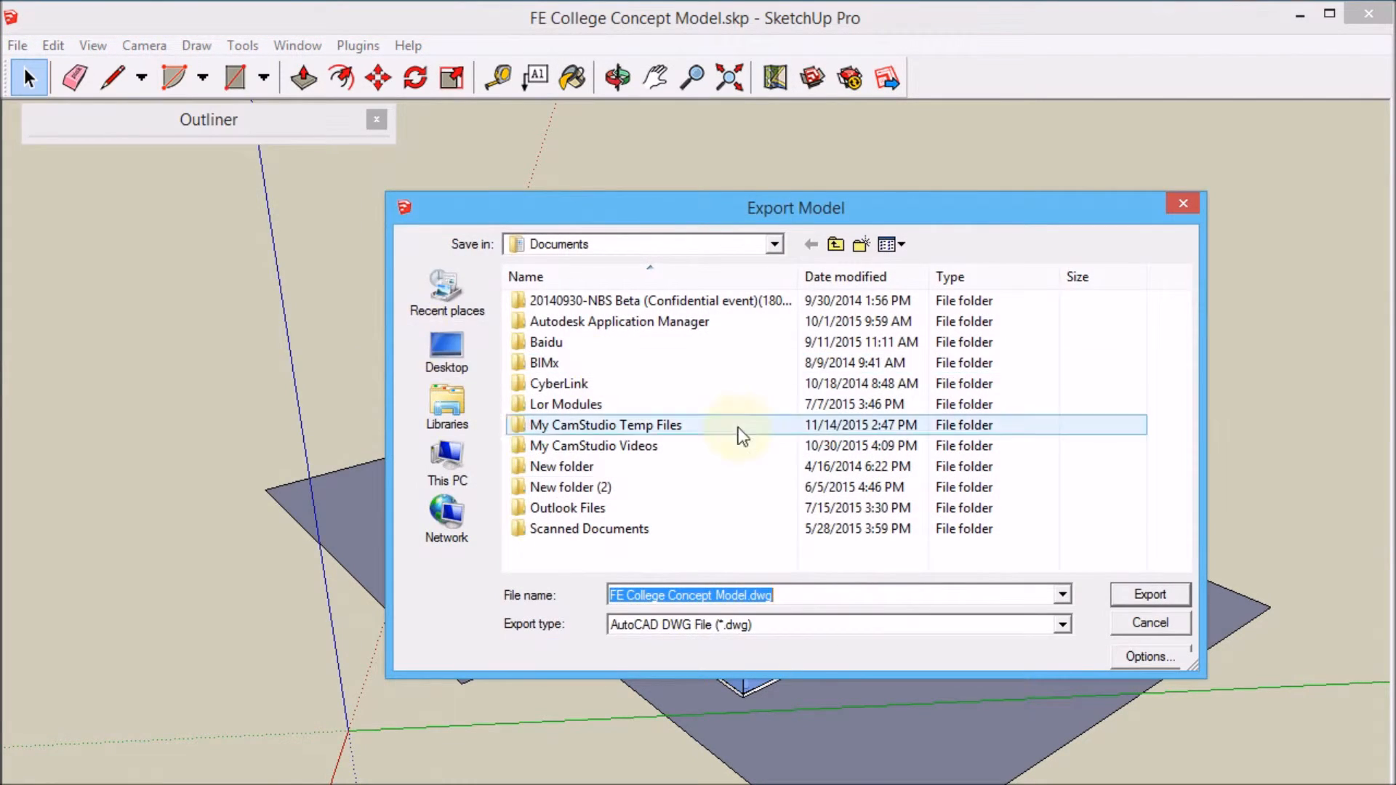
click(1062, 626)
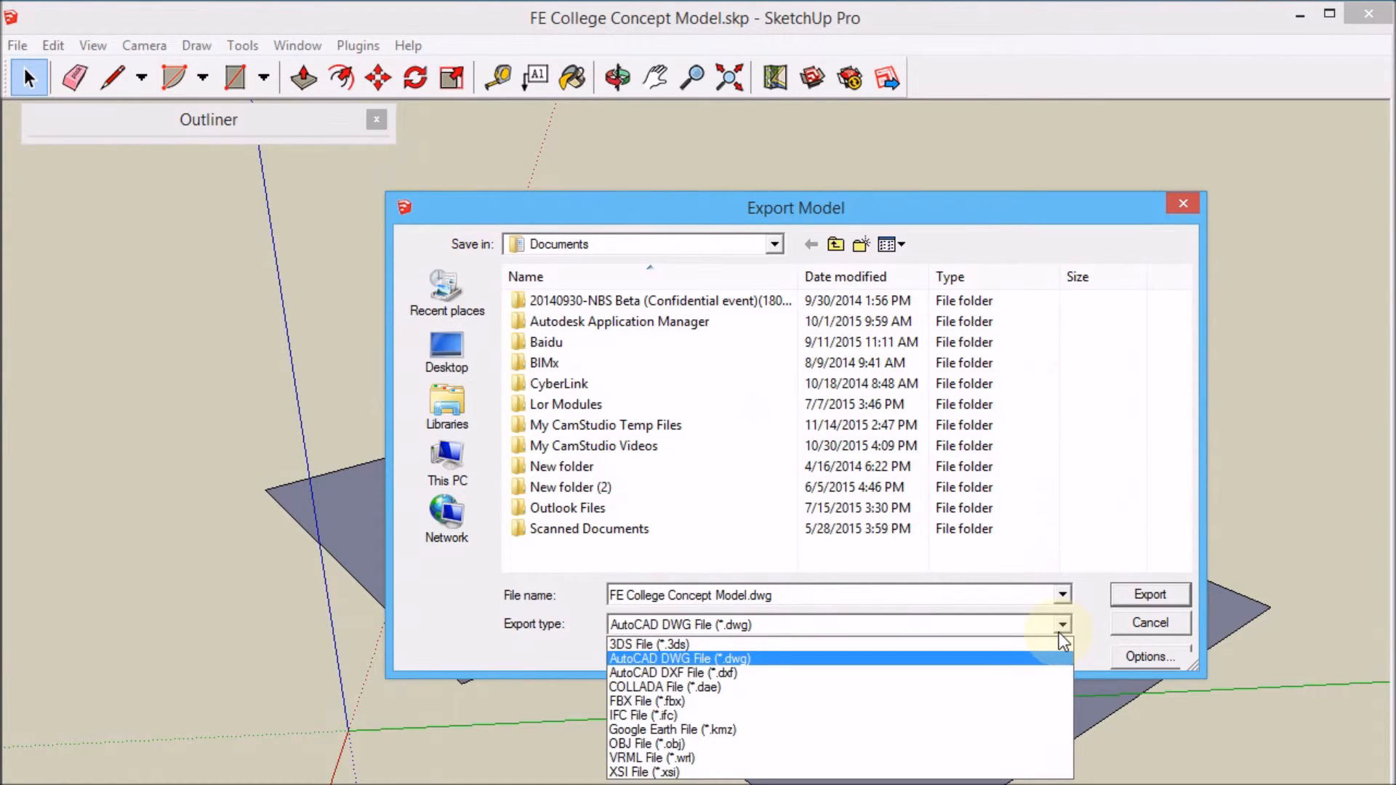
click(998, 730)
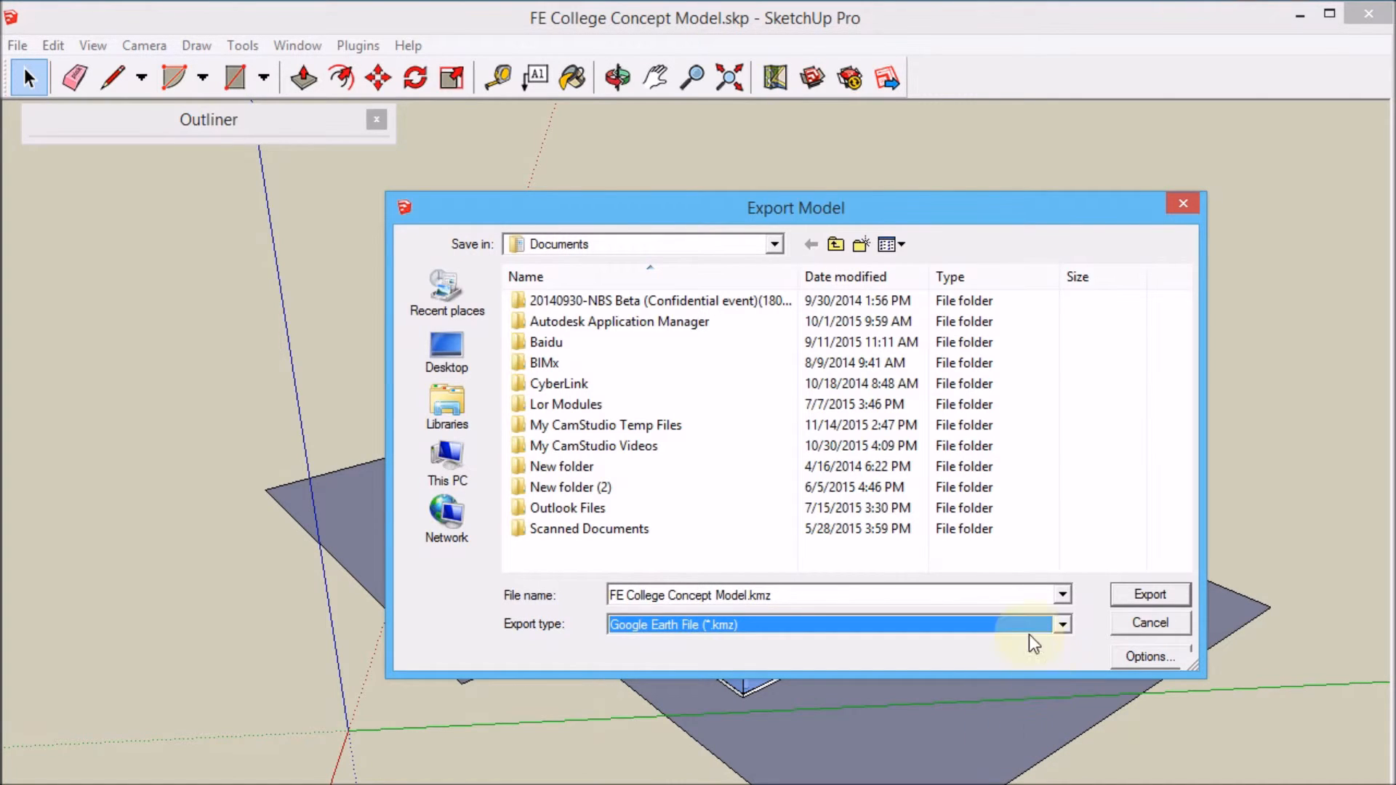
click(773, 245)
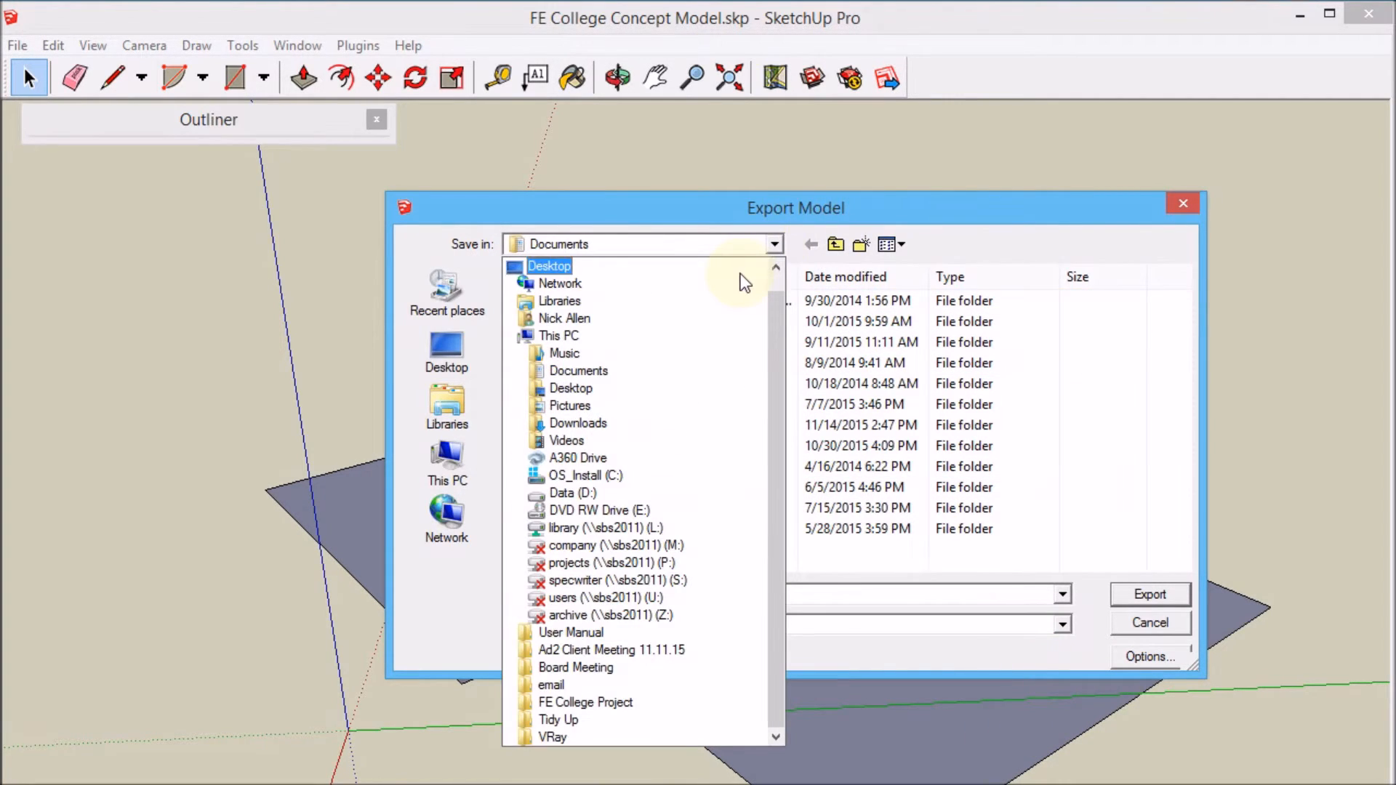
click(741, 269)
drag(1193, 399, 1172, 512)
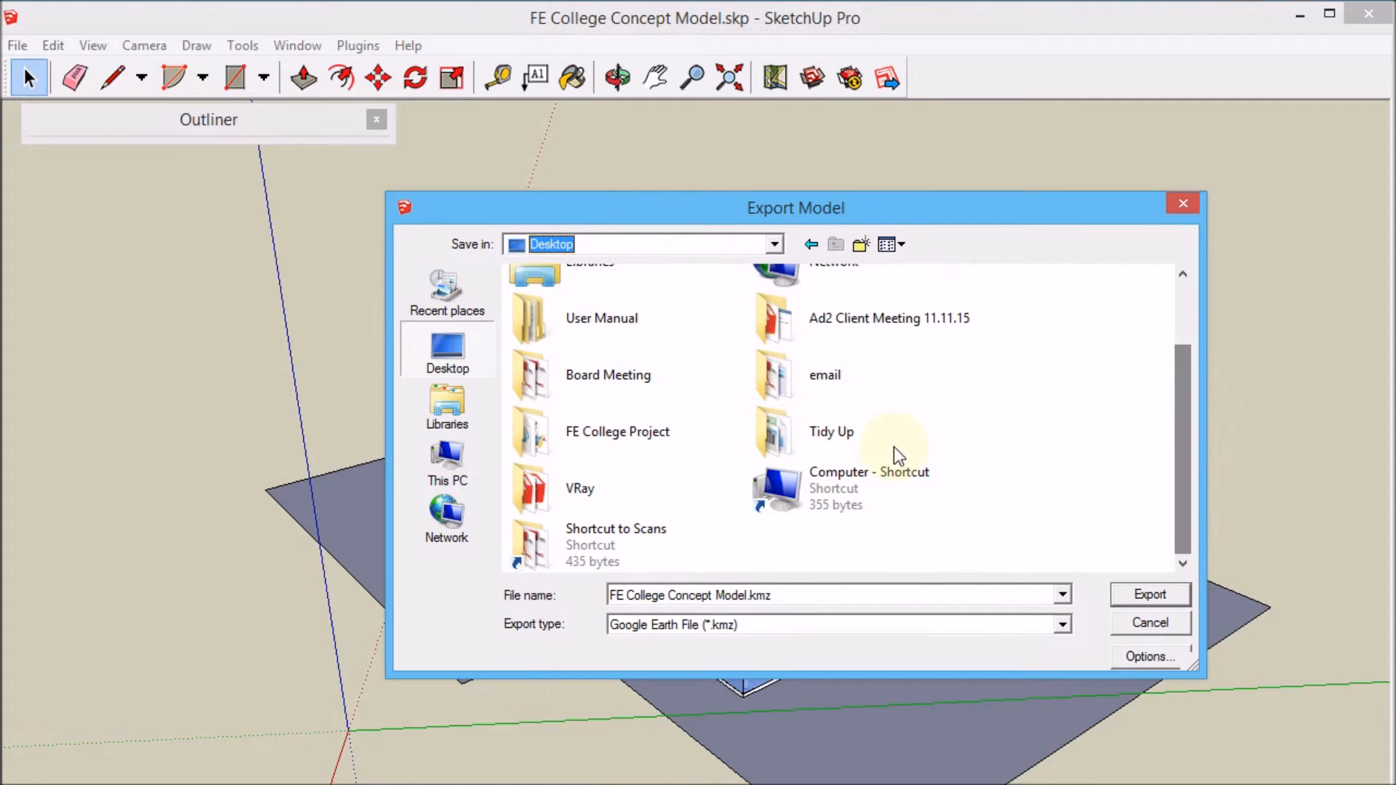
double_click(597, 432)
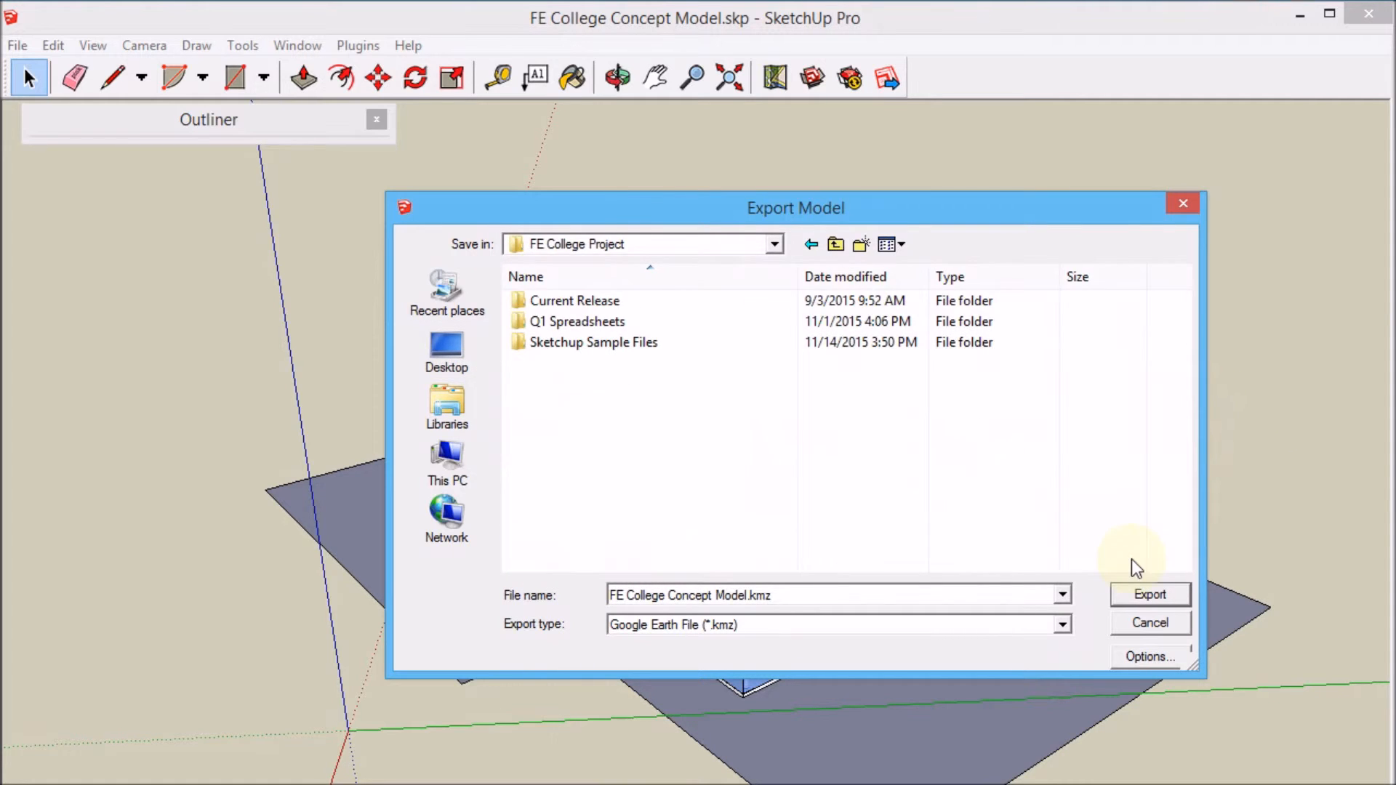
click(1166, 598)
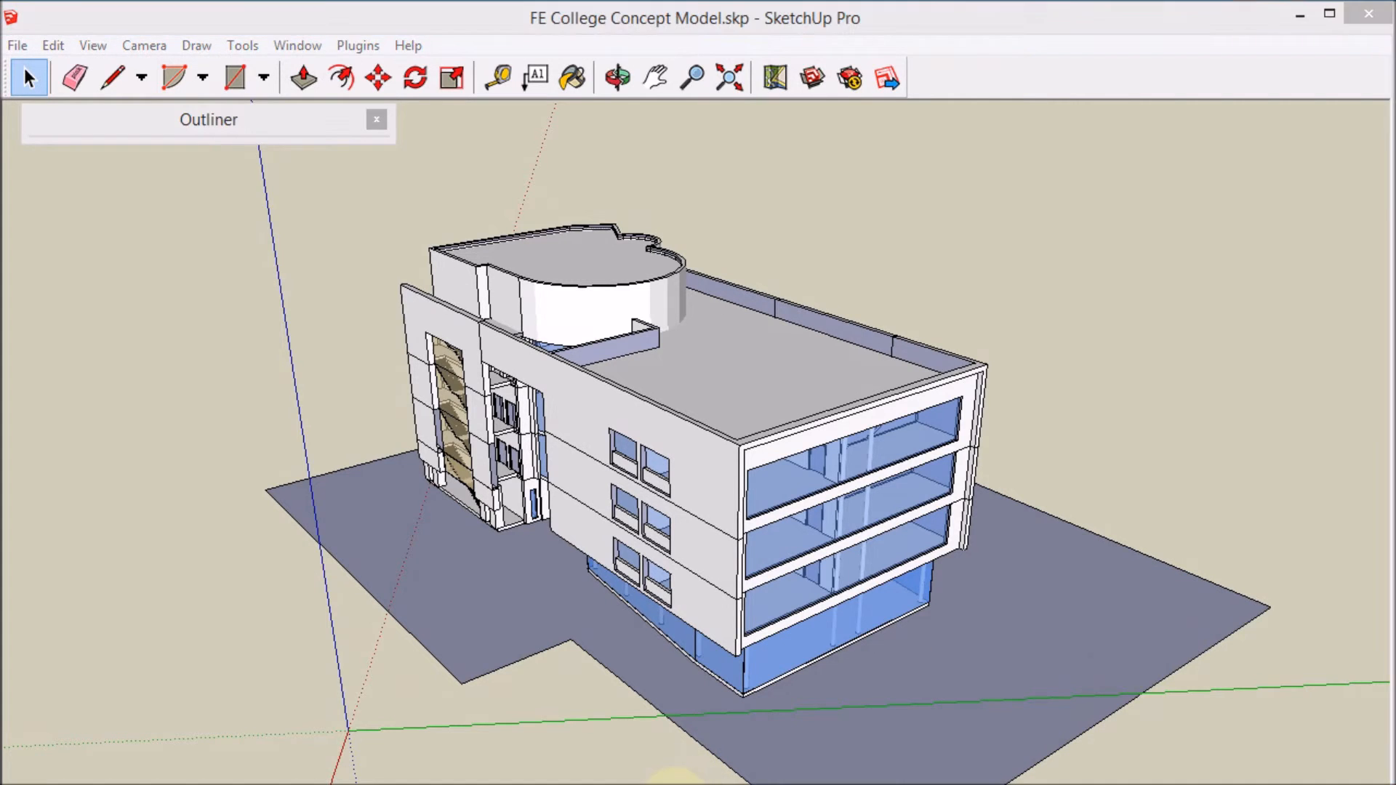
Switch to Google Earth and open FE College Concept Model.kmz from the FE College Project folder, showing all file types.
click(675, 784)
click(19, 41)
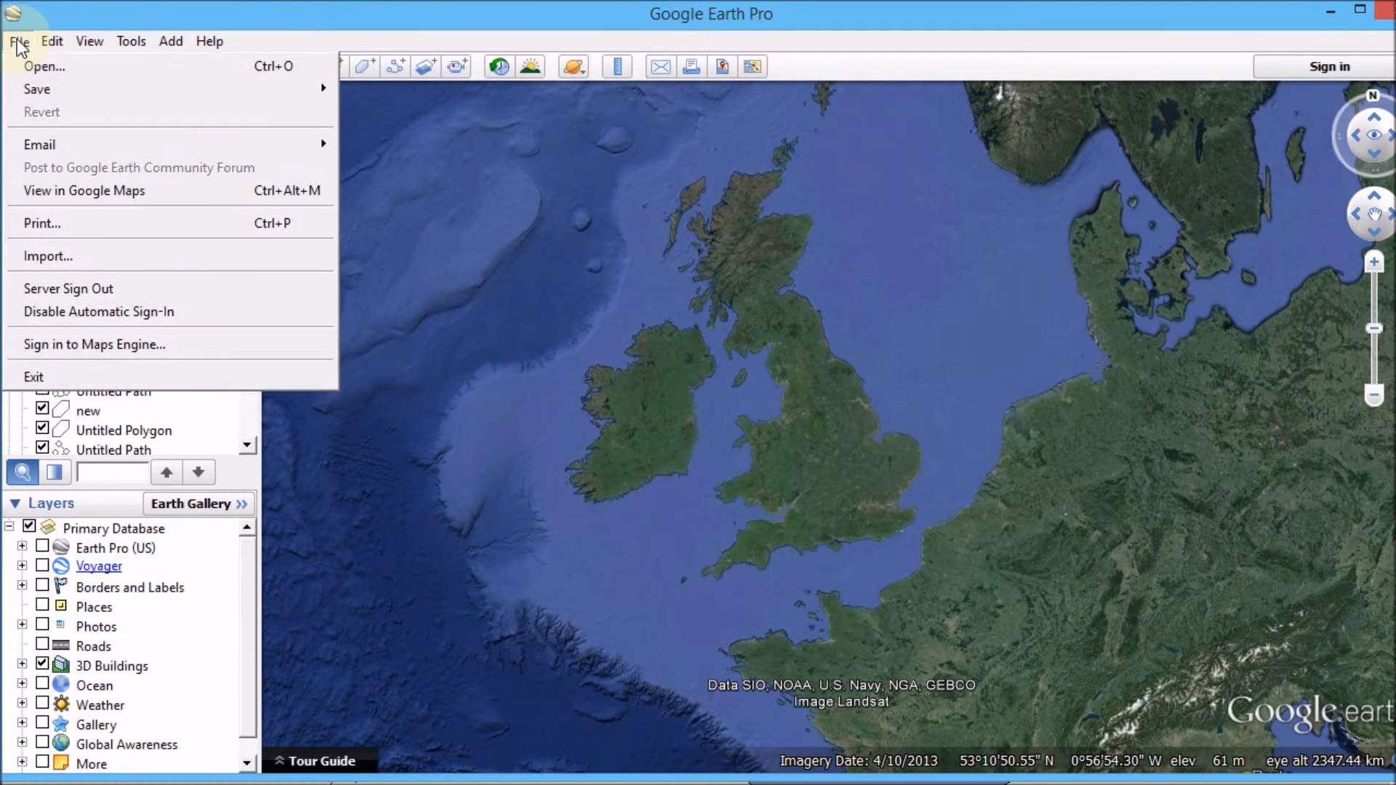
click(116, 259)
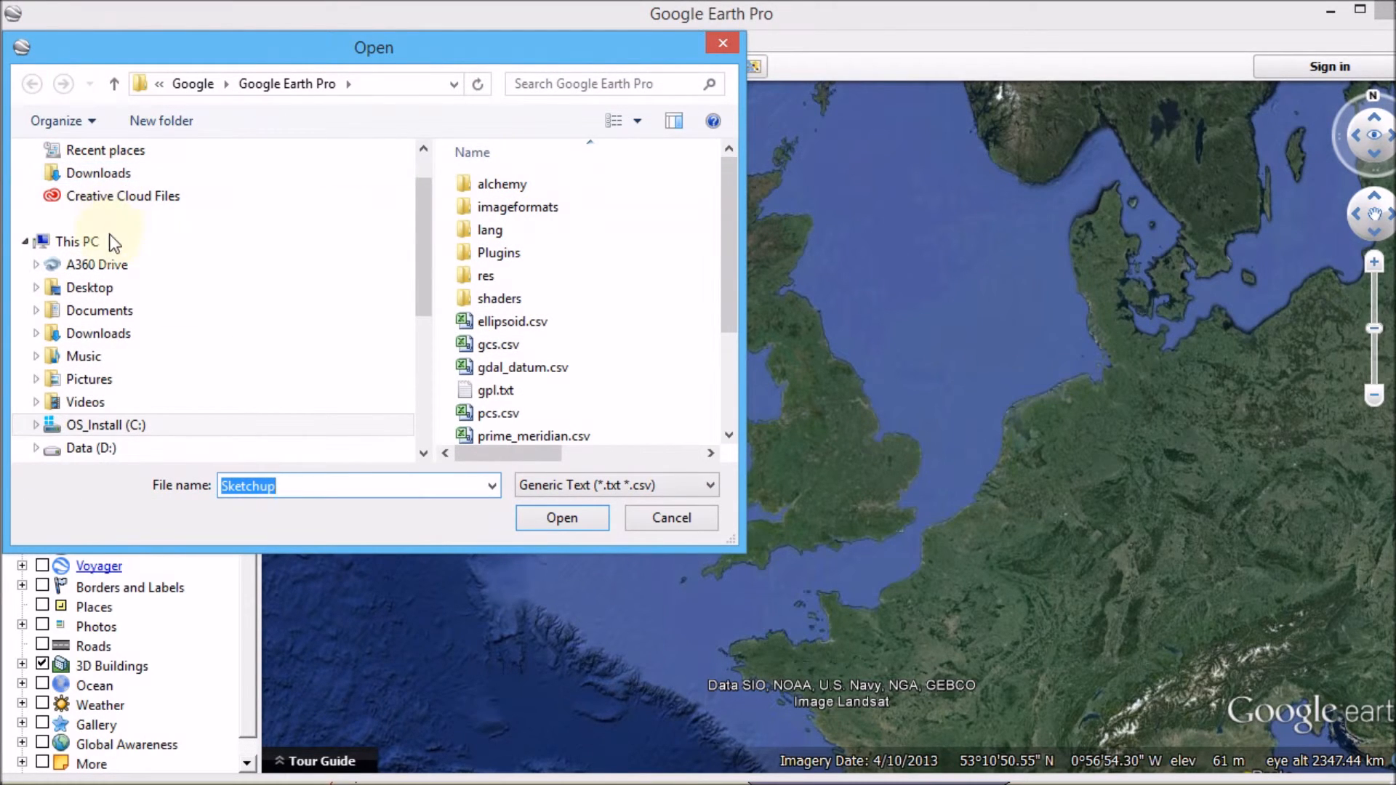
click(94, 291)
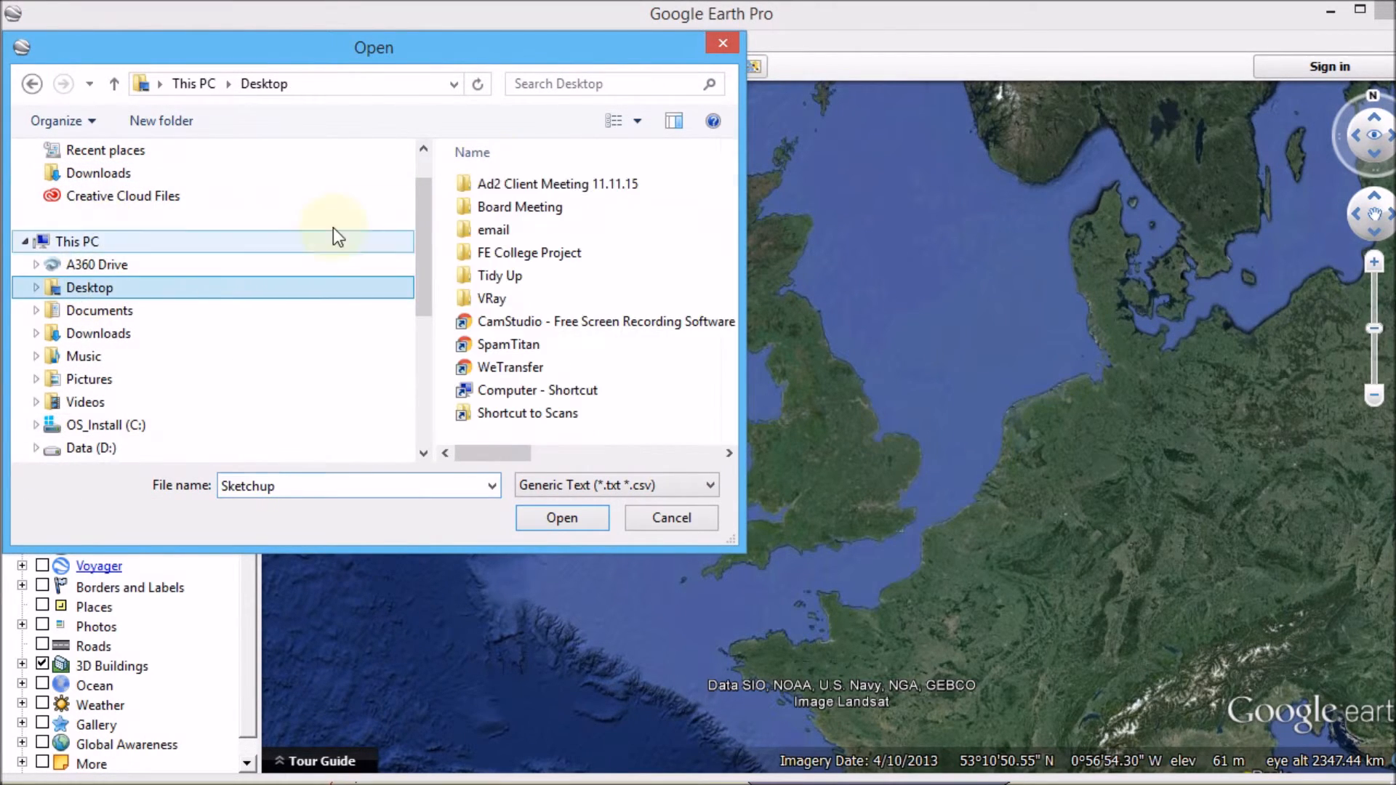
double_click(505, 255)
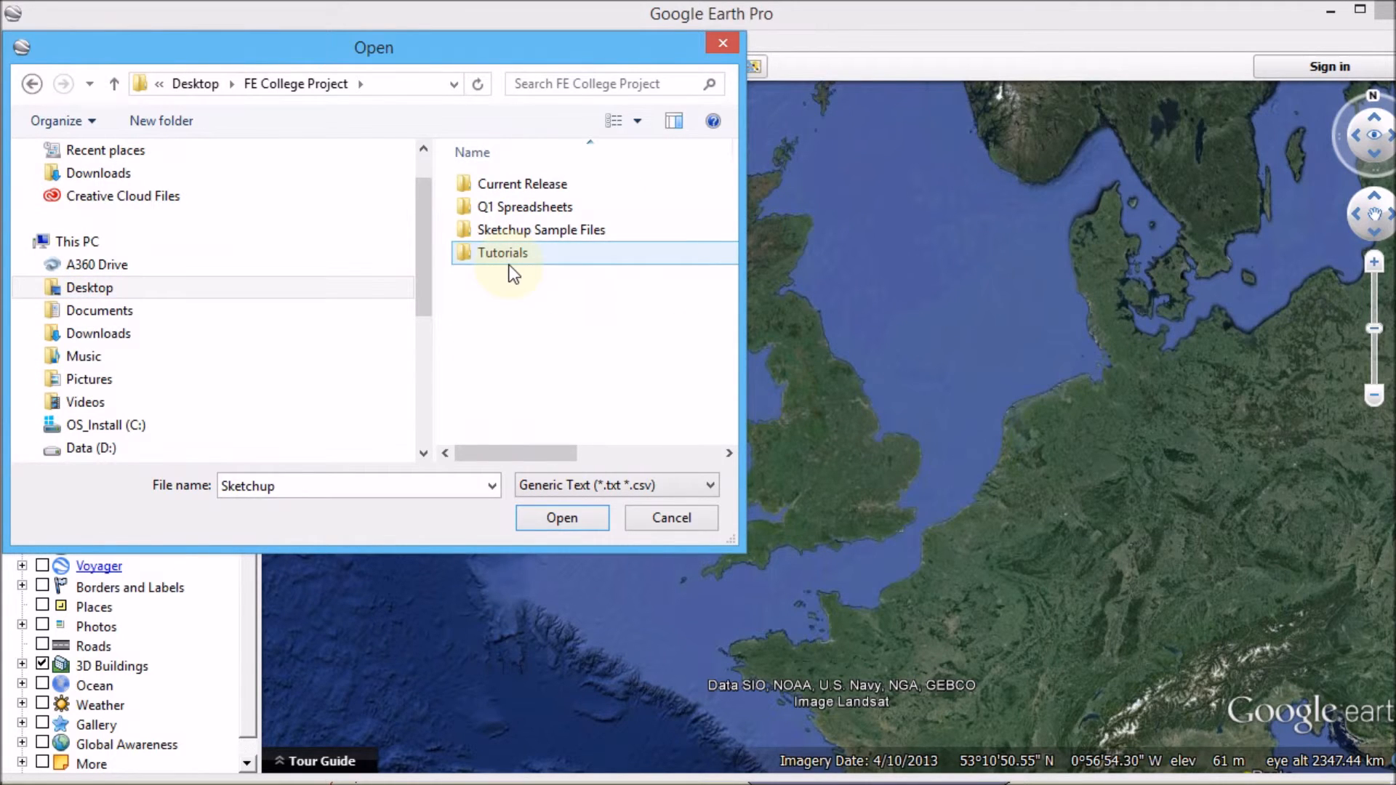
click(711, 486)
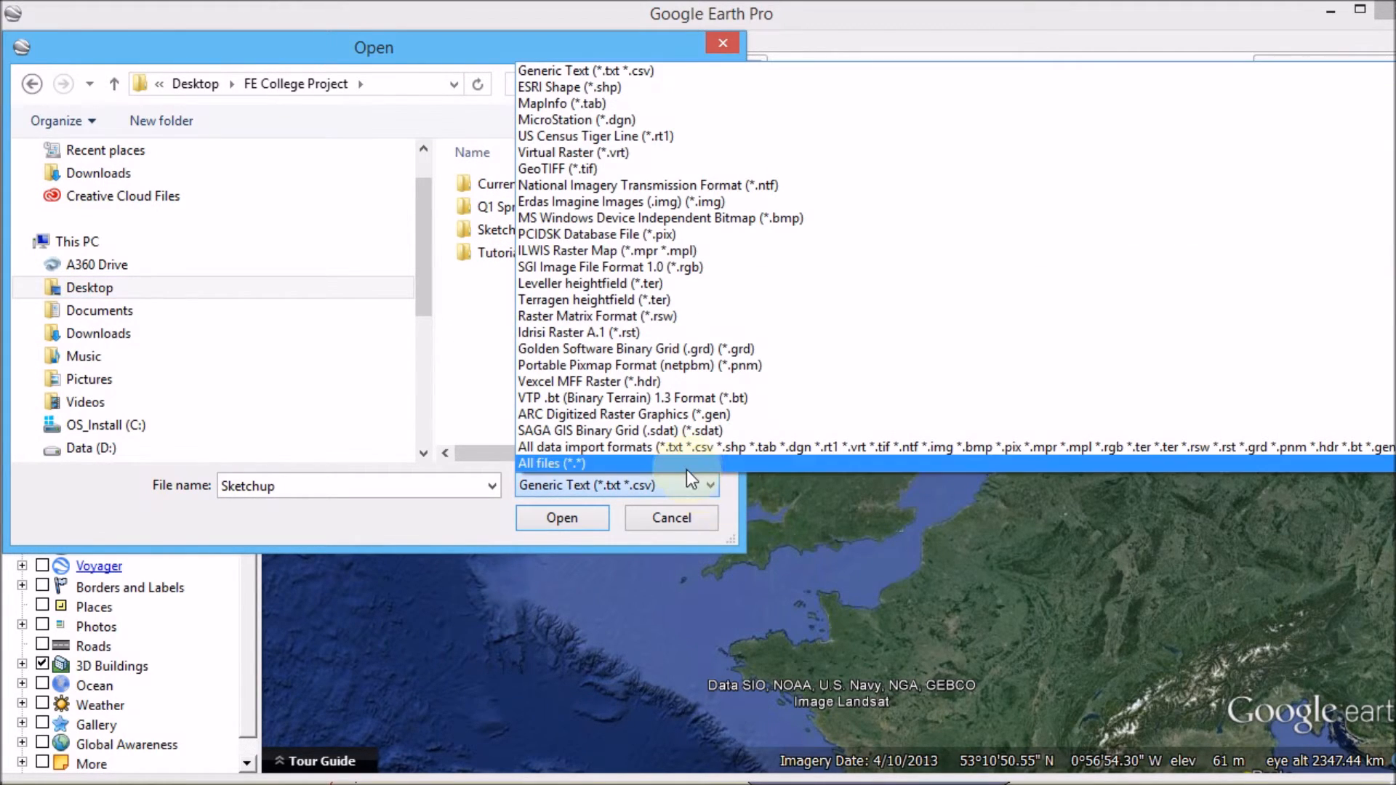
click(688, 468)
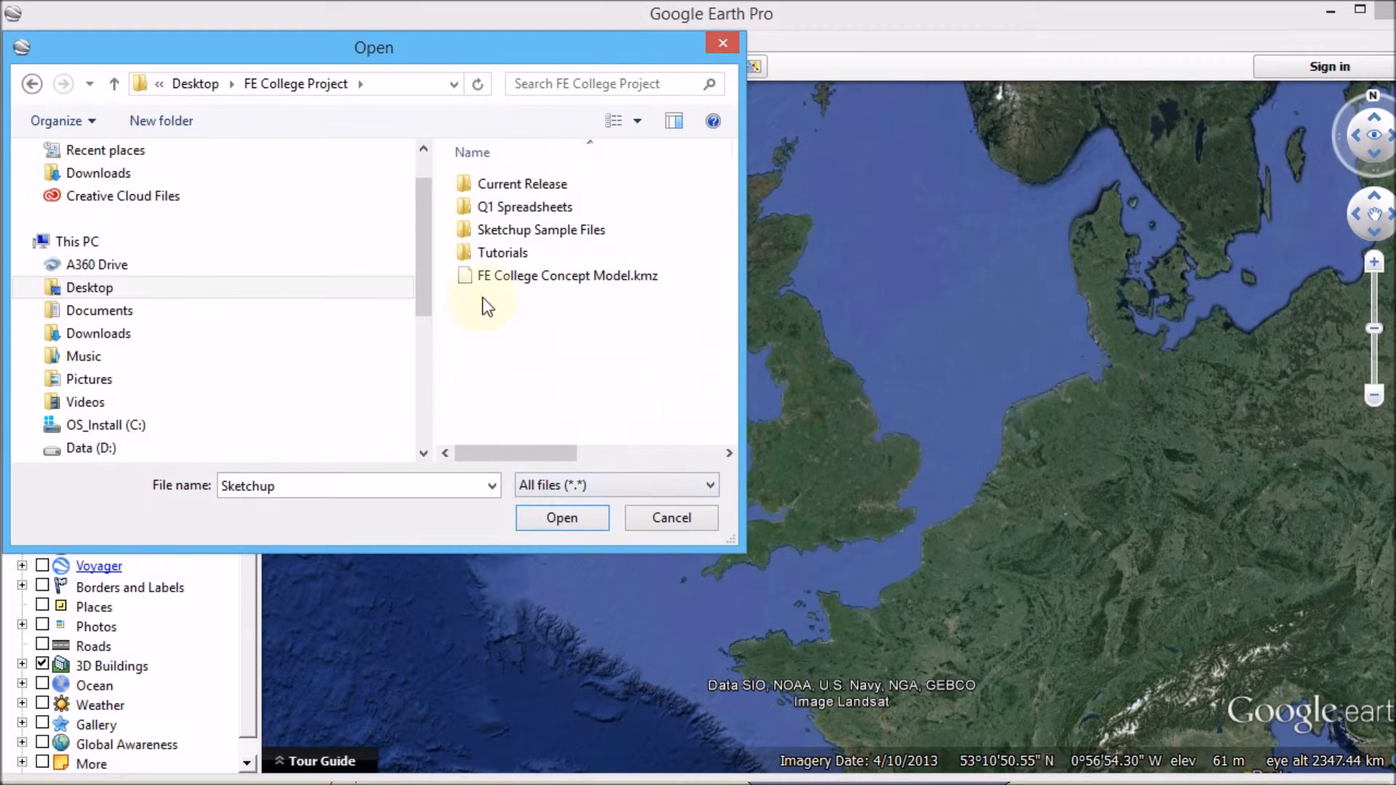
click(505, 277)
click(566, 519)
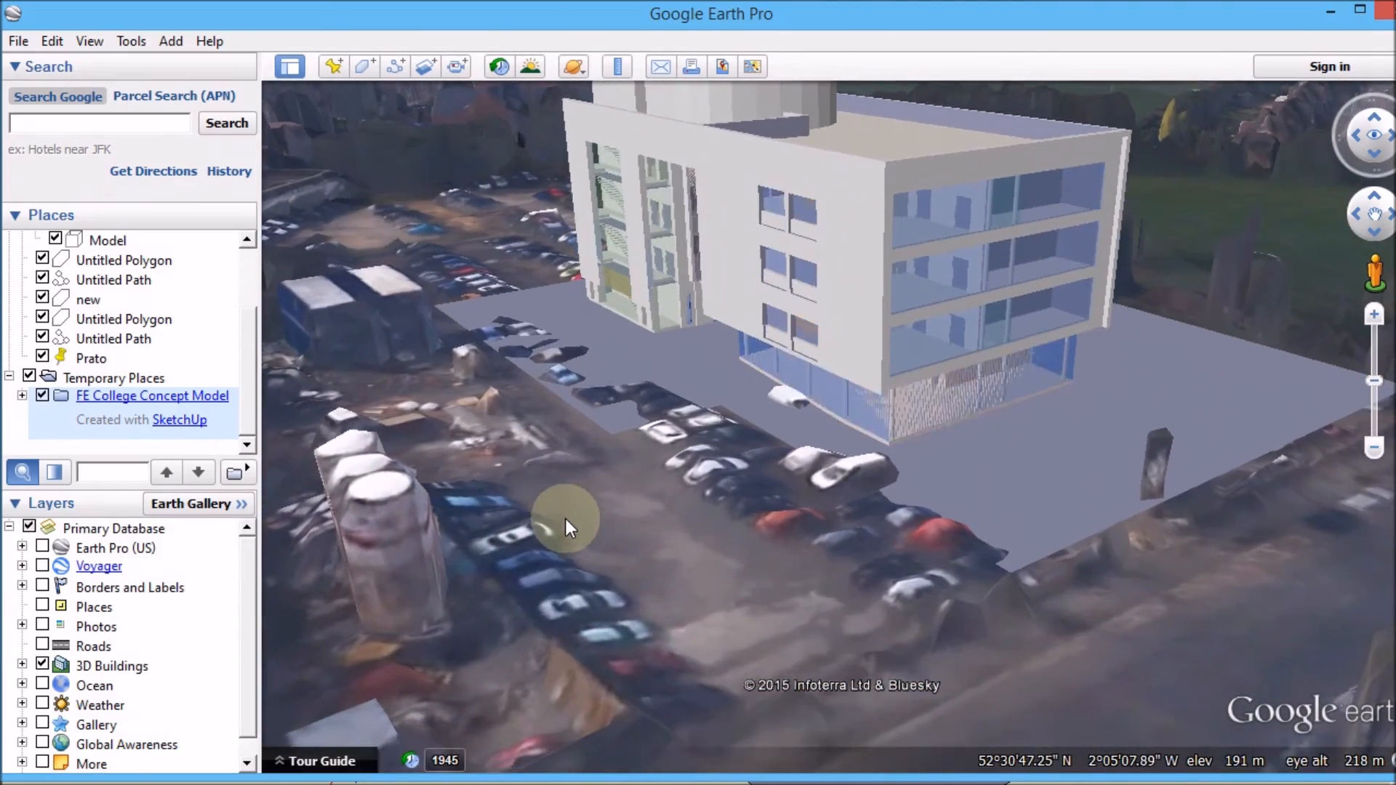
Zoom and pan around the imported college model to examine it in its site context.
scroll(753, 474, down, 4)
scroll(909, 418, down, 2)
mouse_move(898, 405)
middle_down()
mouse_move(854, 500)
mouse_move(920, 364)
middle_up()
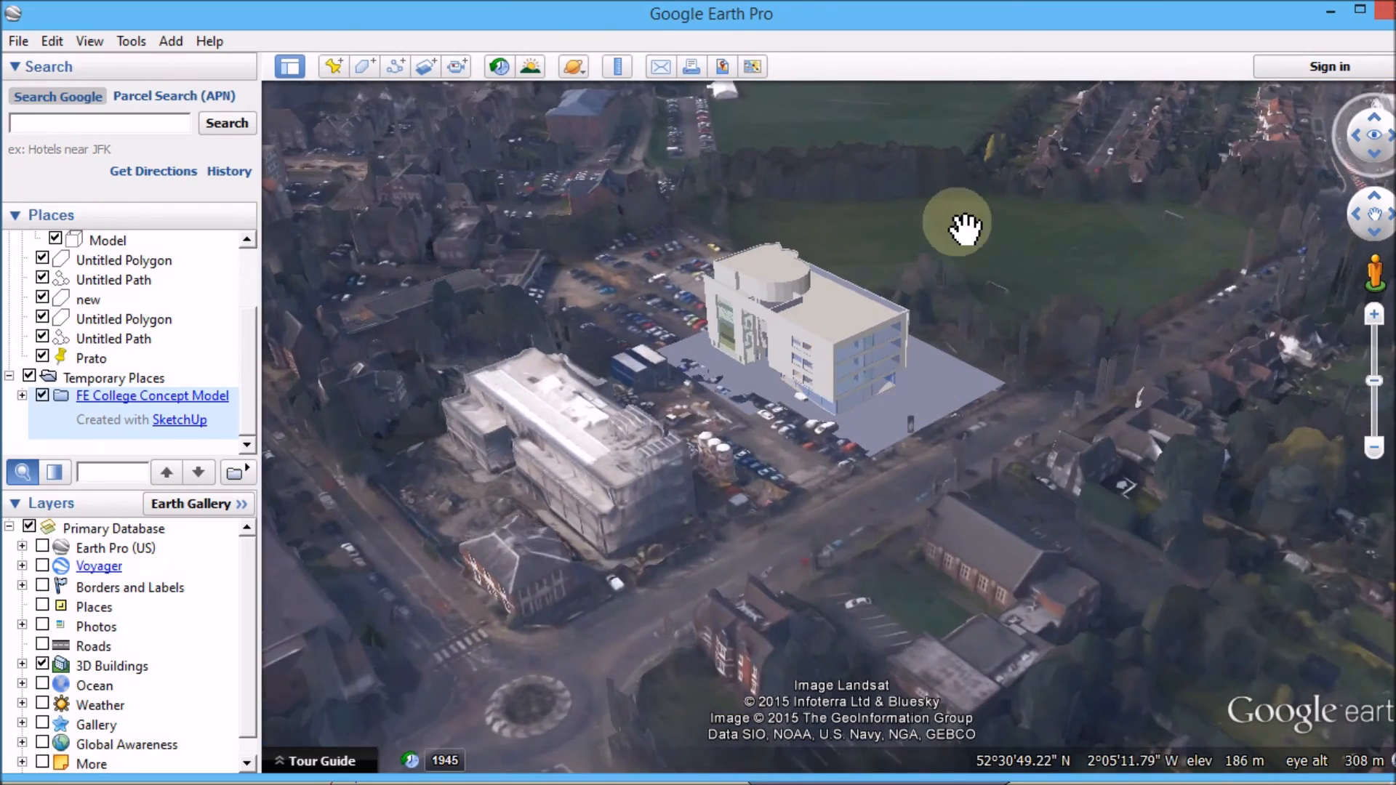
scroll(965, 221, up, 3)
mouse_move(562, 438)
middle_down()
mouse_move(851, 442)
mouse_move(783, 489)
mouse_move(468, 493)
middle_up()
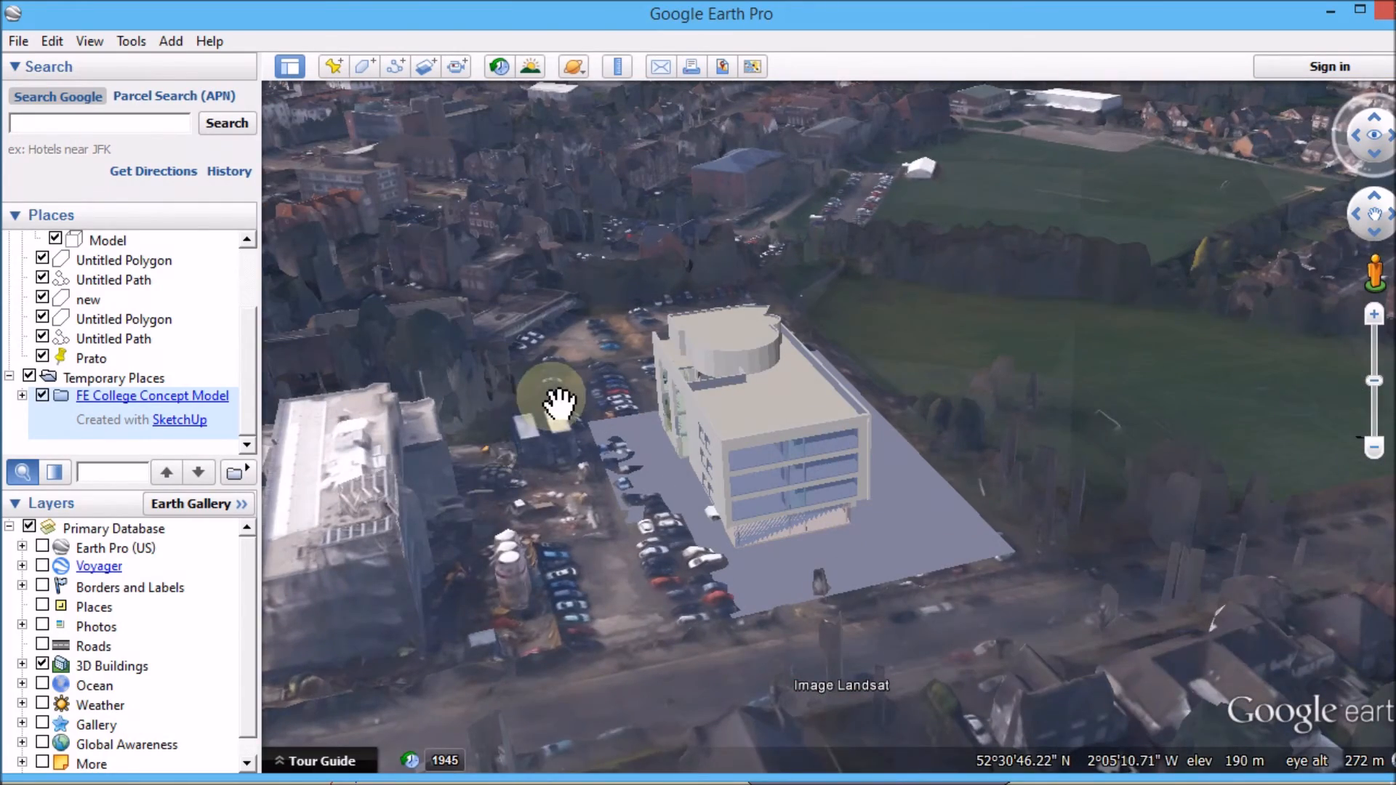
click(1332, 11)
mouse_move(762, 424)
middle_down()
mouse_move(798, 471)
mouse_move(664, 512)
mouse_move(345, 408)
middle_up()
scroll(792, 364, down, 3)
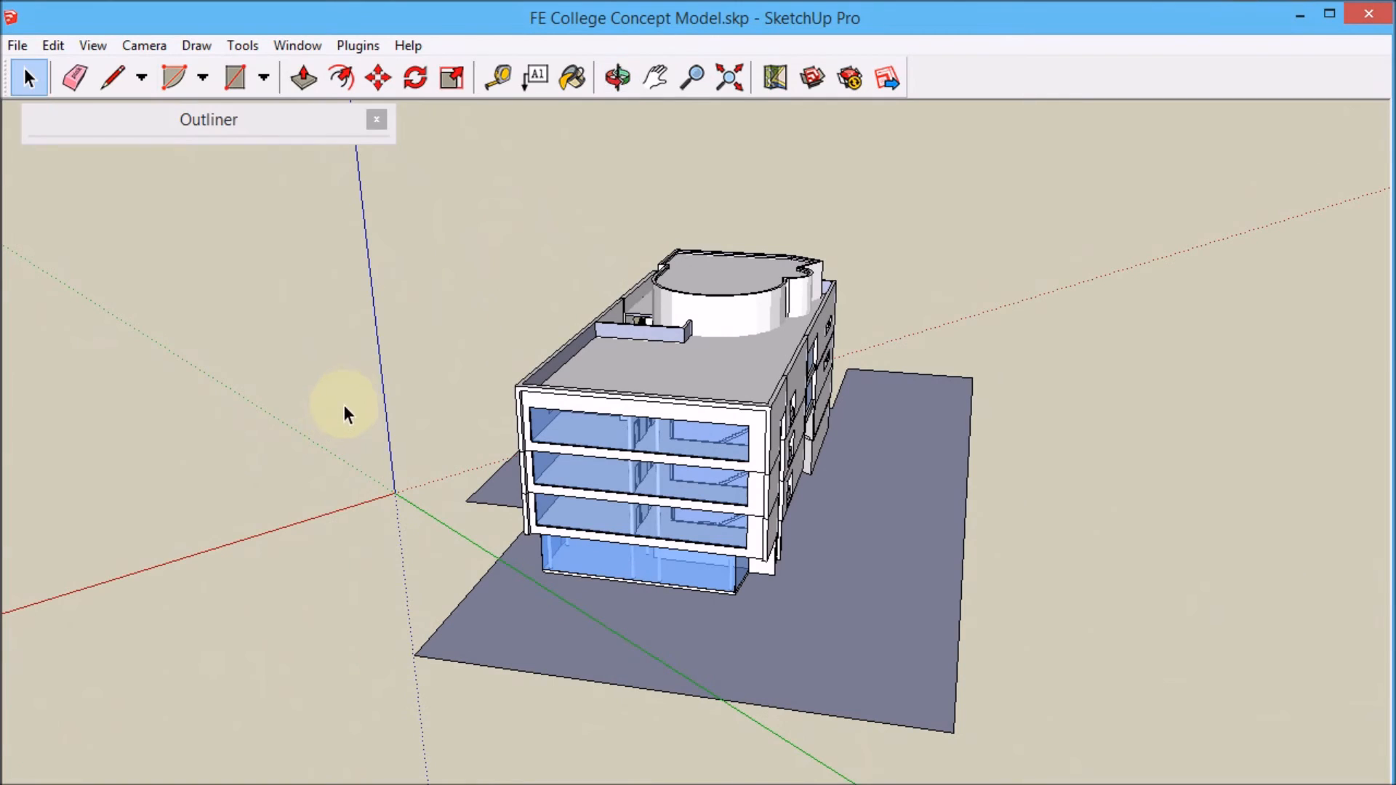